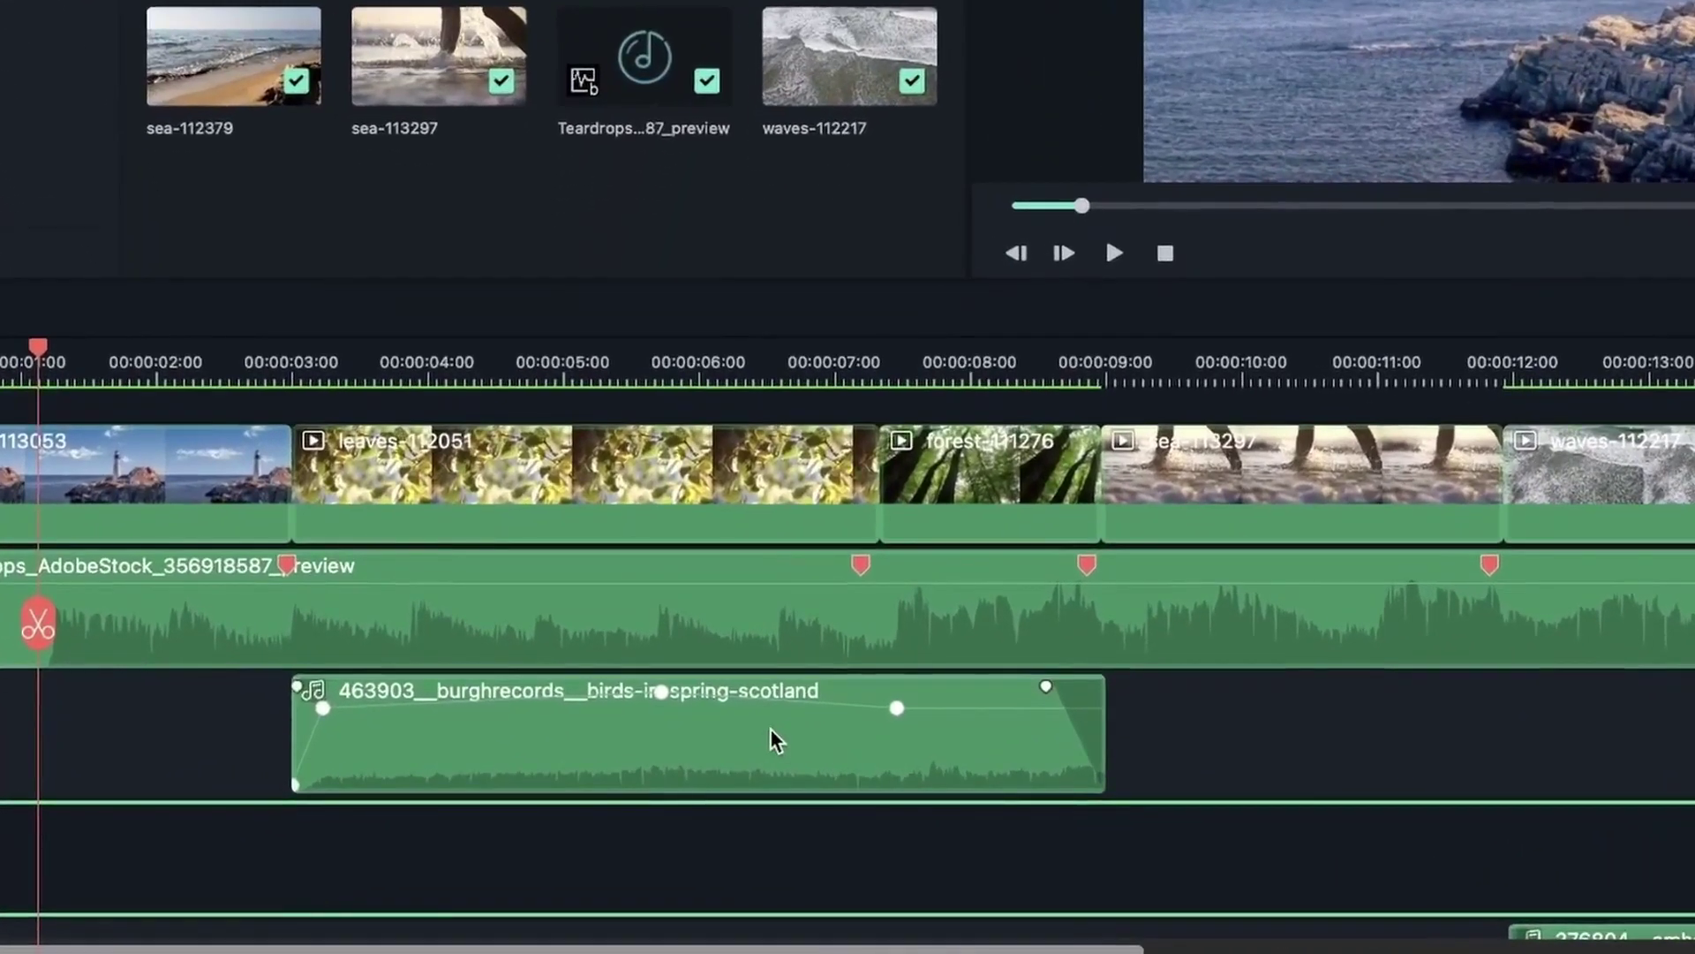
Check the volume level at each of the three upper volume keyframes on the birds-in-spring-scotland clip, then close the audio settings
left_click(655, 811)
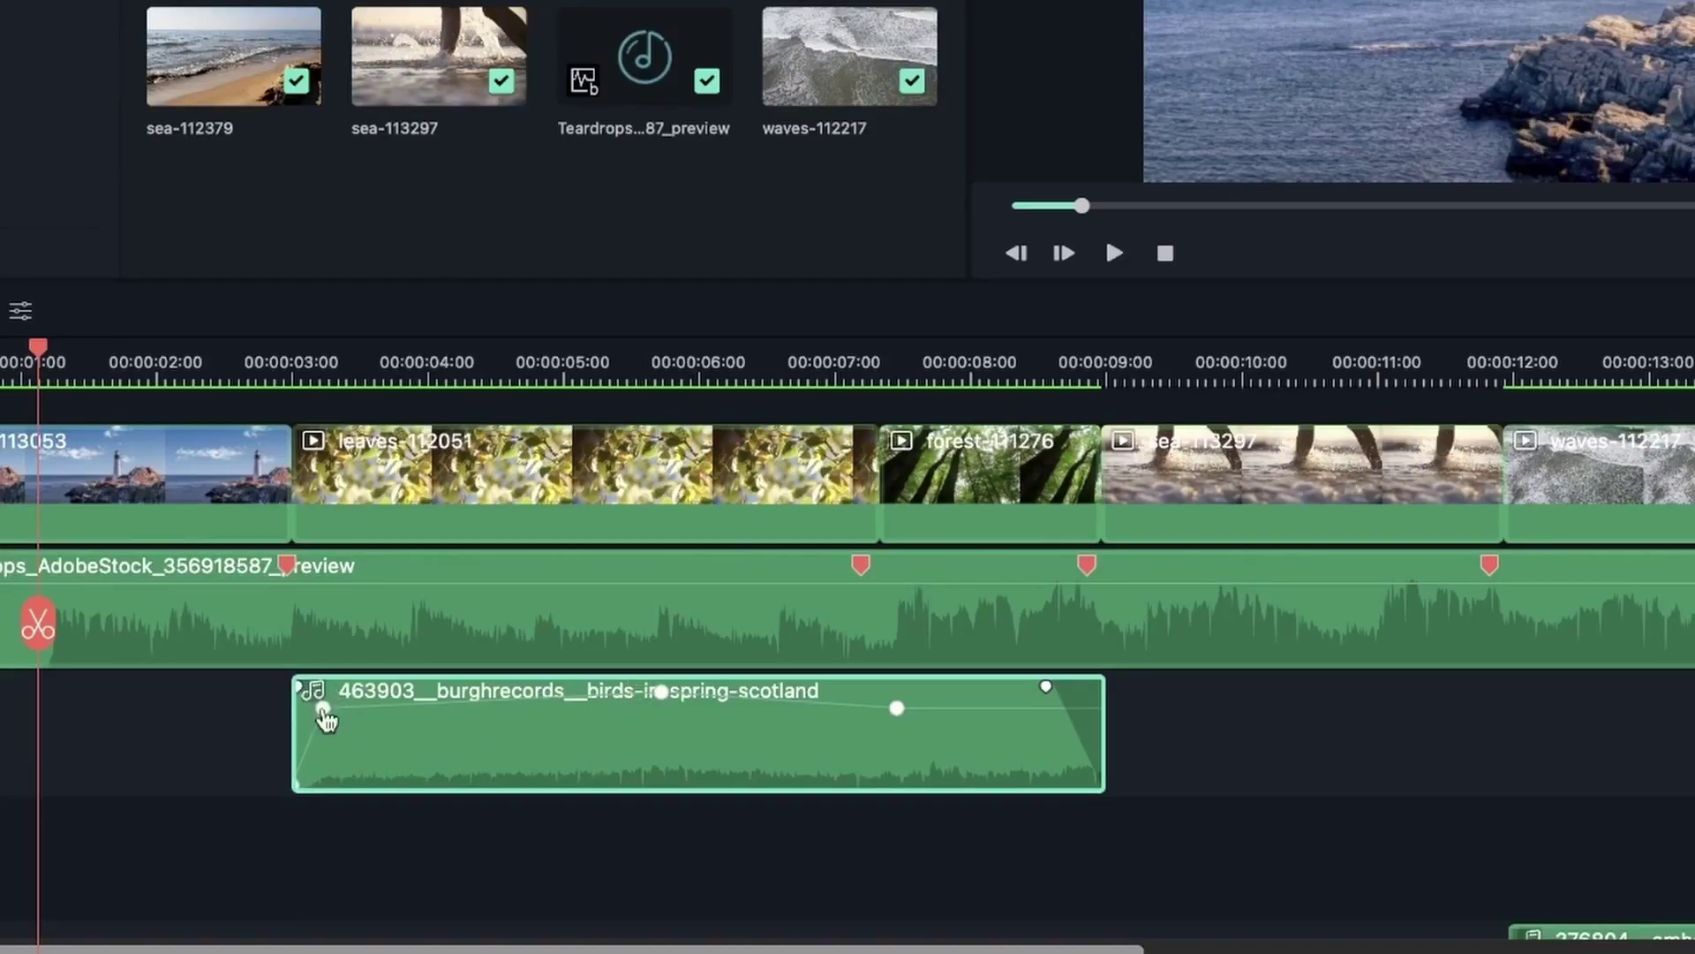
double_click(323, 709)
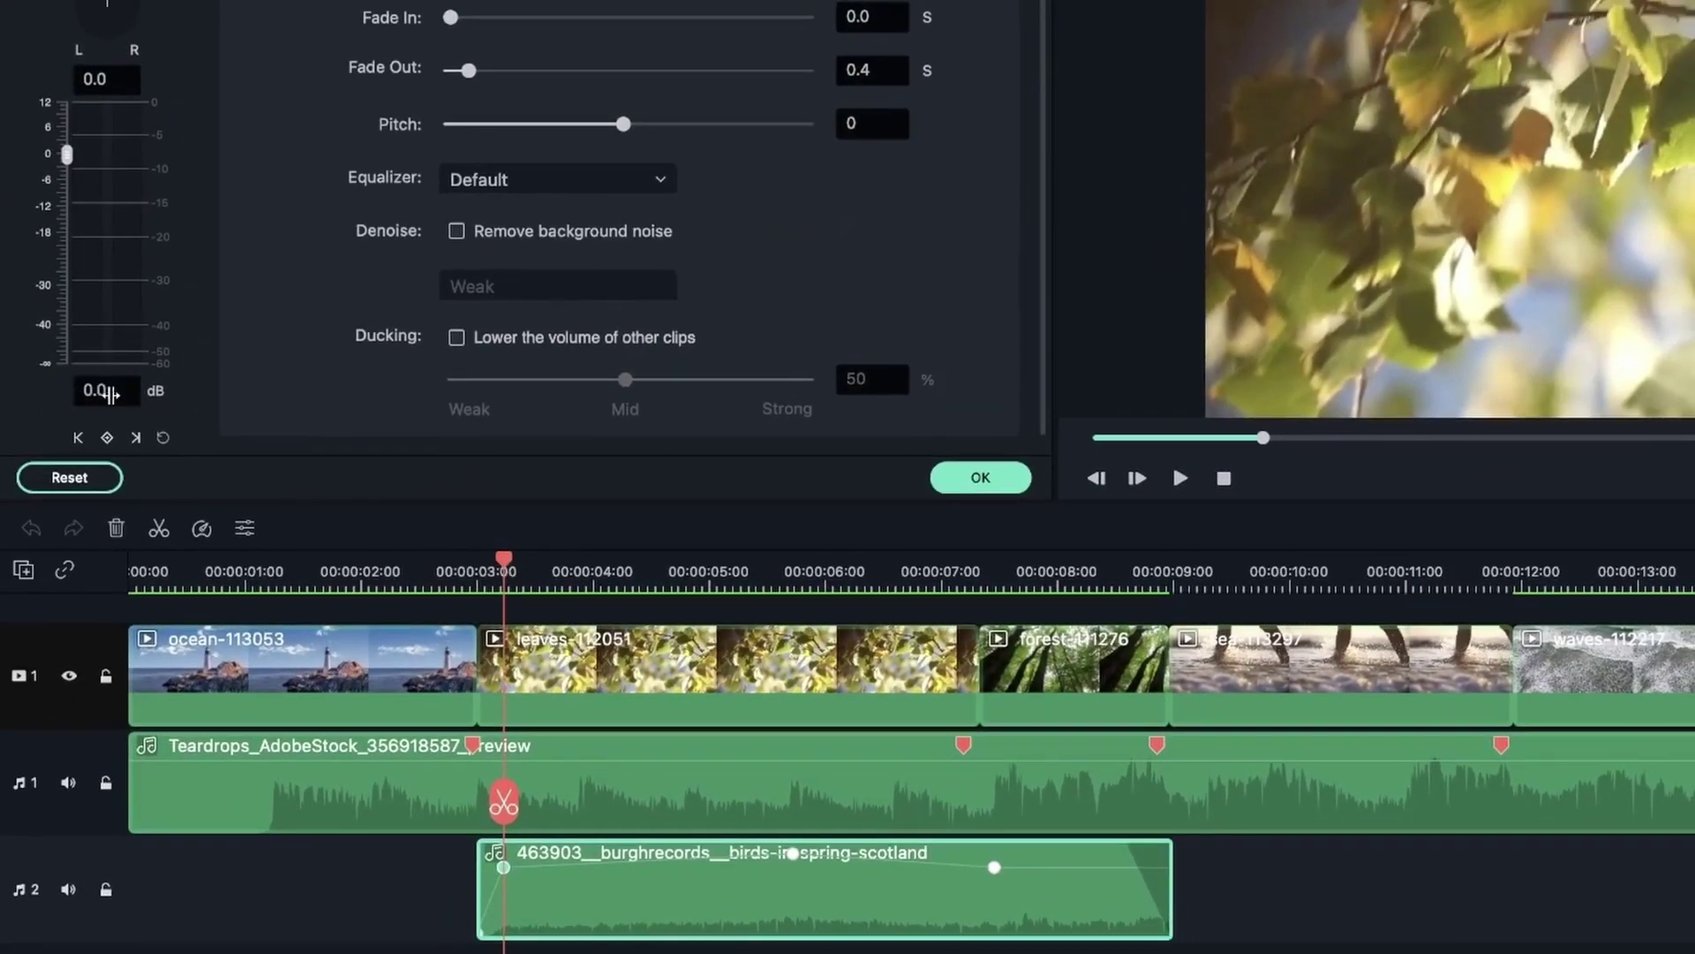
left_click(783, 563)
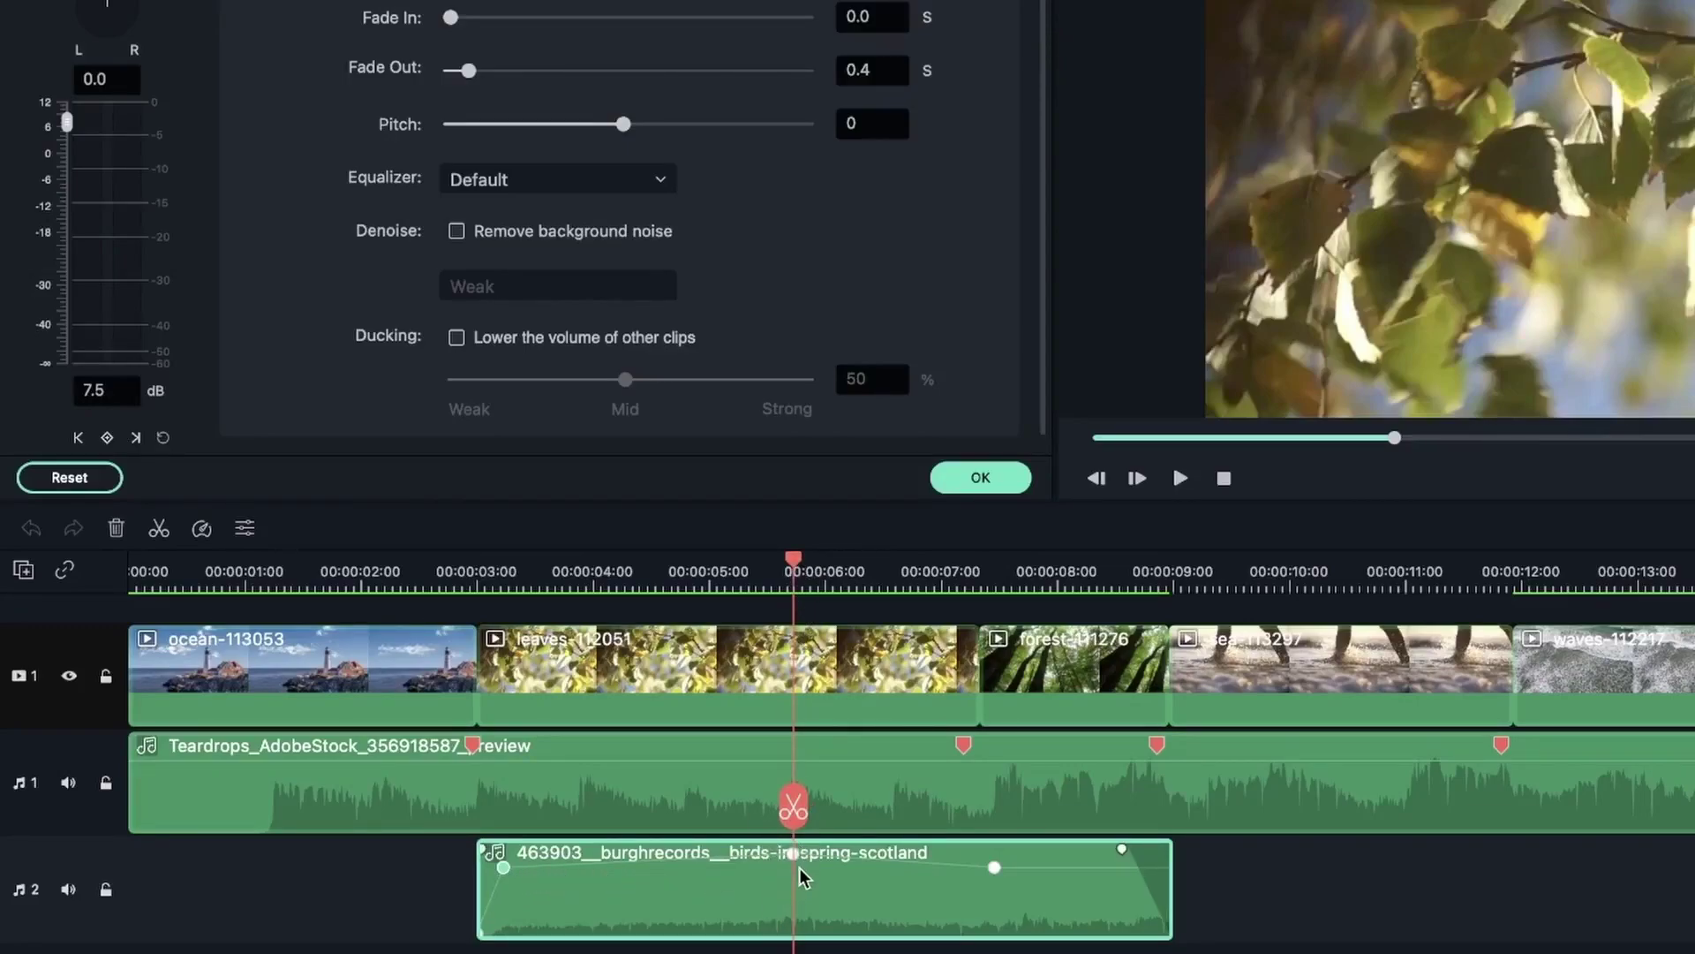
left_click(1009, 572)
left_click_drag(1009, 572, 999, 565)
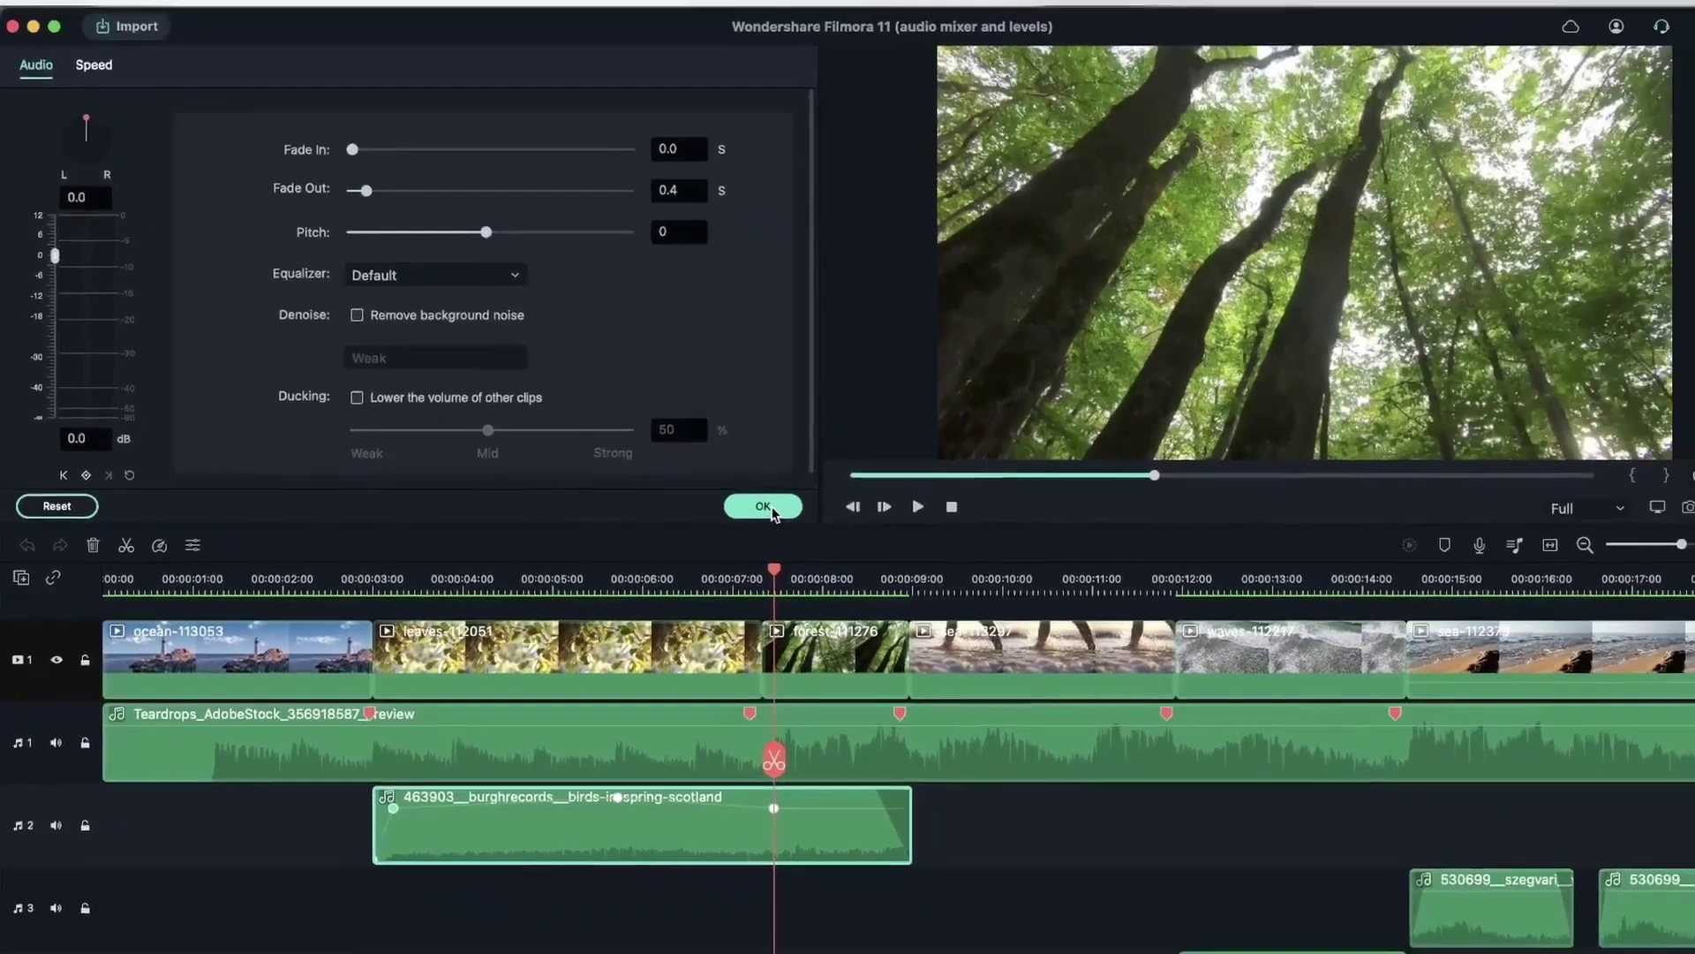
left_click(981, 477)
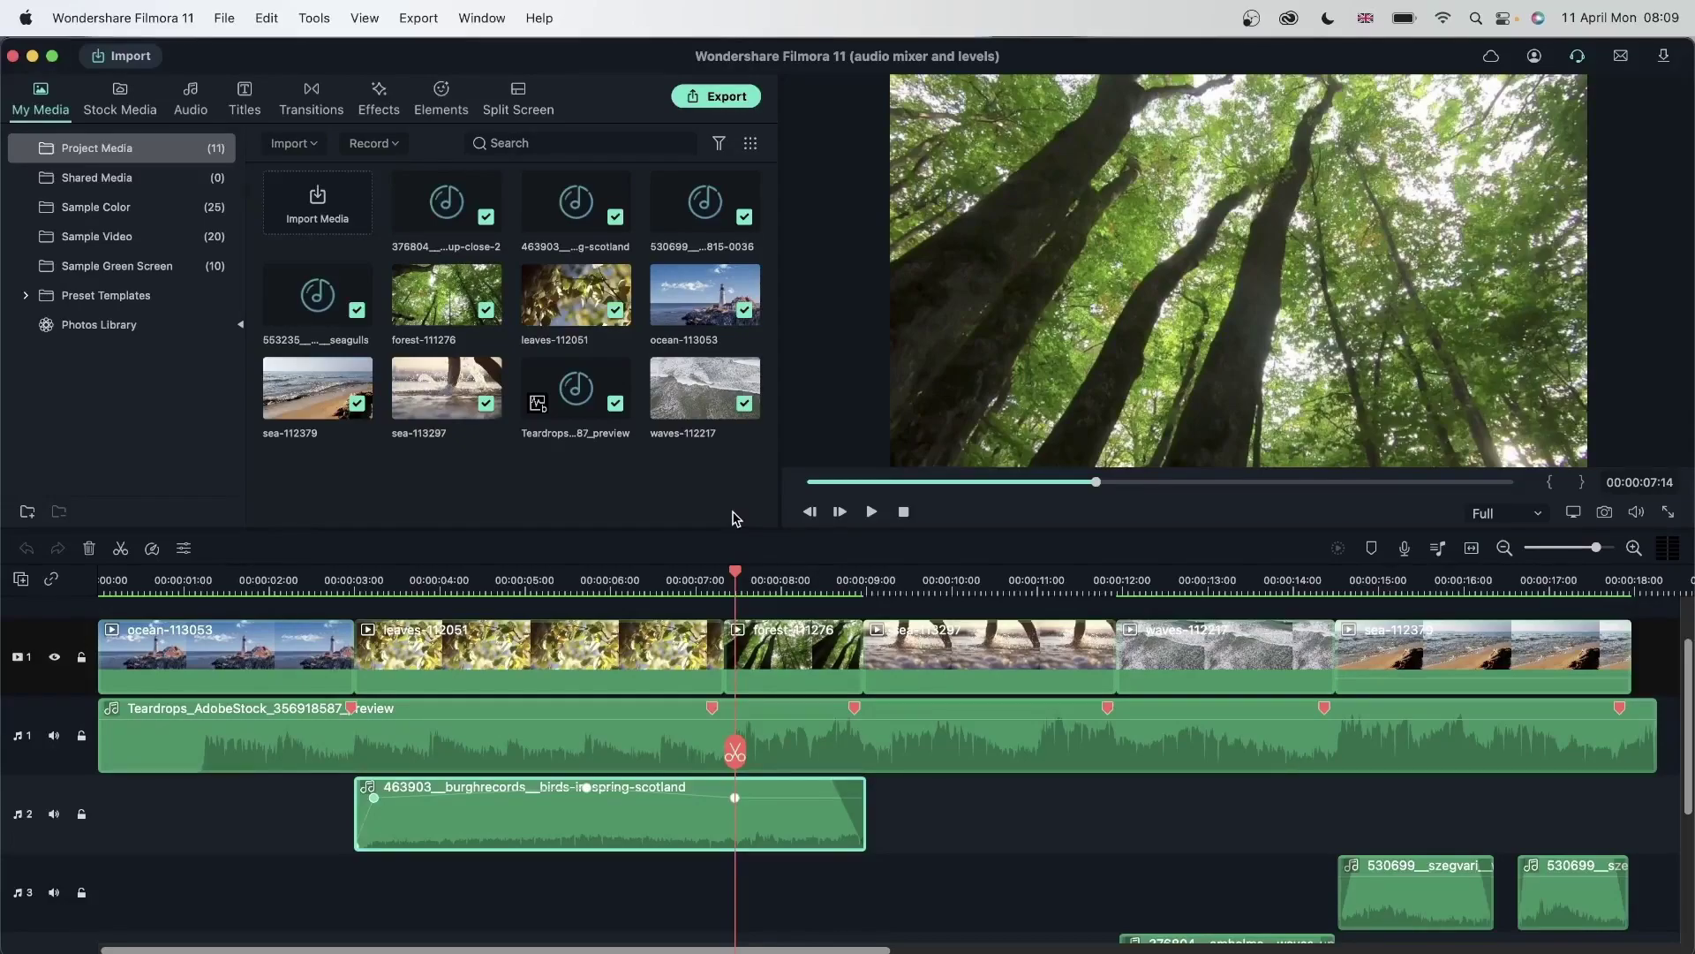
Review the audio settings of the Teardrops music clip and of the birds-in-spring-scotland clip
left_click(948, 752)
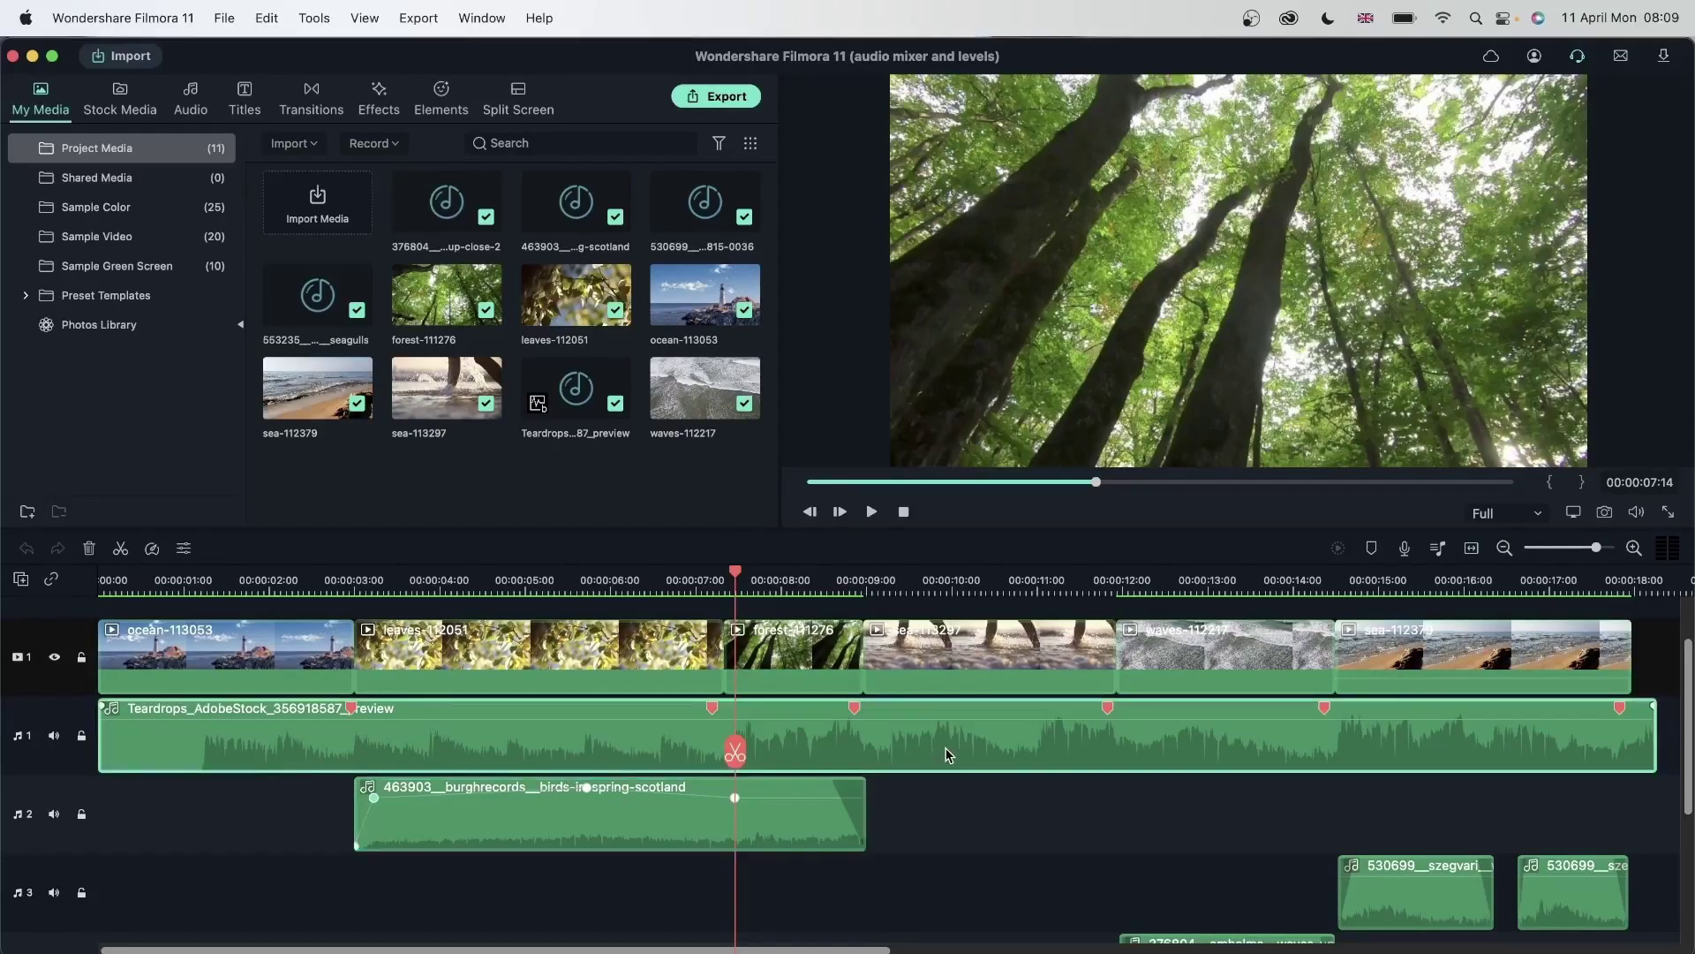
double_click(948, 753)
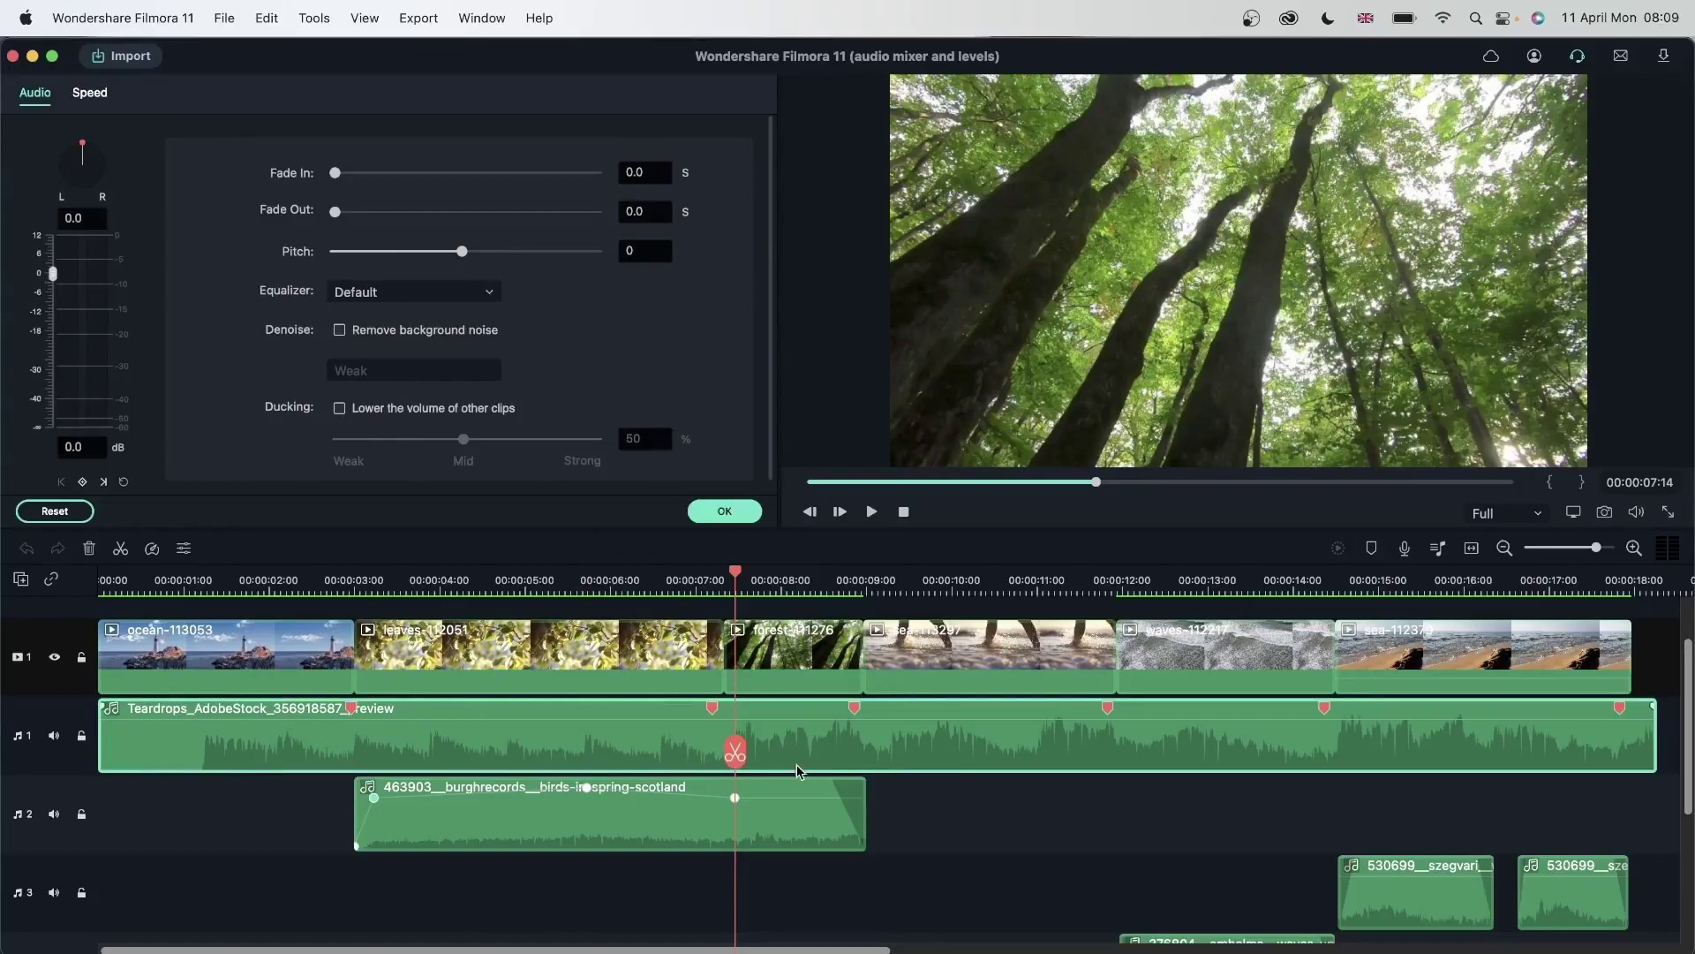
left_click(984, 877)
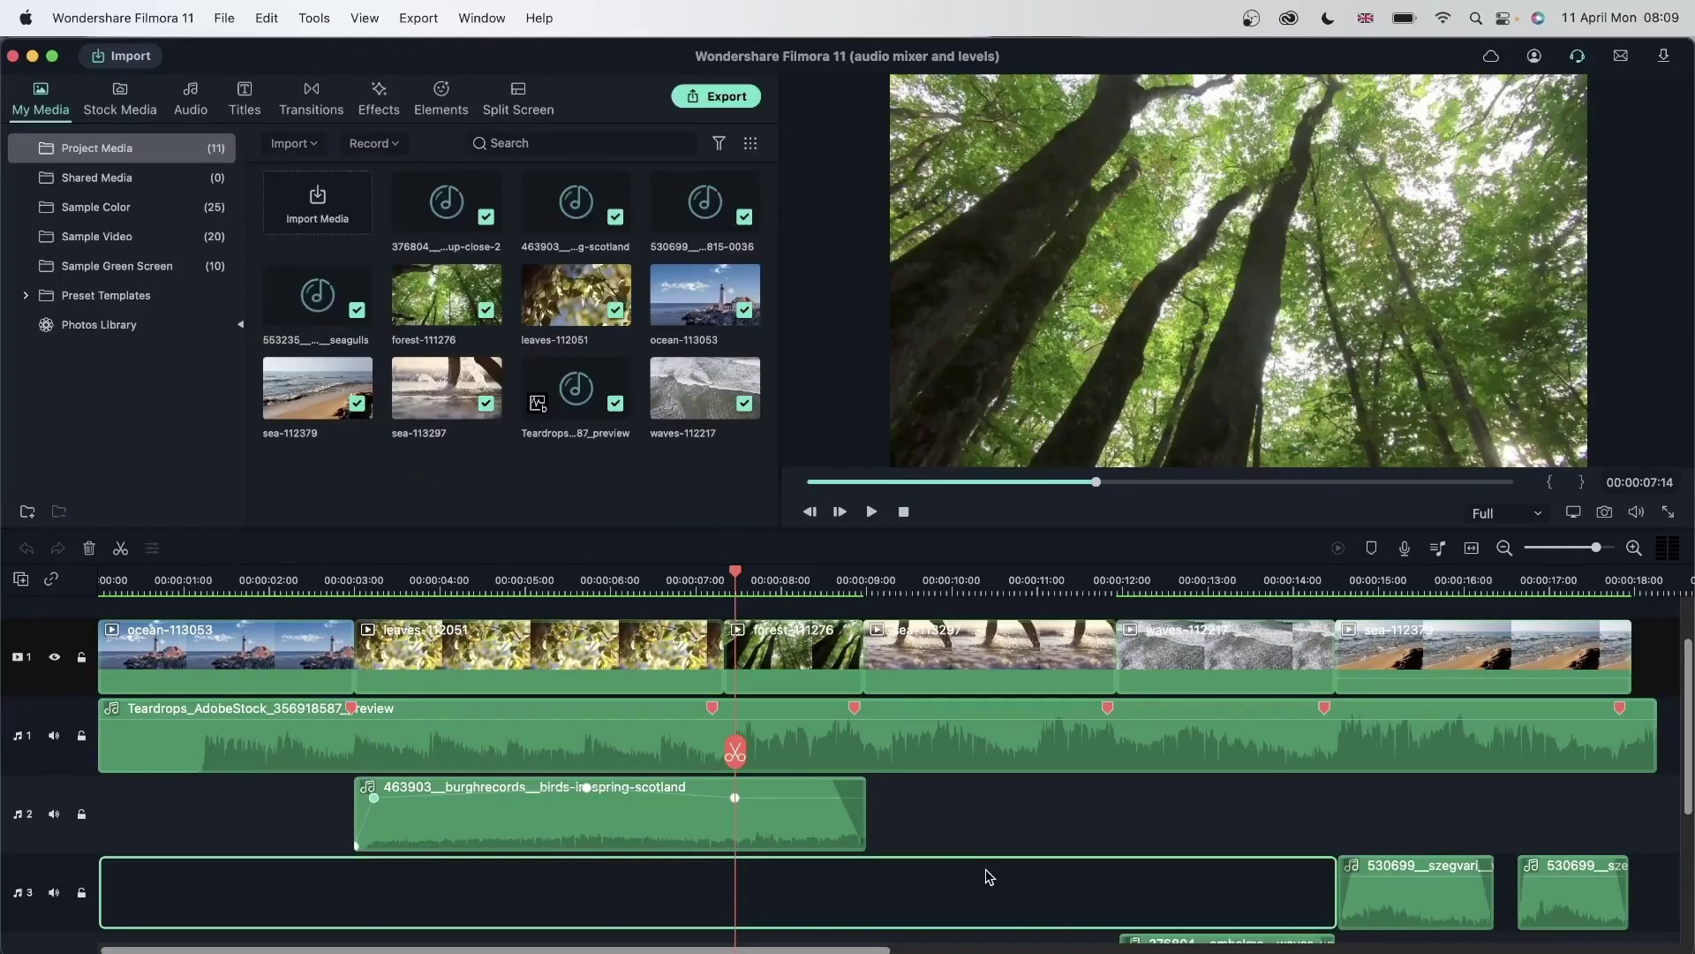
scroll(1120, 787, "down", 5)
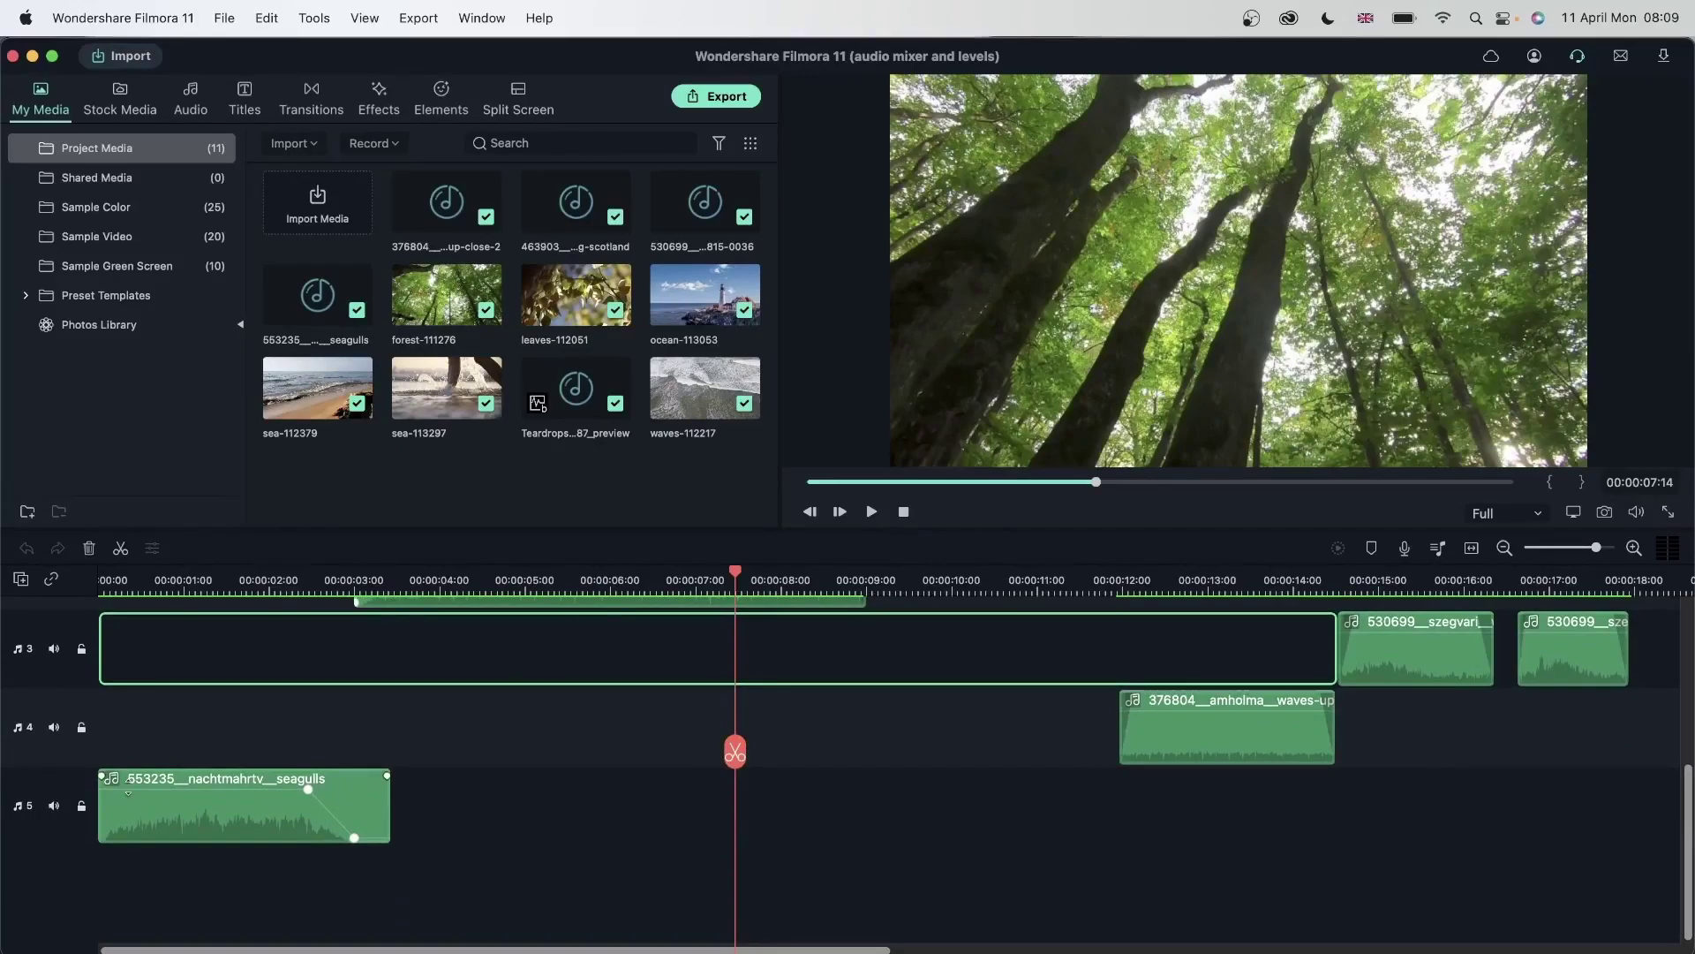
scroll(378, 733, "up", 5)
double_click(469, 749)
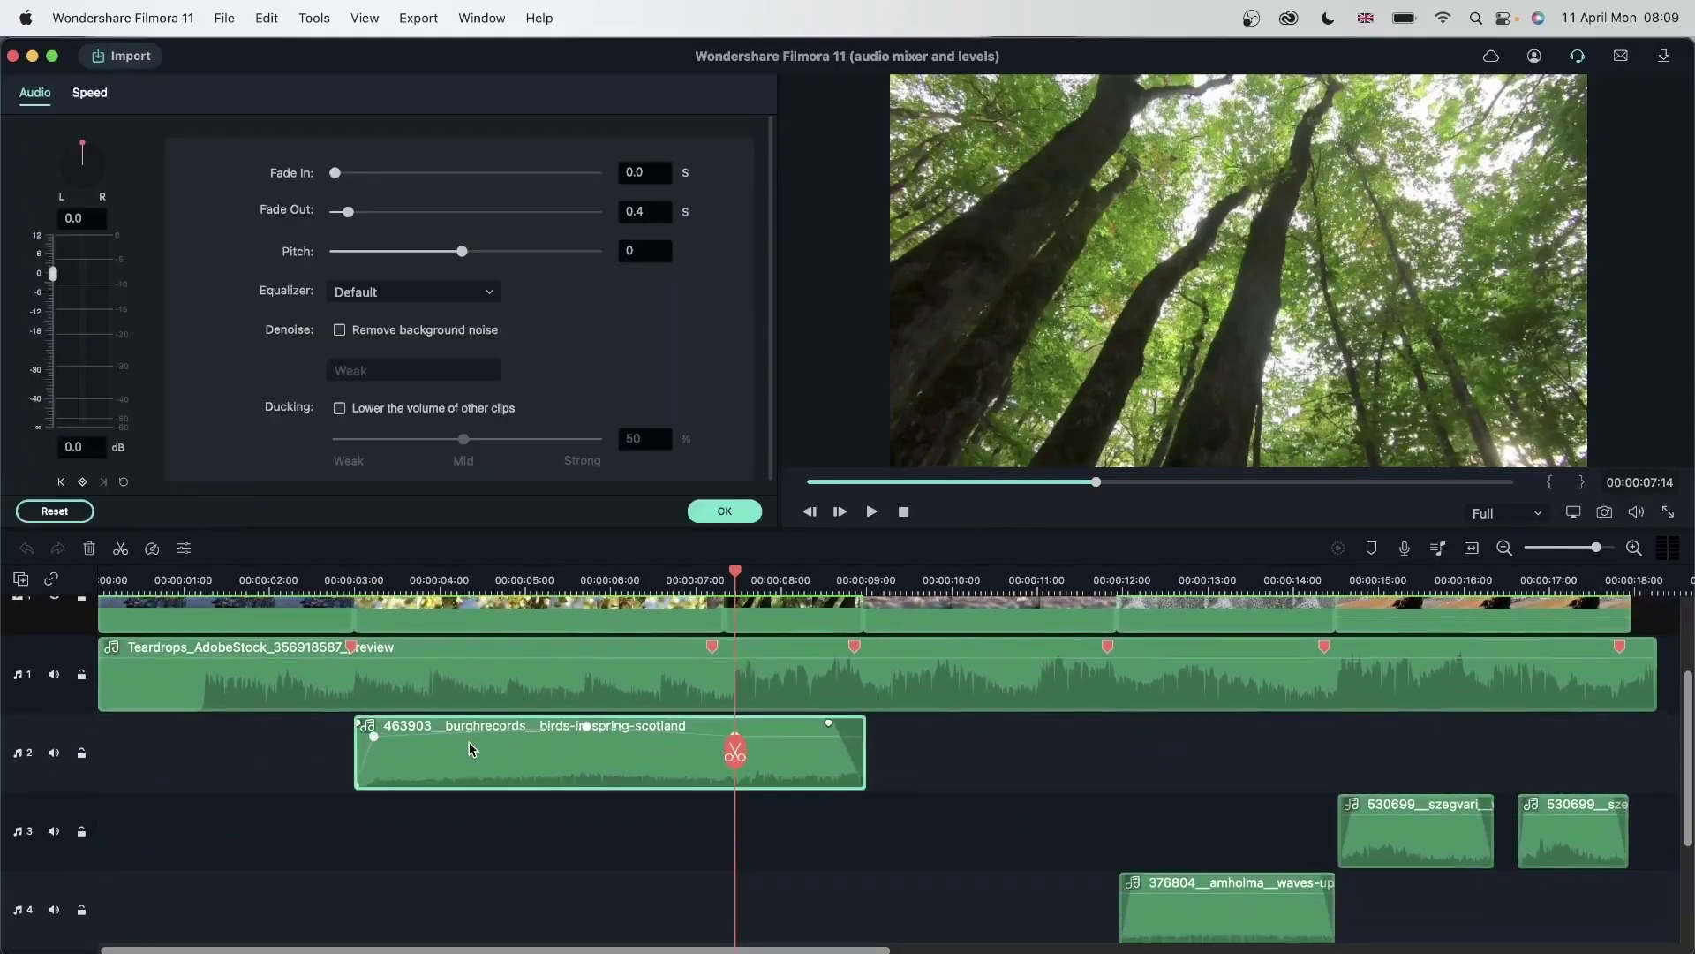
scroll(367, 666, "down", 5)
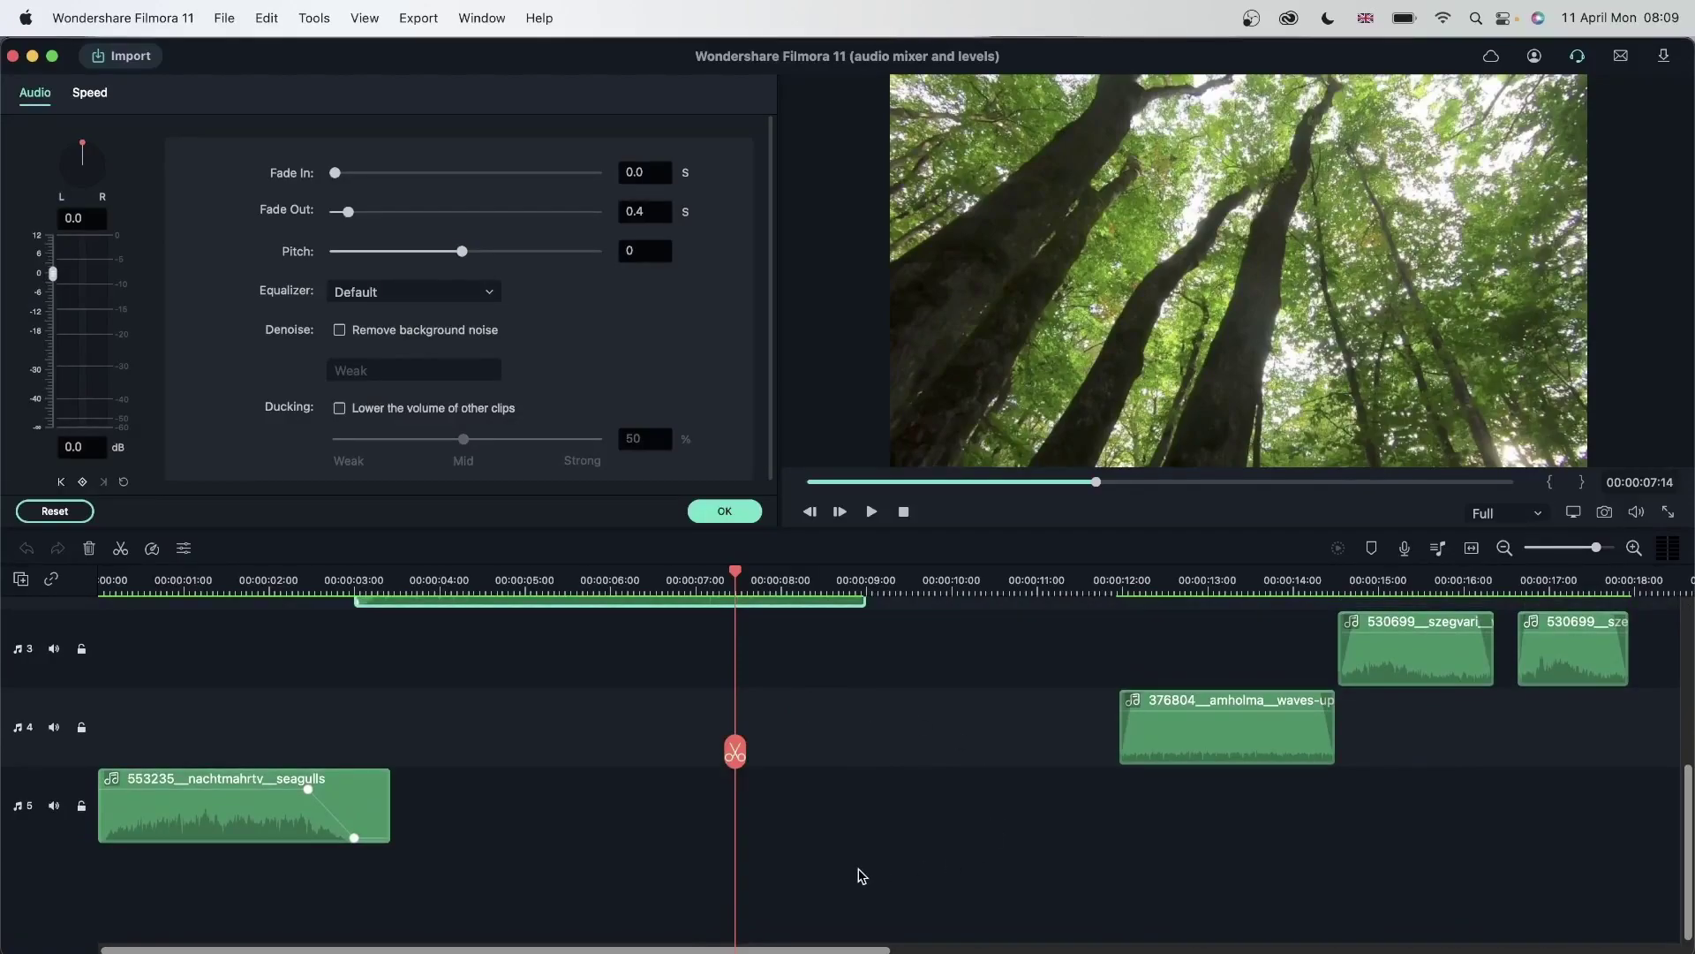
left_click(934, 813)
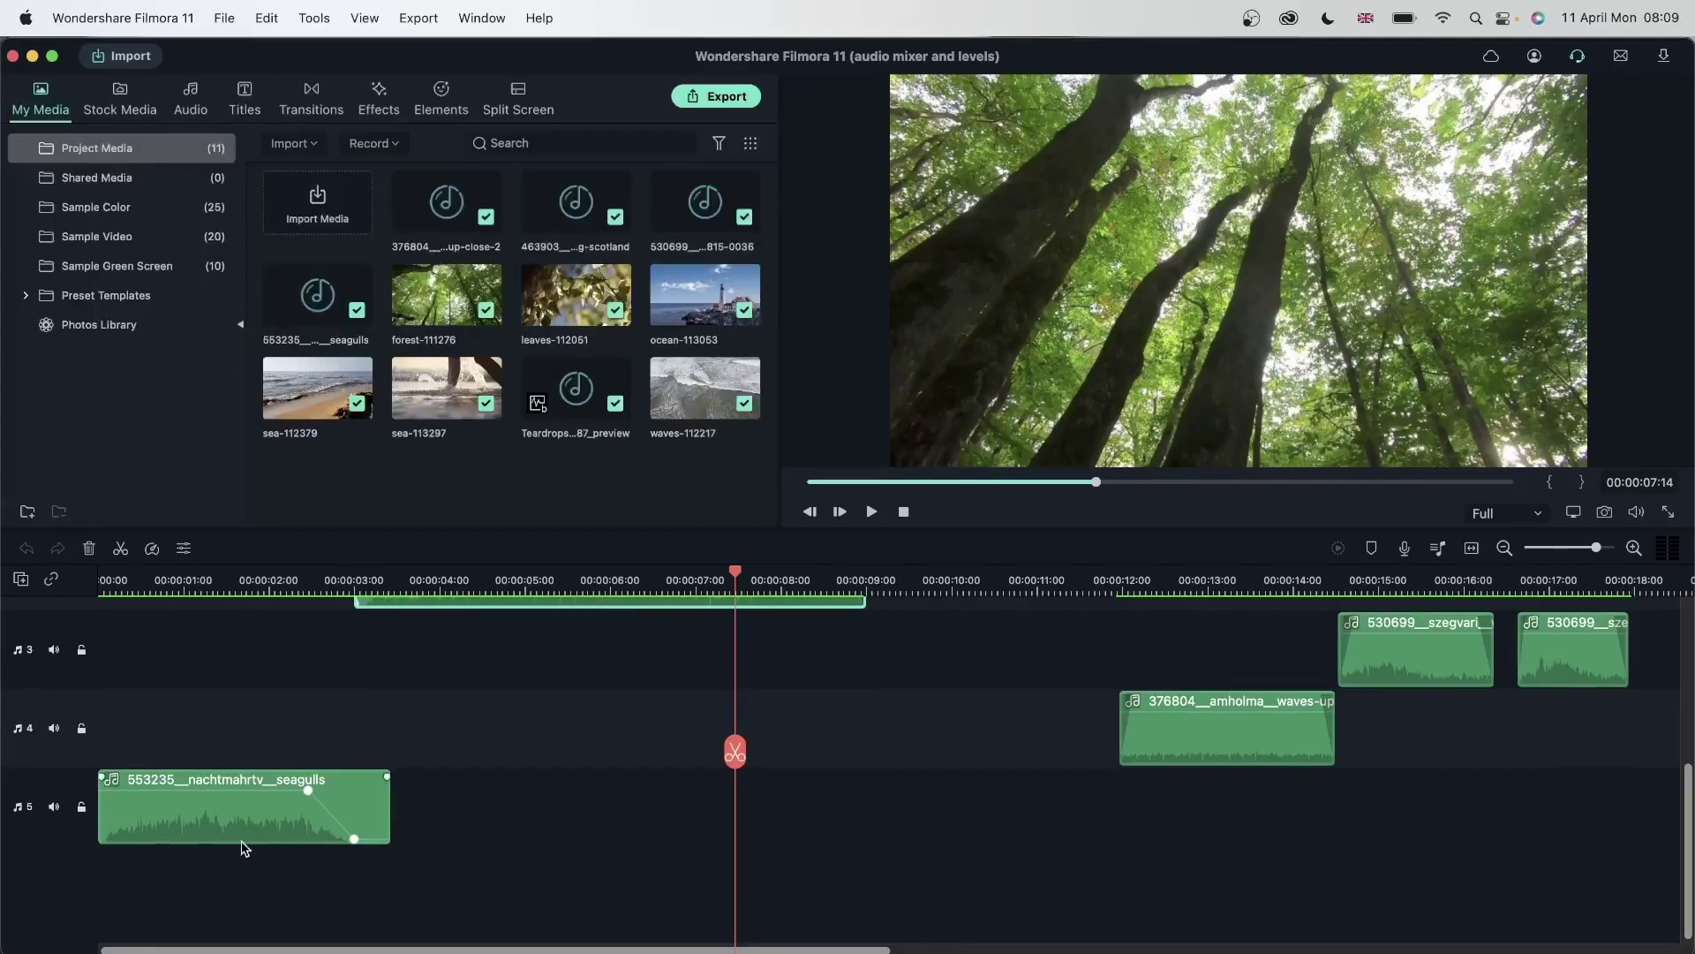
Examine how the music and sound-effect clips line up with the video clips near the start and around 00:00:09:28
left_click(135, 584)
scroll(606, 715, "up", 3)
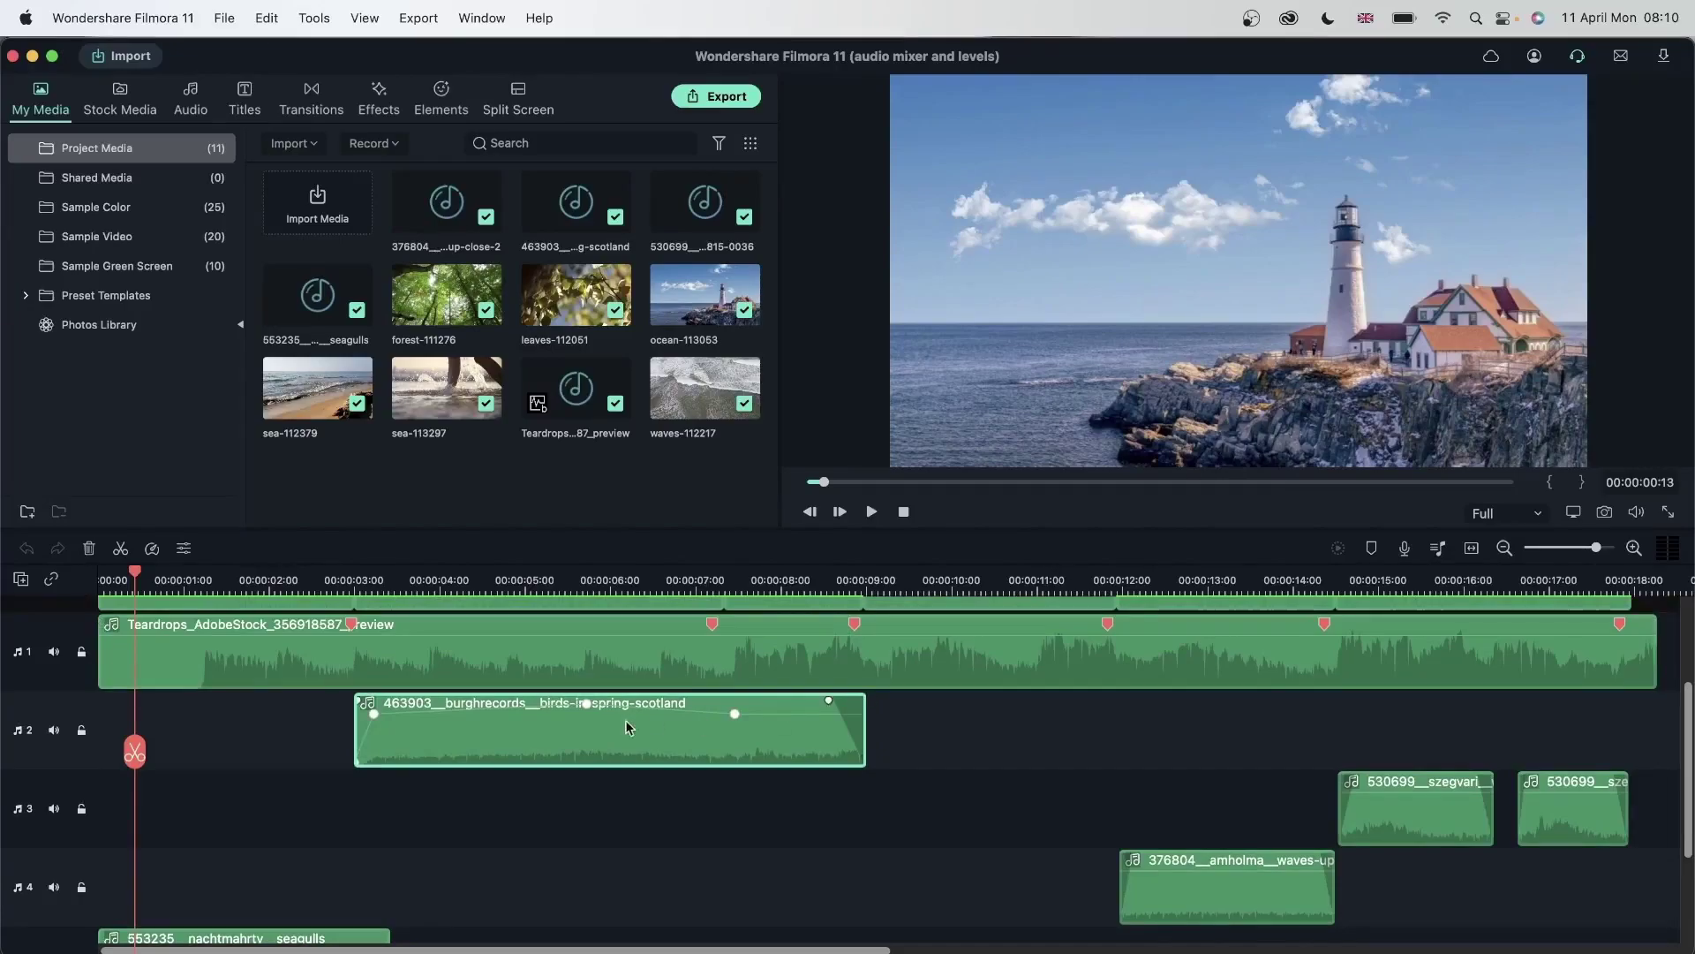
scroll(629, 729, "down", 3)
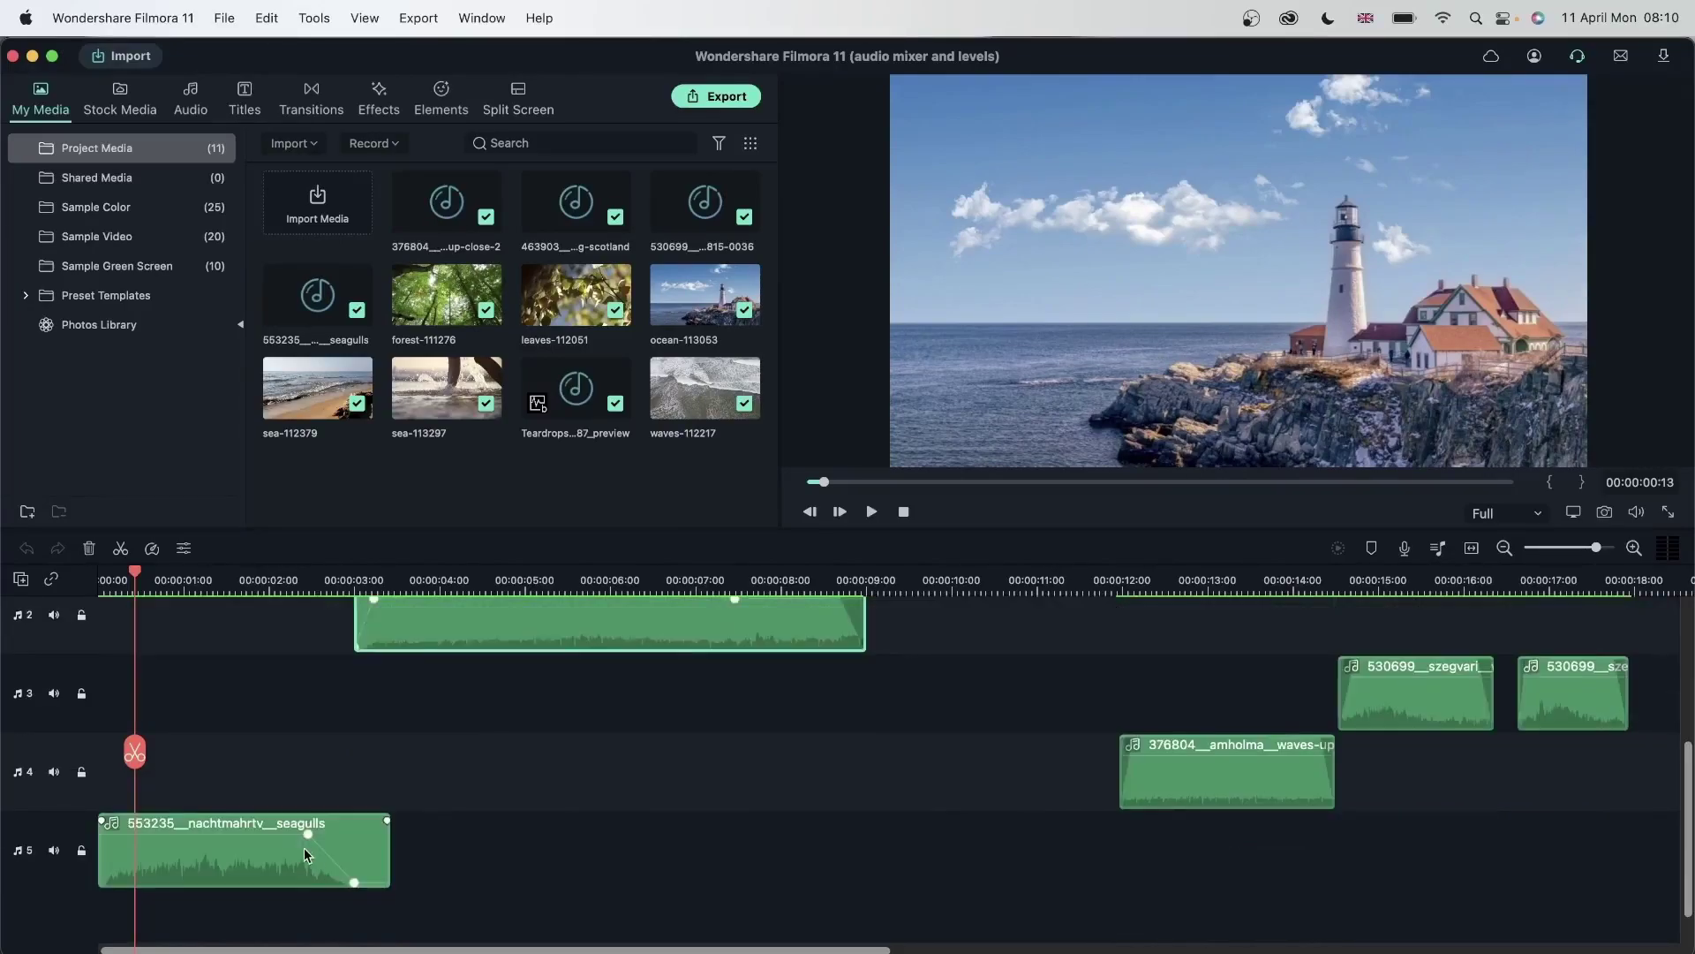
scroll(1056, 832, "up", 4)
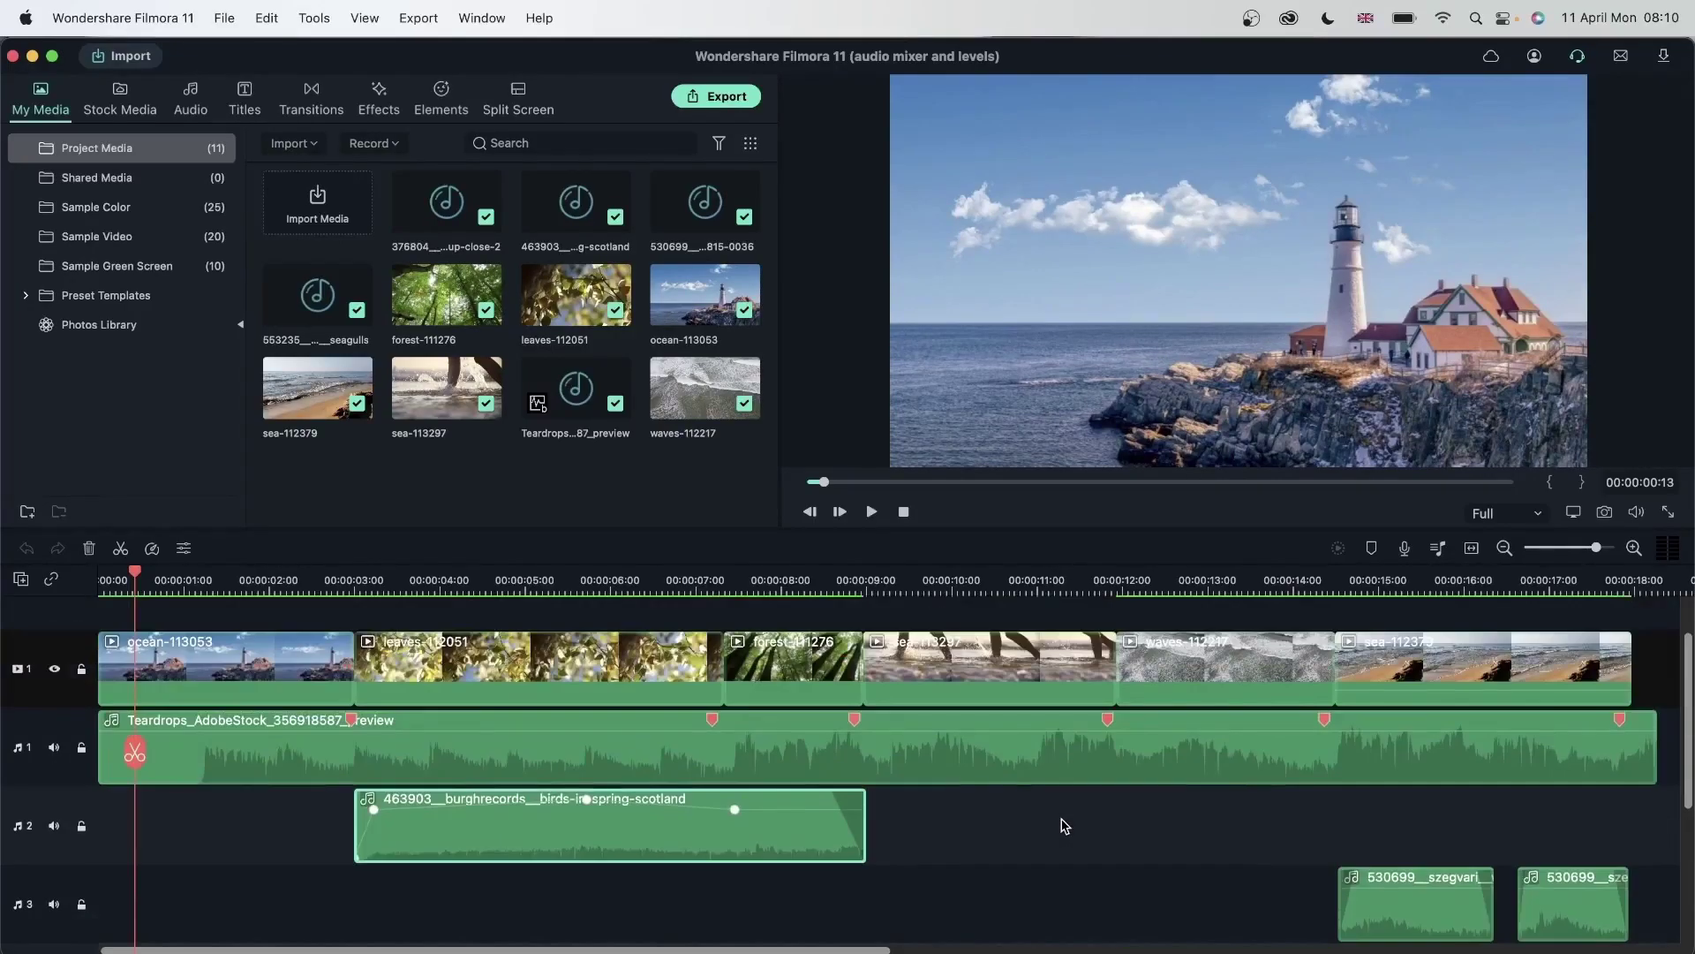
left_click_drag(989, 585, 897, 583)
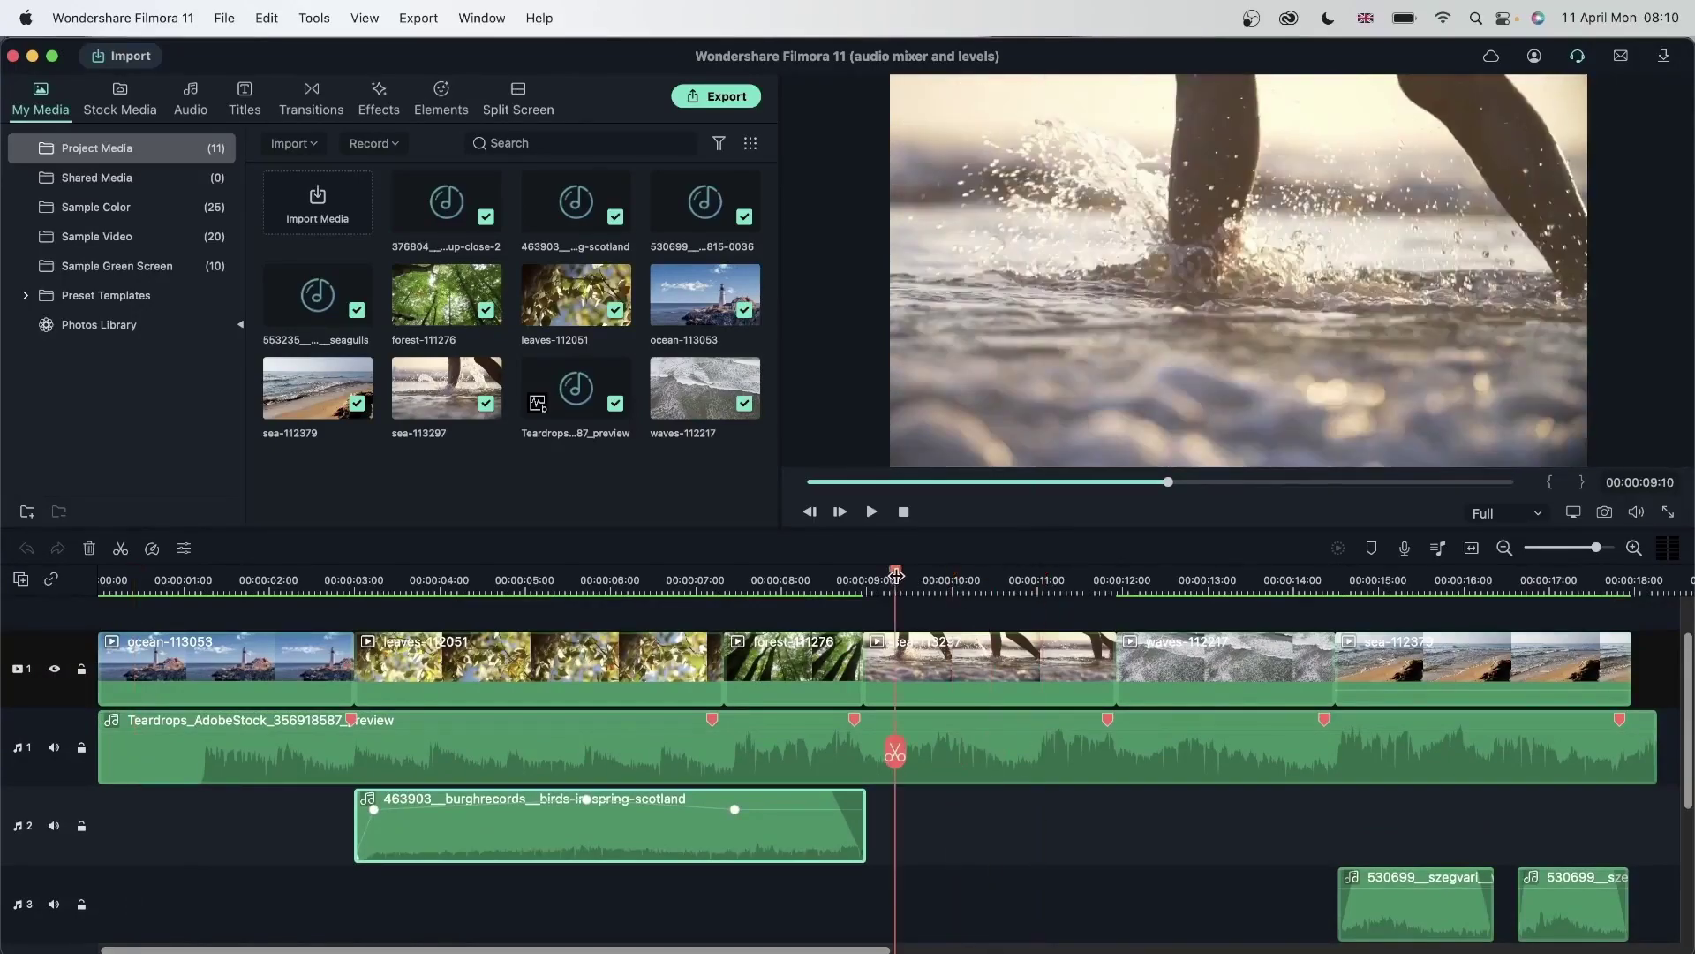
left_click(946, 574)
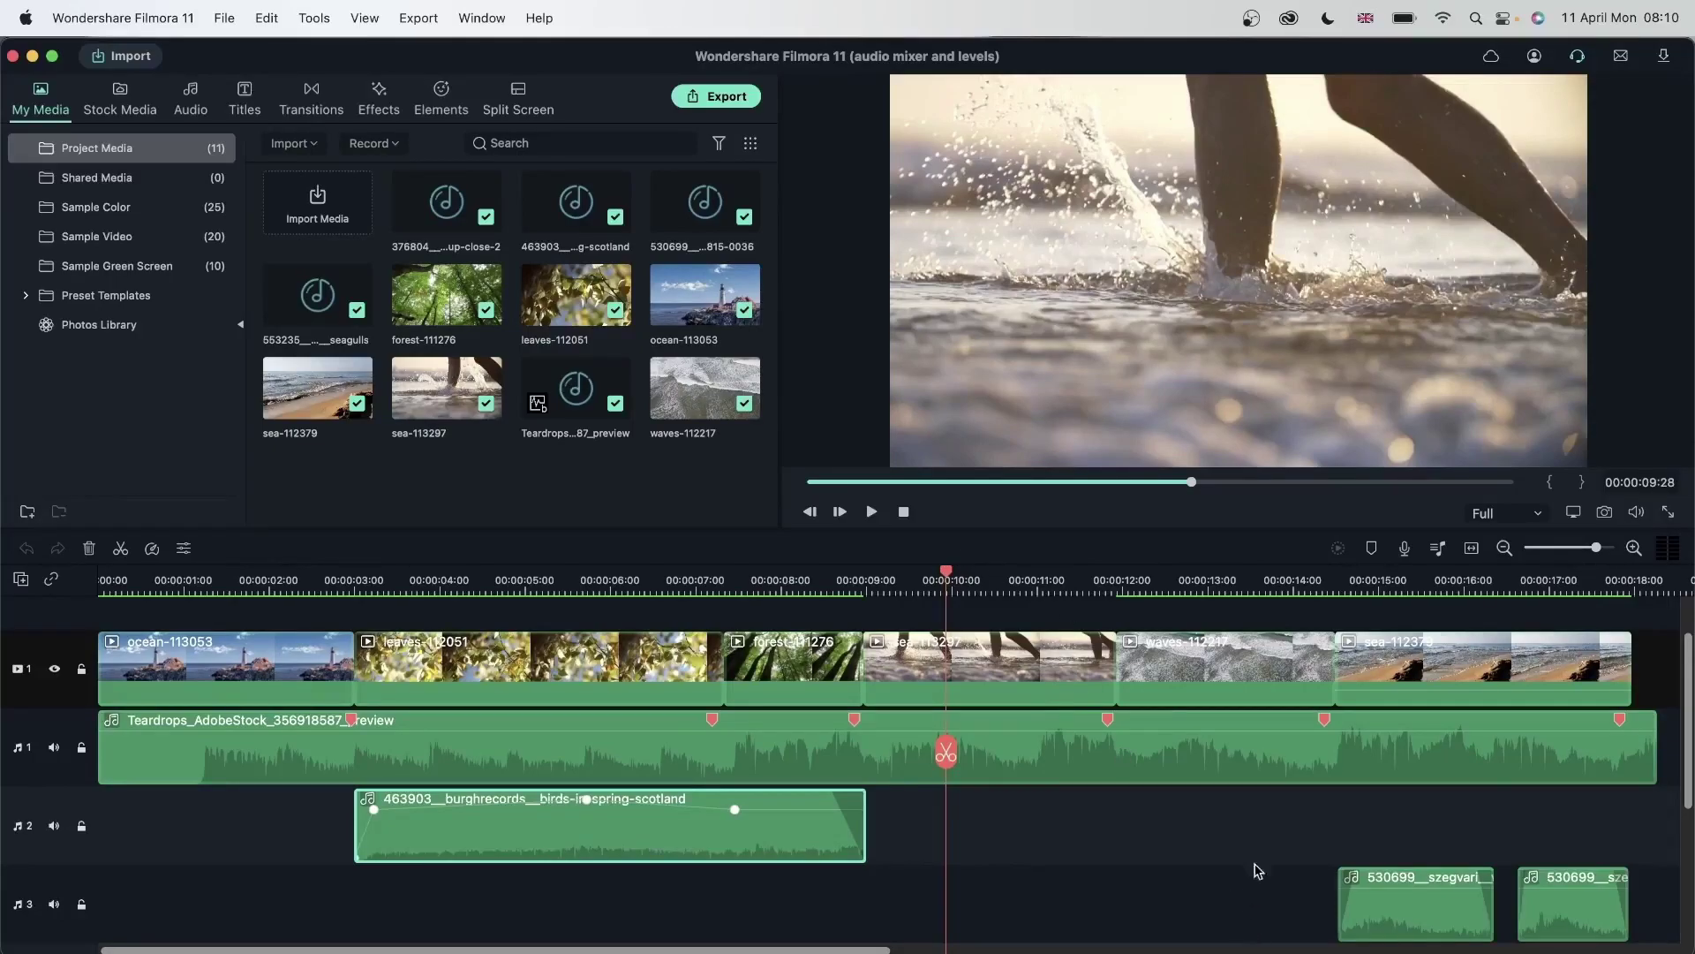
scroll(1274, 827, "down", 3)
scroll(1274, 828, "up", 3)
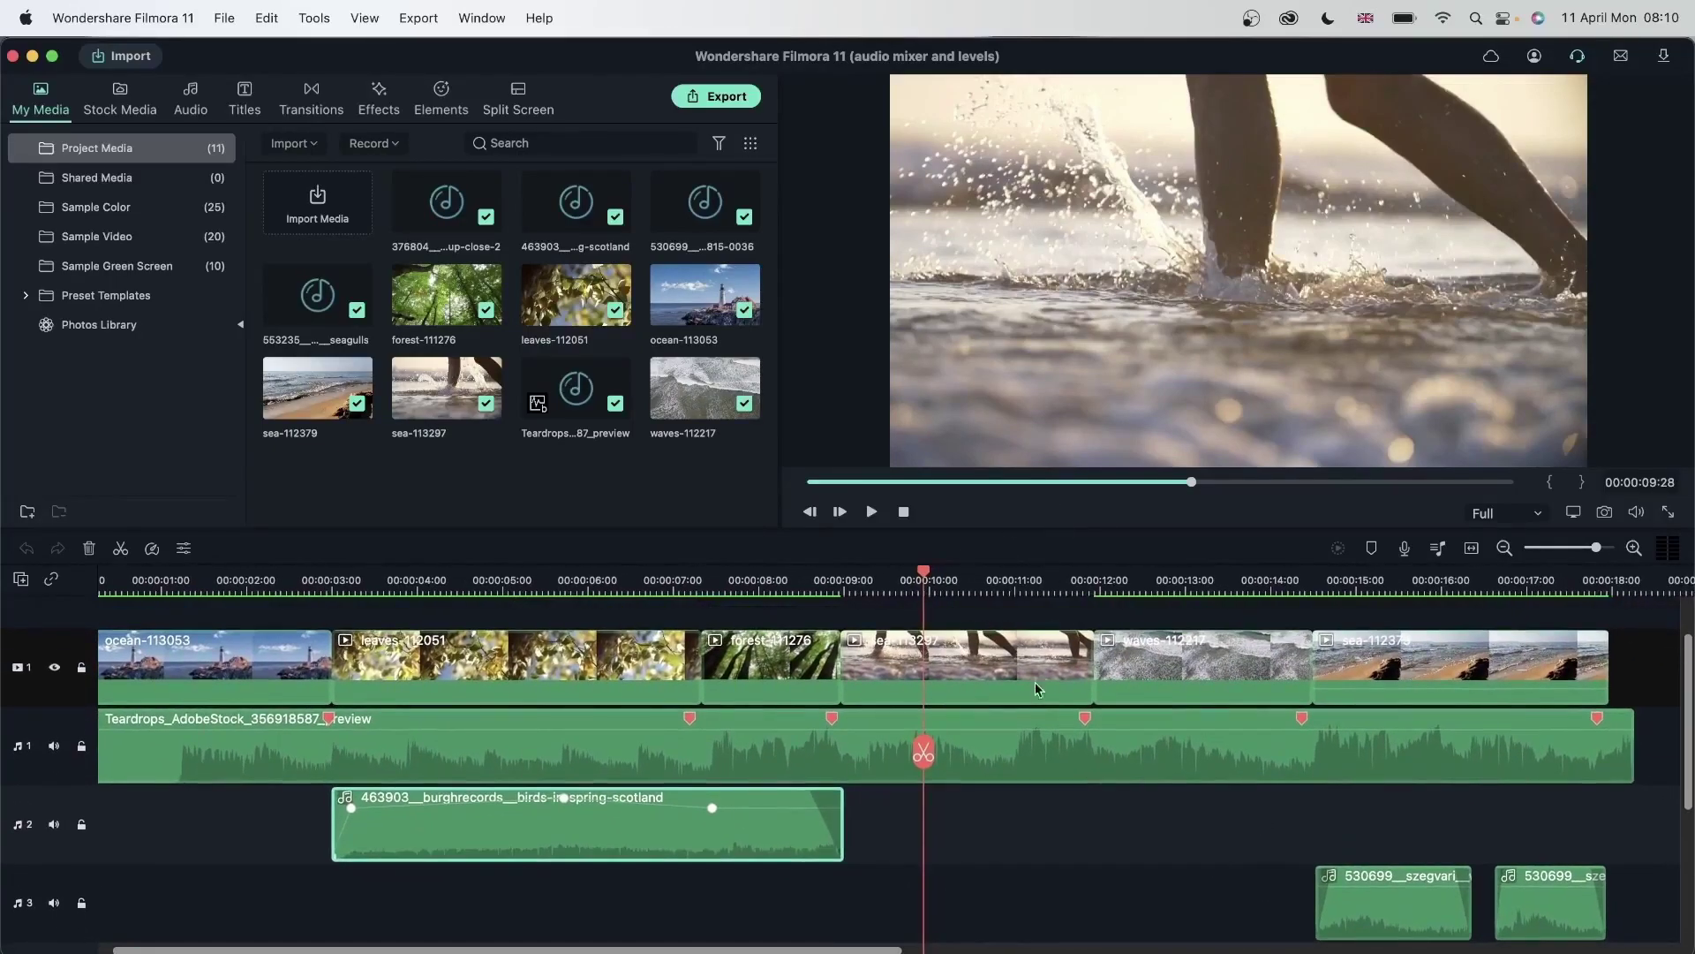
Trim the end of the seagulls clip back slightly and play the project from the start
key("Home")
scroll(492, 798, "down", 3)
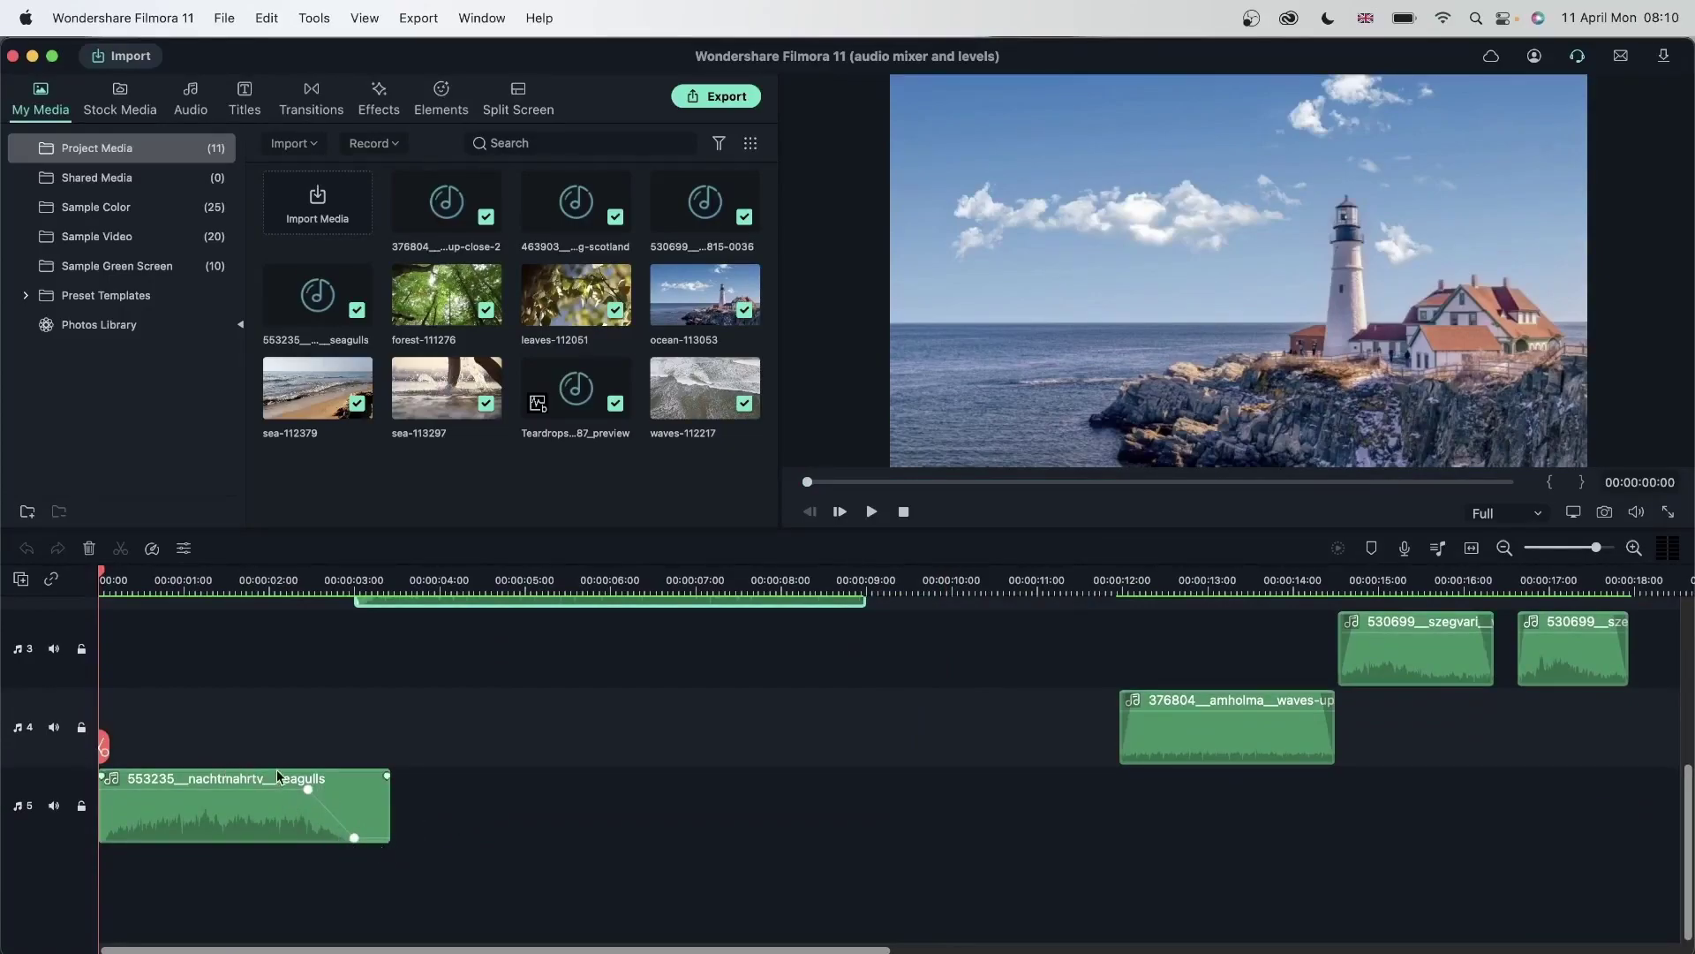
mouse_move(389, 810)
left_mouse_down()
mouse_move(416, 804)
mouse_move(386, 801)
left_mouse_up()
scroll(386, 802, "up", 3)
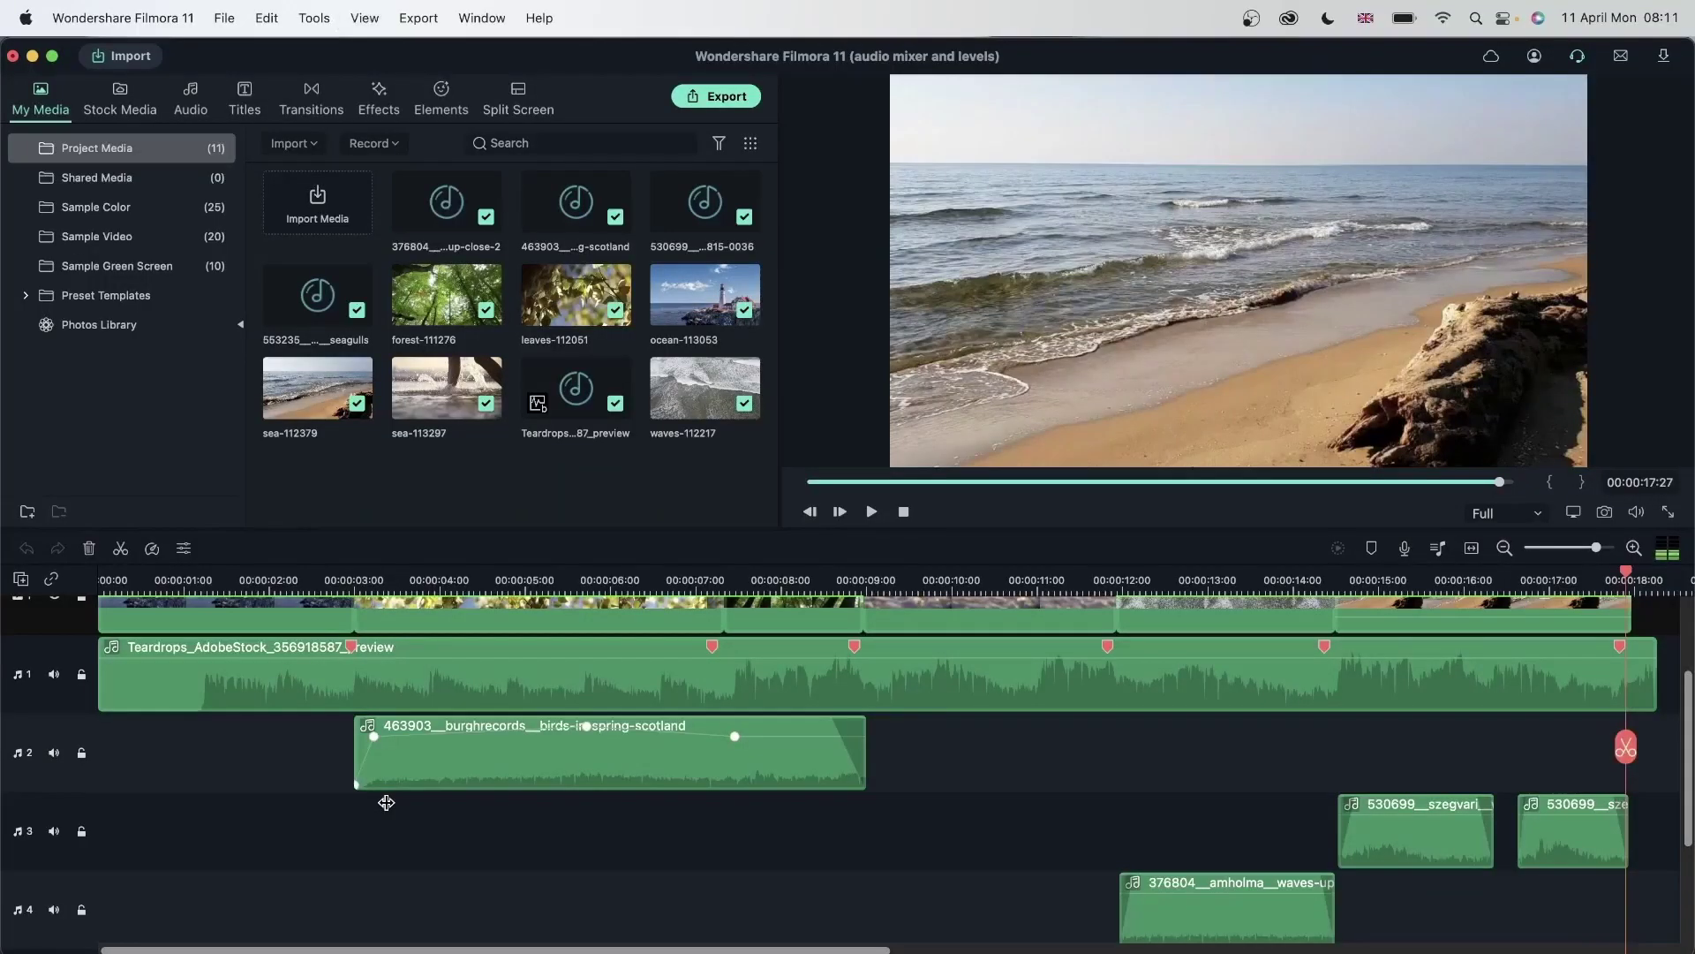
scroll(412, 688, "down", 3)
scroll(413, 687, "up", 3)
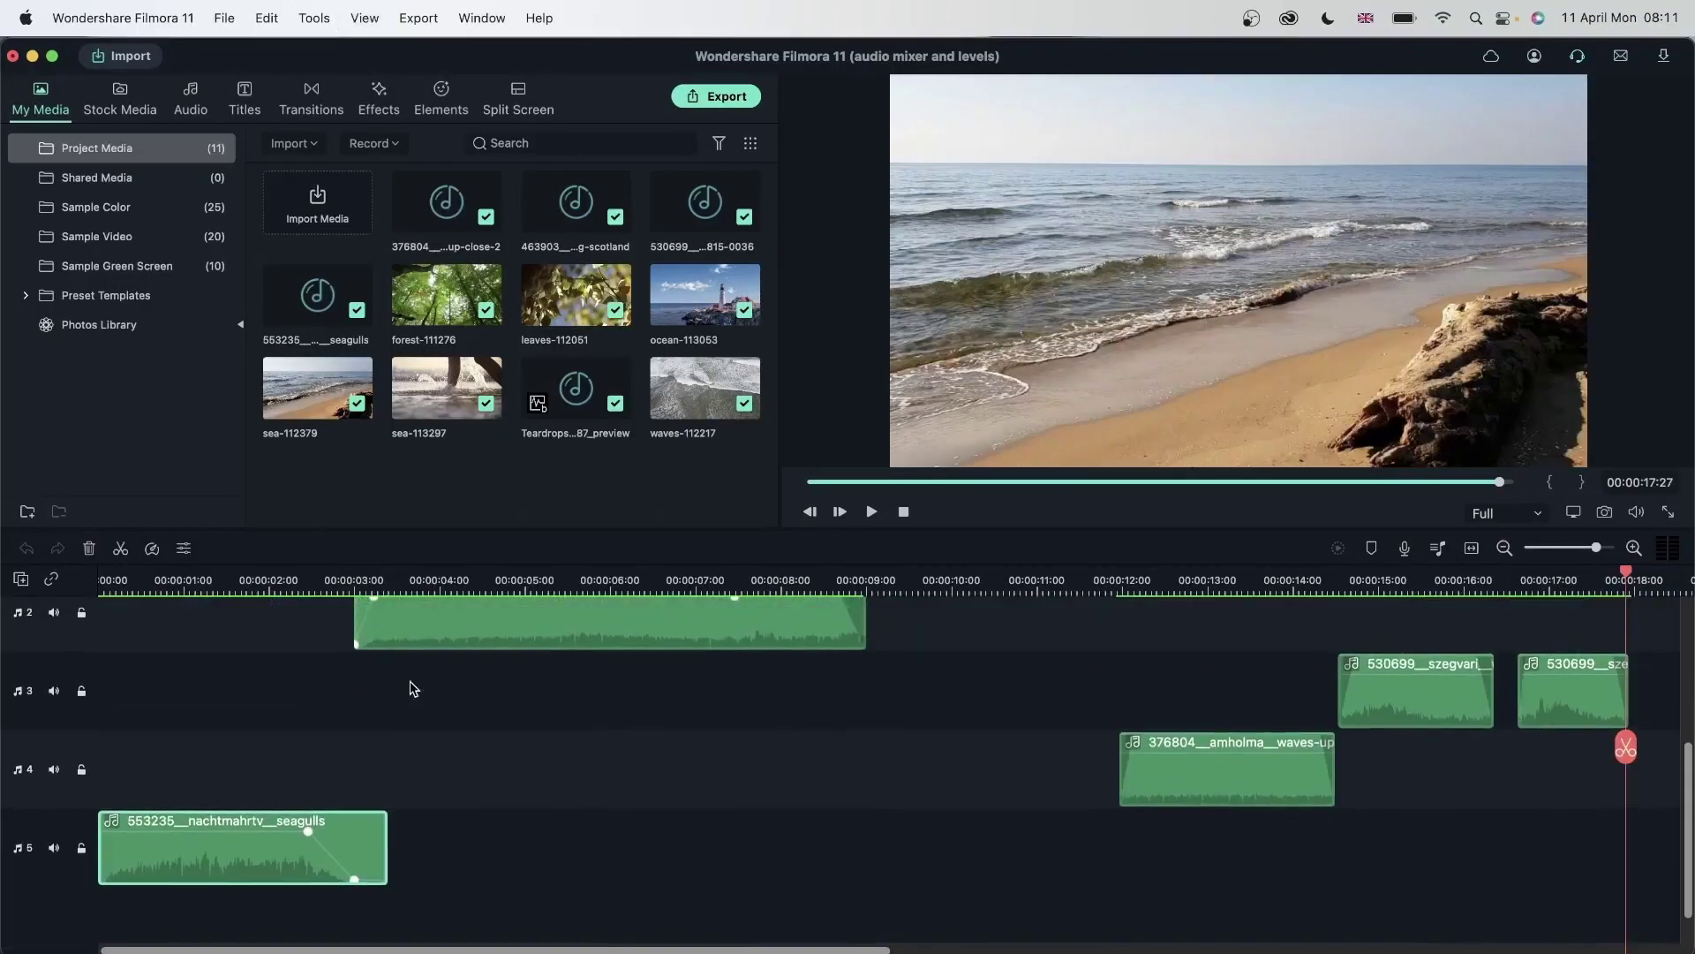
Play the transition between the seagulls and birds clips from 00:00:02:05 to 00:00:03:20
left_click(282, 572)
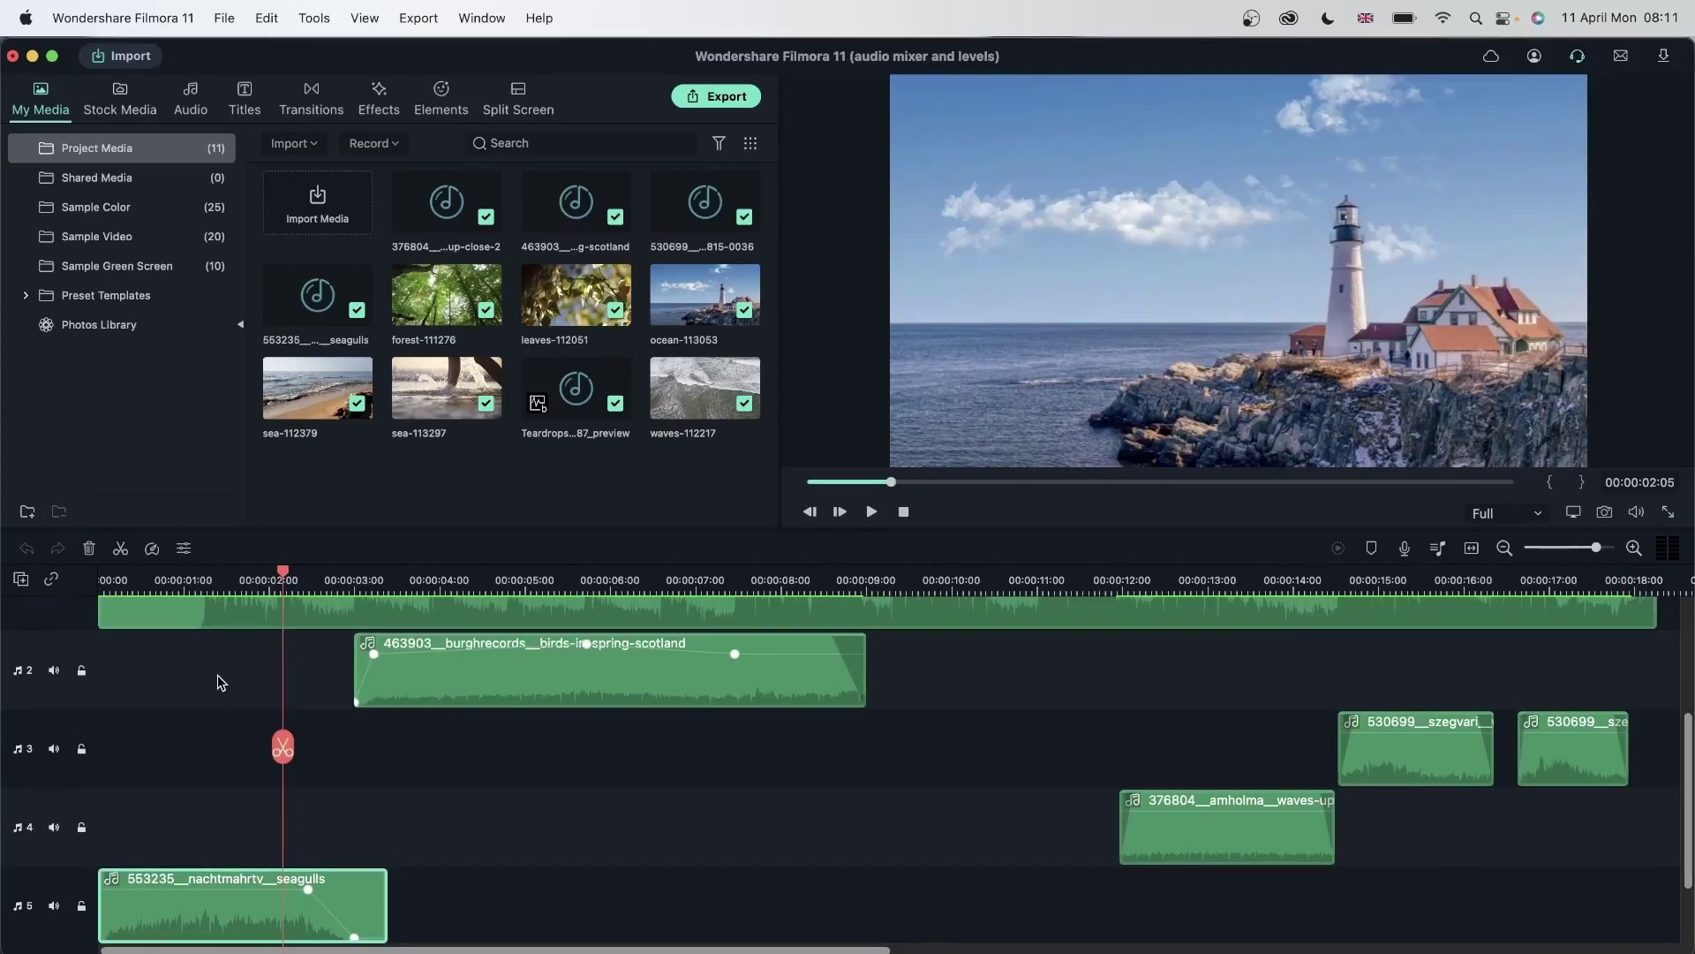
key("space")
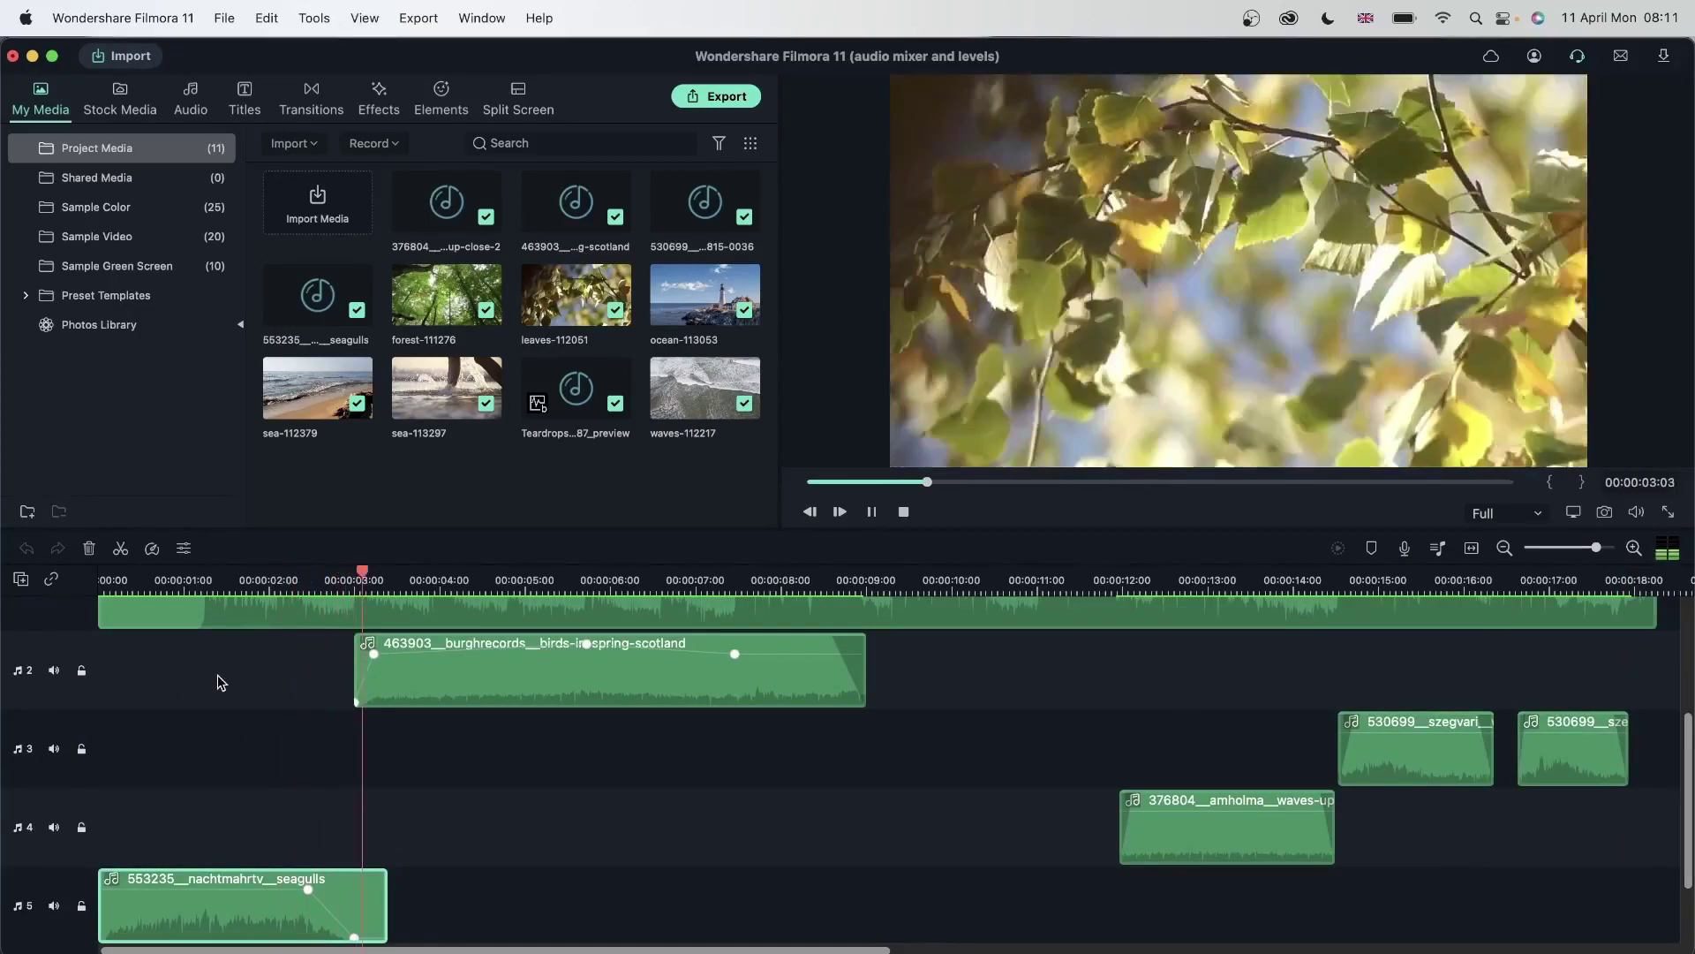
key("space")
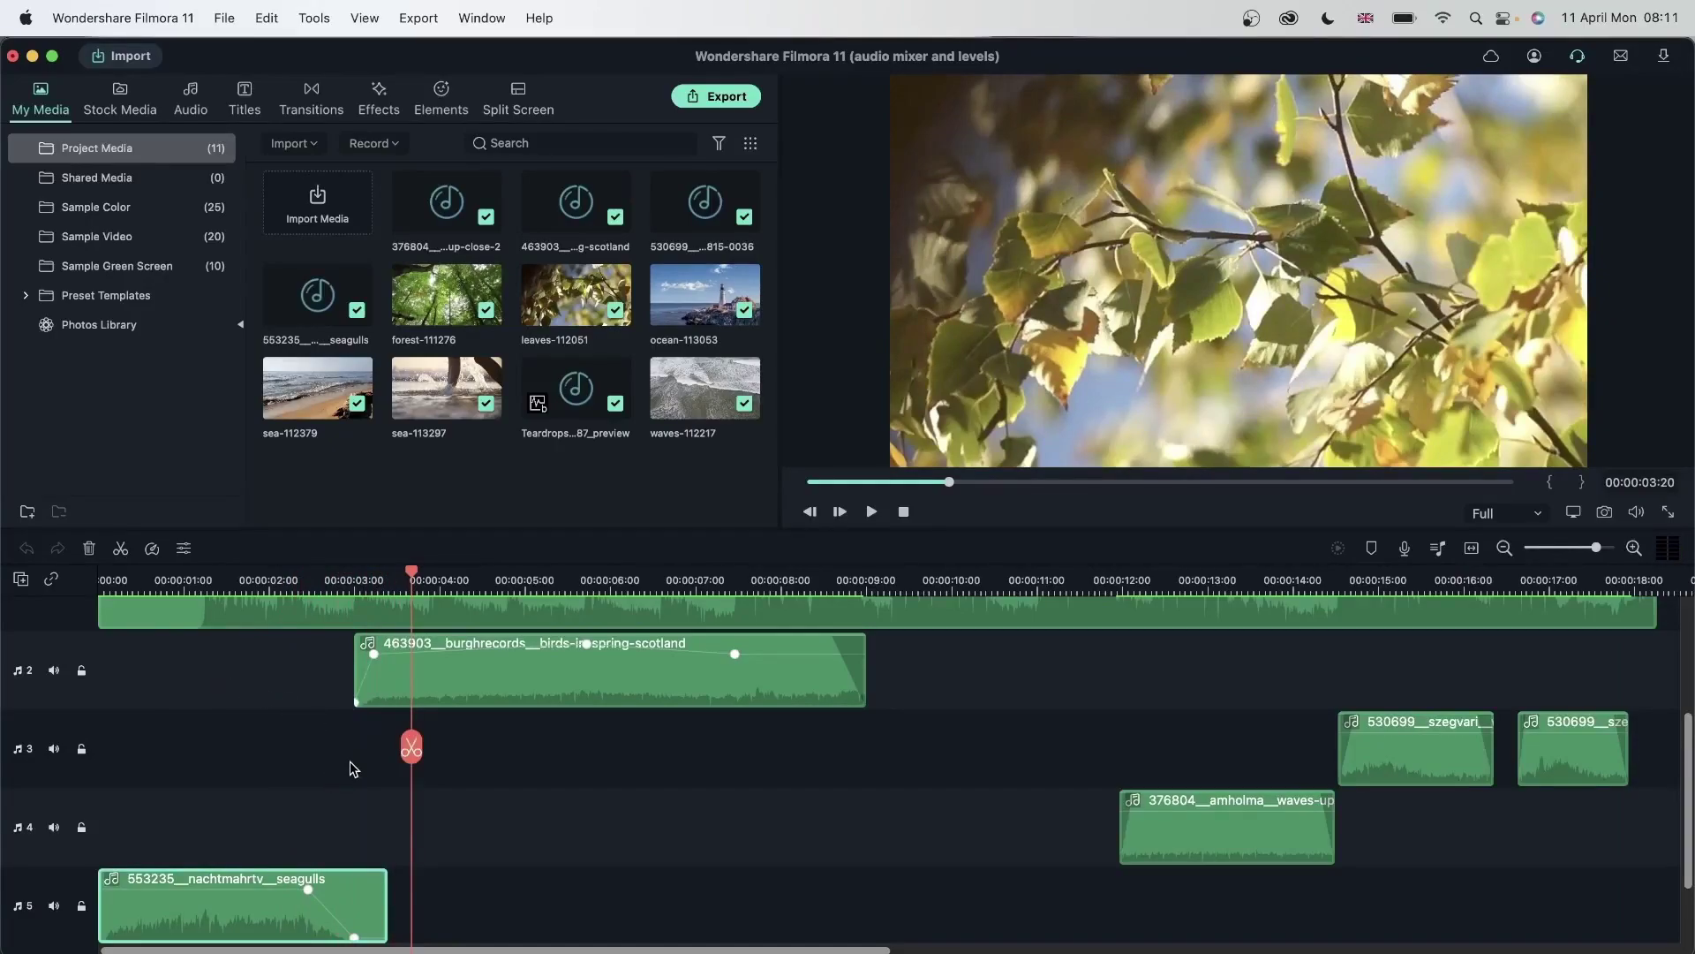
Raise the seagulls clip's last volume keyframe level with the one before it and extend the clip's end to 00:00:03:20
left_click(314, 696)
left_click(364, 888)
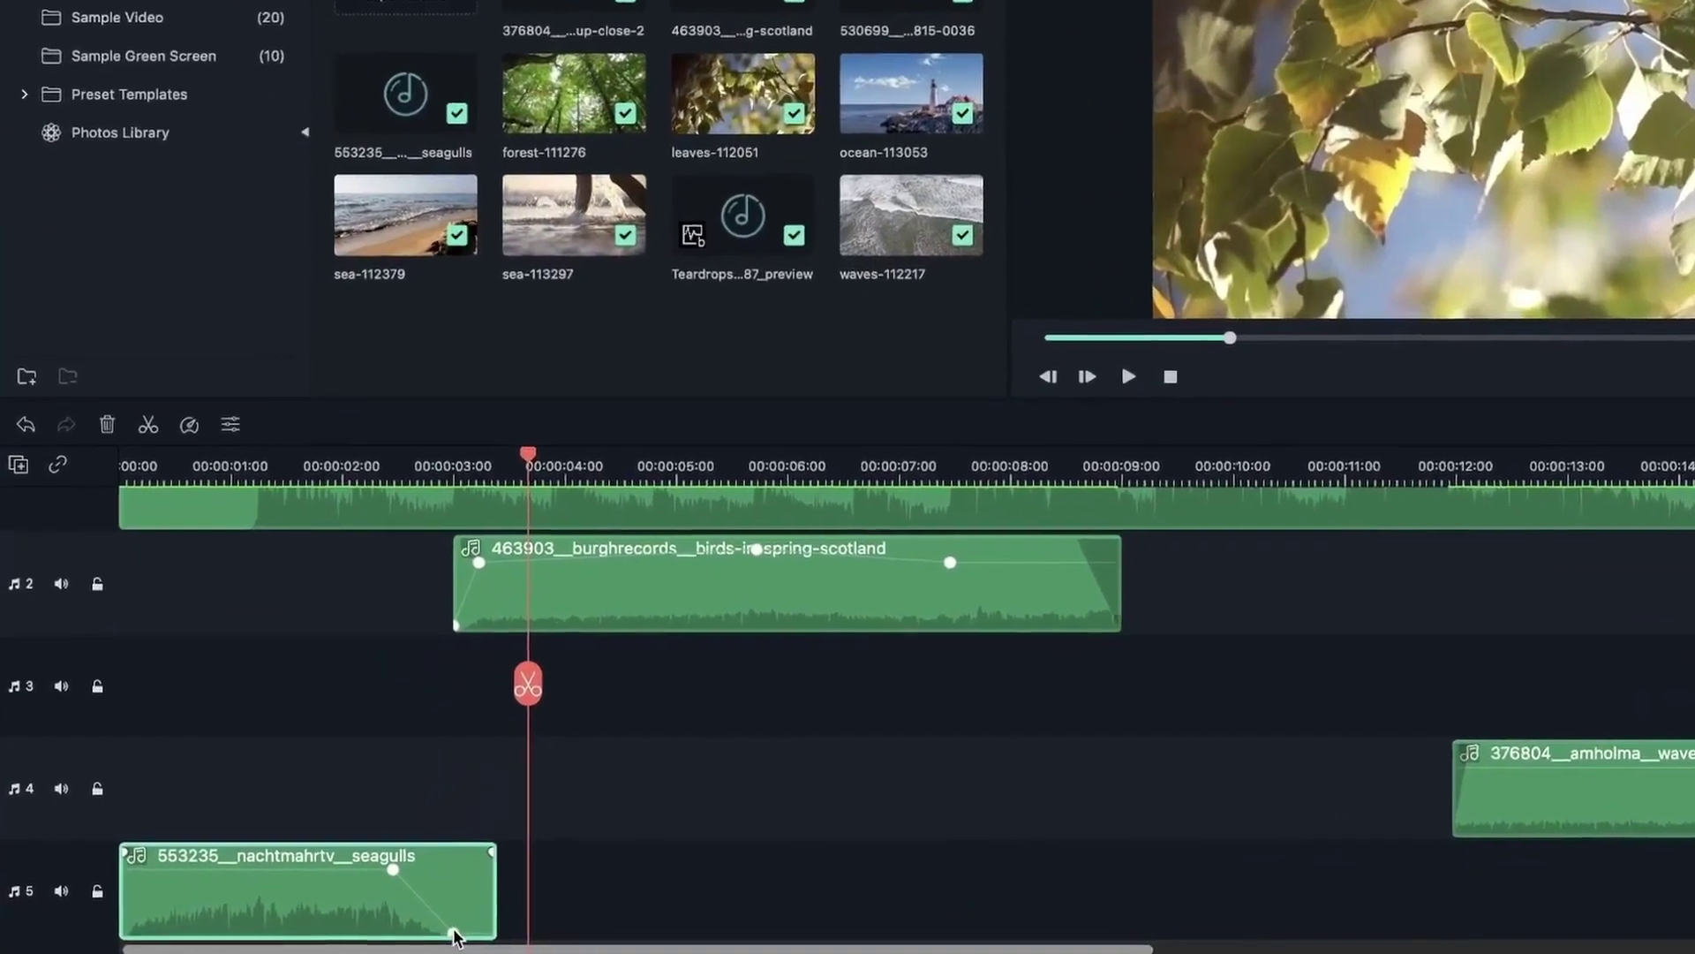
left_click_drag(370, 927, 377, 902)
left_click_drag(503, 883, 573, 880)
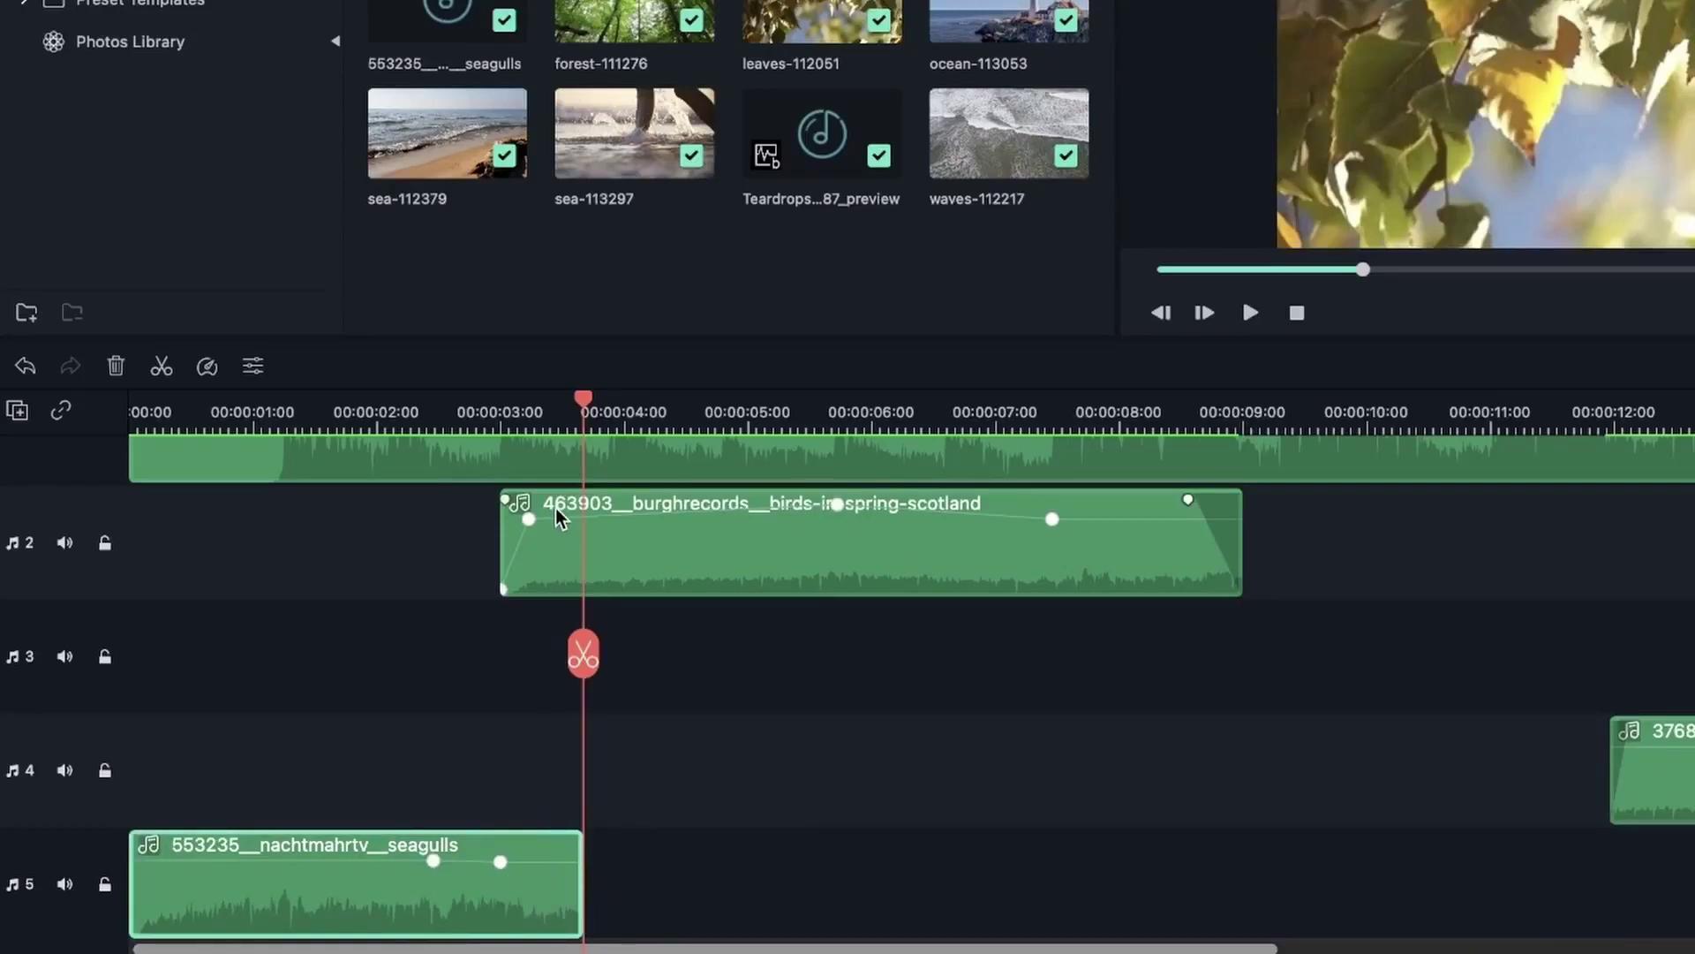
Extend the start of the birds-in-spring-scotland clip earlier, and shift the whole clip so it begins at about 00:00:02:06
left_click(556, 575)
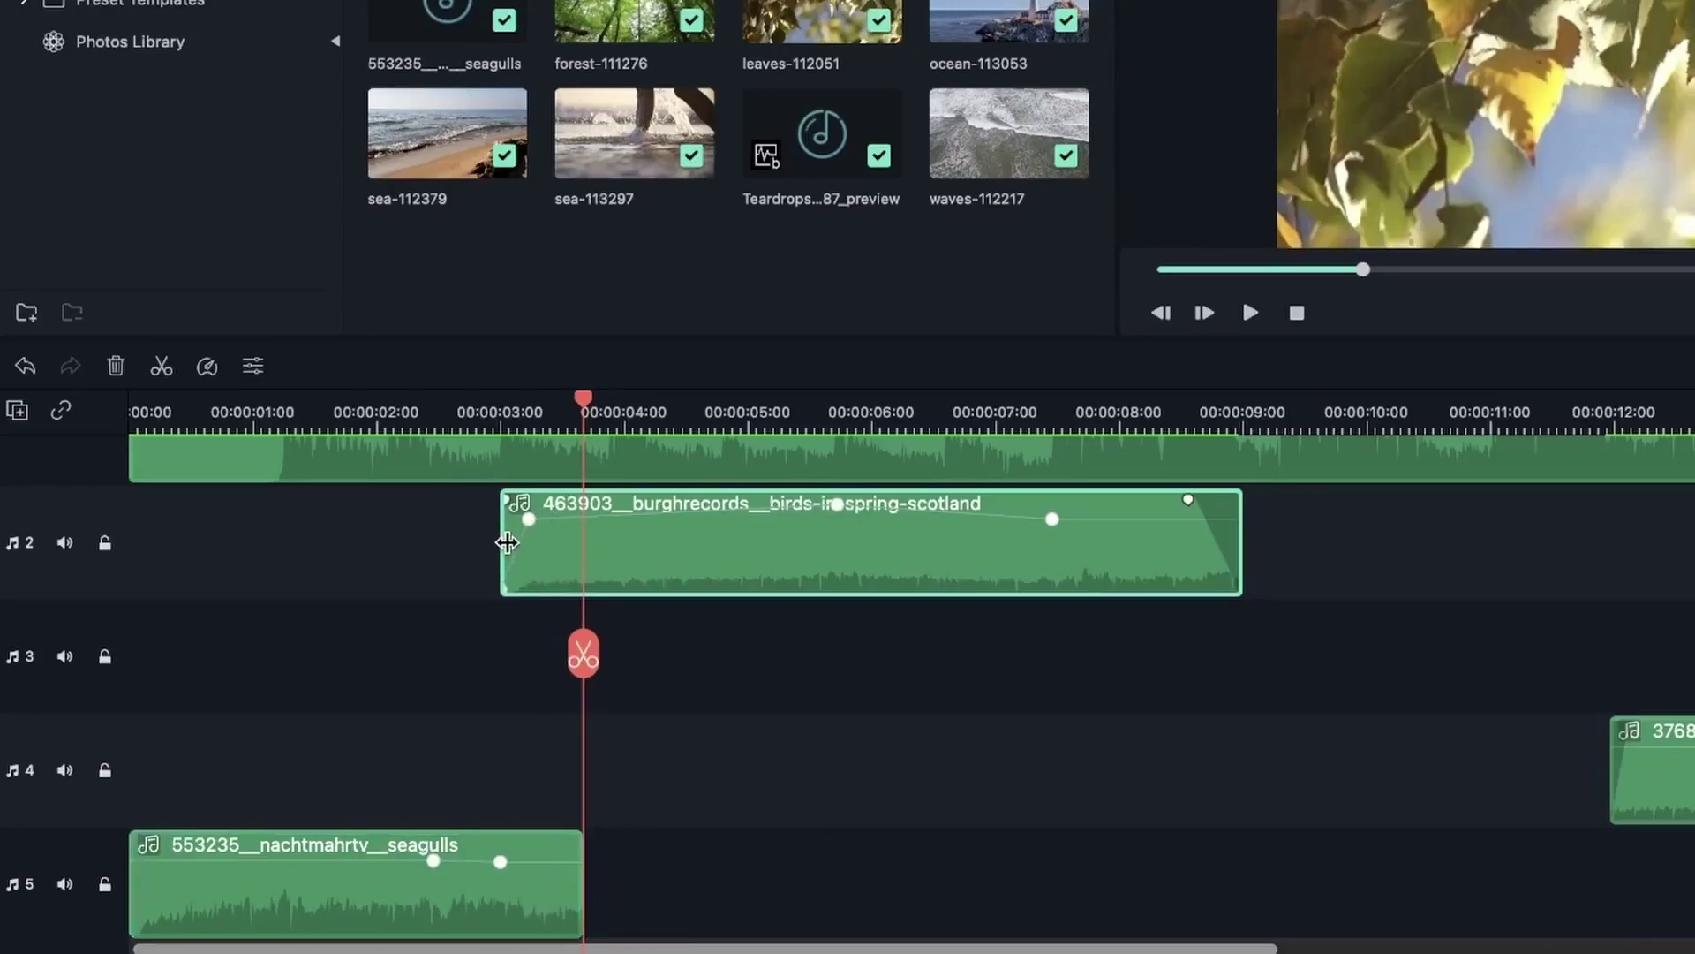
left_click_drag(502, 532, 451, 594)
scroll(553, 661, "up", 5)
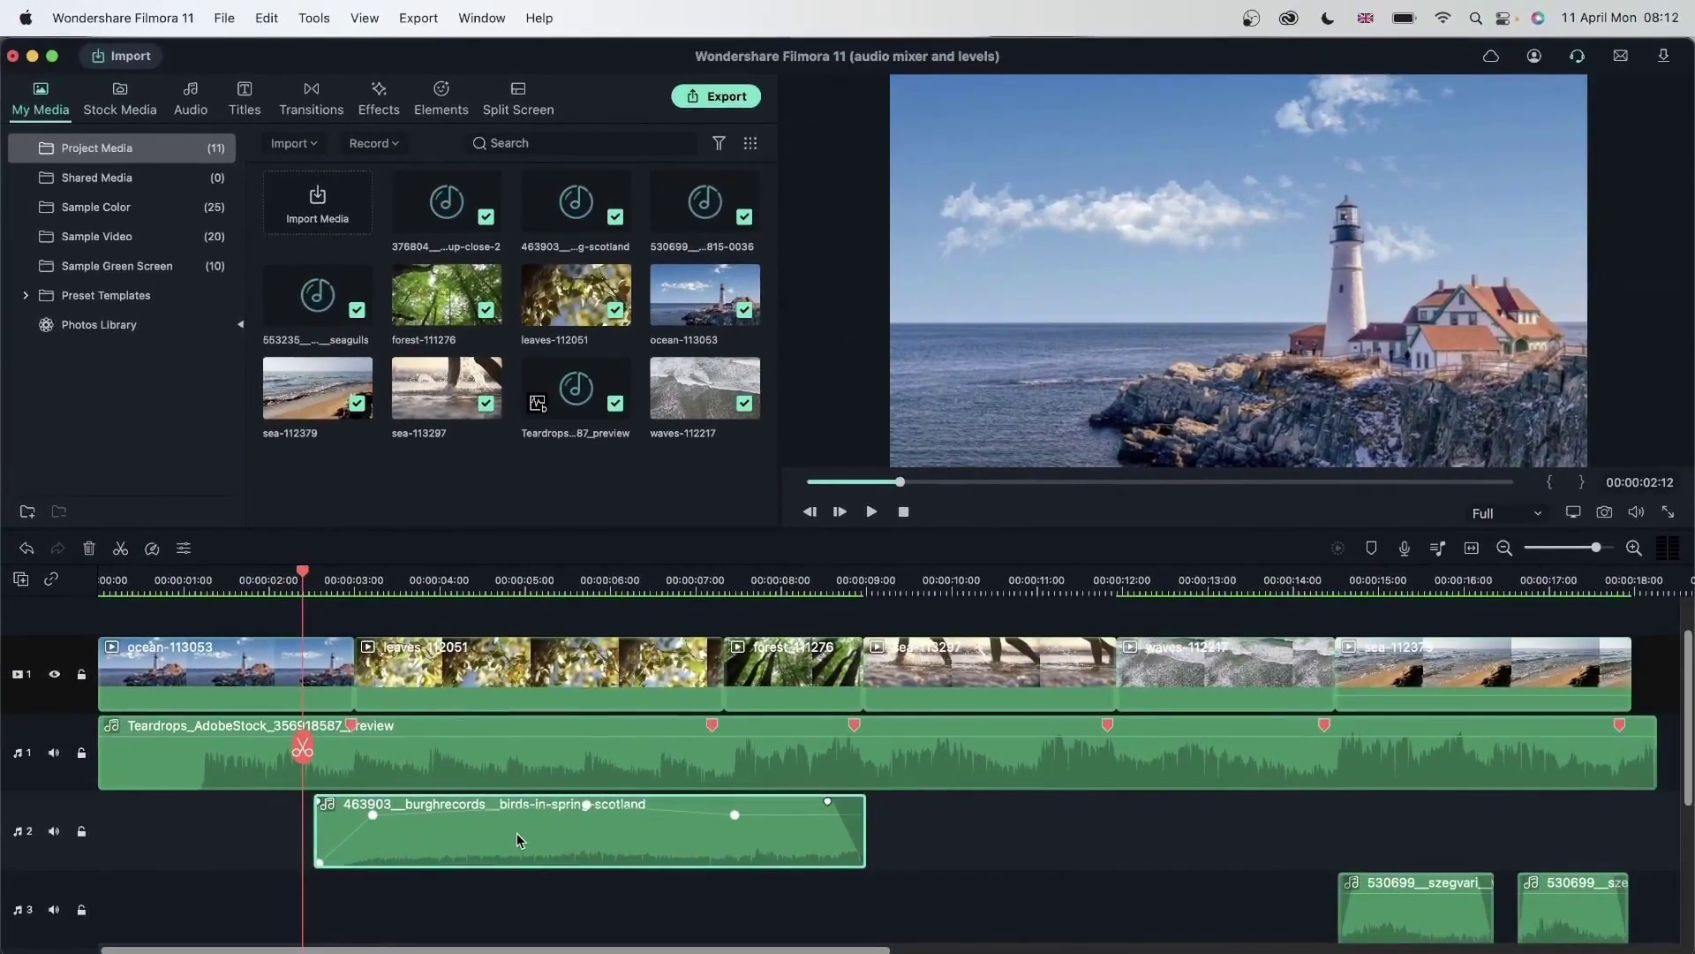
left_click_drag(517, 834, 490, 830)
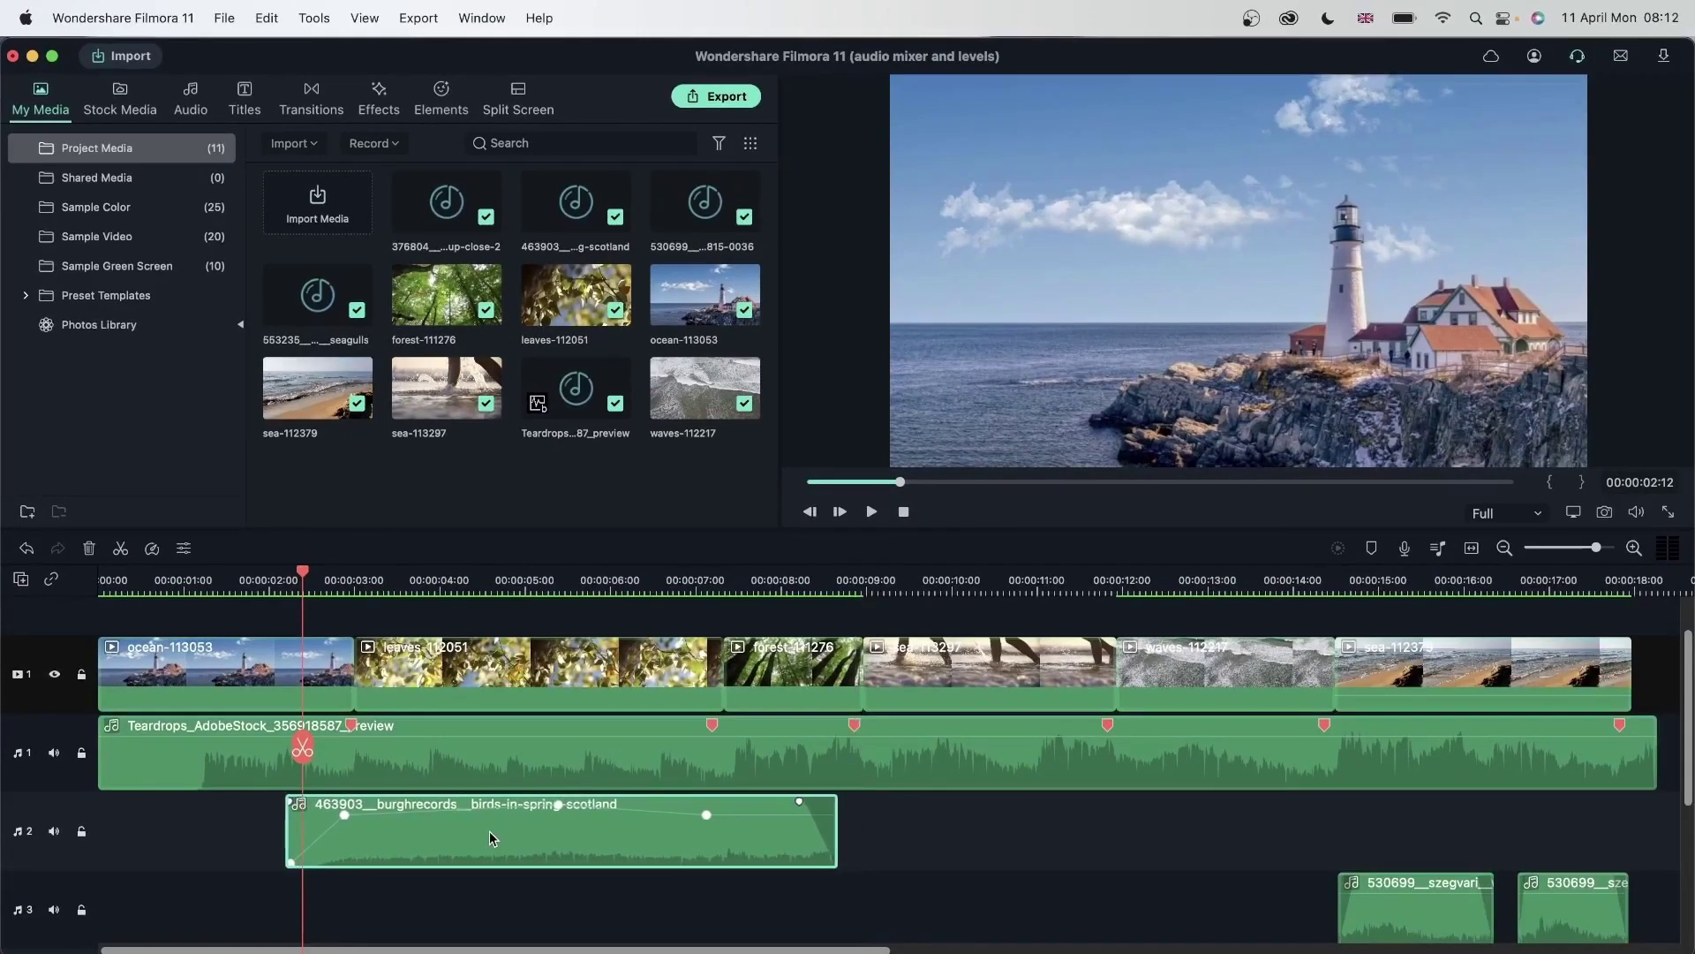
Shorten the birds clip's fade-in by moving its upper volume keyframe earlier, to about 00:00:02:16
left_click(368, 579)
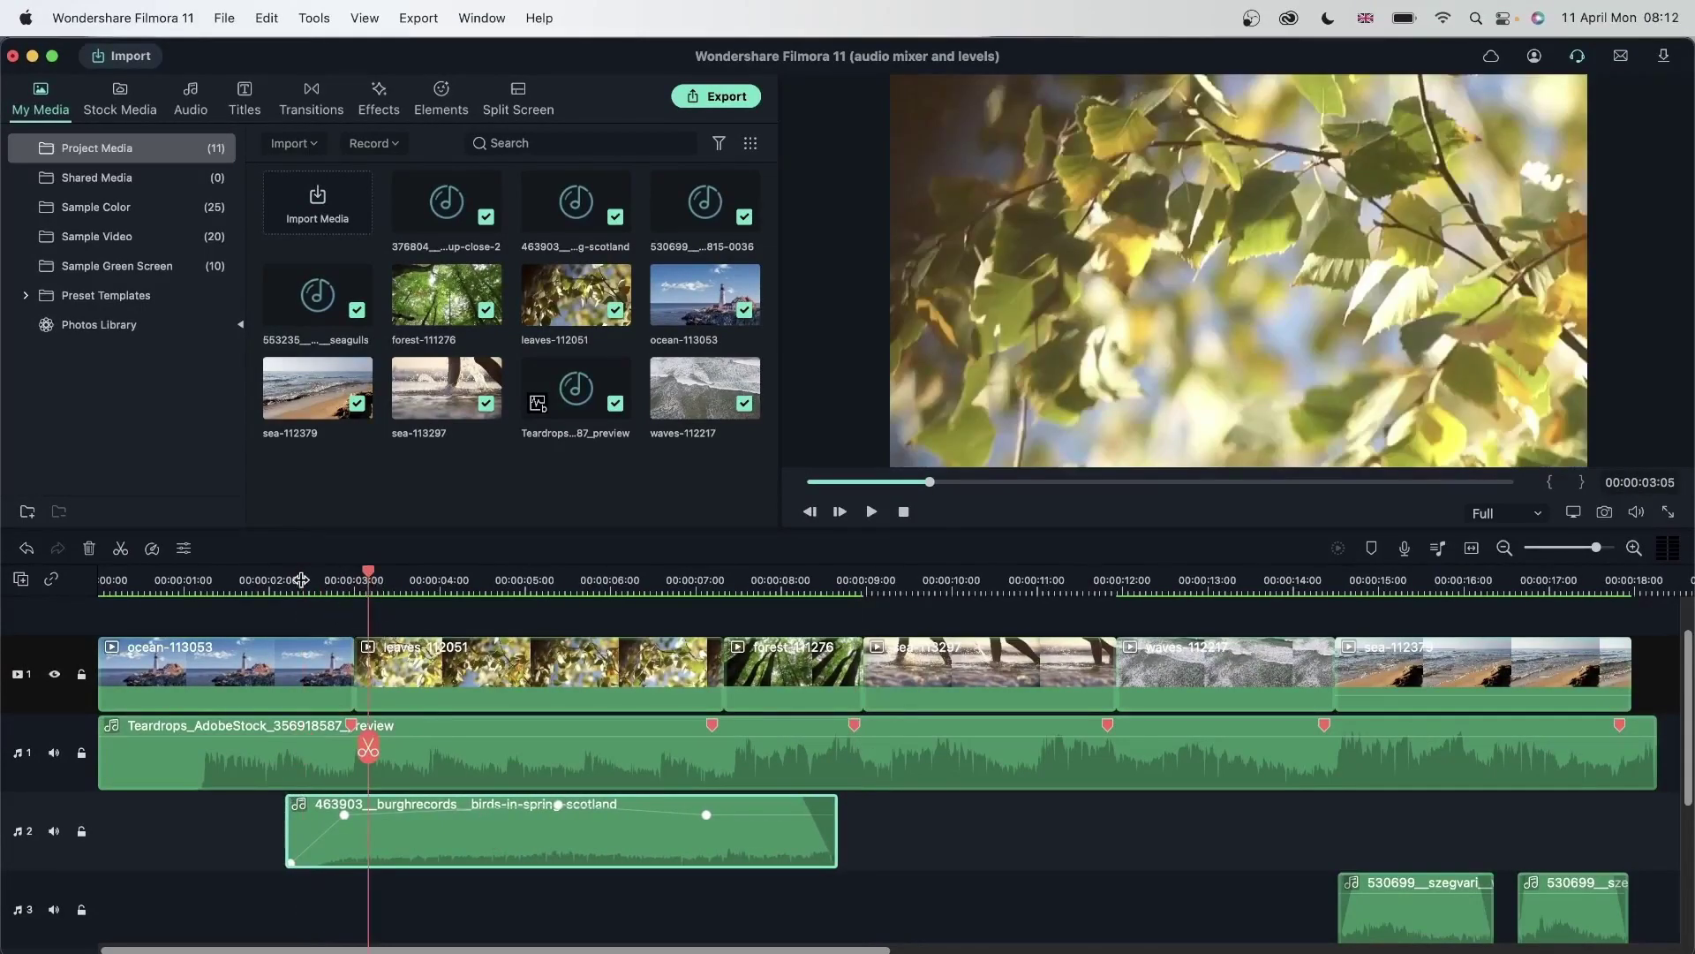
left_click(274, 580)
scroll(367, 936, "down", 5)
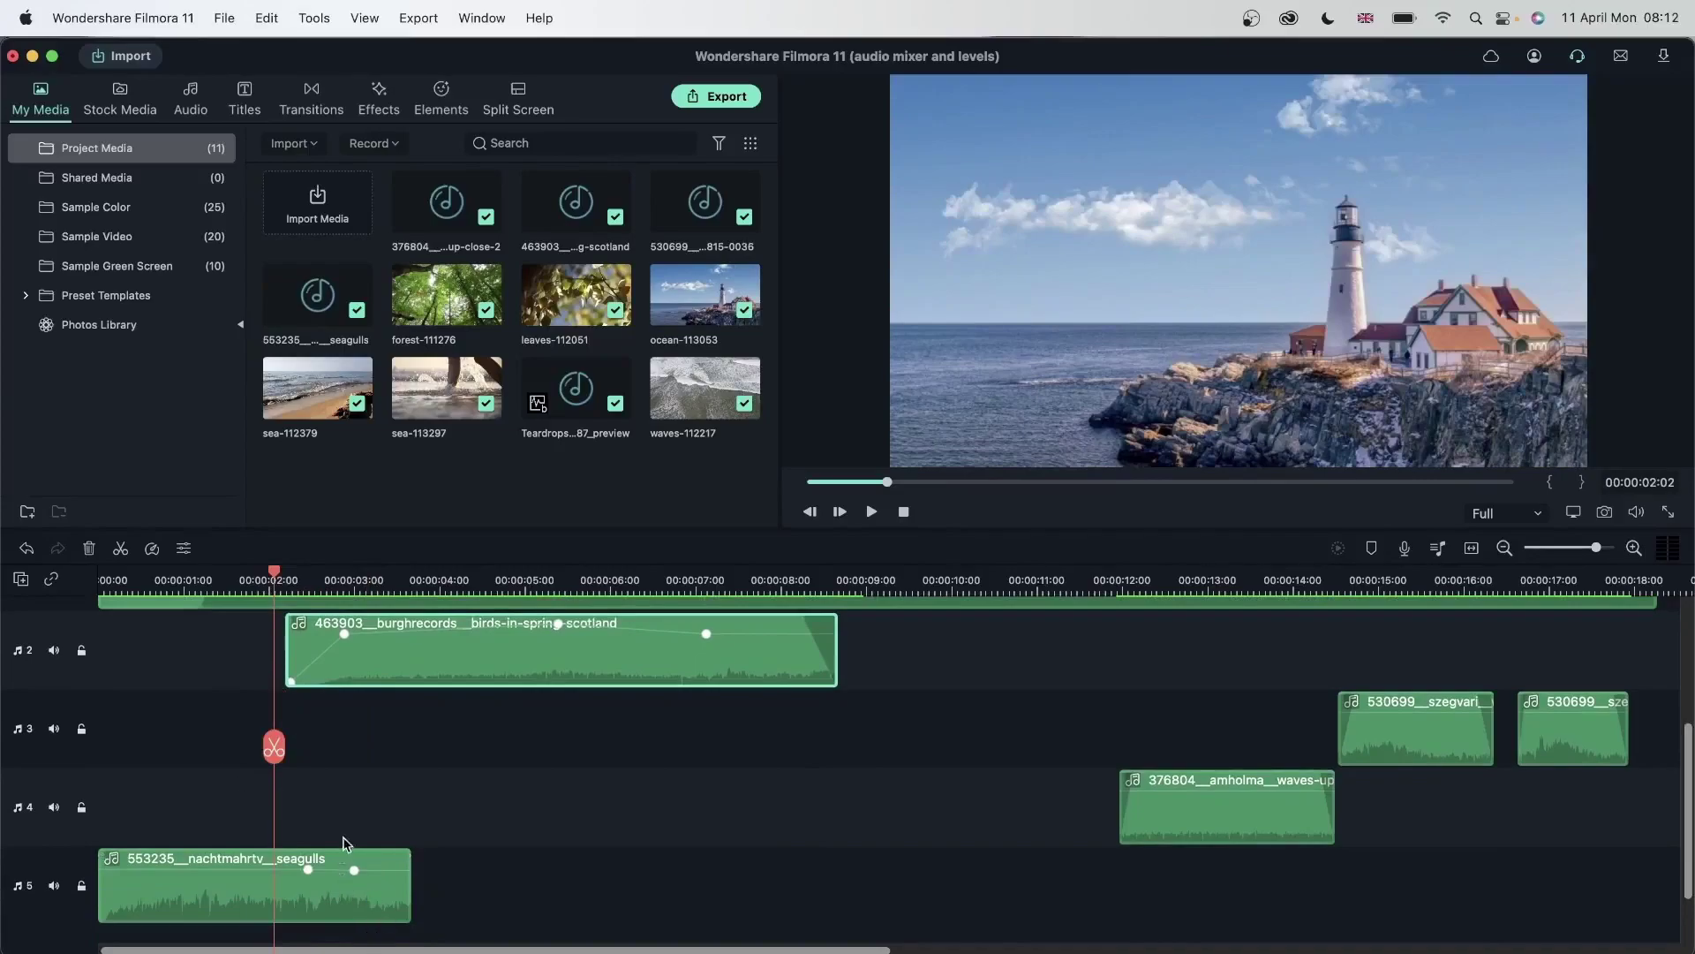
scroll(346, 727, "up", 3)
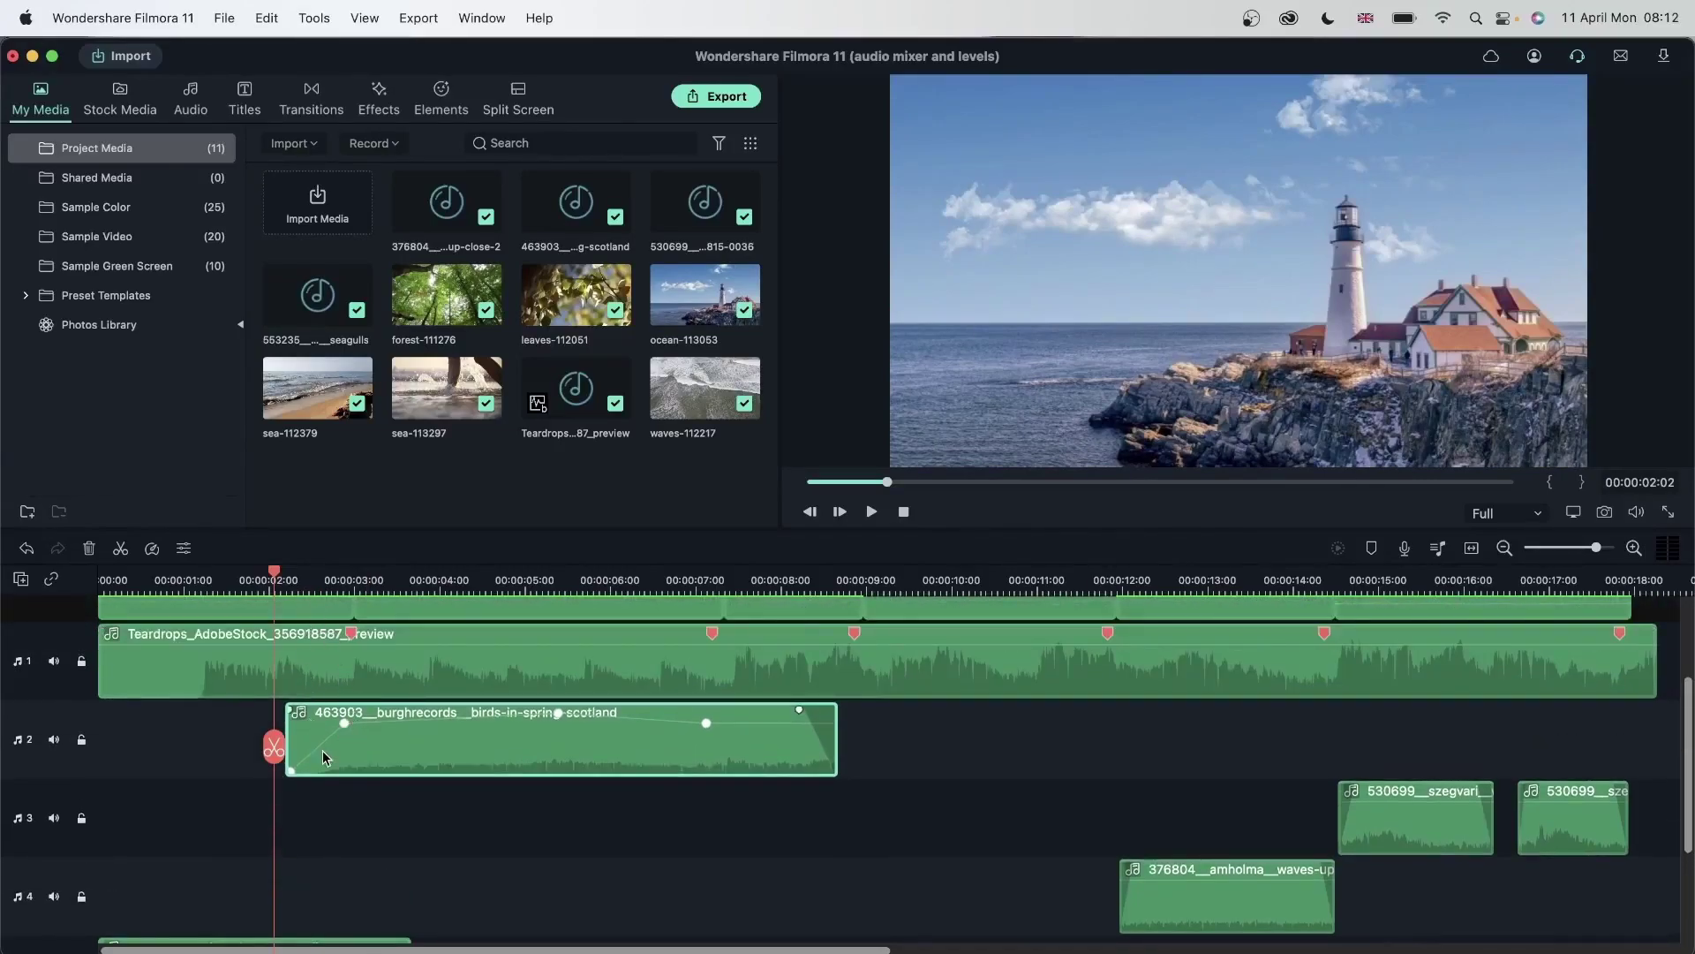
scroll(323, 753, "down", 1)
left_click_drag(346, 723, 319, 724)
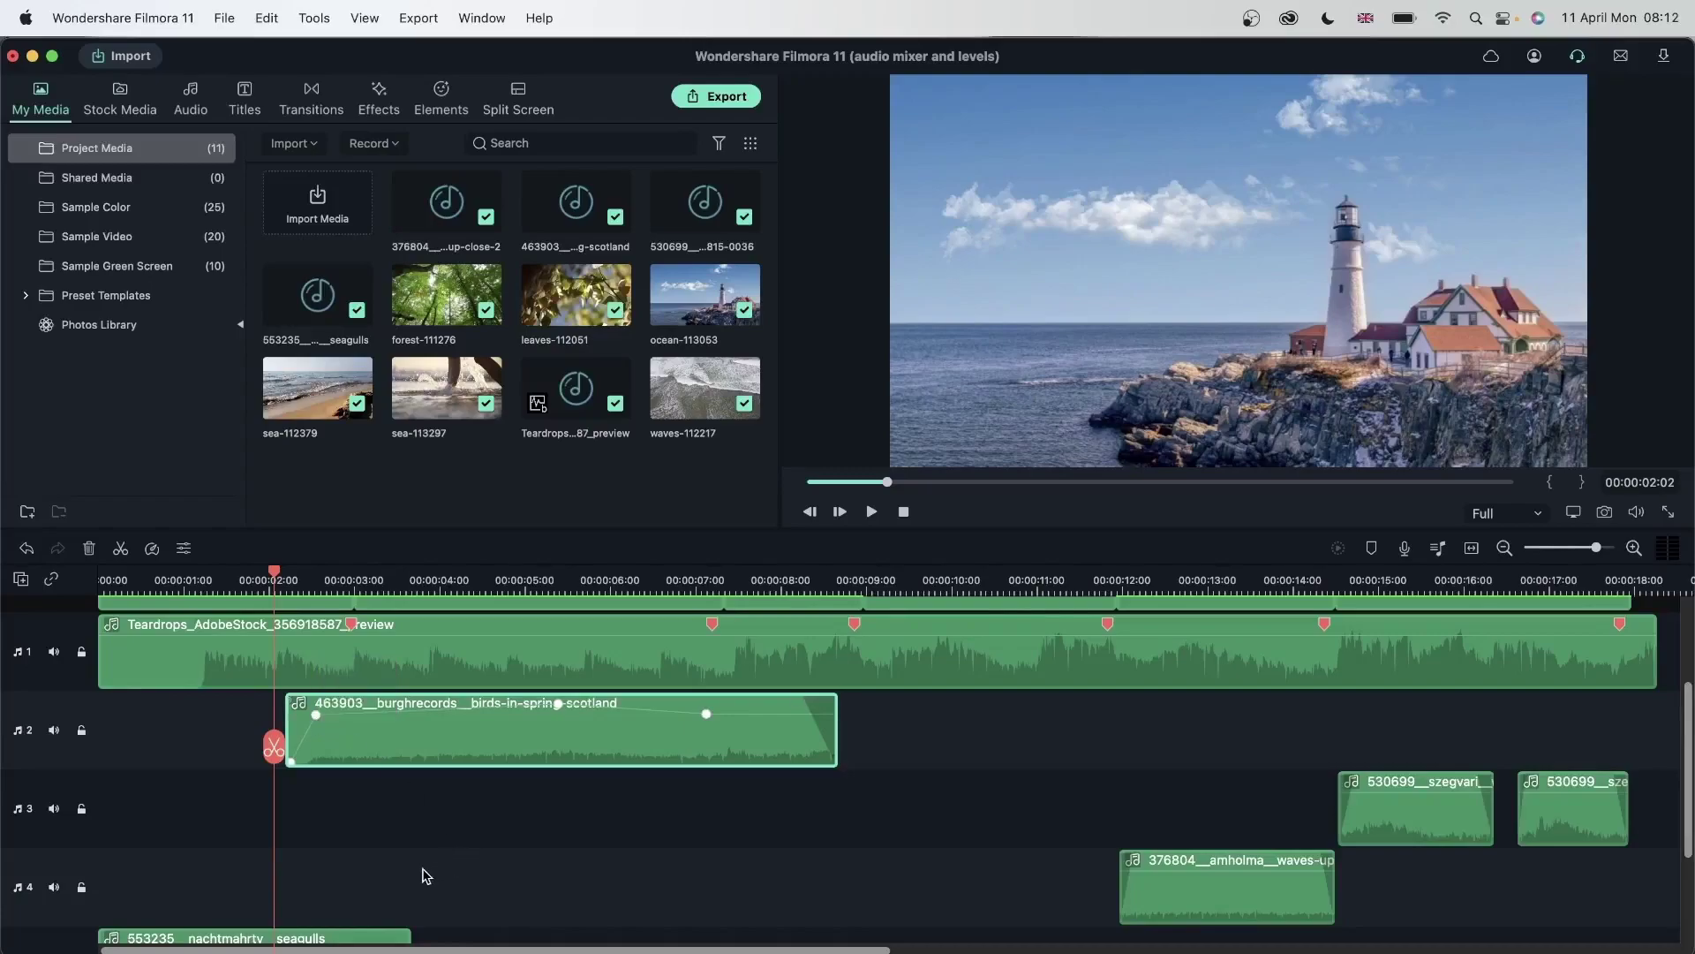
Set the playhead to 00:00:02:05 and move the seagulls clip's first volume keyframe earlier to that point
scroll(389, 857, "down", 2)
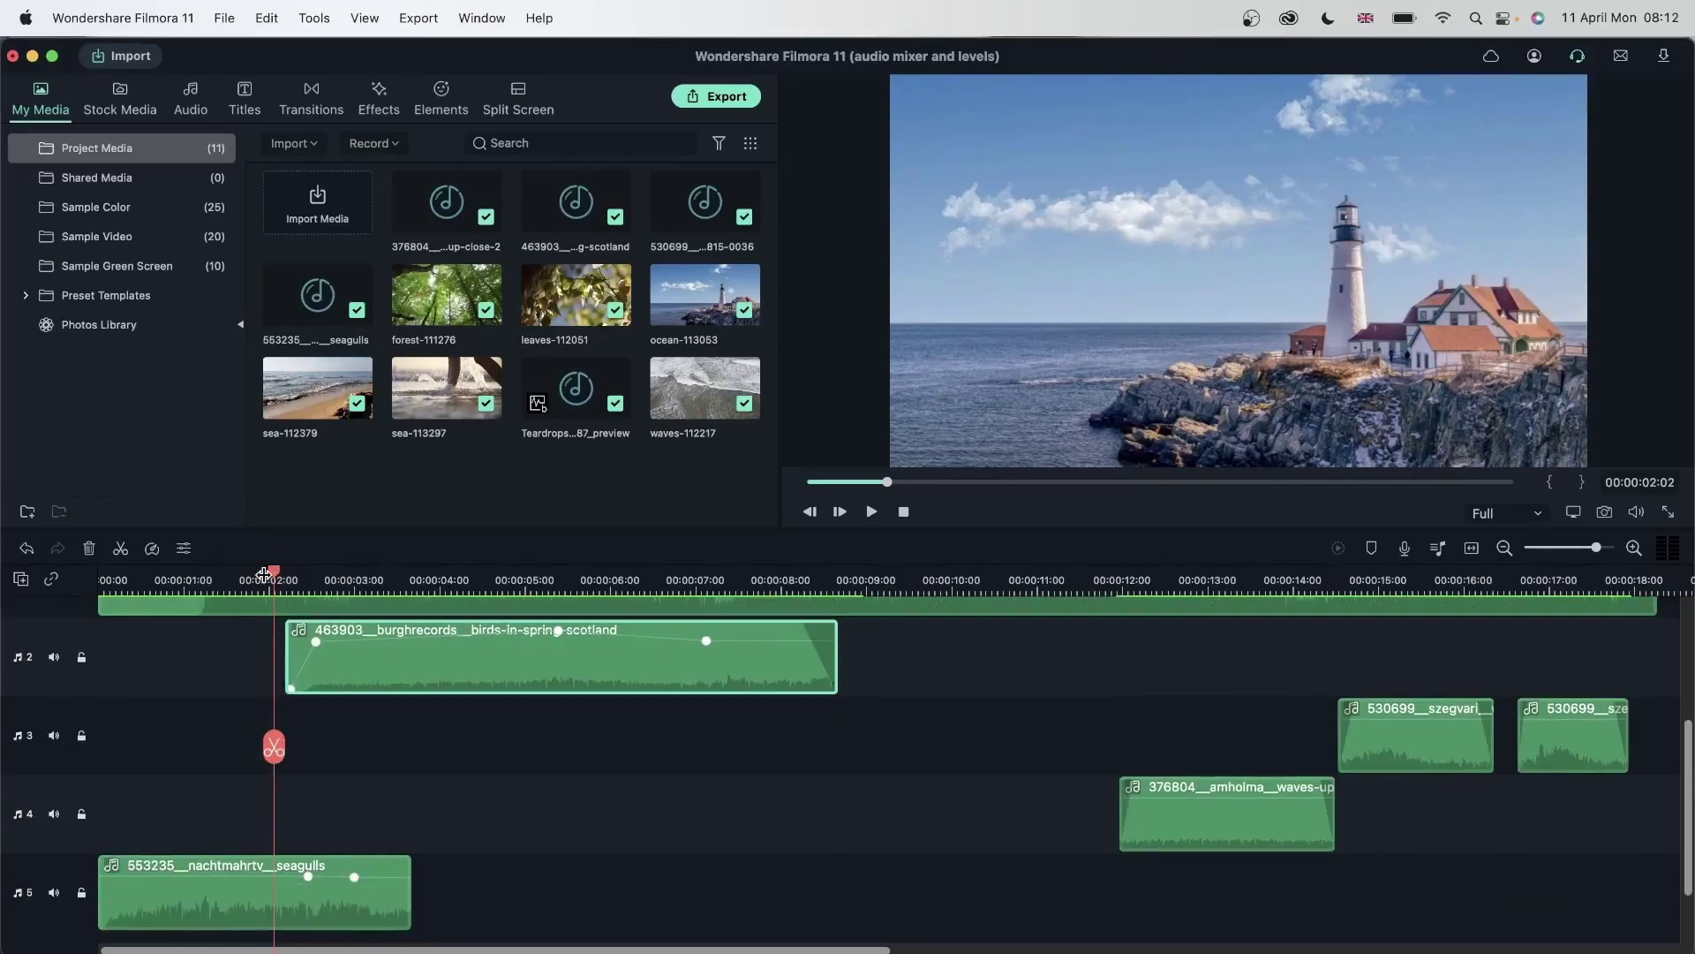
left_click_drag(273, 575, 283, 575)
left_click_drag(308, 885, 283, 886)
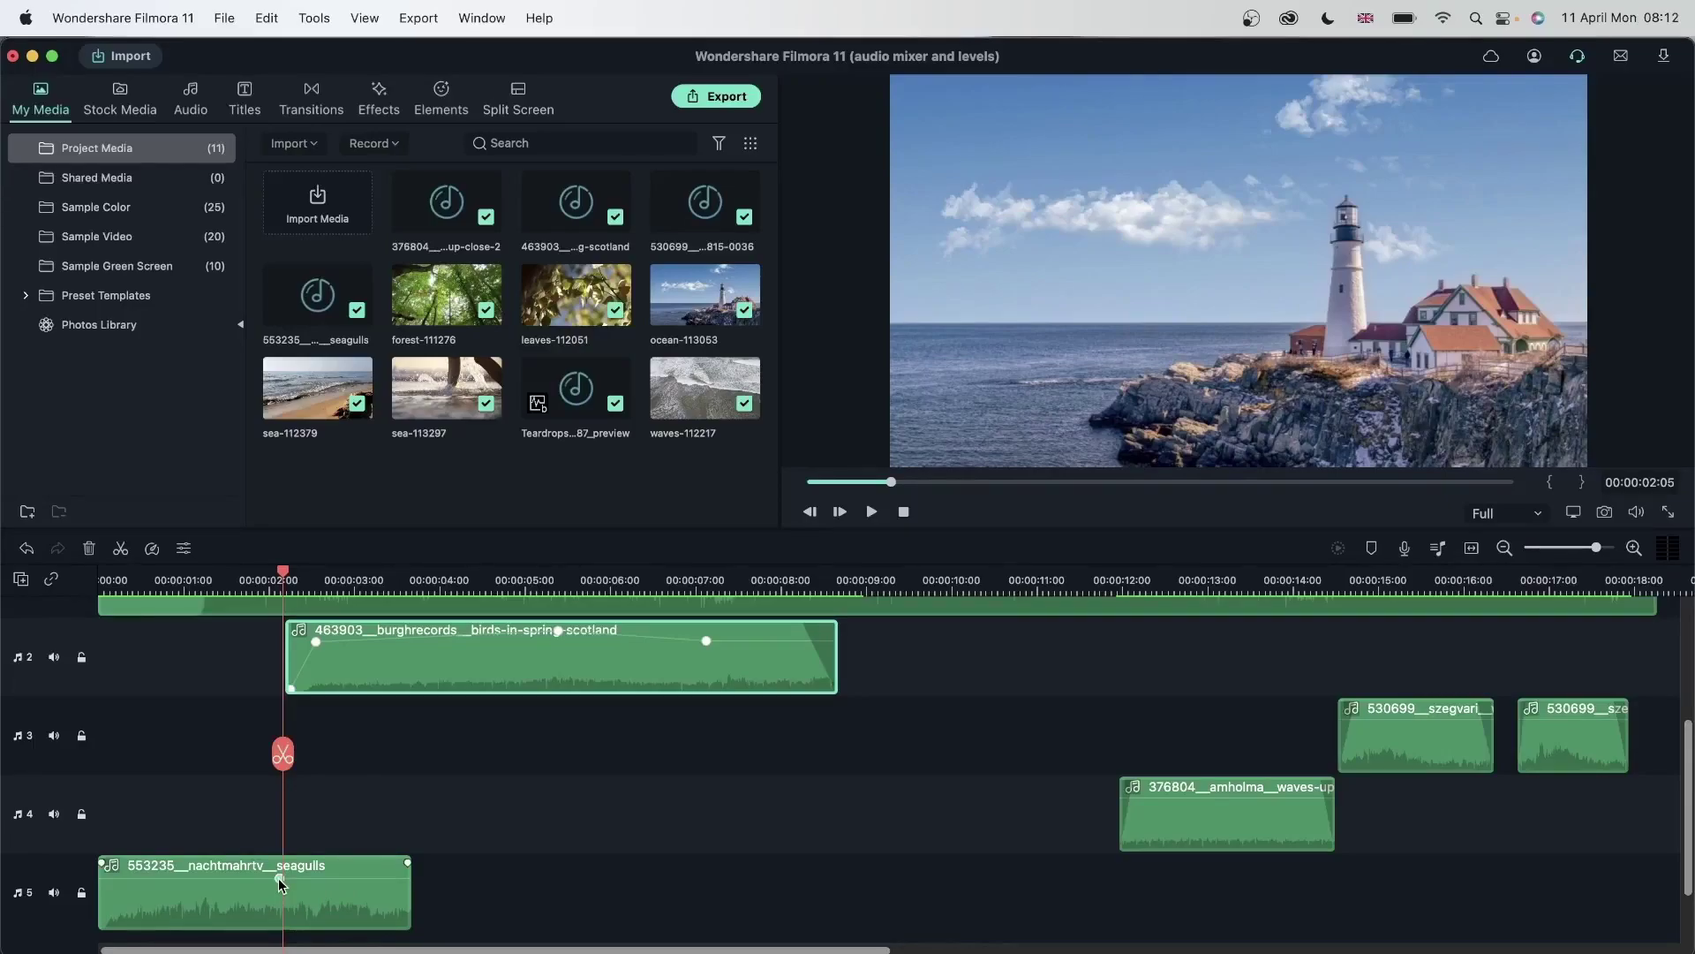
Undo the seagulls clip's remaining volume keyframe edit and give the clip a 1.3 s fade-out
key("super+z")
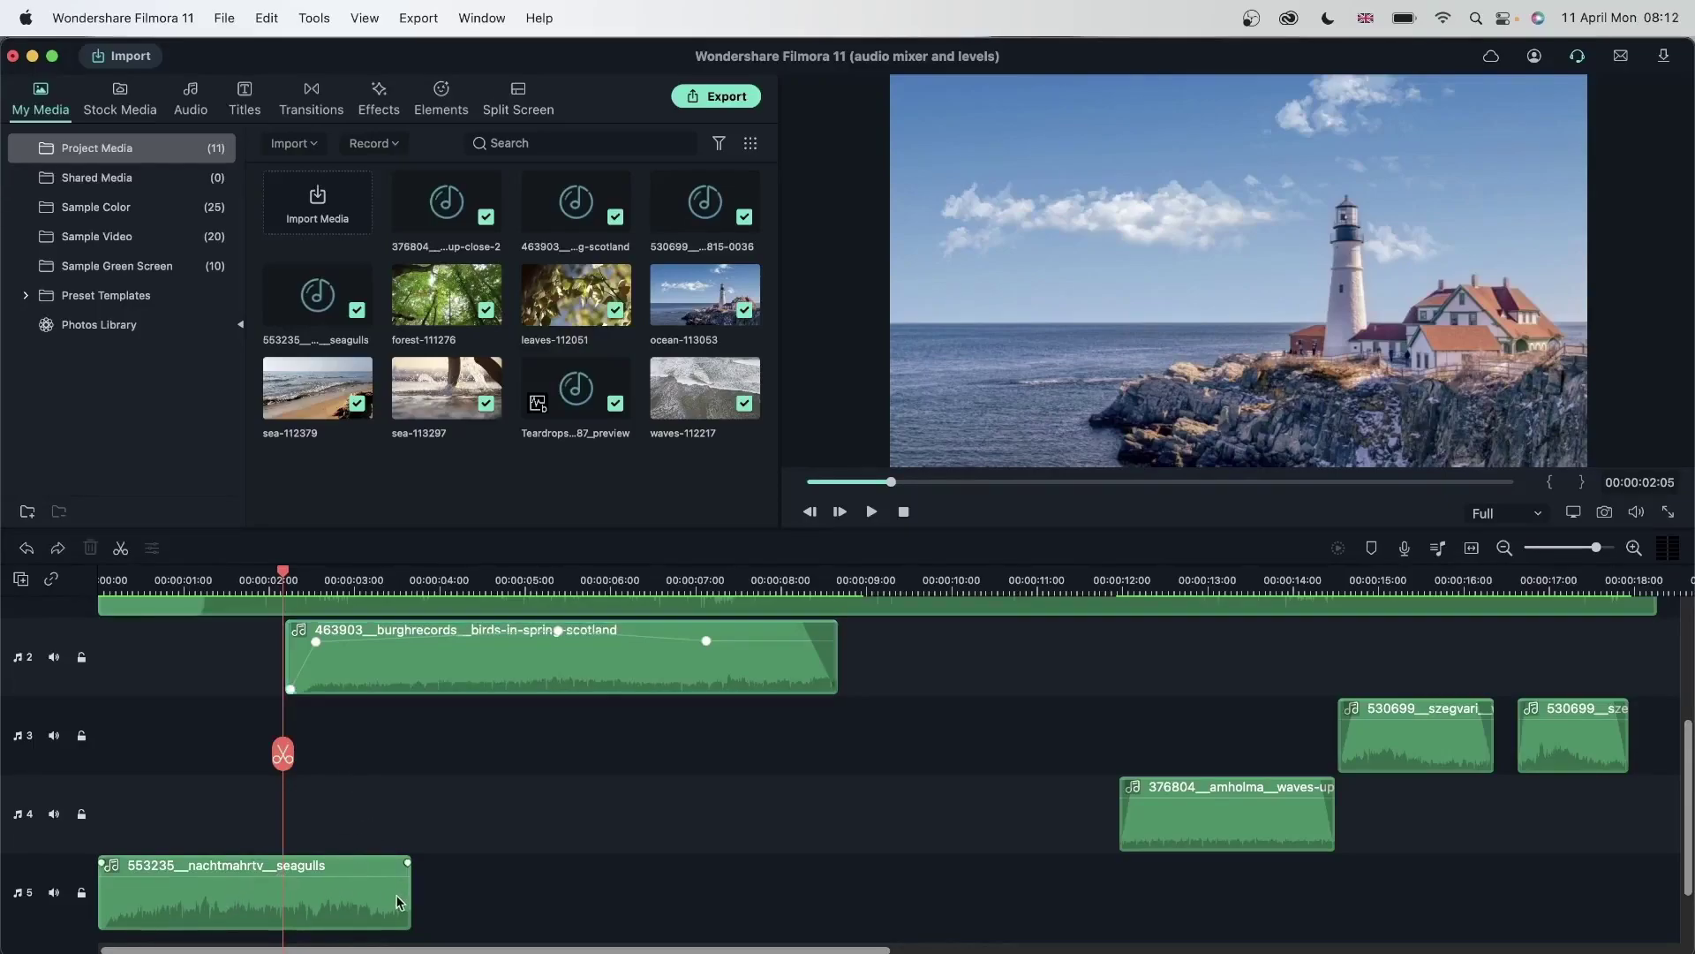
double_click(365, 895)
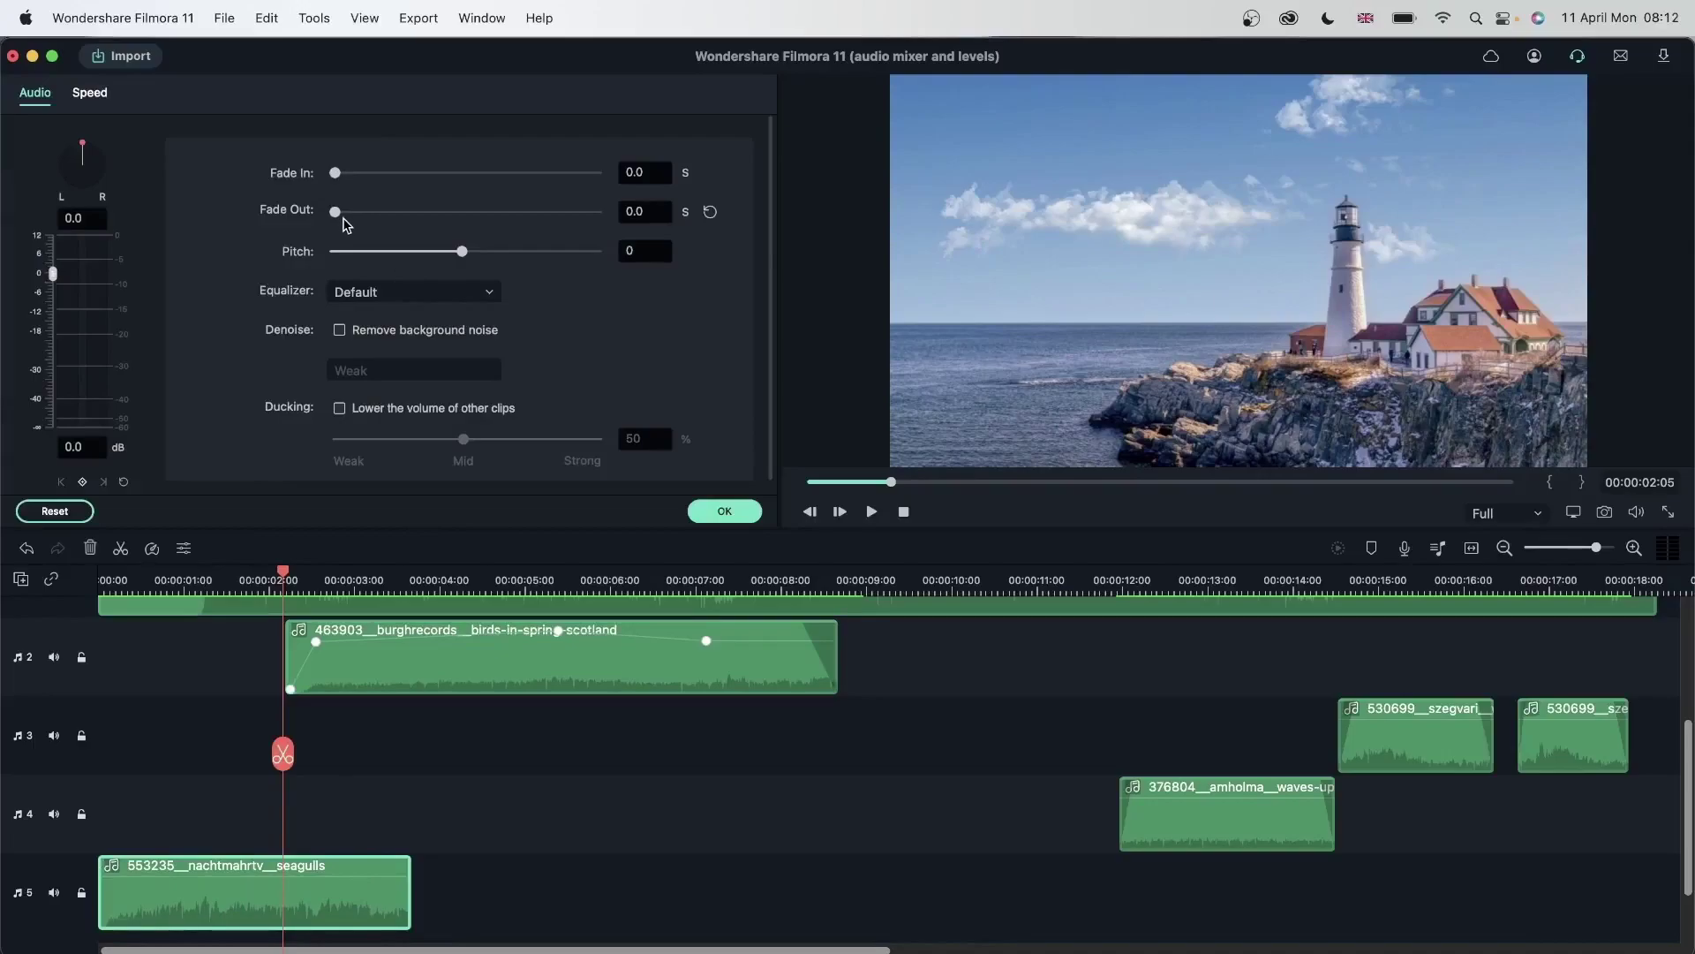
left_click_drag(341, 215, 427, 223)
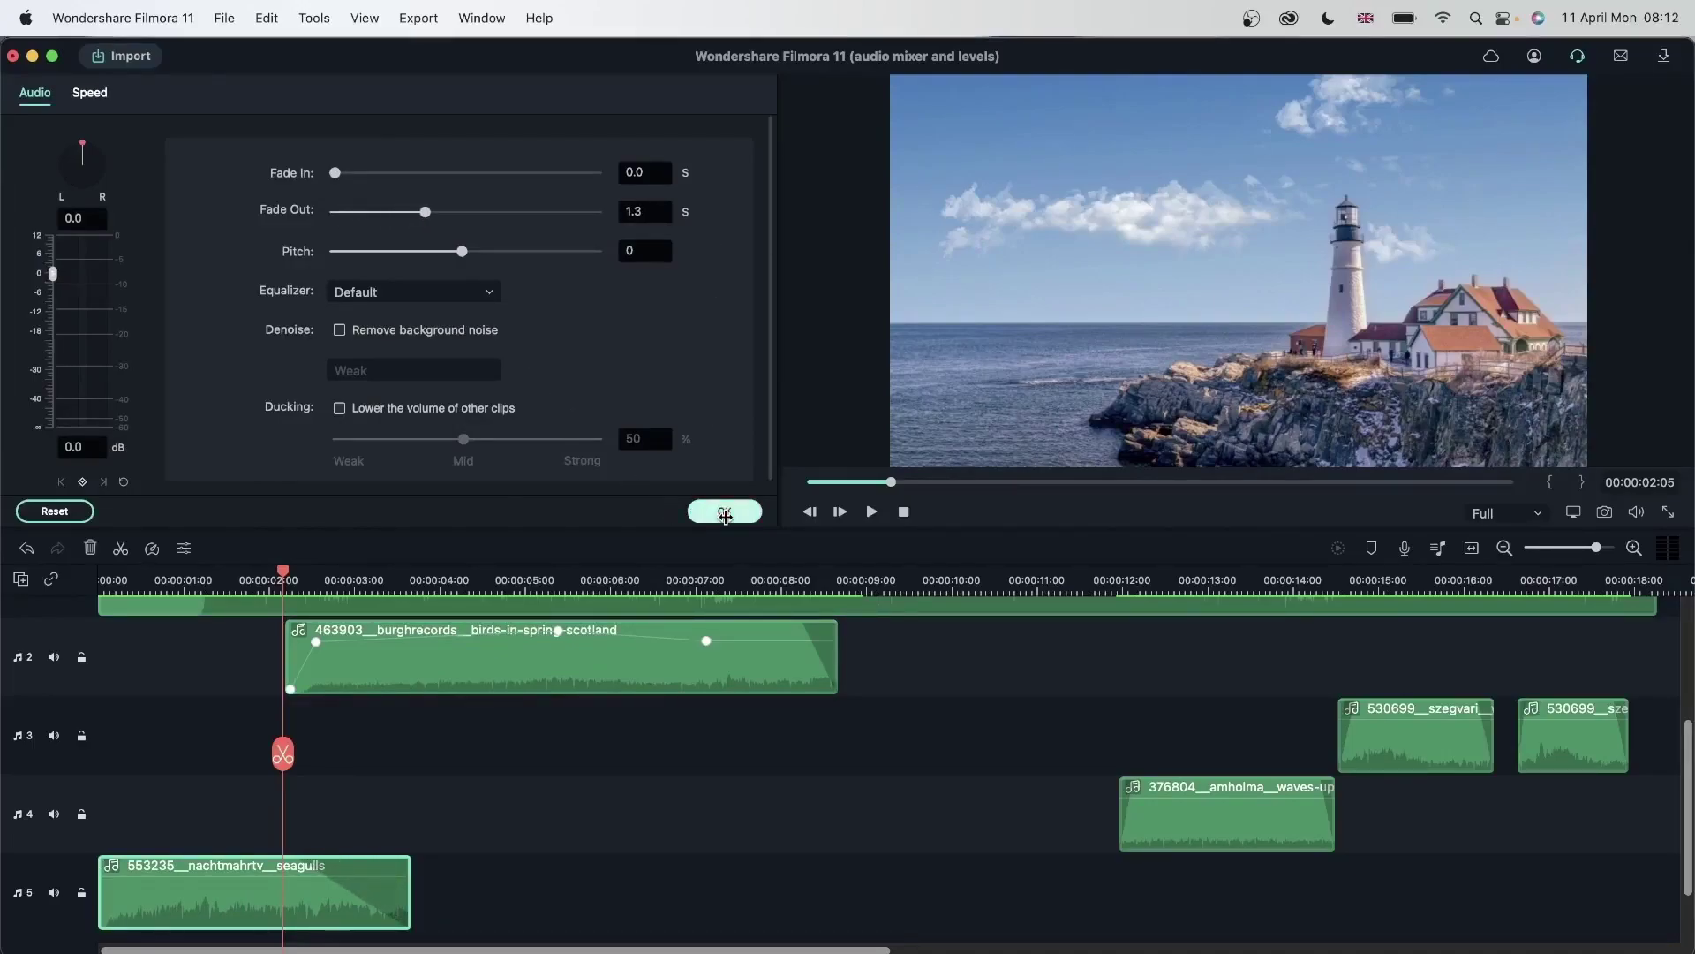
left_click(724, 512)
Preview the seagulls-to-birds transition in full screen from about 00:00:01:14, then leave full screen
left_click(221, 576)
key("super+shift+f")
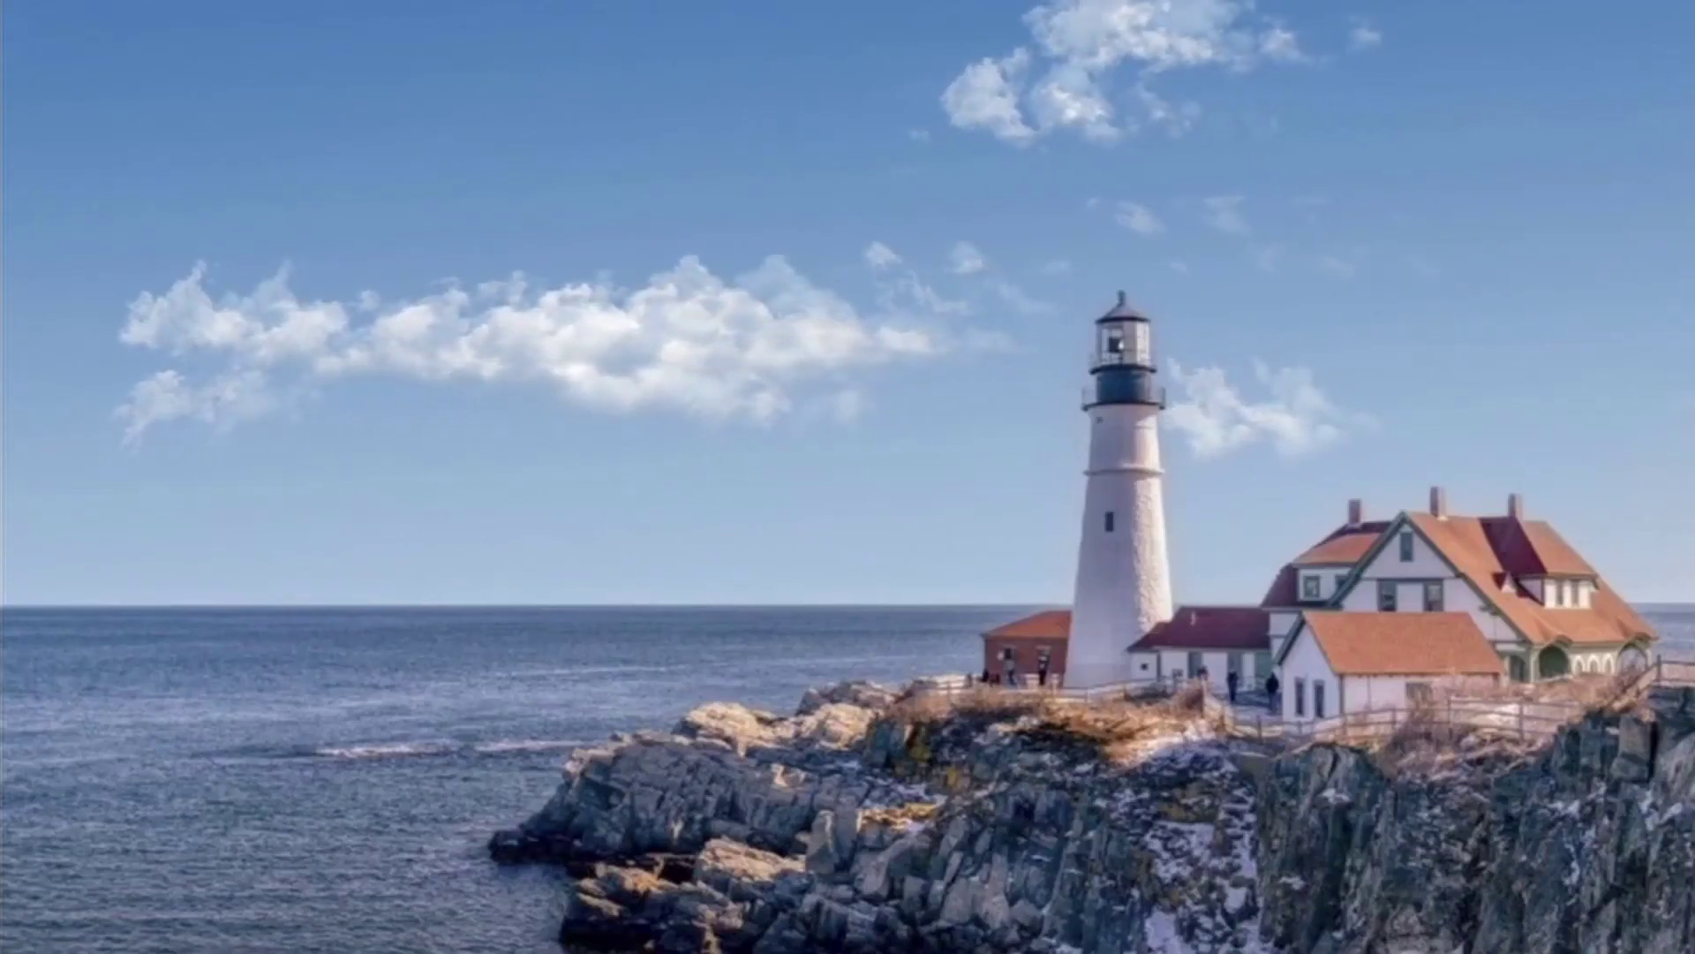
key("Escape")
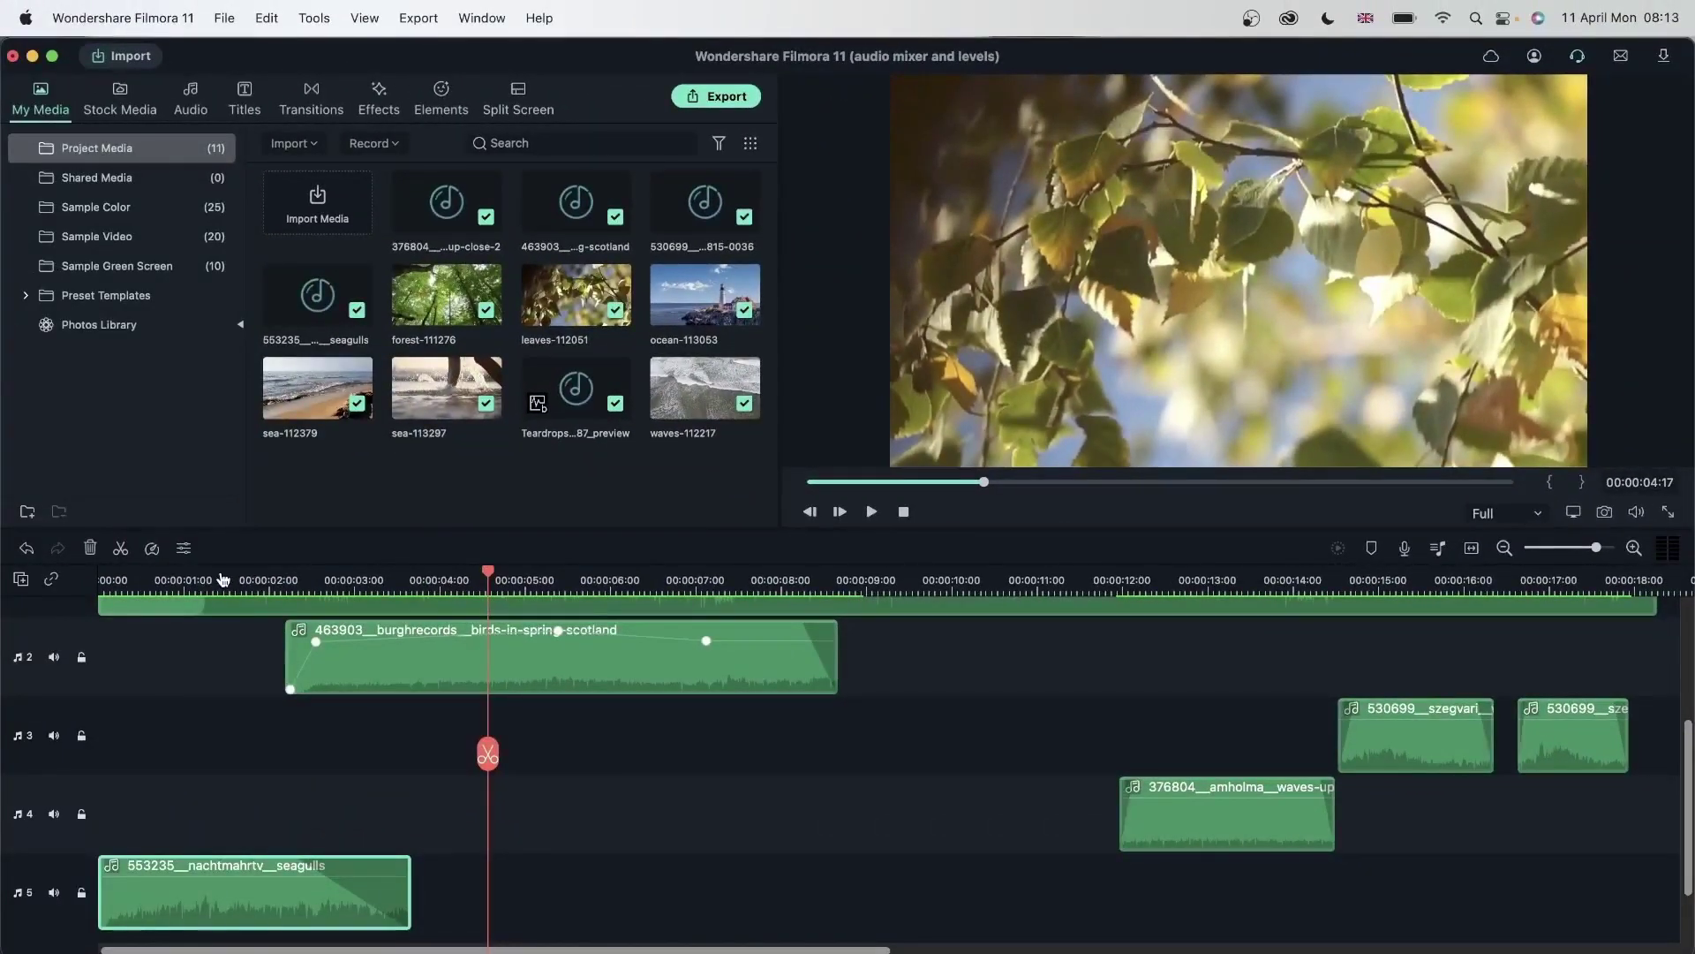
Examine the overlap of the seagulls and birds clips at 00:00:02:16, 00:00:03:20 and 00:00:01:19 against the video and music tracks
scroll(357, 744, "up", 2)
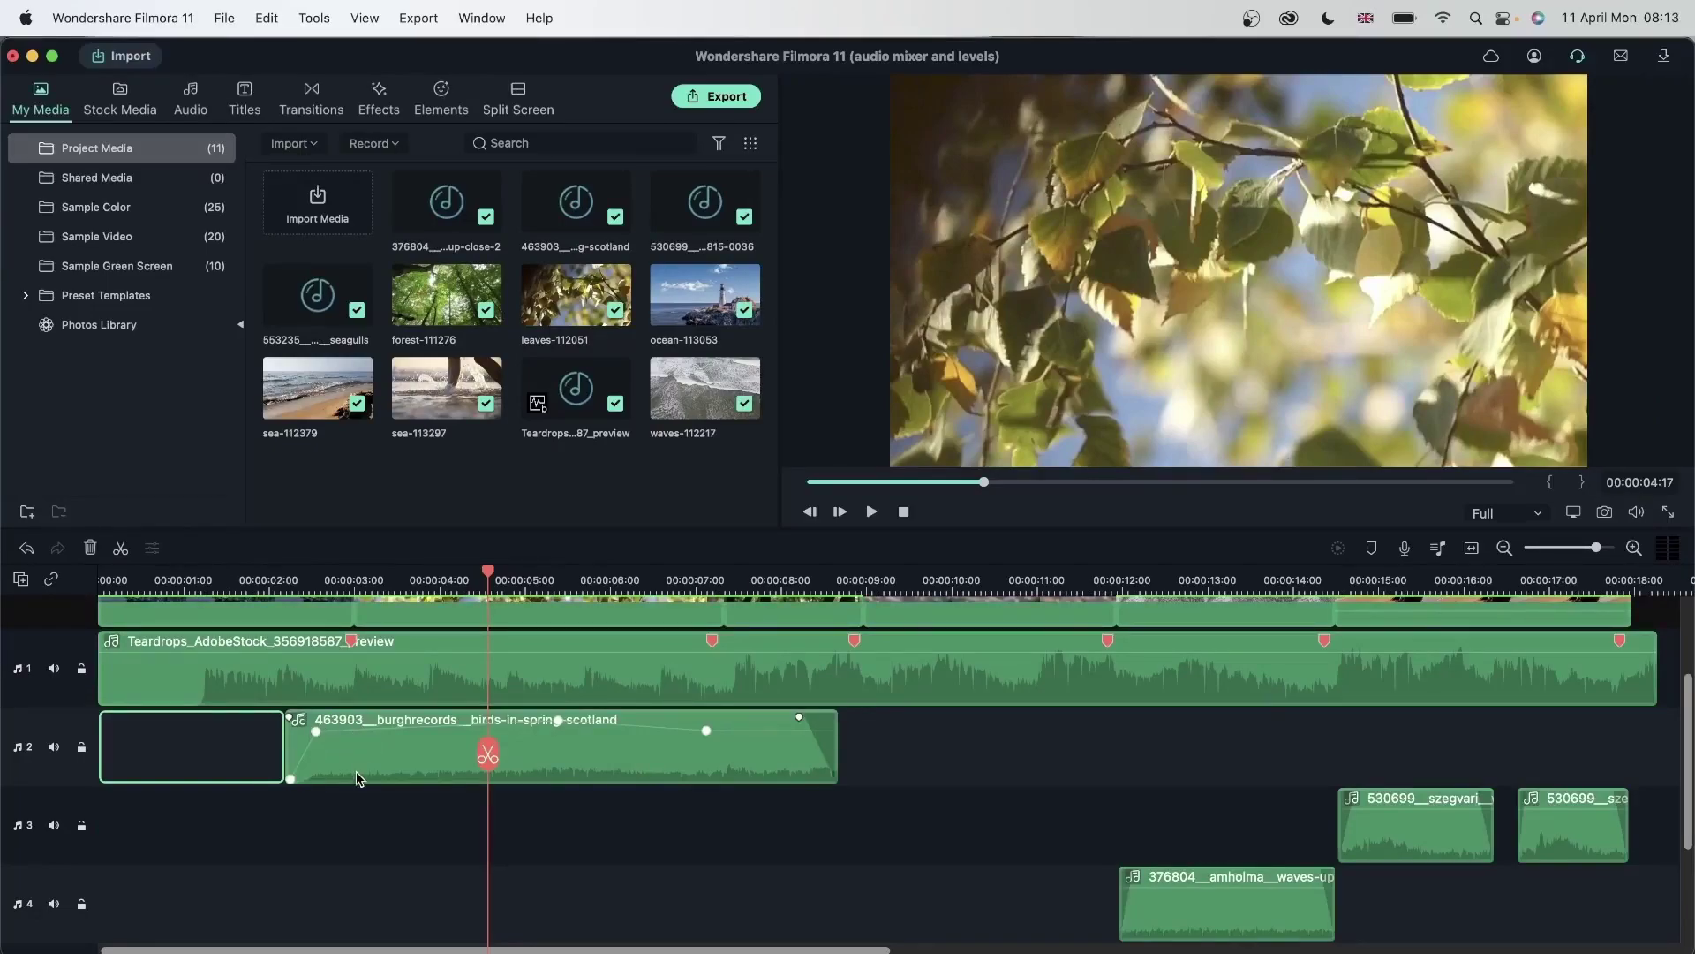
scroll(358, 777, "down", 3)
scroll(357, 839, "up", 3)
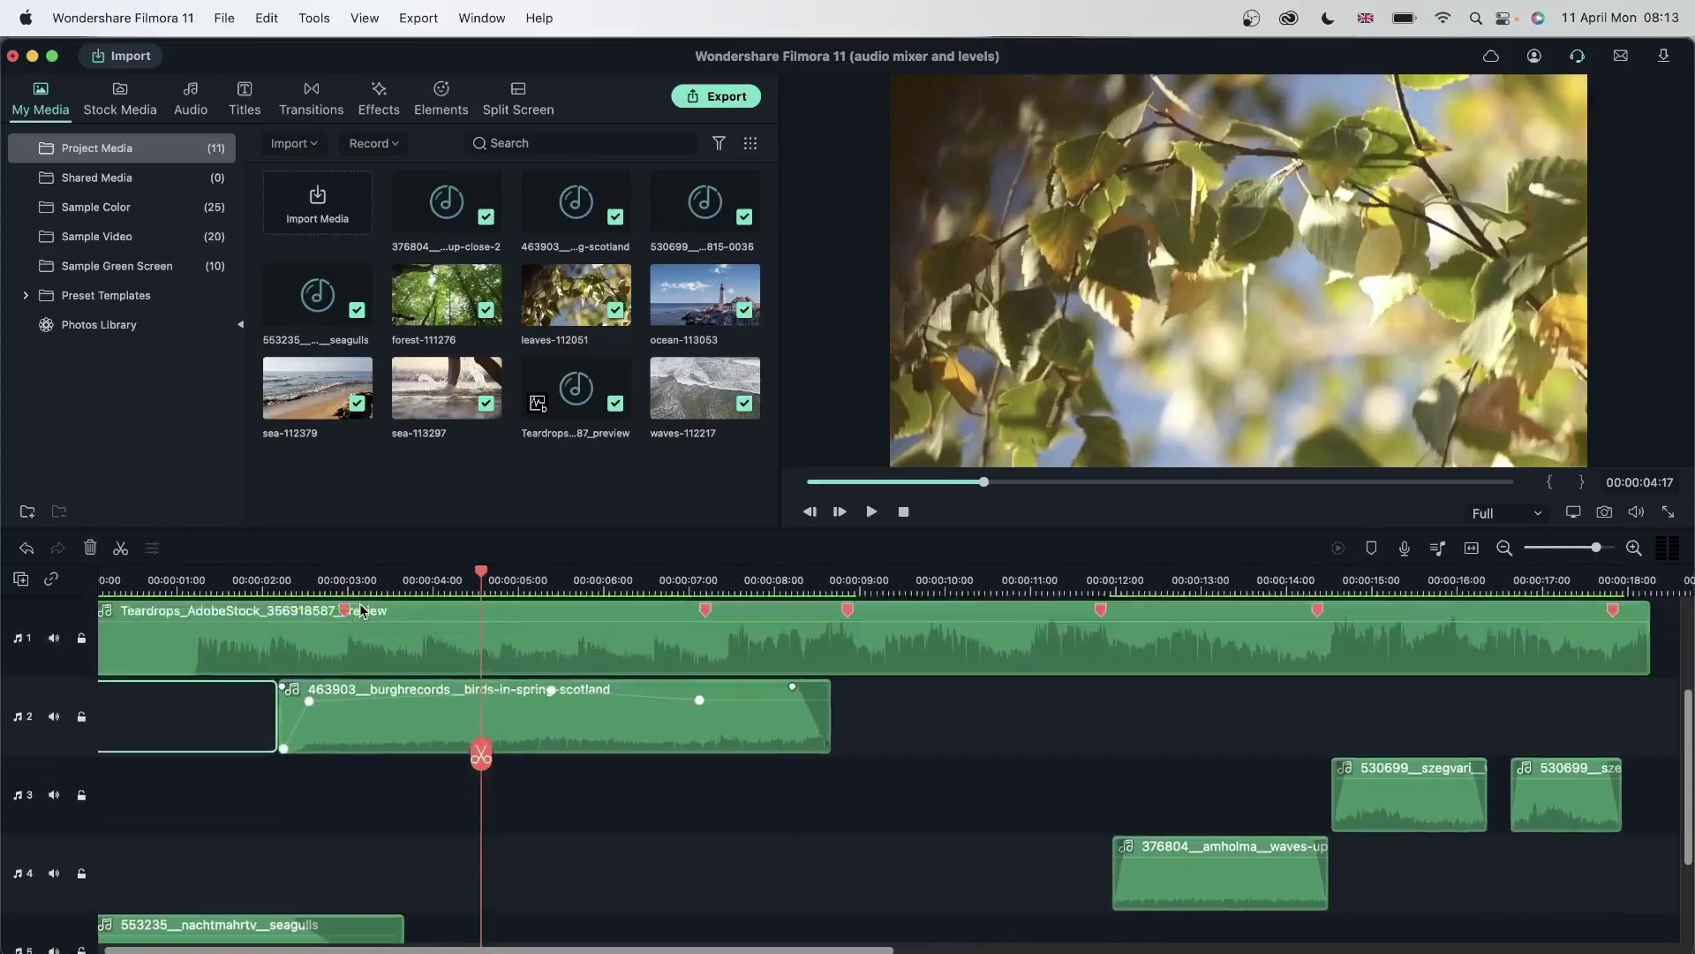
left_click(315, 580)
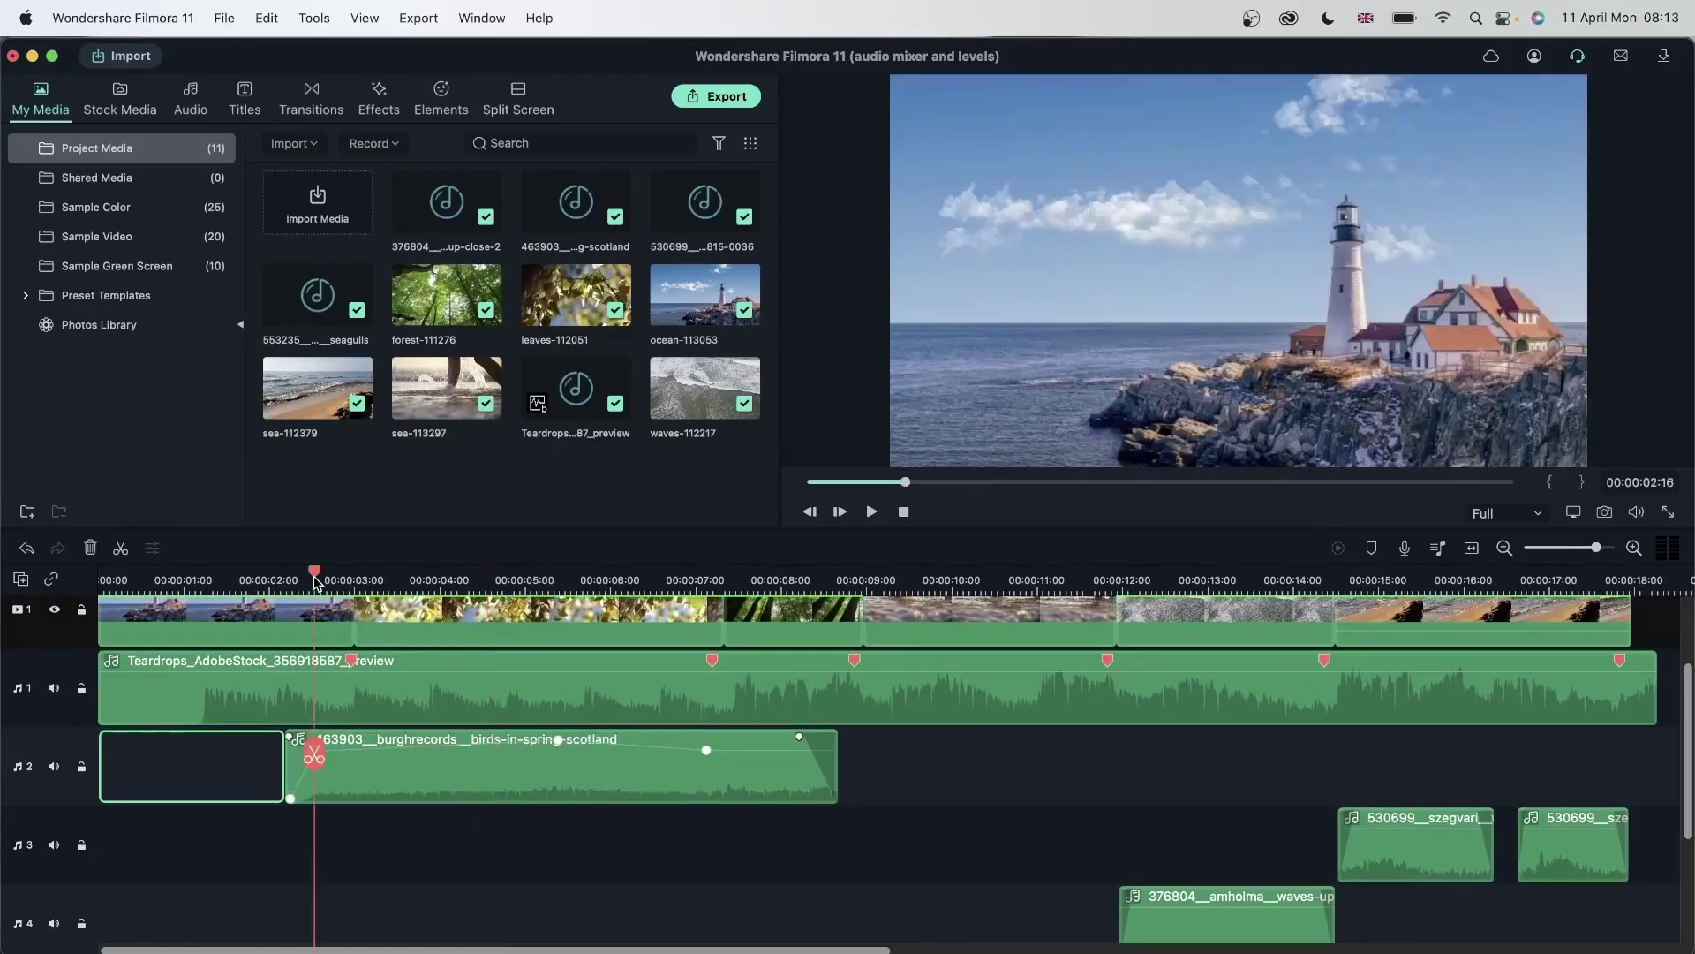
left_click(412, 585)
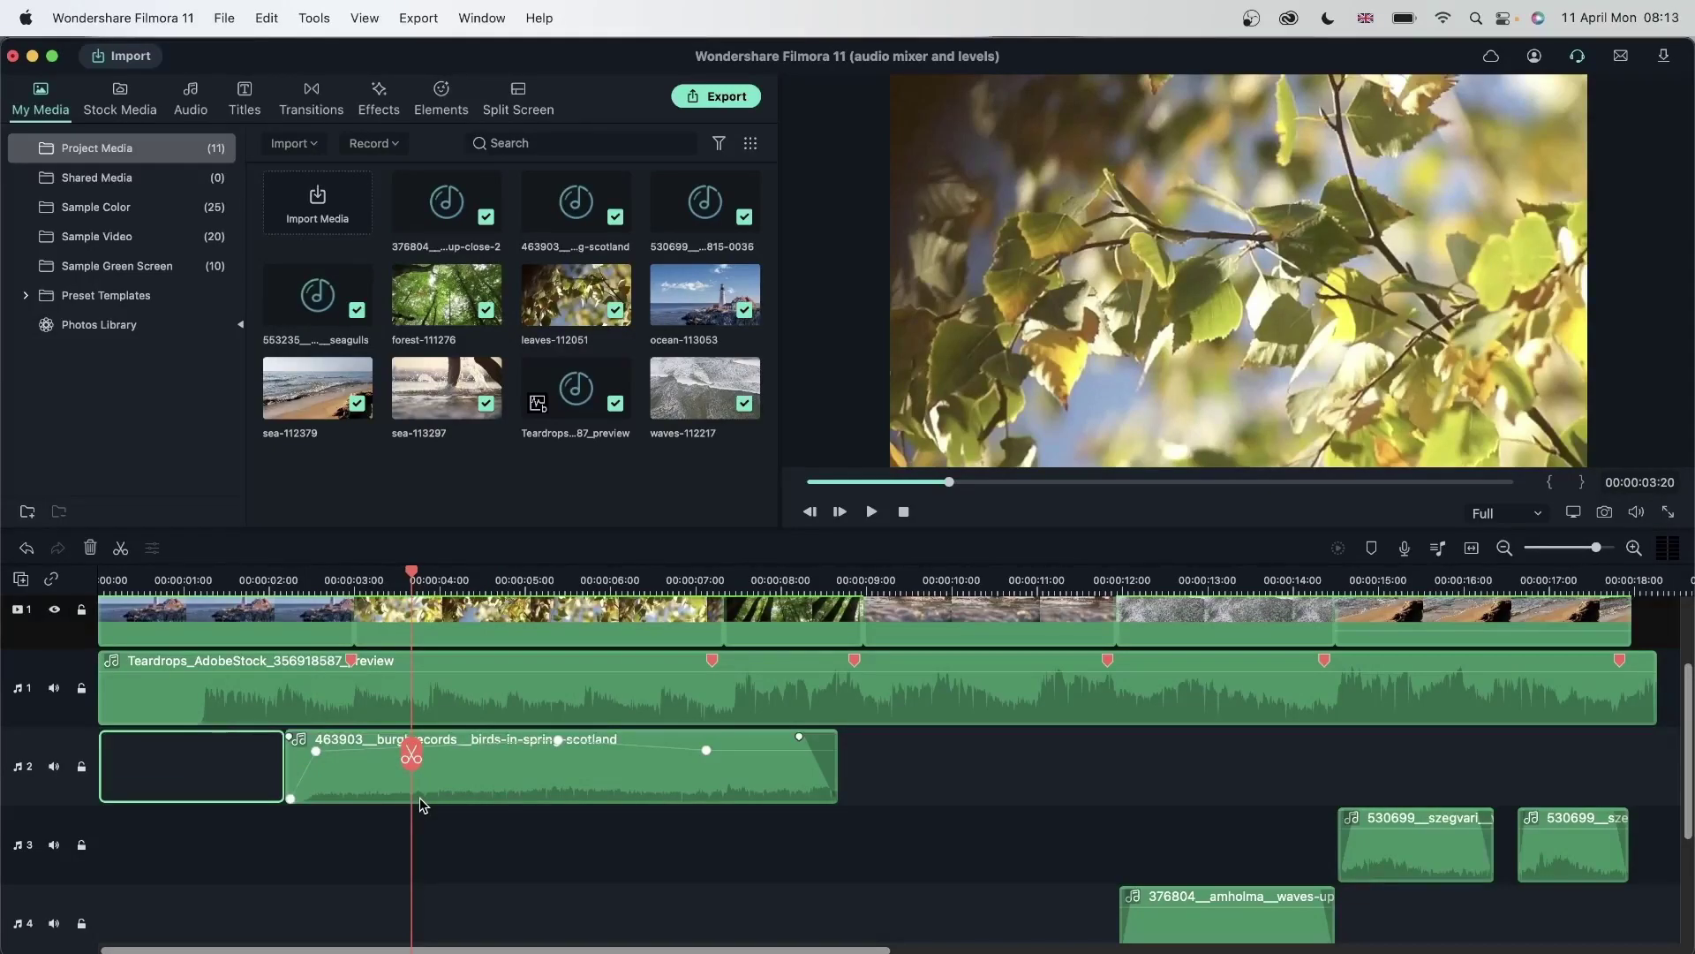
left_click(239, 580)
scroll(493, 833, "down", 5)
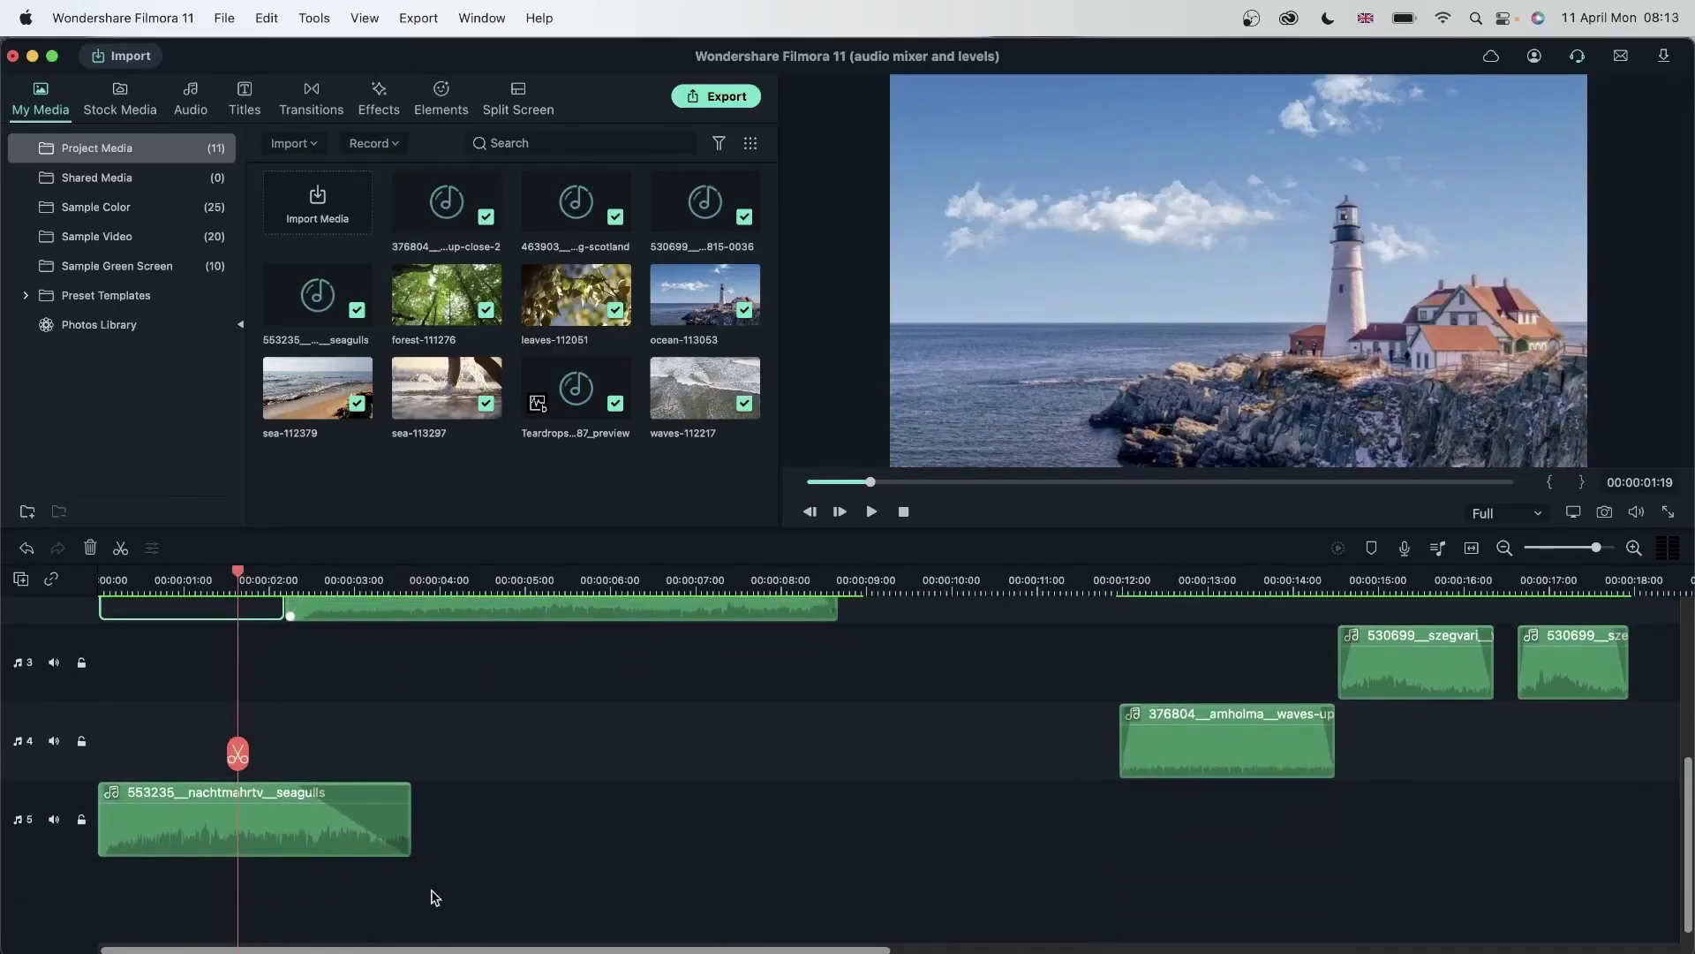
scroll(952, 811, "up", 3)
Play the handover from the waves-up-close clip to the first water-wave clip, starting at about 00:00:13:03
scroll(952, 812, "right", 5)
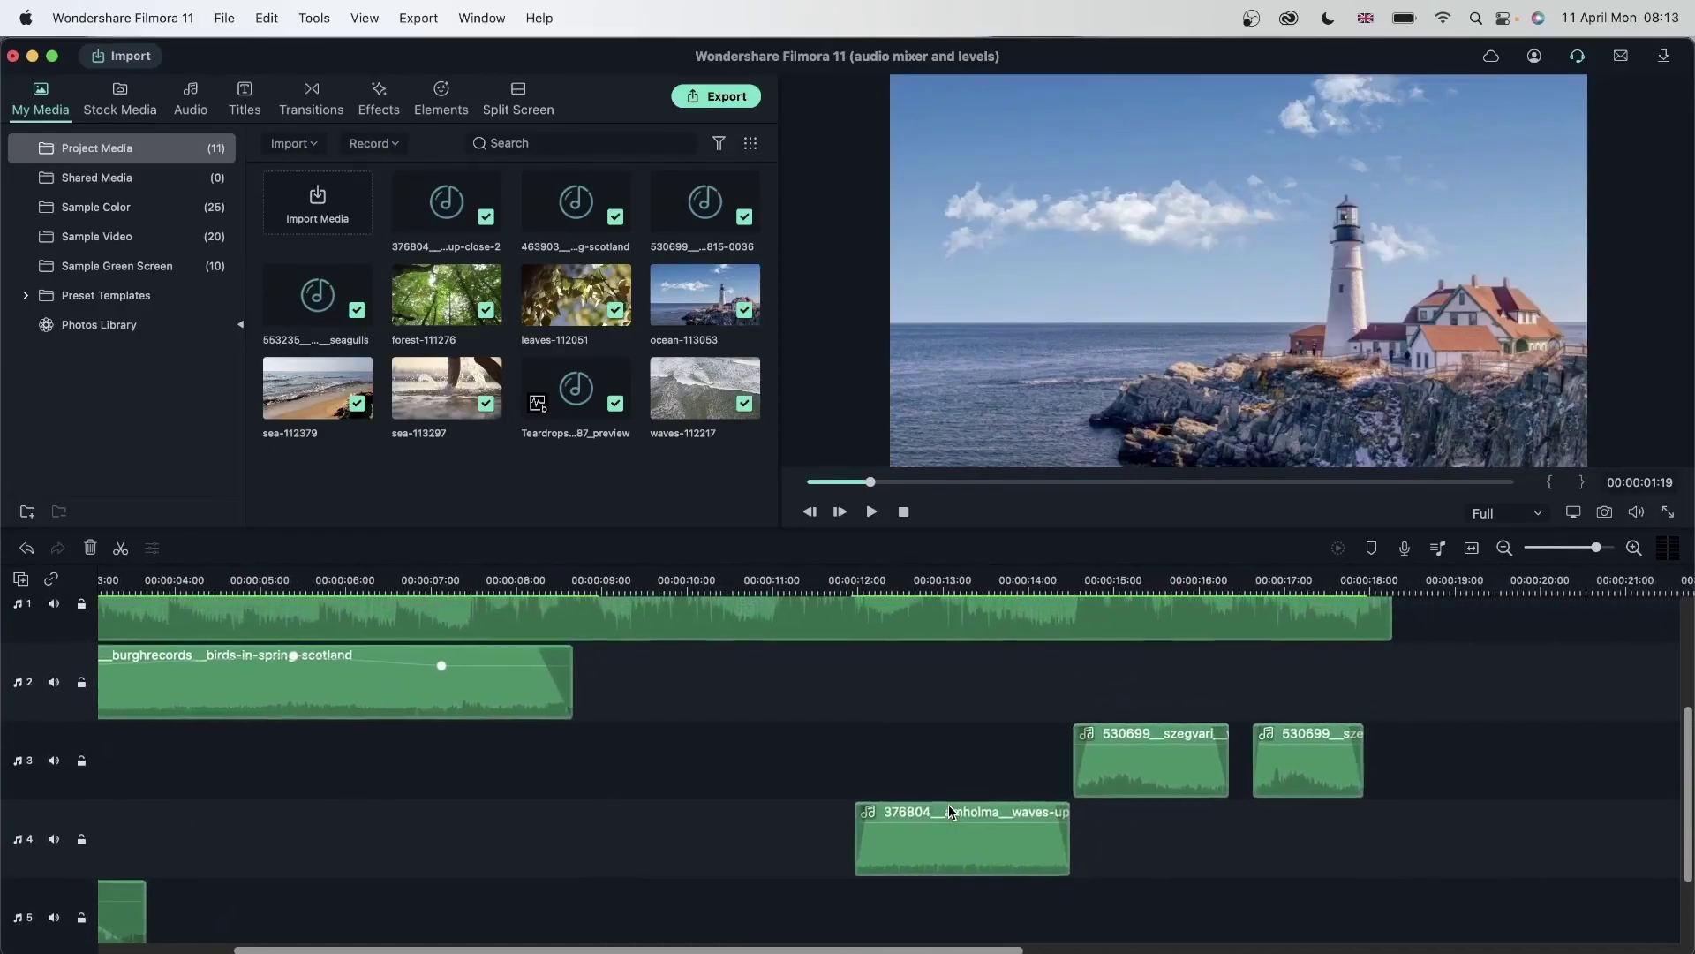
left_click(912, 578)
key("space")
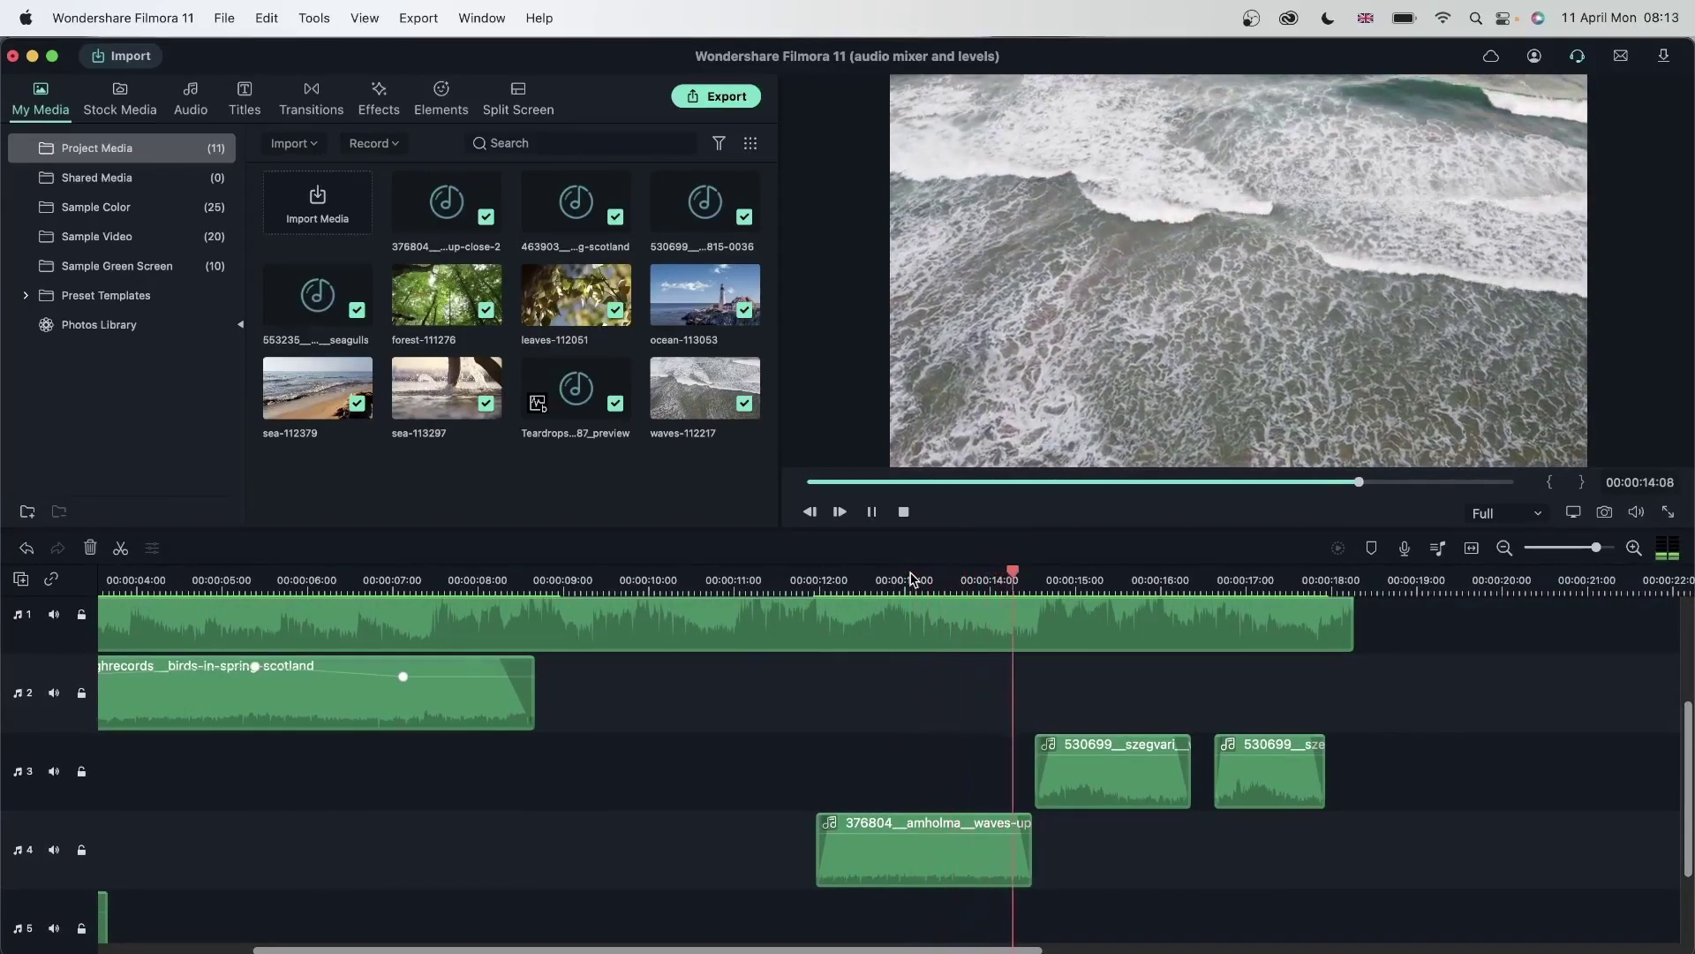
key("space")
Extend the start of the first water-wave clip earlier, to about 00:00:14:00, so it overlaps the waves-up-close clip
scroll(1050, 742, "up", 2)
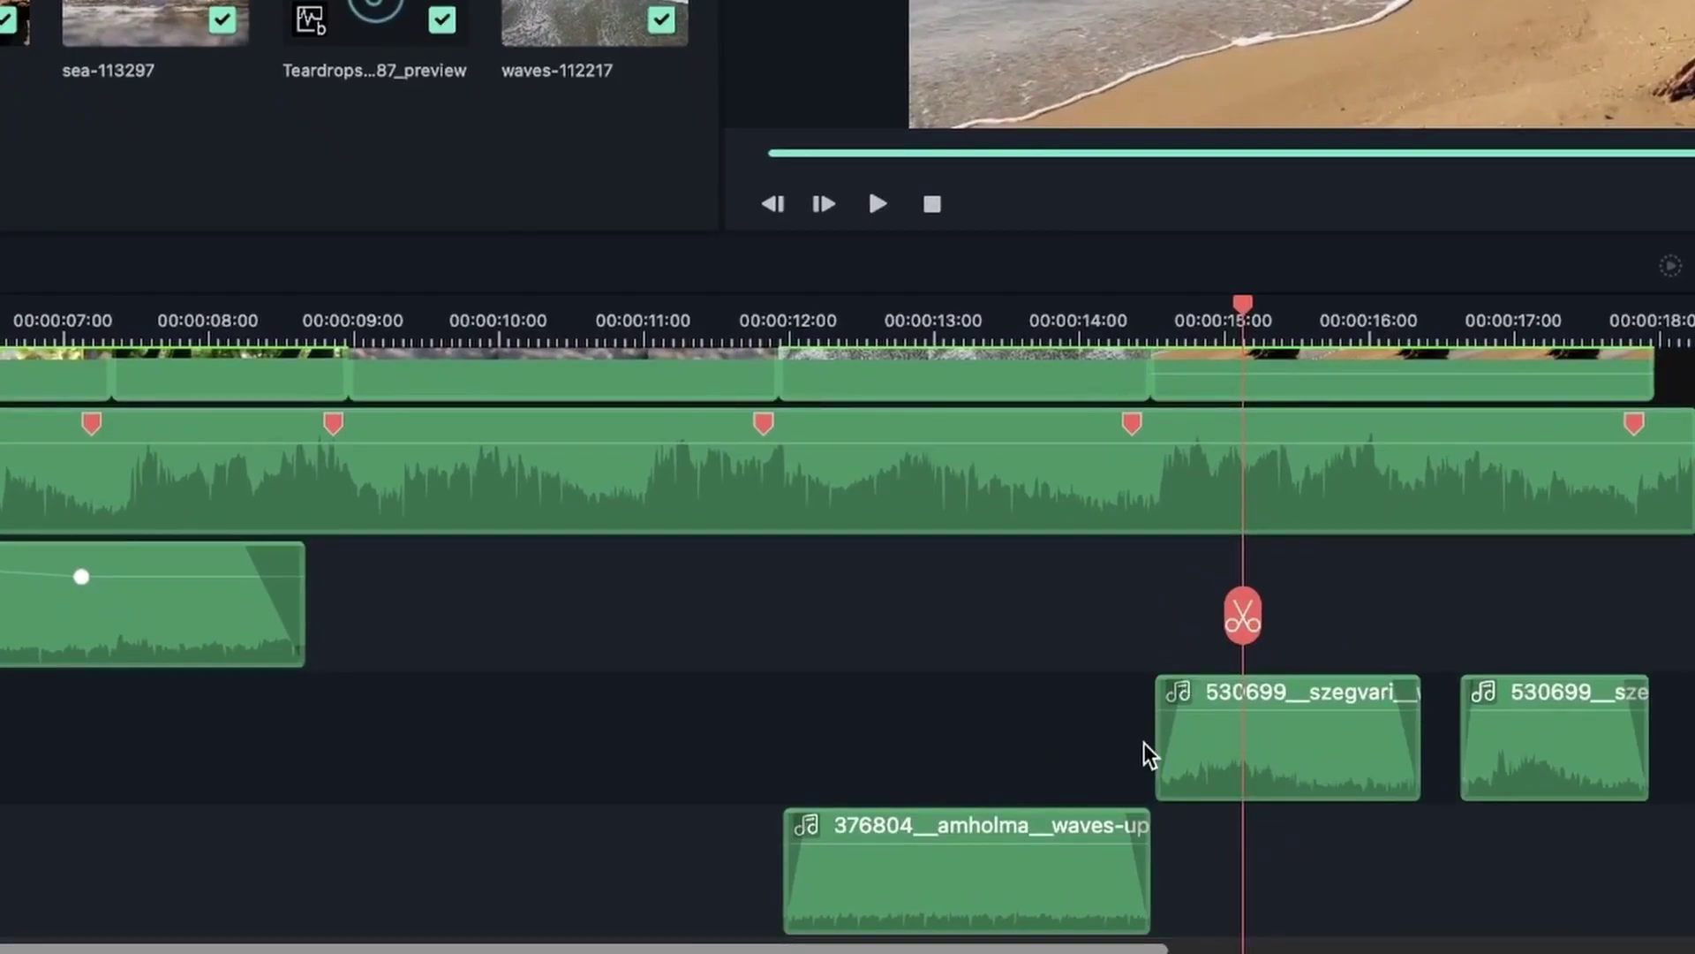
left_click_drag(1157, 740, 1084, 730)
scroll(1199, 500, "up", 2)
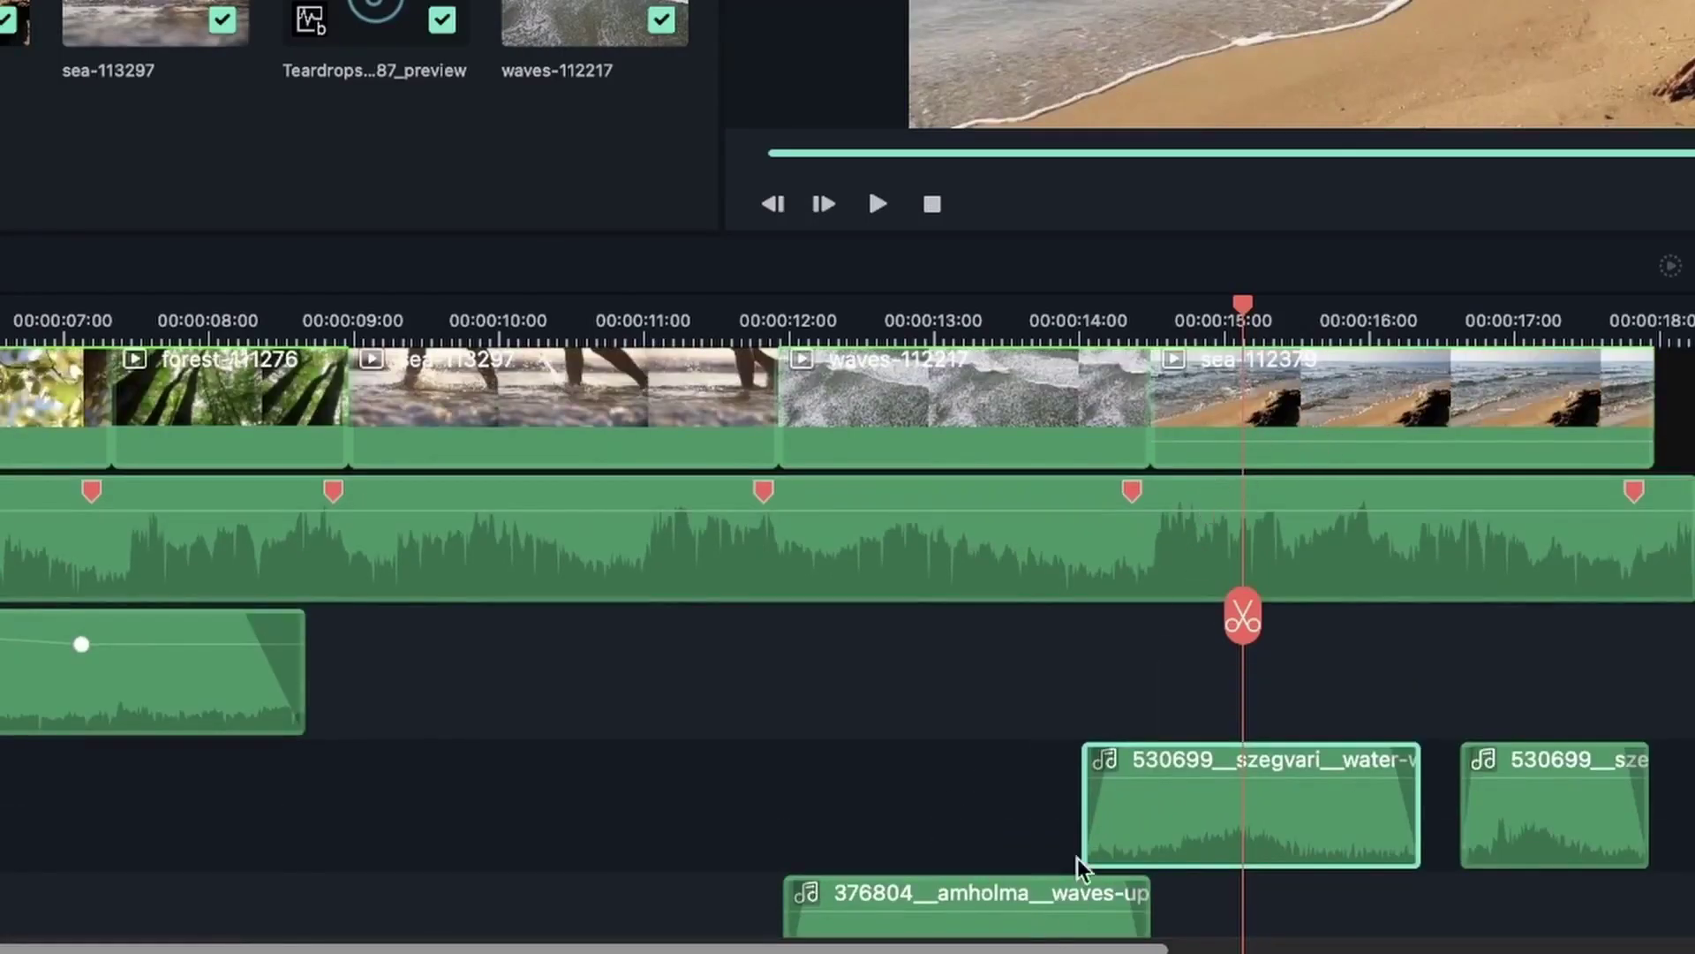
Extend the waves-up-close clip's end to about 00:00:14:20 and lengthen its fade-out across the overlap with the water-wave clip
scroll(1070, 884, "down", 3)
left_click(1145, 827)
left_click_drag(1148, 800, 1061, 764)
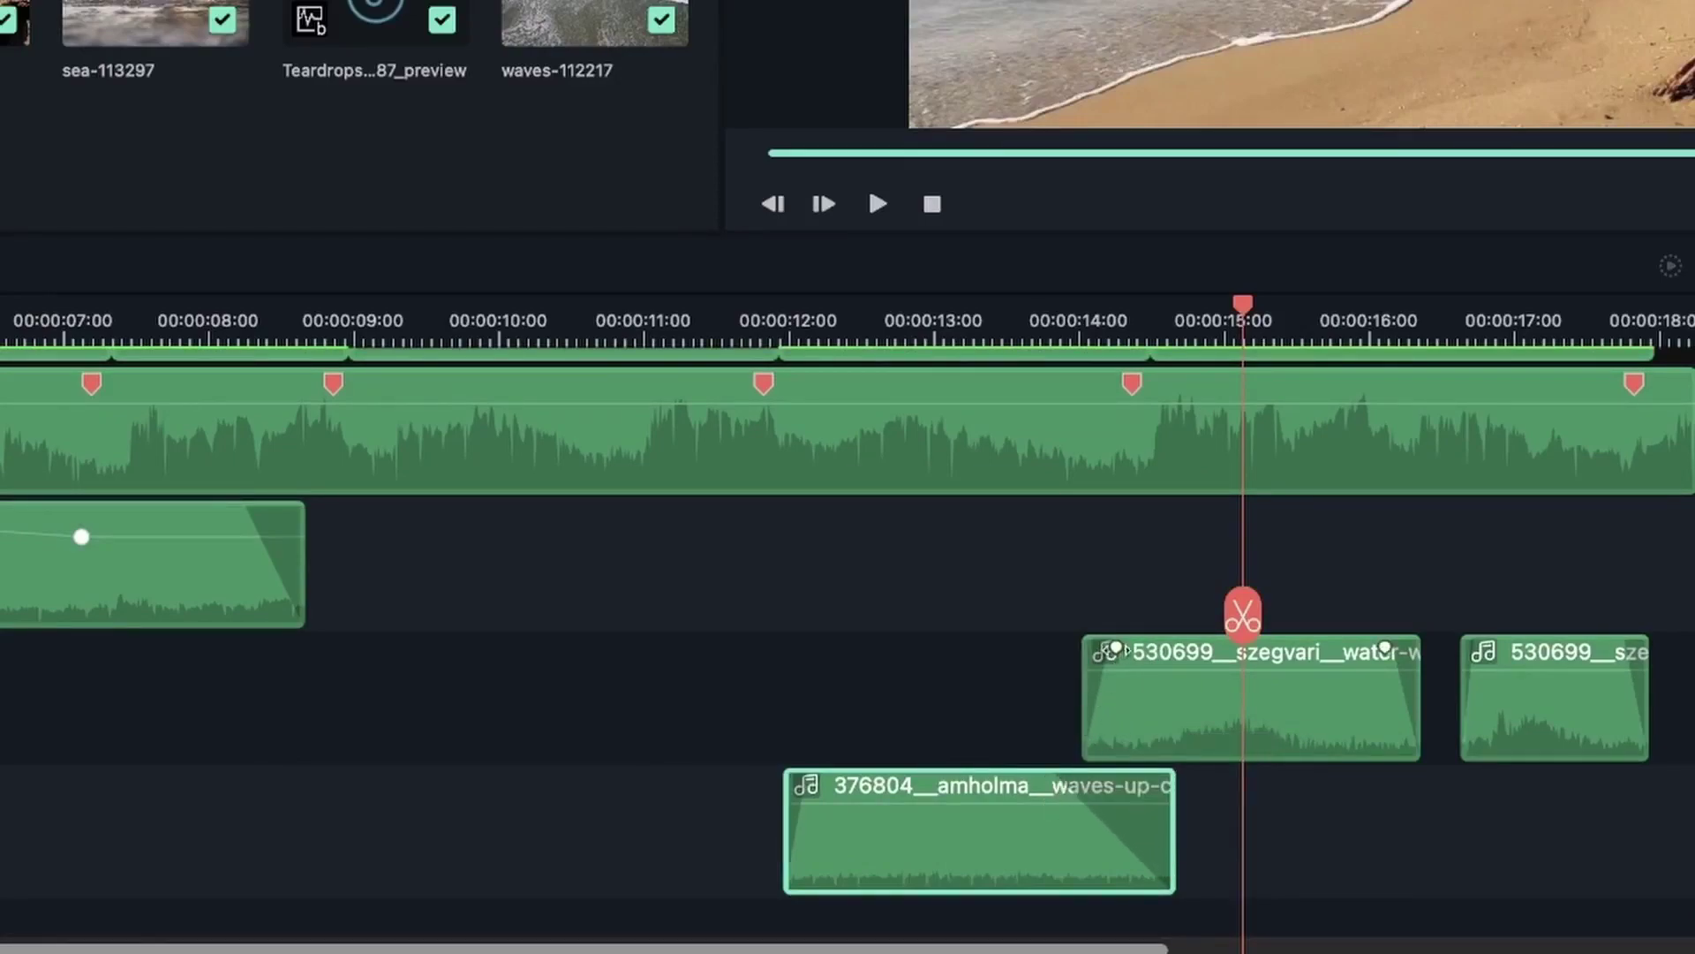
mouse_move(1117, 649)
left_mouse_down()
mouse_move(1139, 649)
mouse_move(1123, 649)
left_mouse_up()
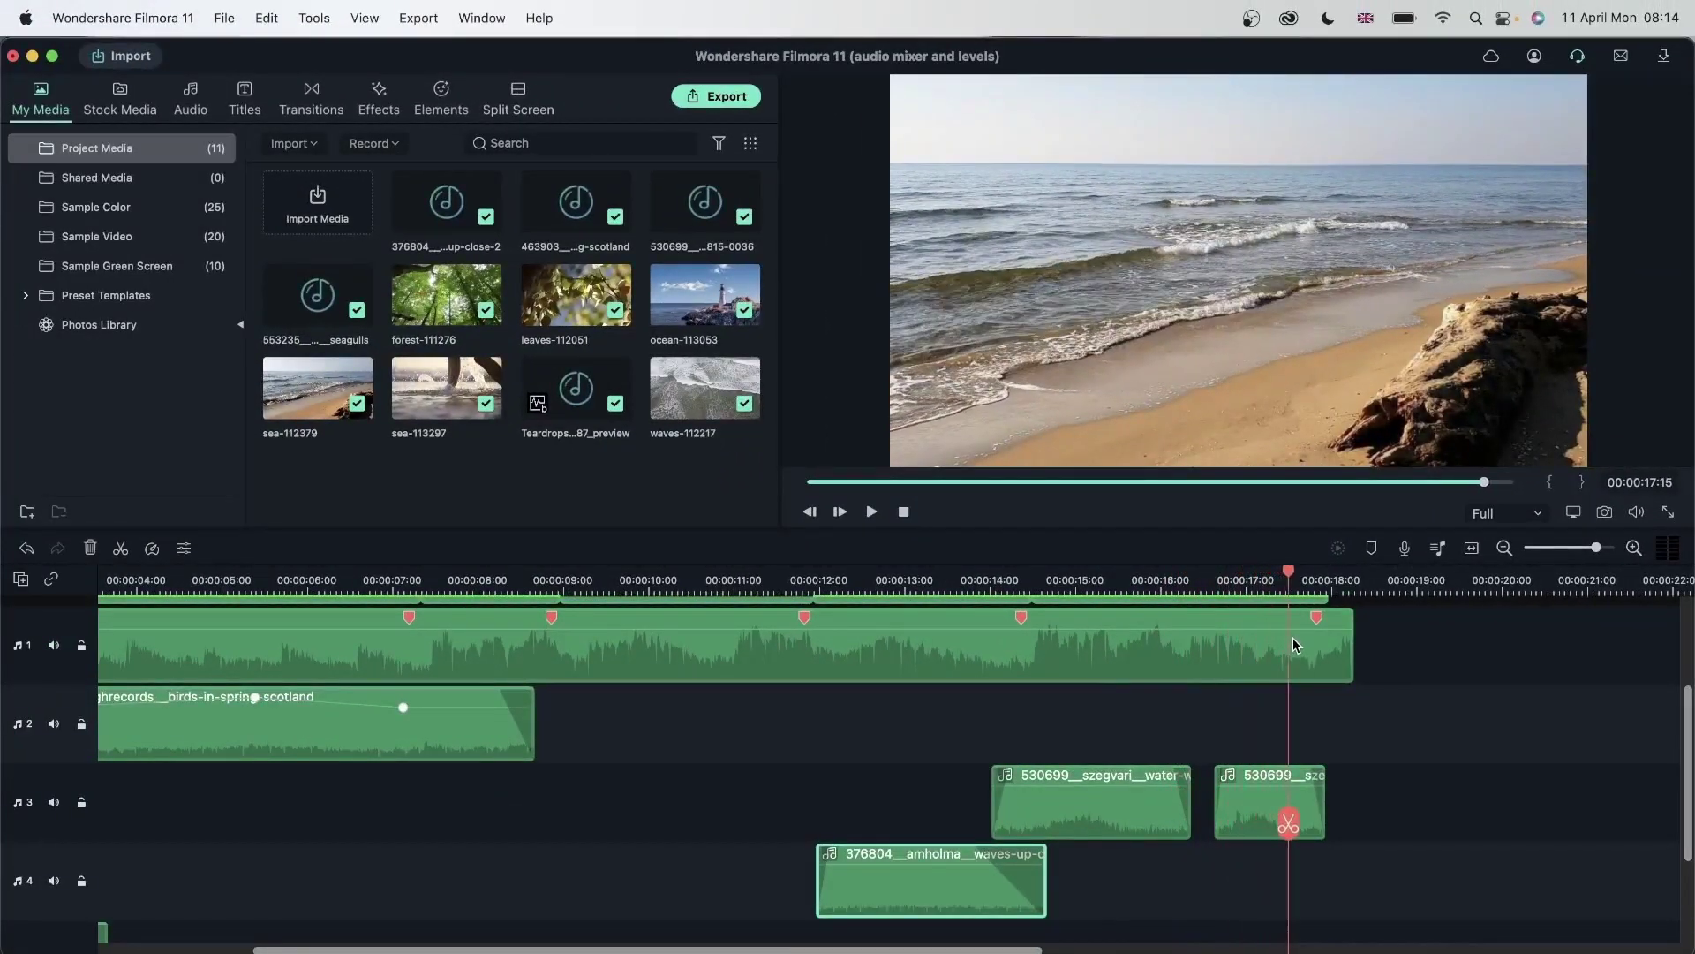
Delete the second water-wave clip and extend the first one's end to the end of the music, about 00:00:18:08
left_click(1245, 804)
key("Delete")
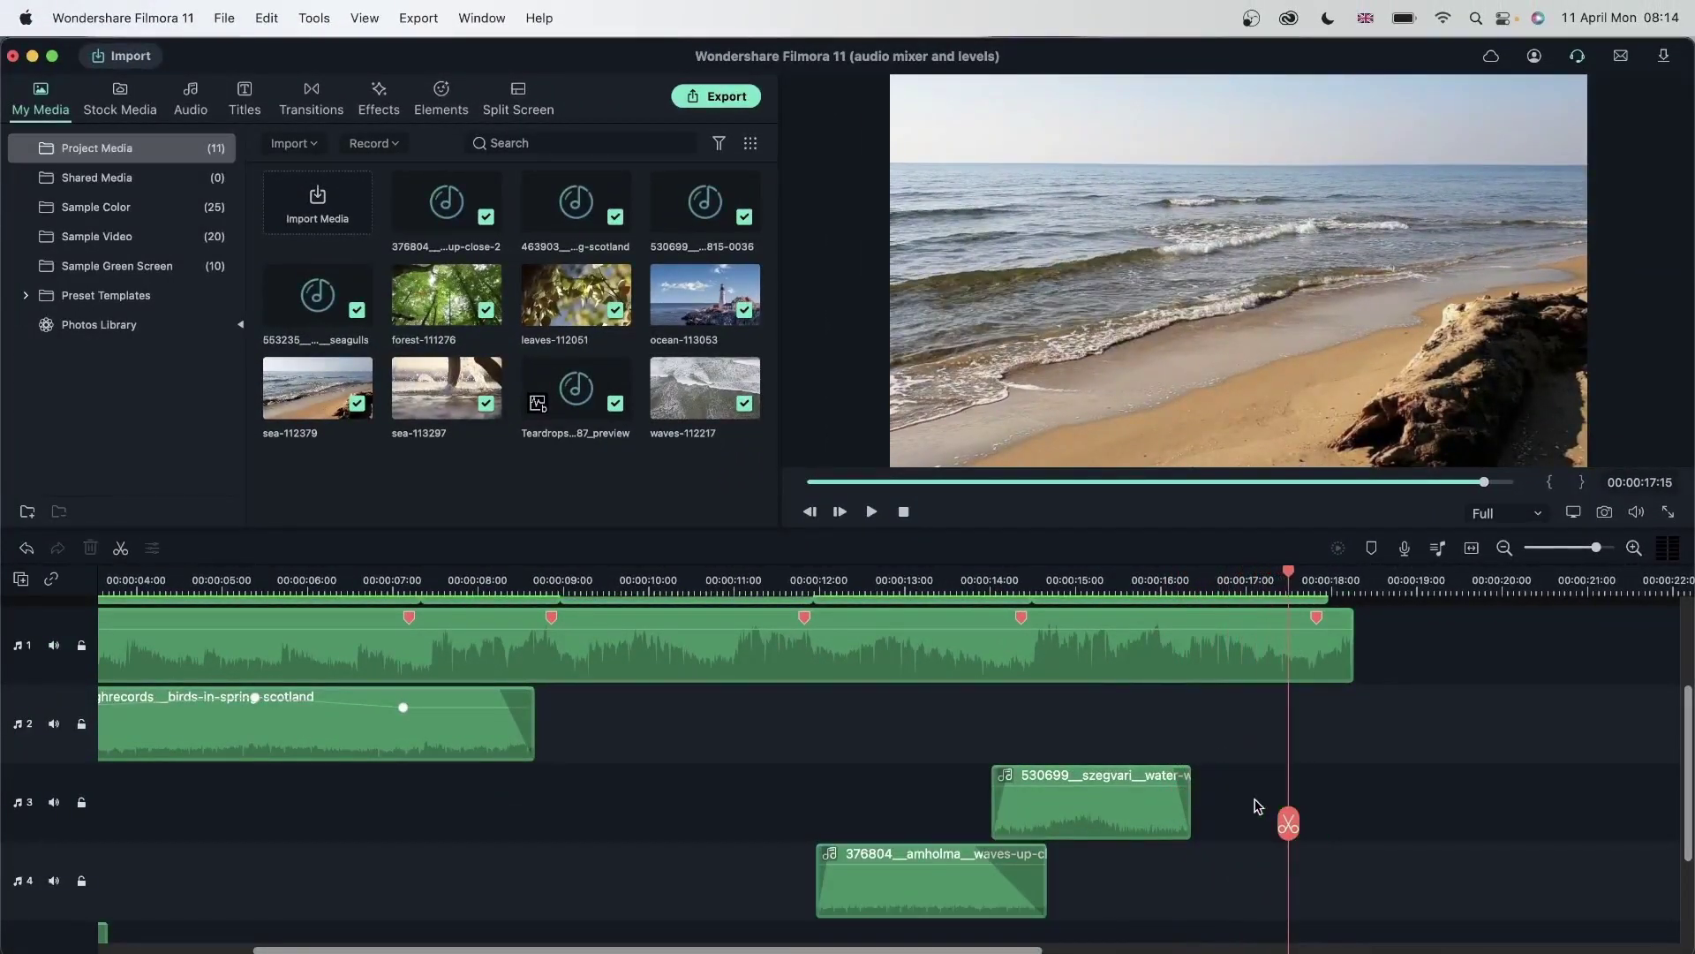
left_click_drag(1190, 811, 1348, 811)
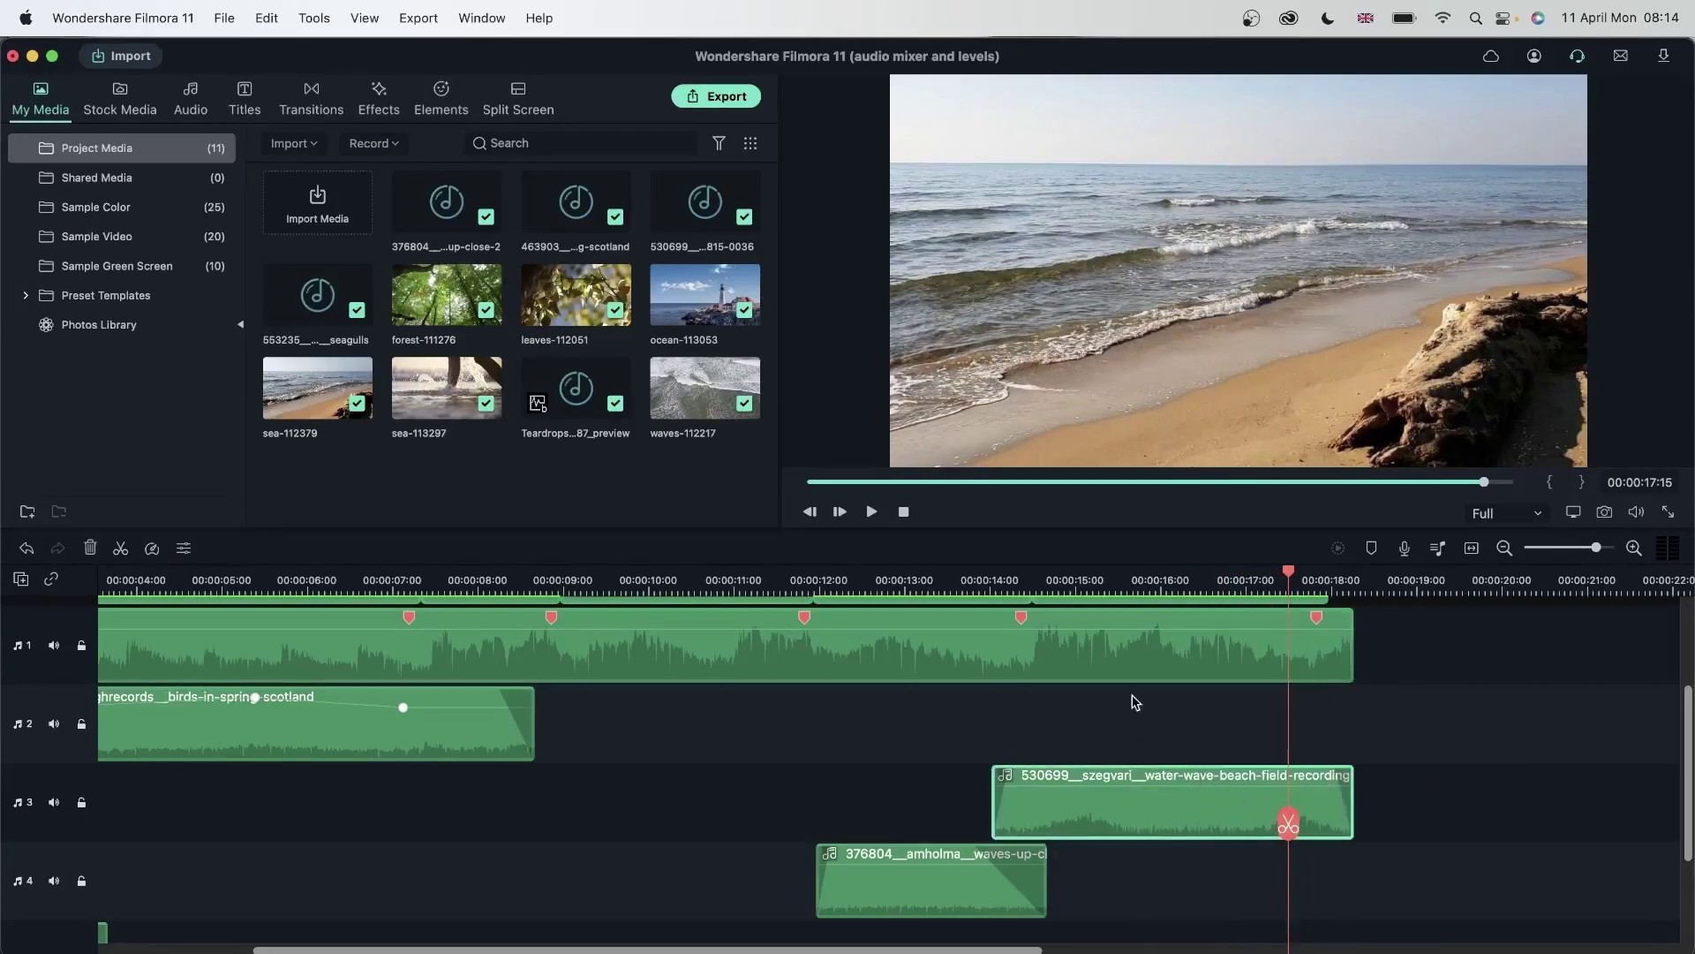
Play the extended water-wave clip from about 00:00:15:02 and check the wave timing at 00:00:16:17 and 00:00:16:27
left_click(1081, 583)
key("space")
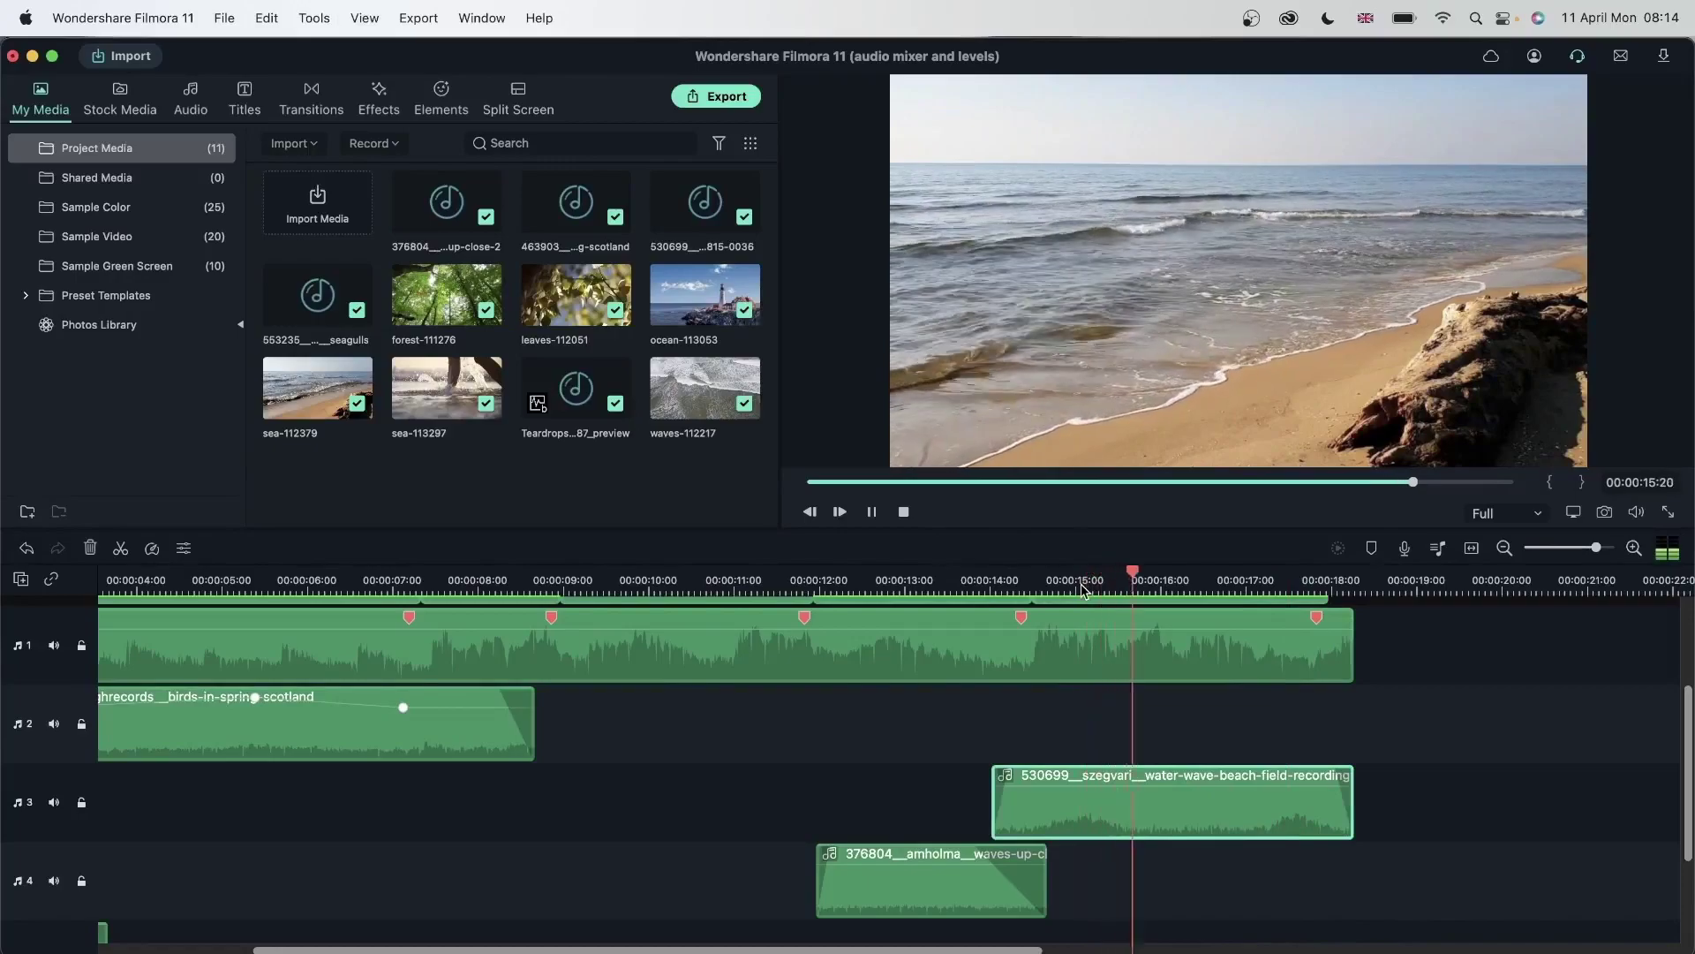
key("space")
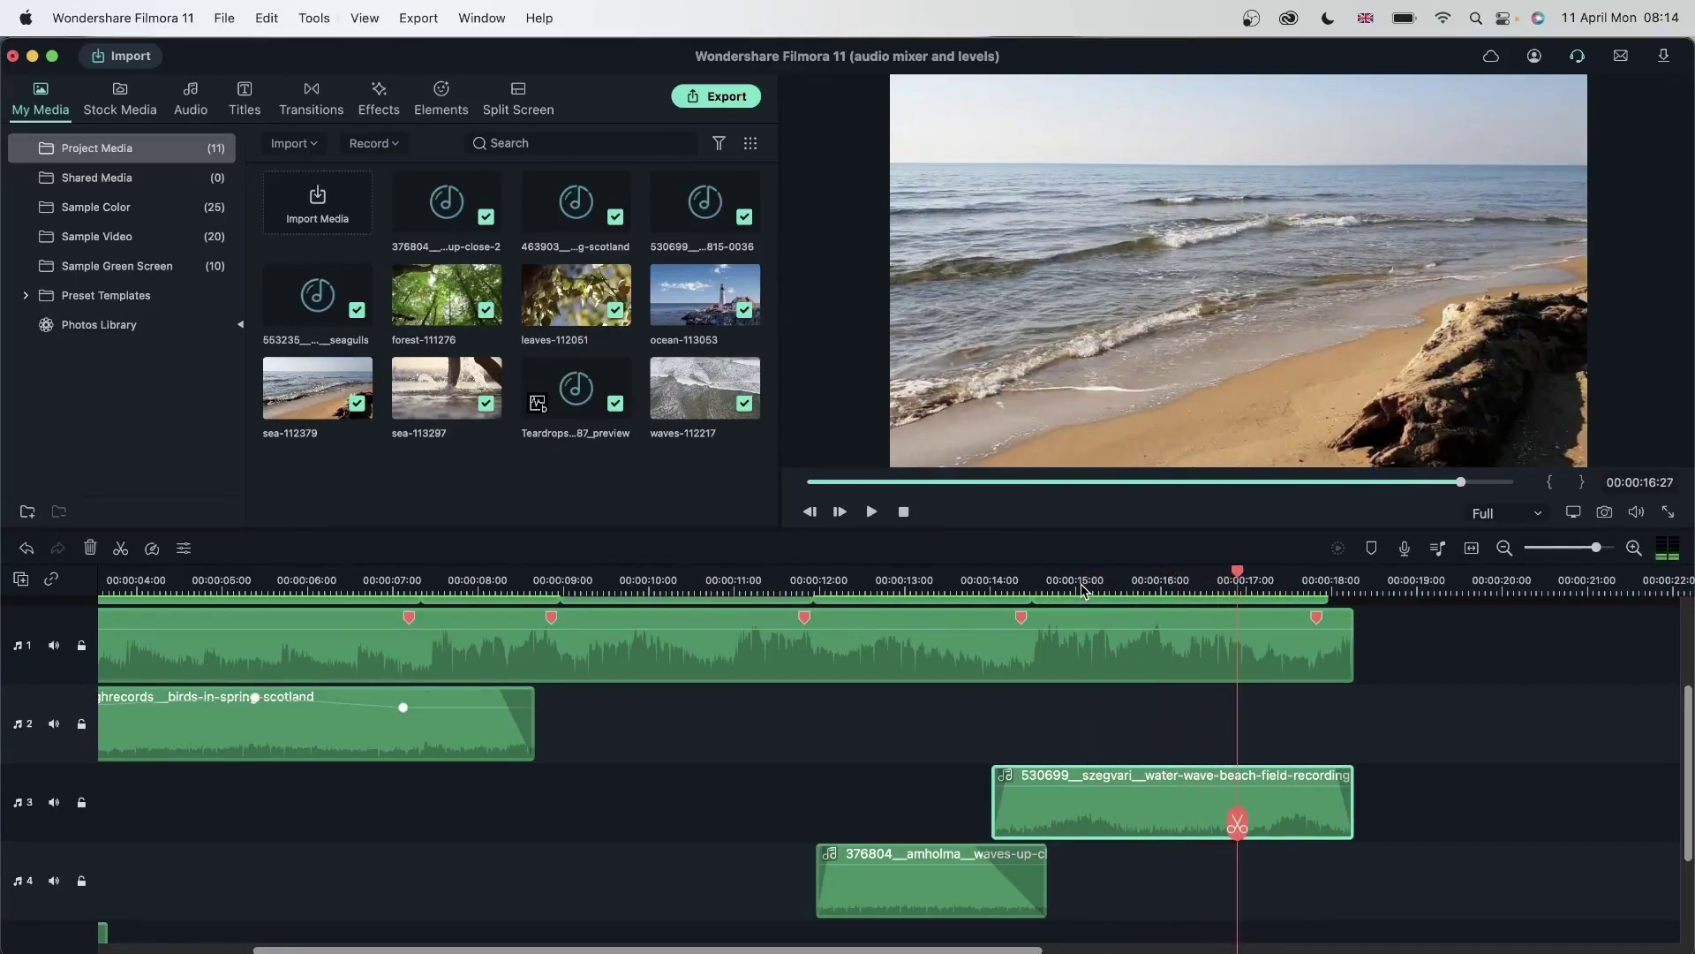
key("space")
left_click(1209, 580)
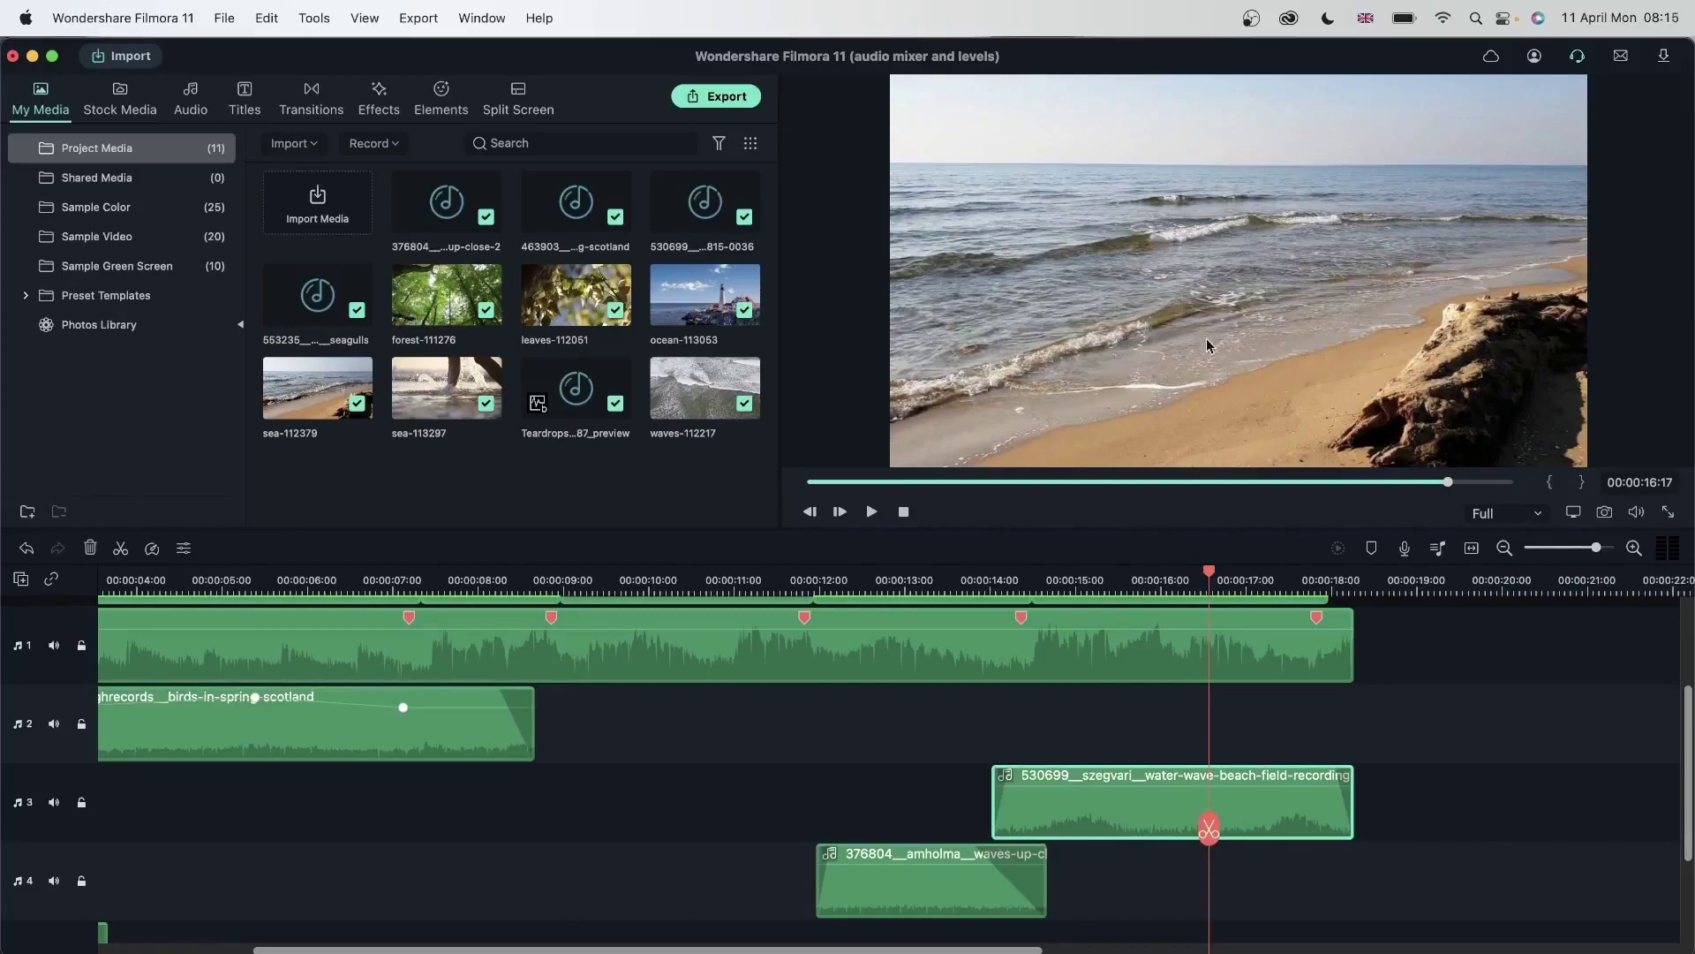
left_click(1238, 580)
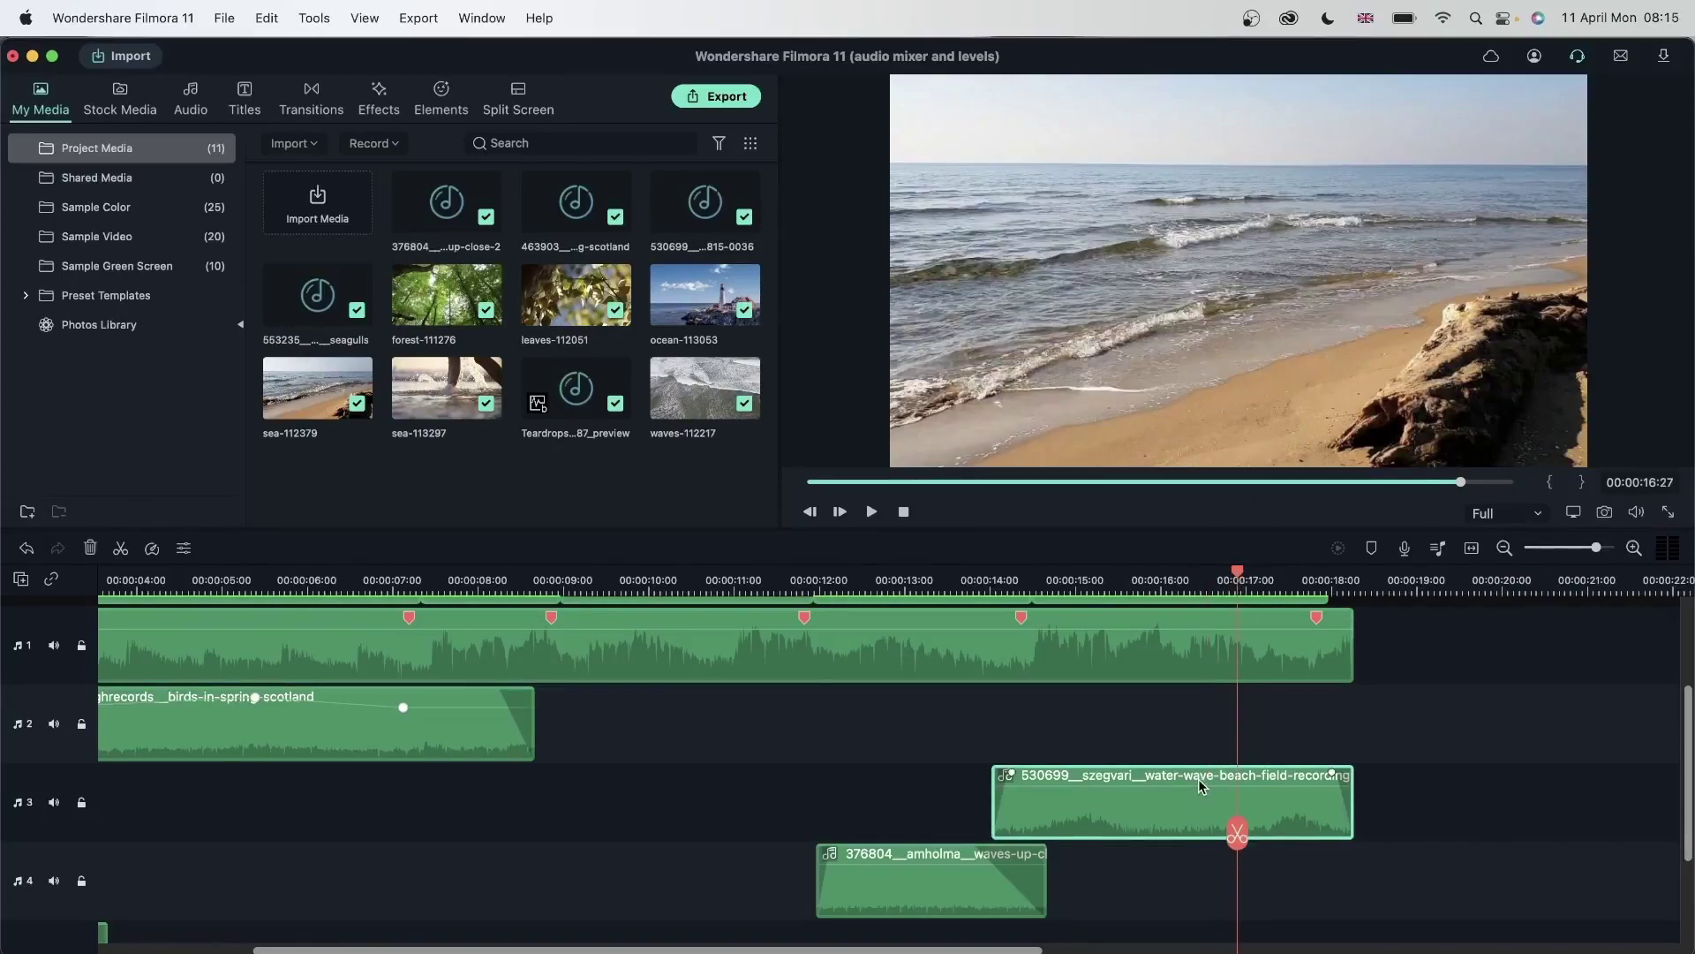
Split the water-wave clip at 00:00:16:01 and 00:00:16:27, and delete the section between the cuts
left_click(1163, 574)
key("super+b")
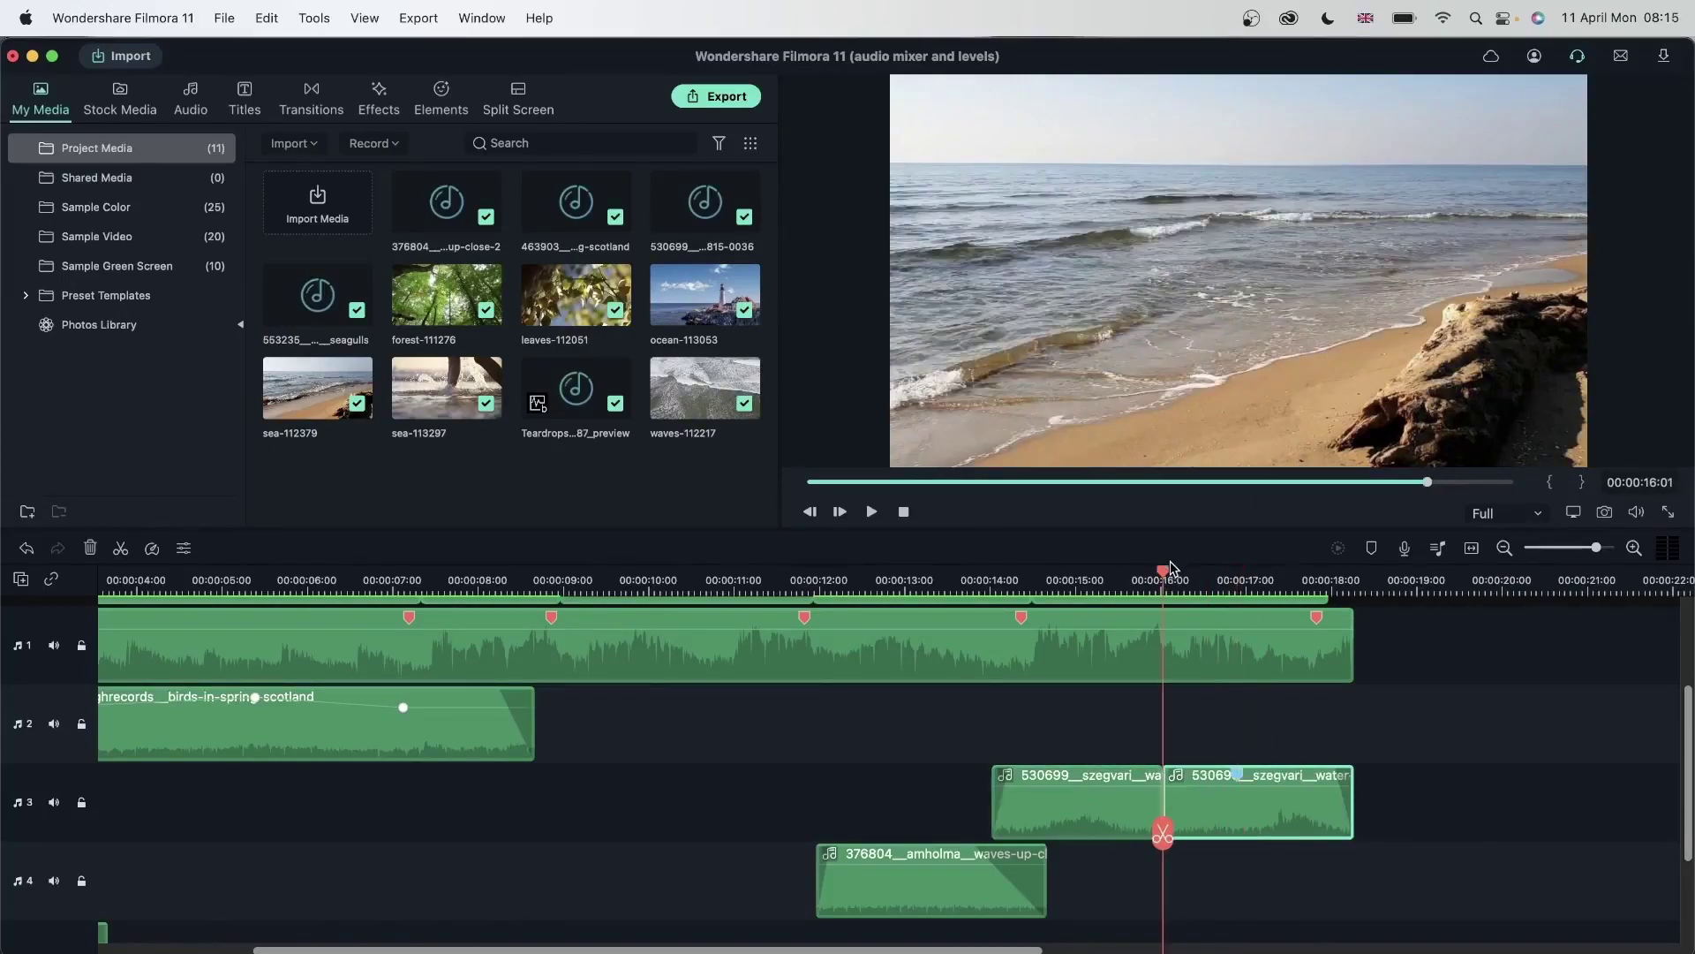
left_click(1238, 580)
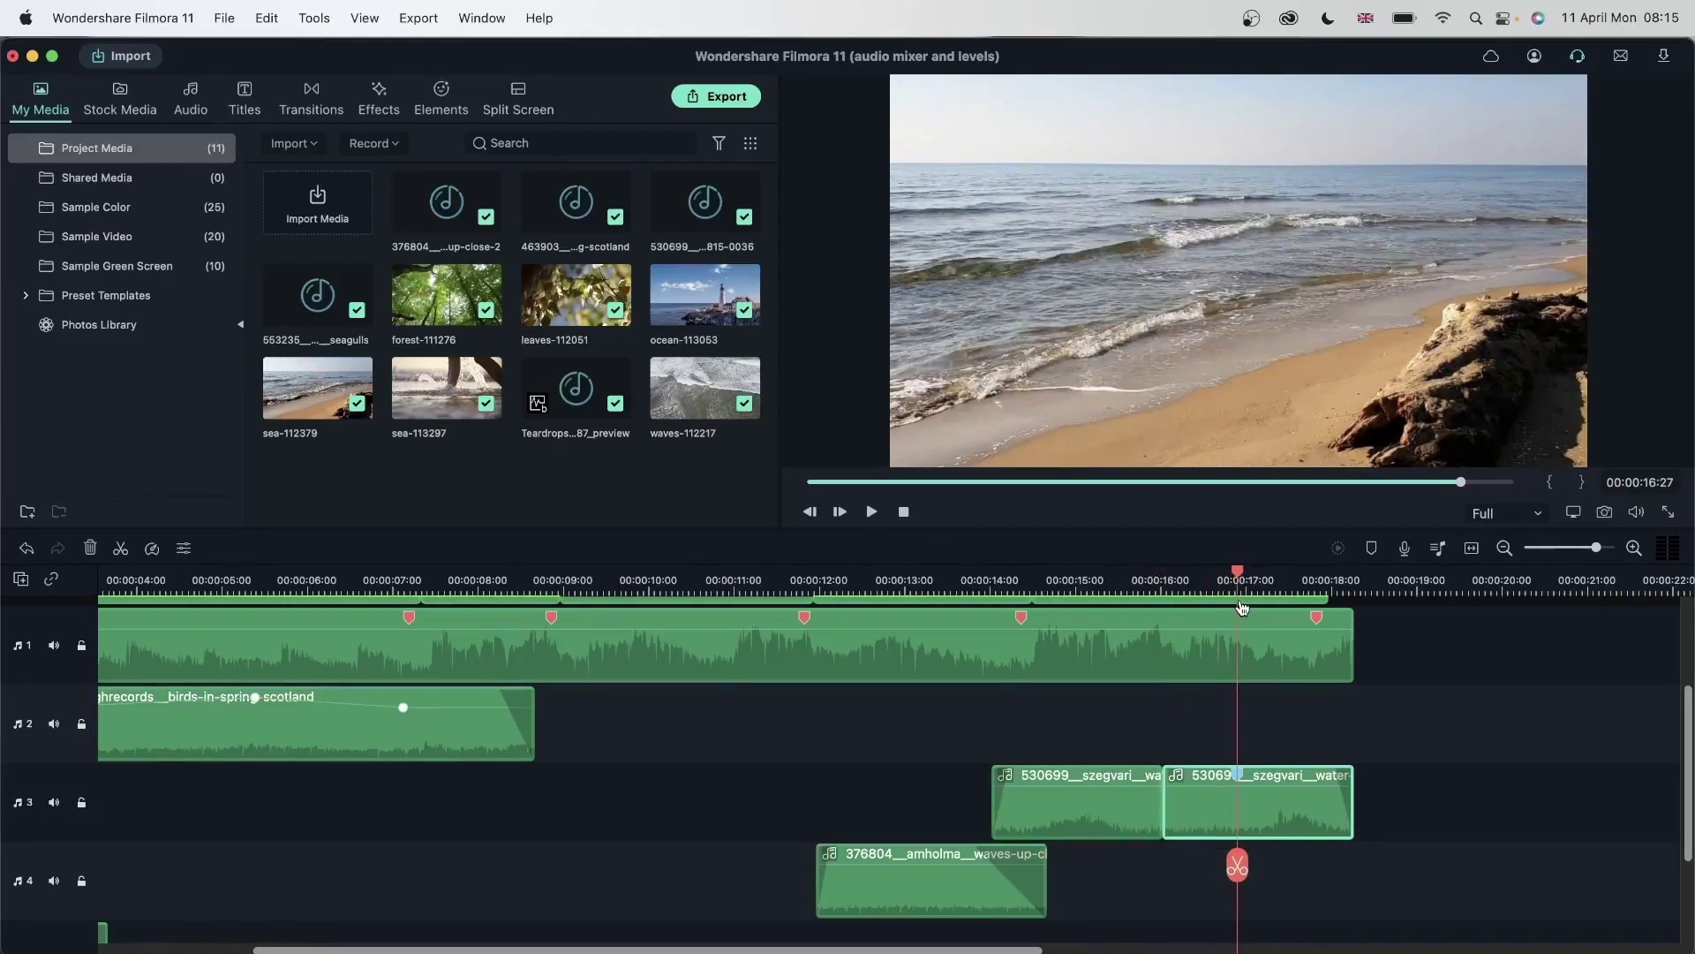
left_click(1237, 865)
left_click(1198, 812)
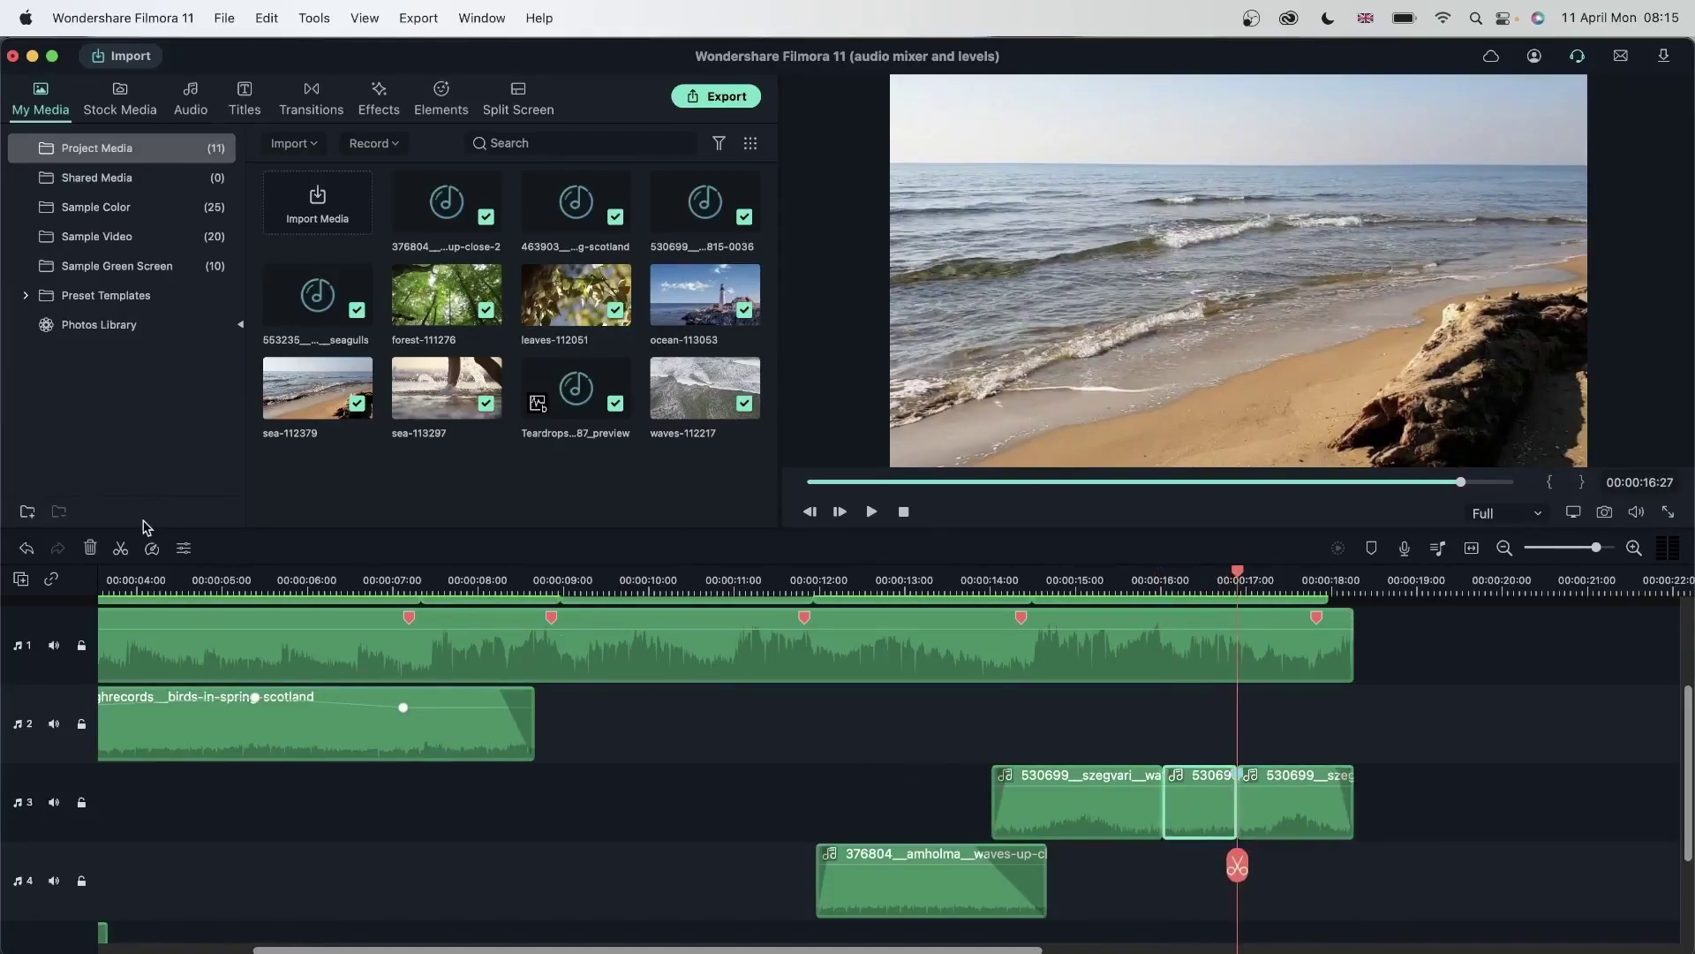
left_click(90, 548)
Try placing the last water-wave piece later, at about 00:00:16:20, and play the section from 00:00:16:00
left_click_drag(1183, 821, 1240, 821)
left_click(1163, 575)
key("space")
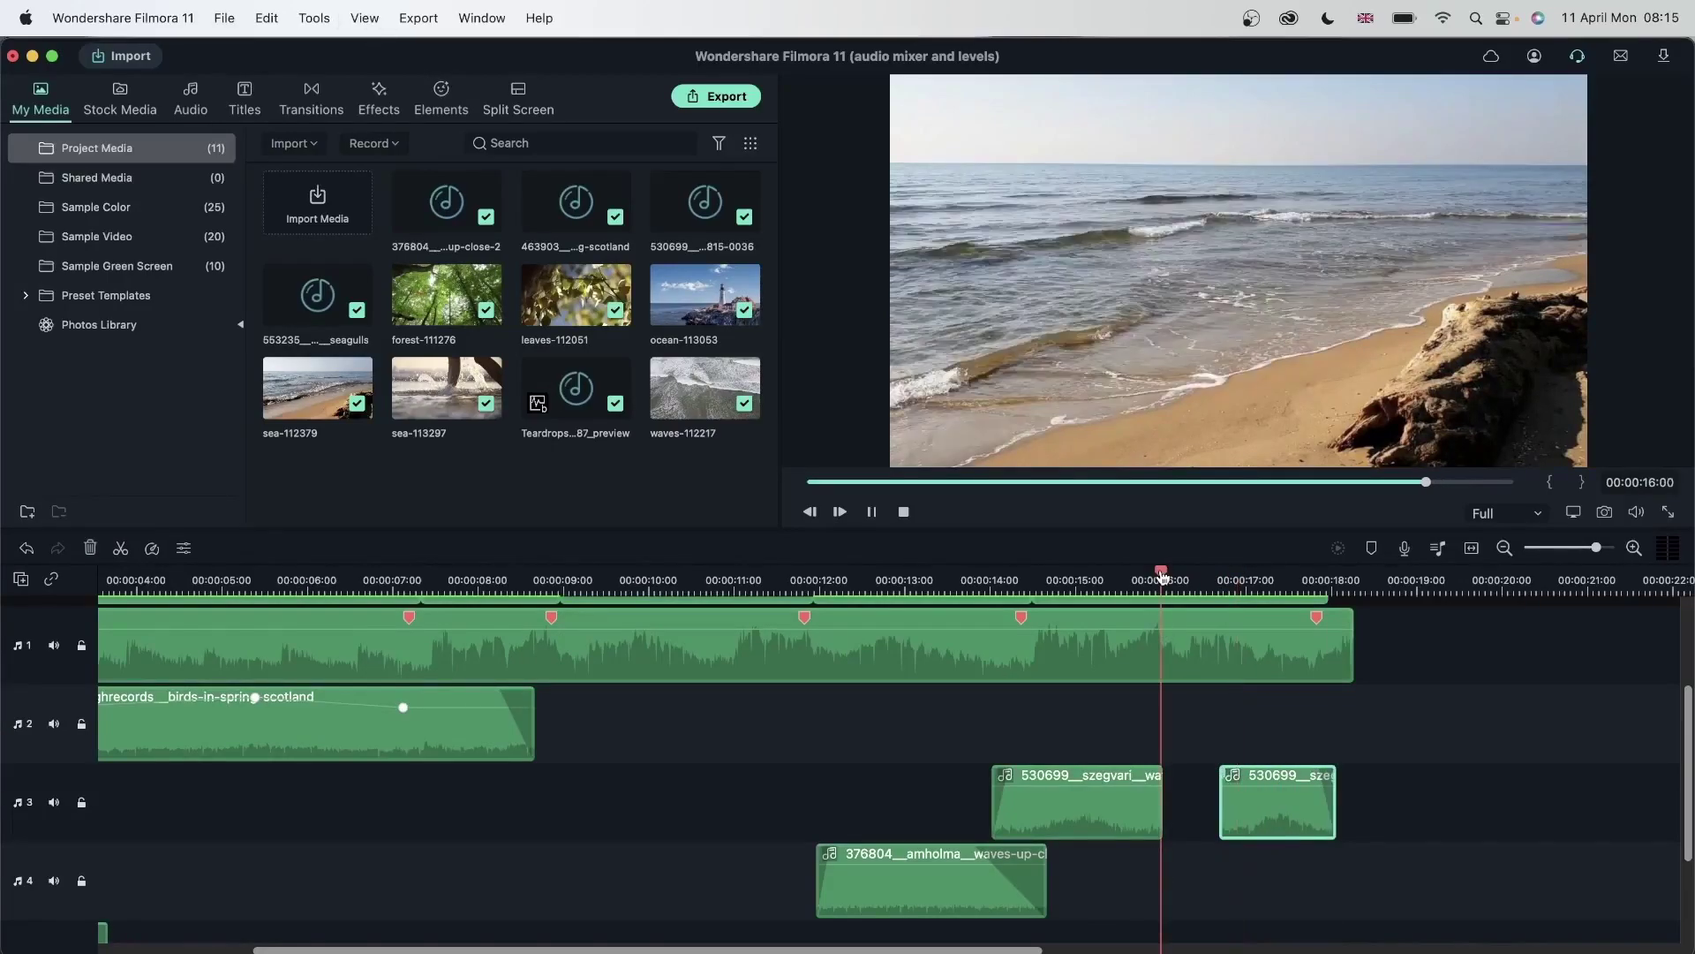
key("super+z")
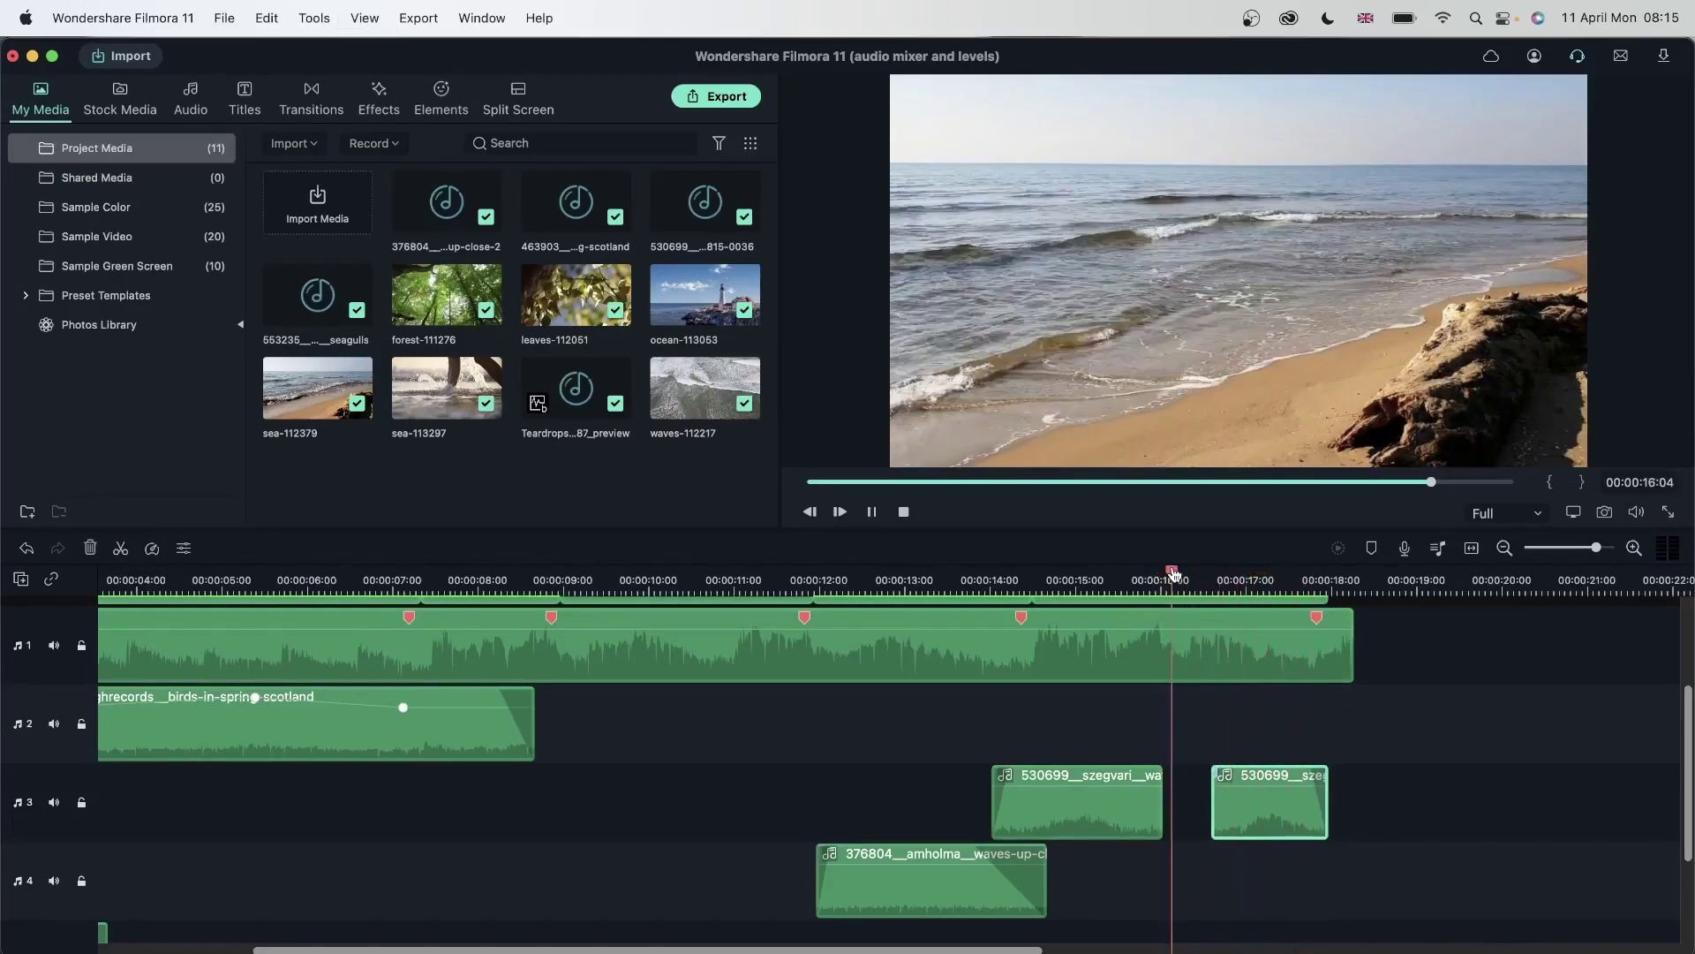
key("space")
Move the last water-wave piece directly against the first one at 00:00:16:01 and play the result from 00:00:15:10
left_click(1189, 578)
left_click_drag(1284, 826, 1235, 830)
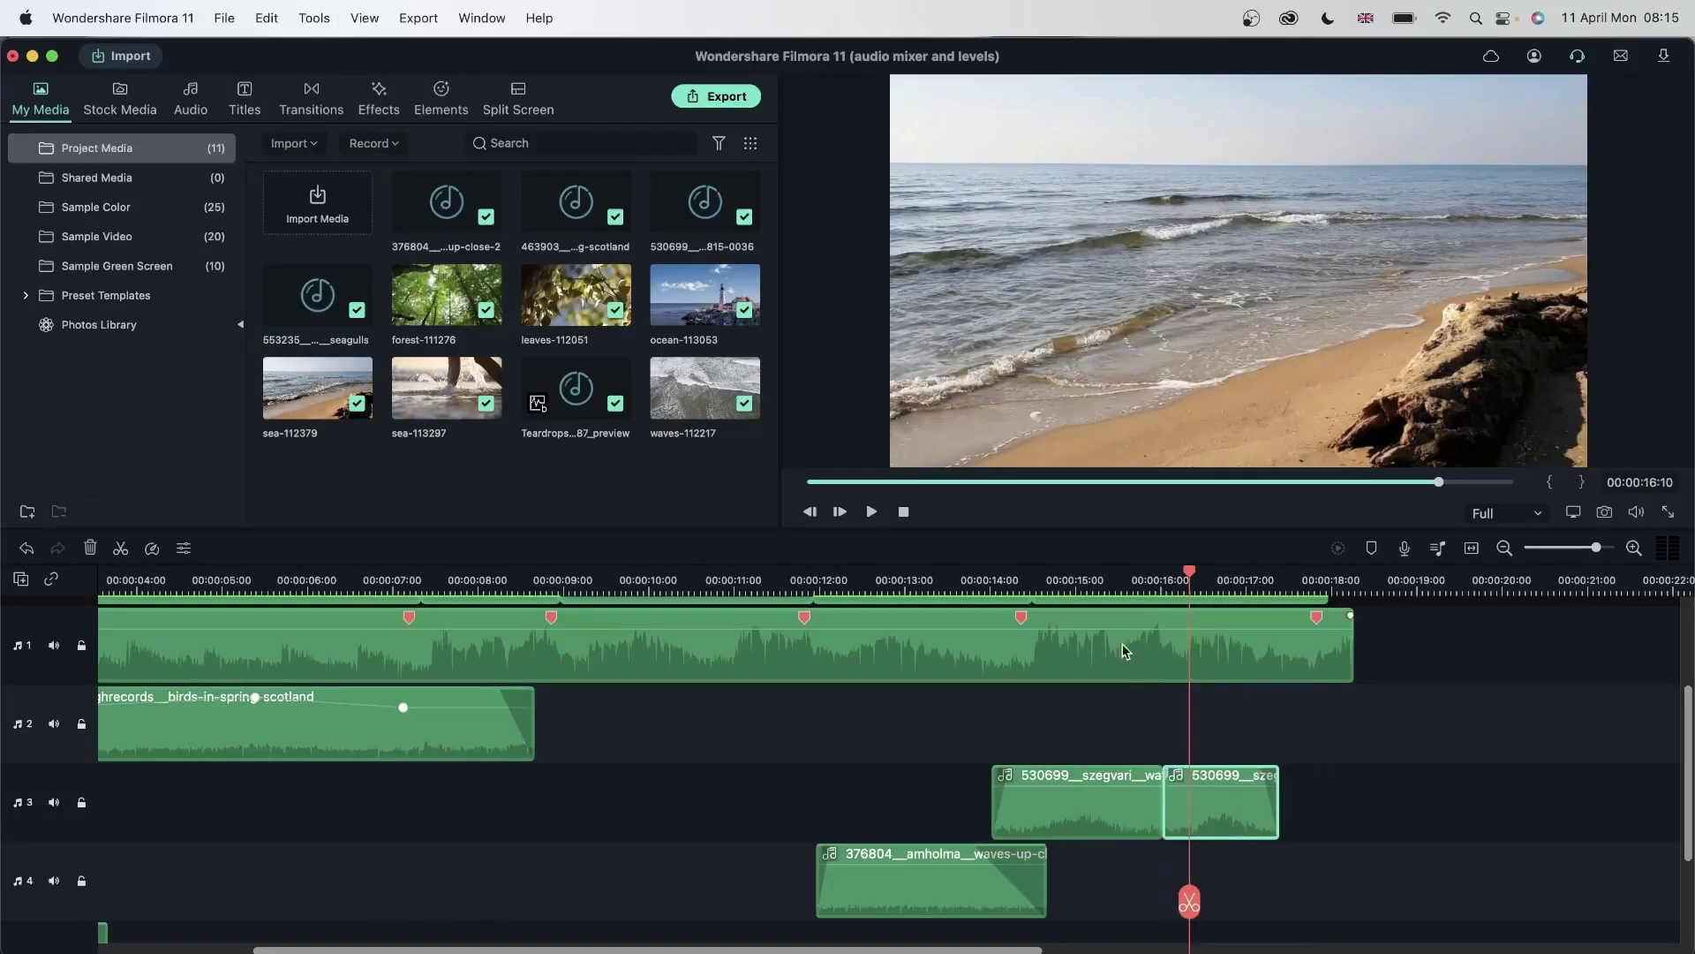
left_click(1104, 583)
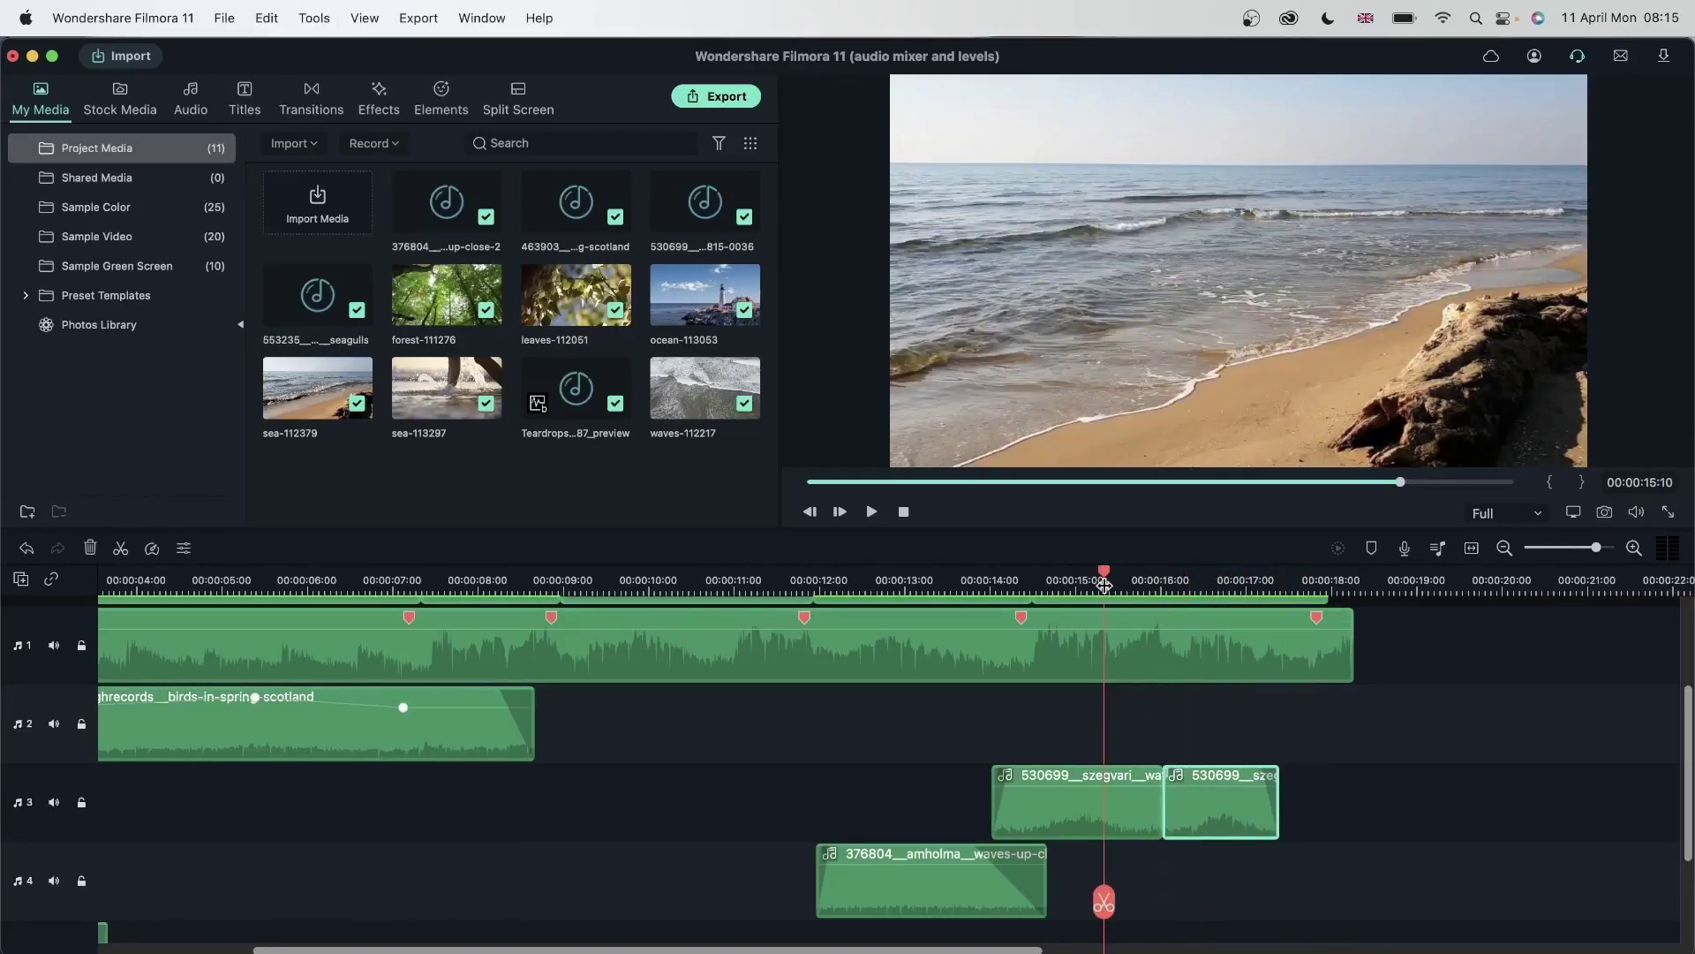
key("space")
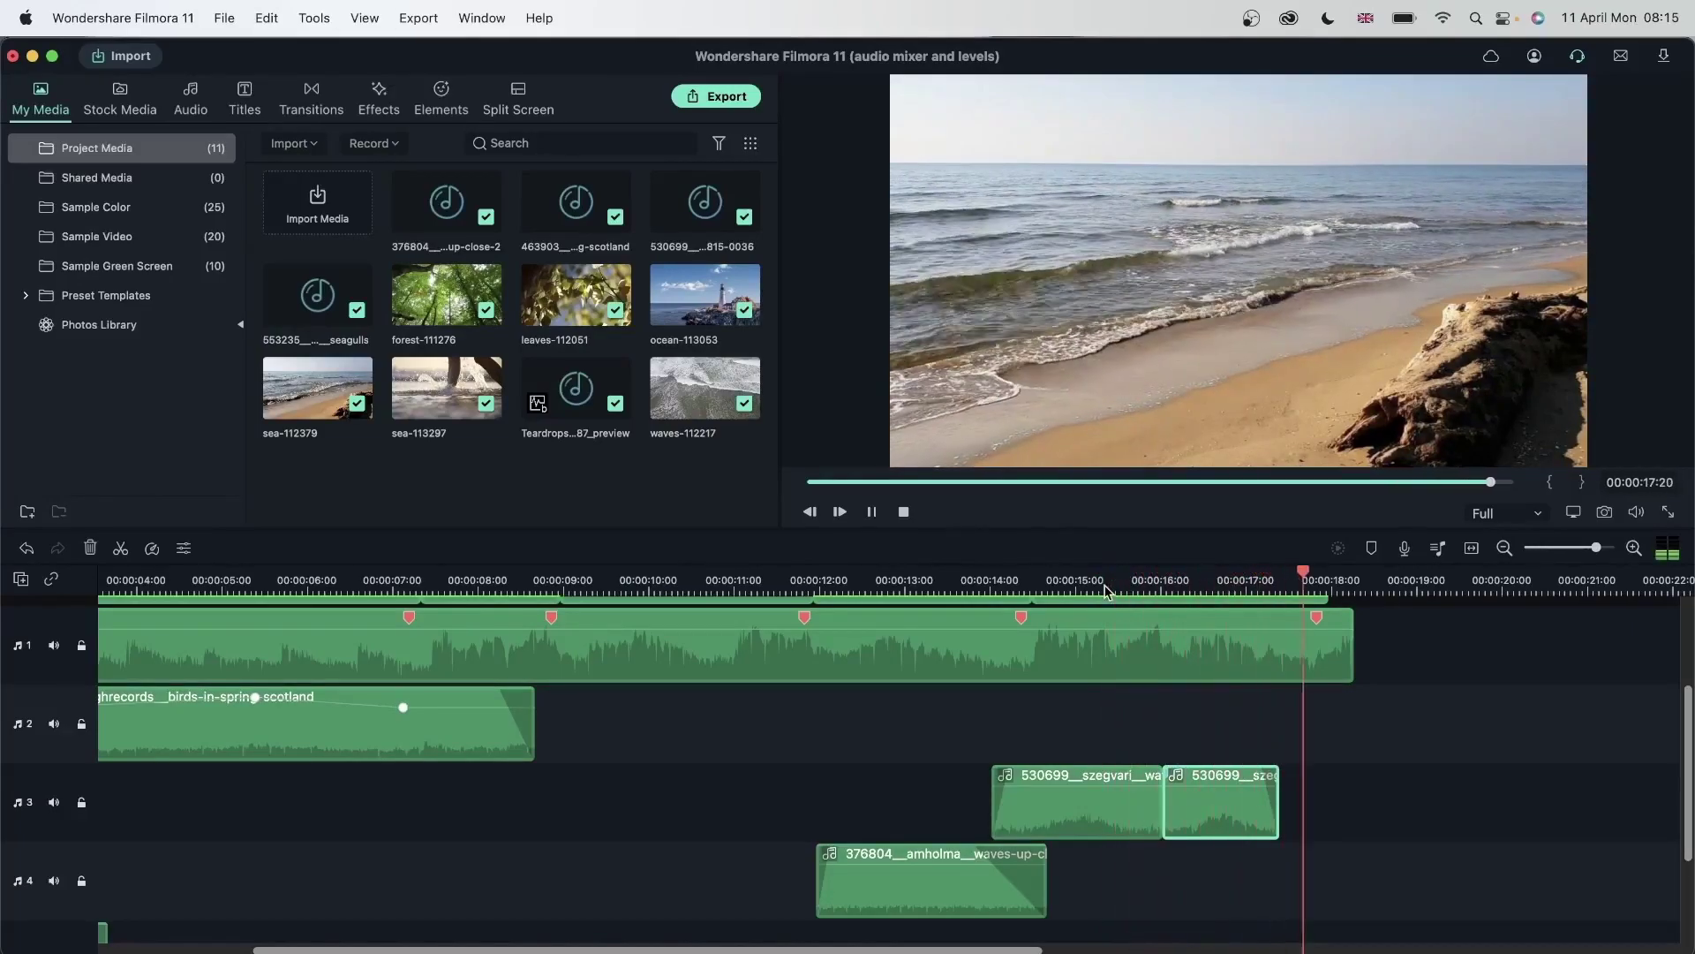
key("space")
Scrub from 00:00:14:04 to 00:00:16:17 and lower the second water-wave piece's volume to about -5.09 dB
left_click(1000, 576)
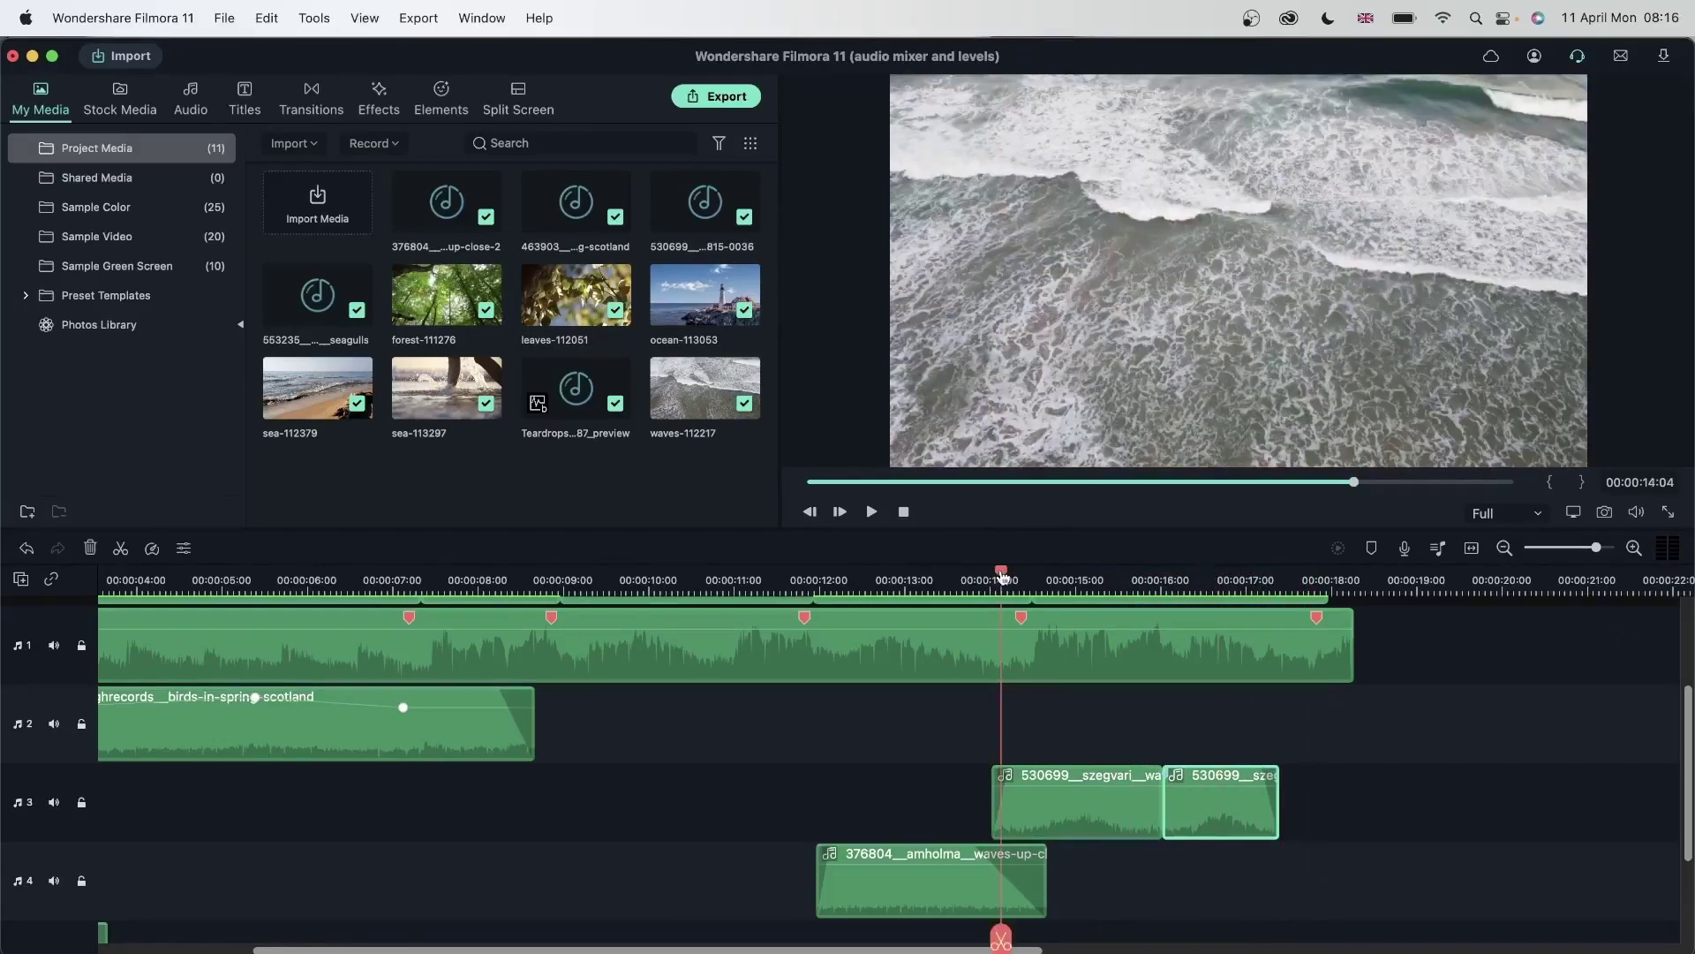
left_click_drag(1004, 579, 1210, 643)
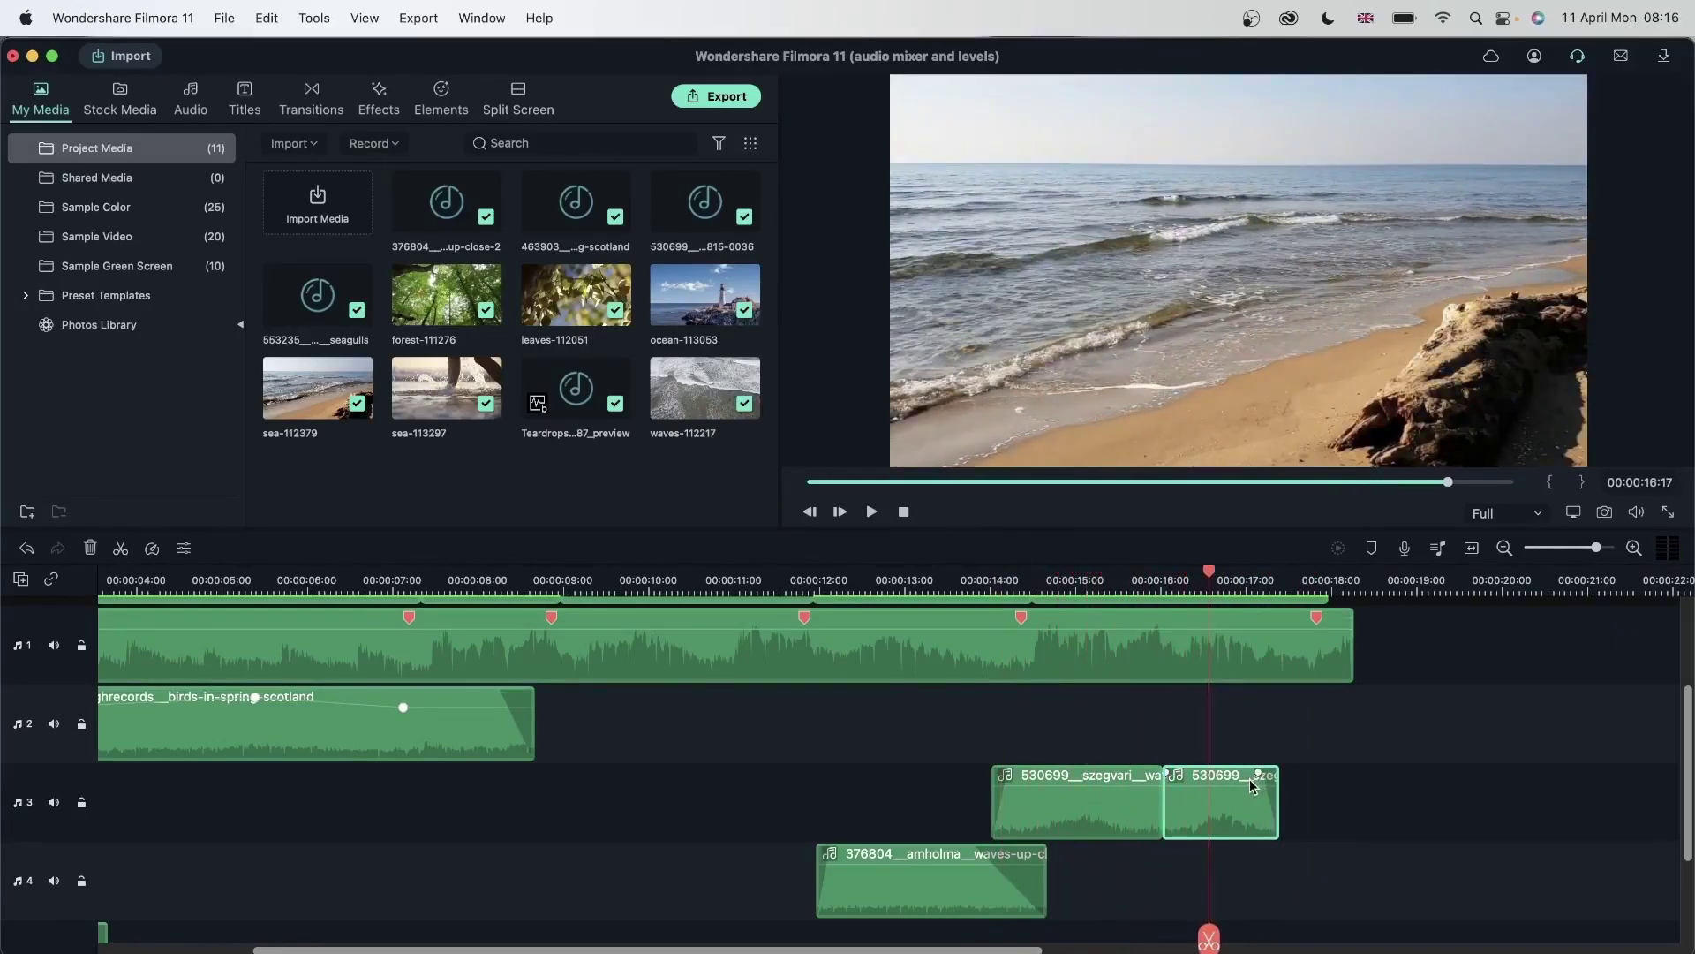
left_click_drag(1246, 788, 1247, 791)
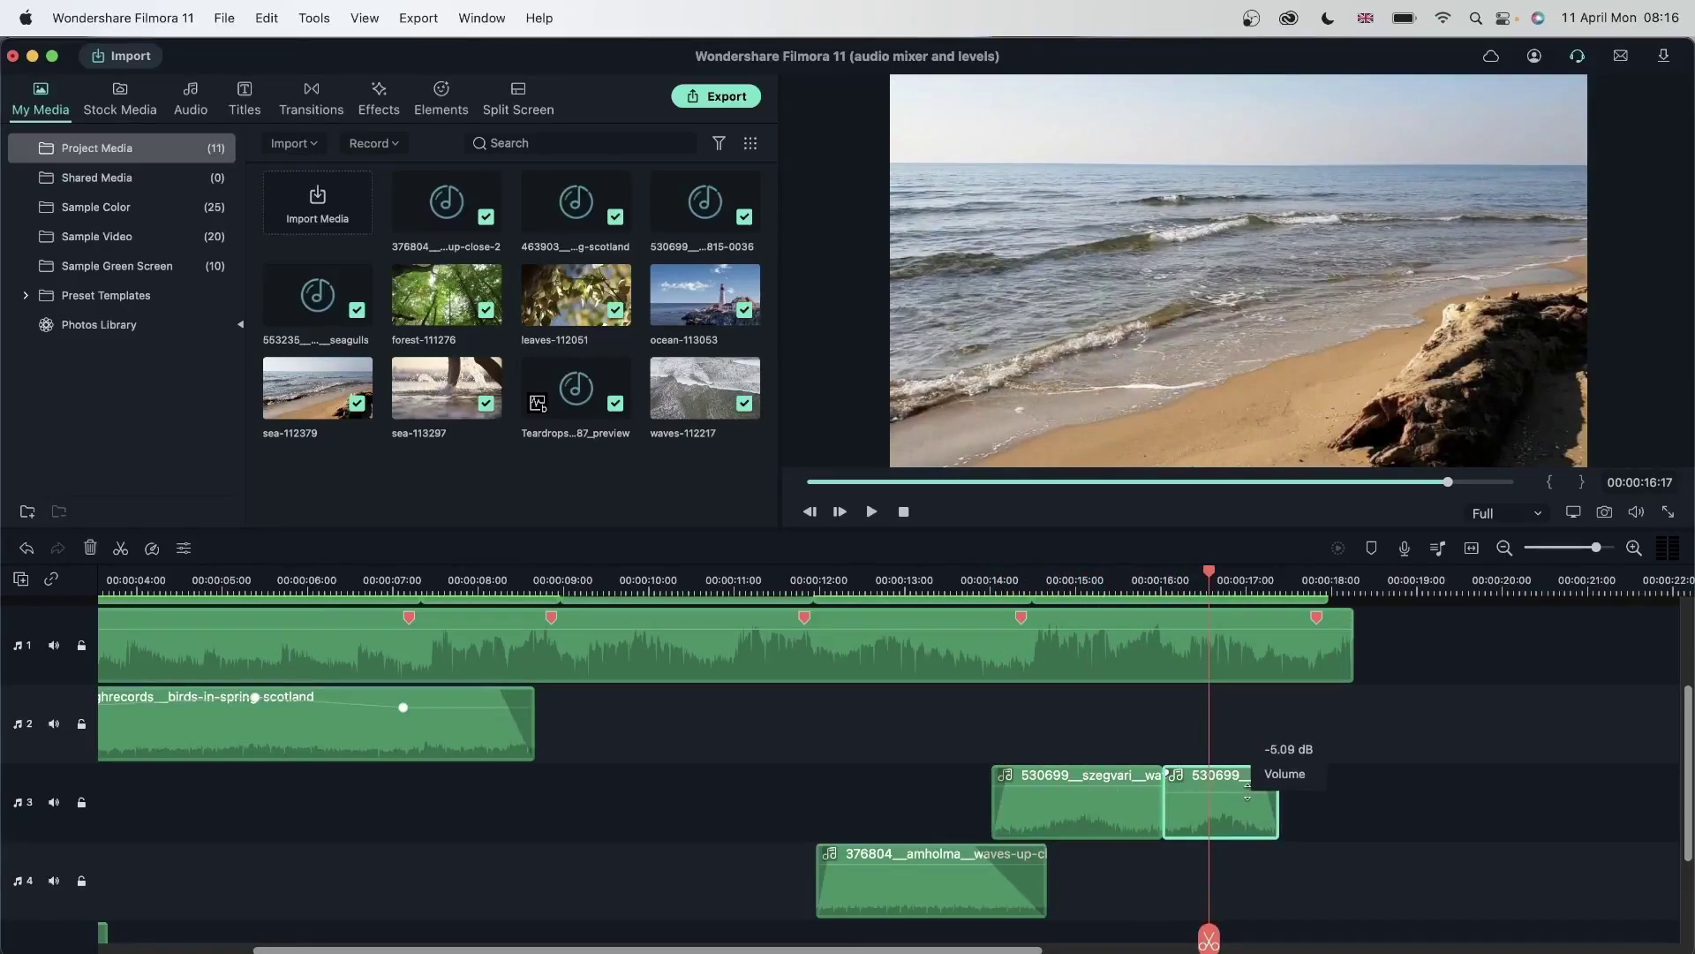
Play the join between the two water-wave pieces from about 00:00:15:20, and return the playhead to 00:00:15:04
left_click(1131, 580)
key("space")
key("space")
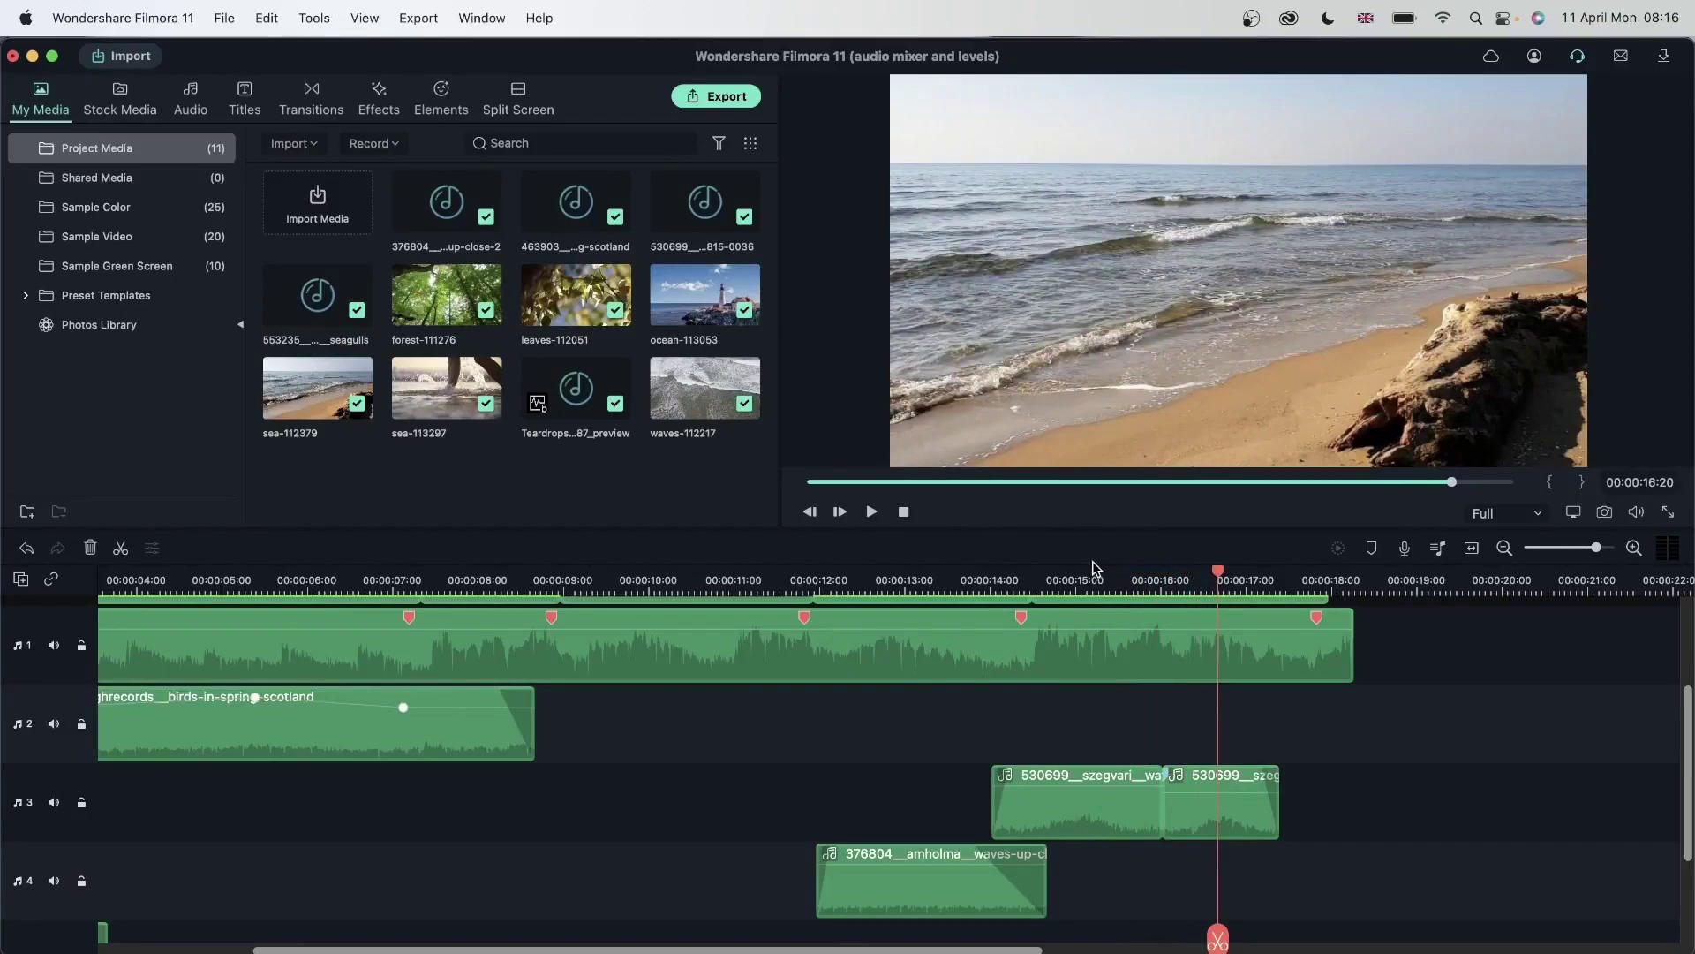
left_click(1086, 578)
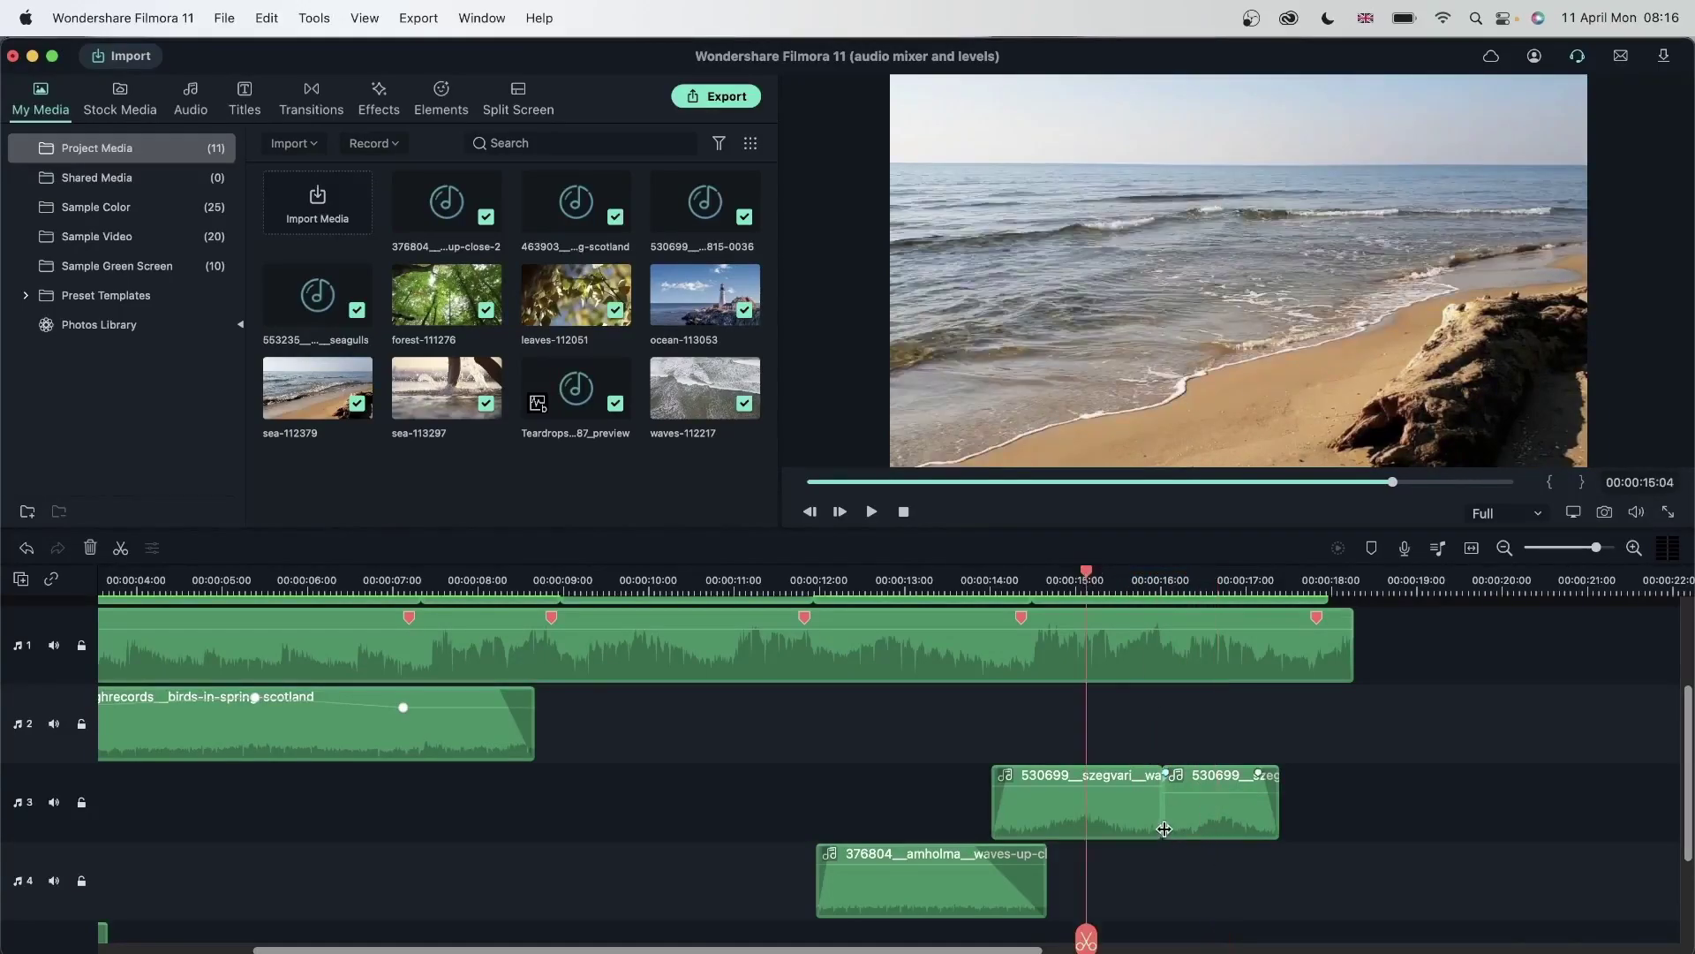
Play the transition between the two water-wave pieces from 00:00:15:04 to 00:00:16:19
key("space")
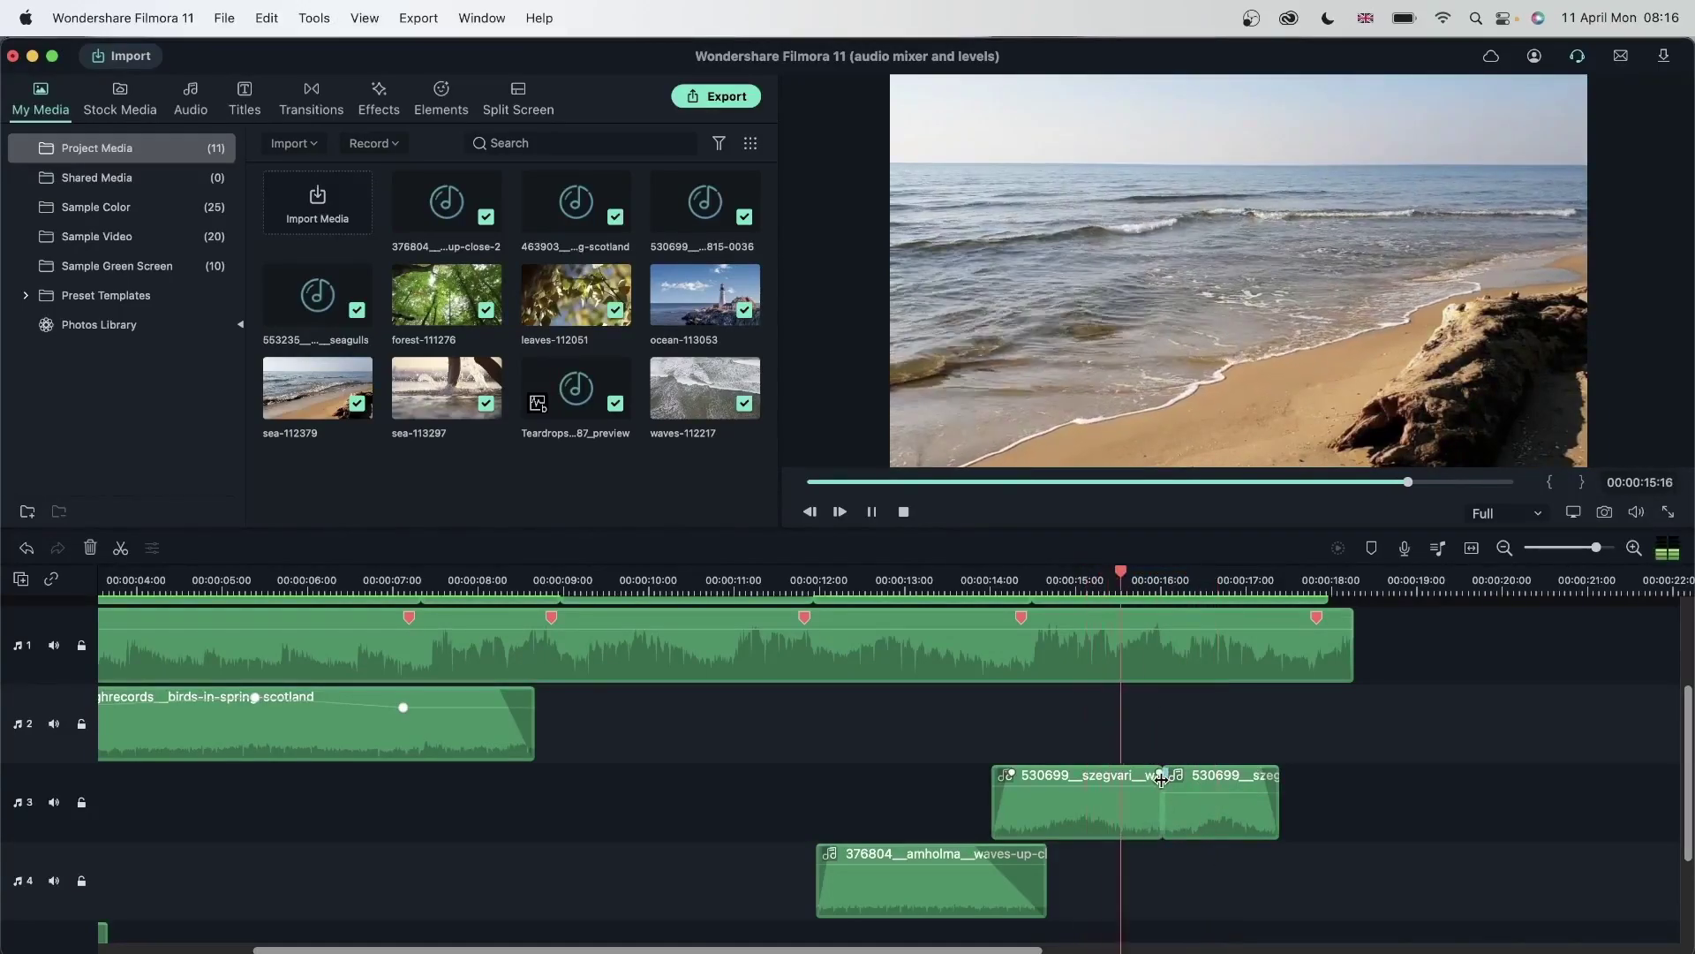
key("space")
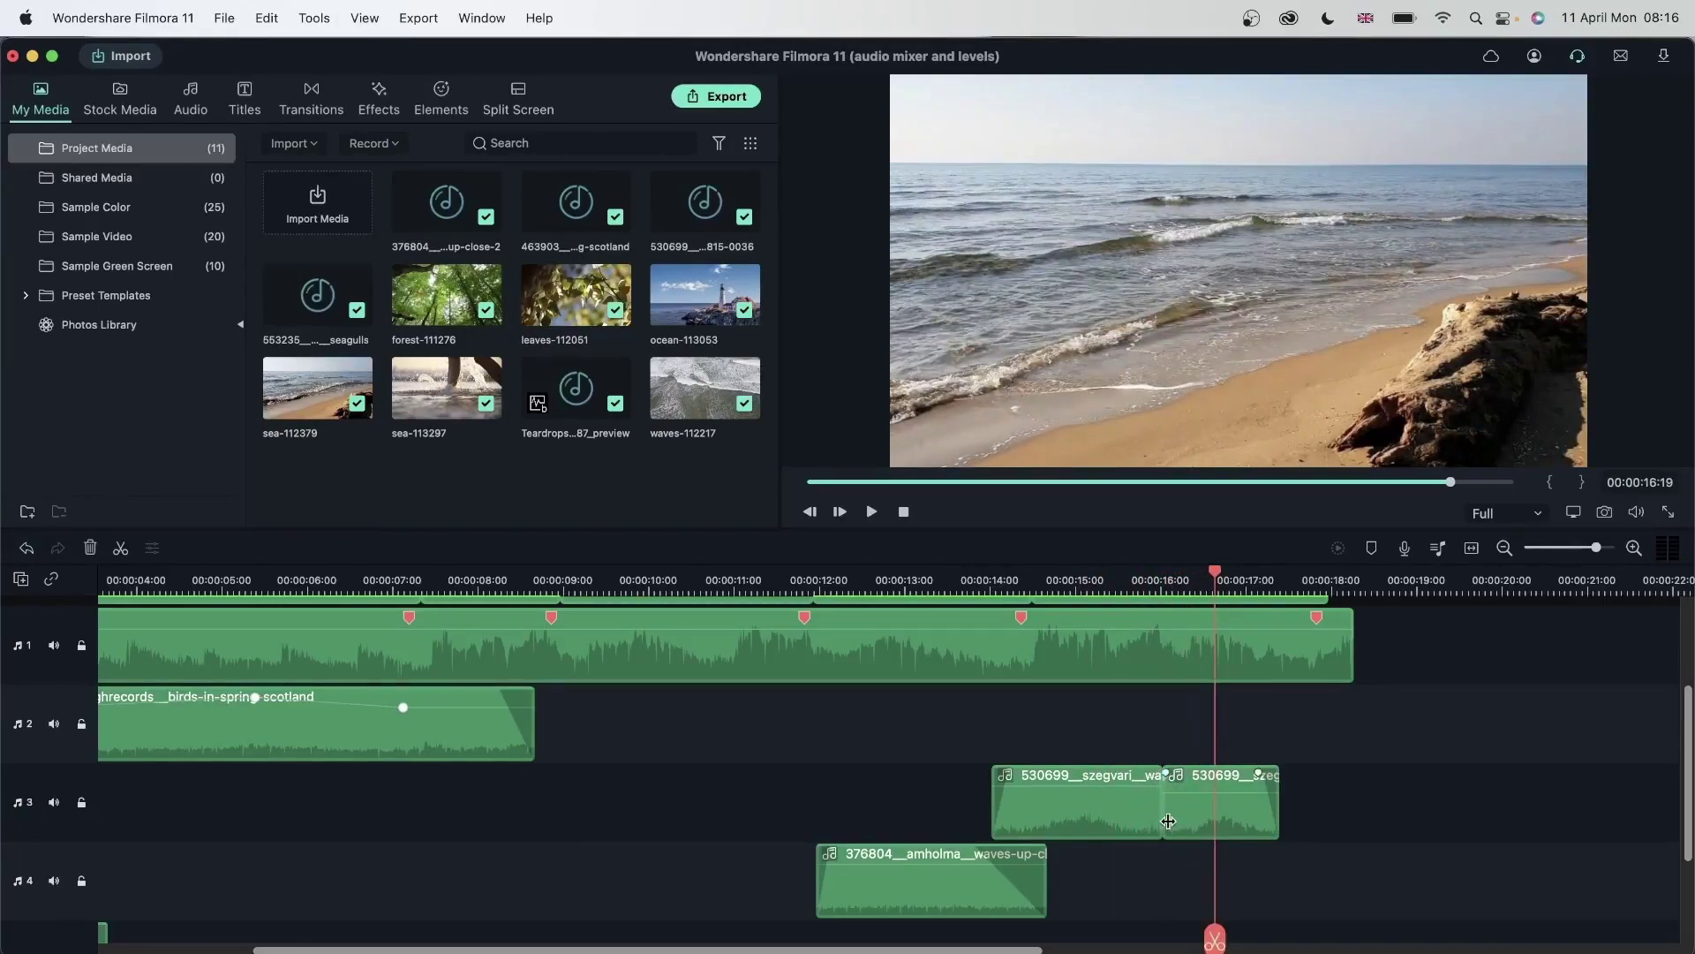
Extend the end of the music clip on audio track 1 to about 00:00:19:25, add a fade-out, and play the ending
scroll(979, 808, "up", 3)
scroll(978, 808, "right", 5)
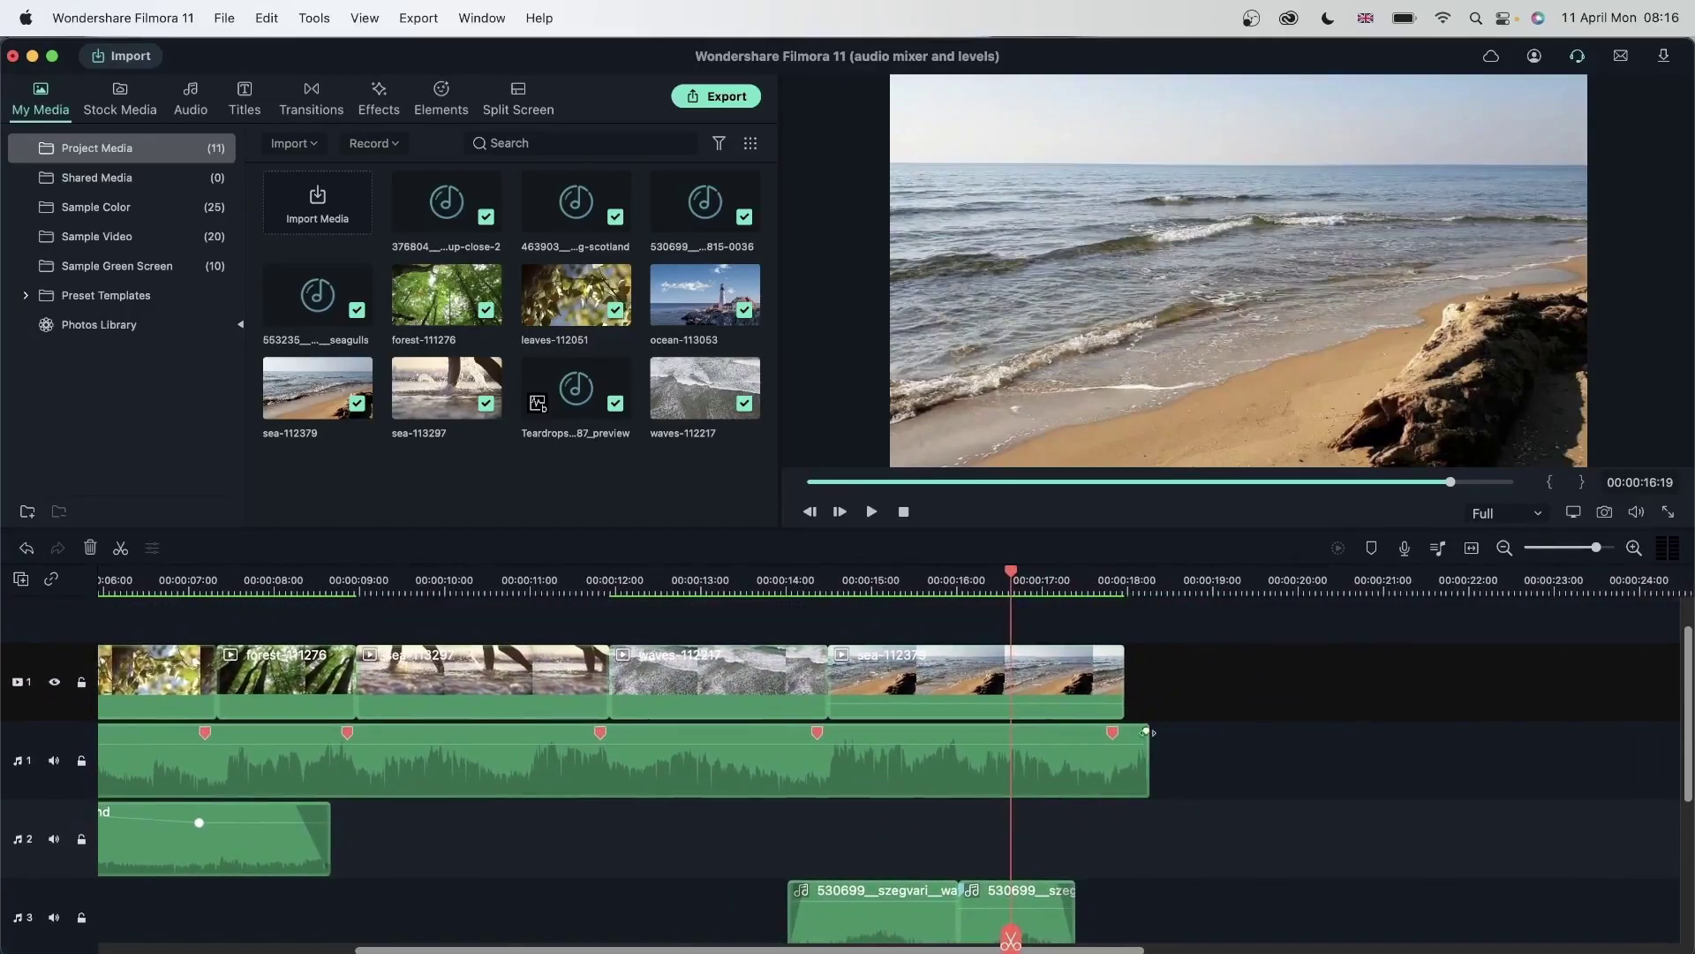
left_click_drag(1147, 757, 1281, 757)
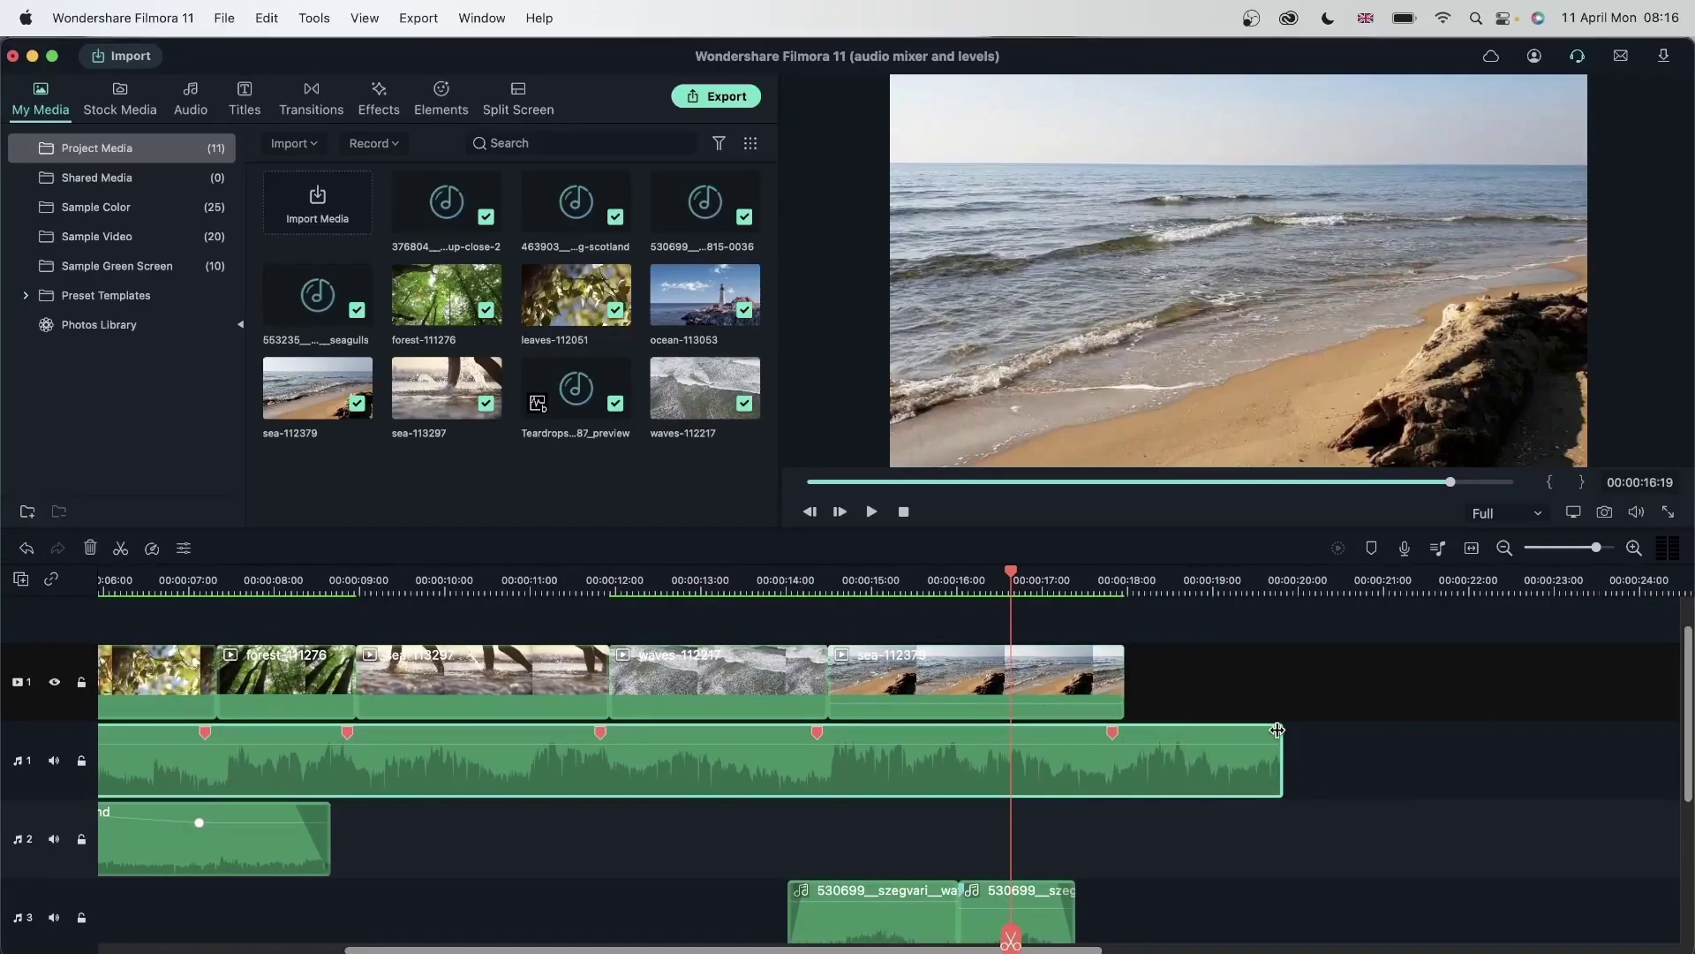
left_click(1295, 788)
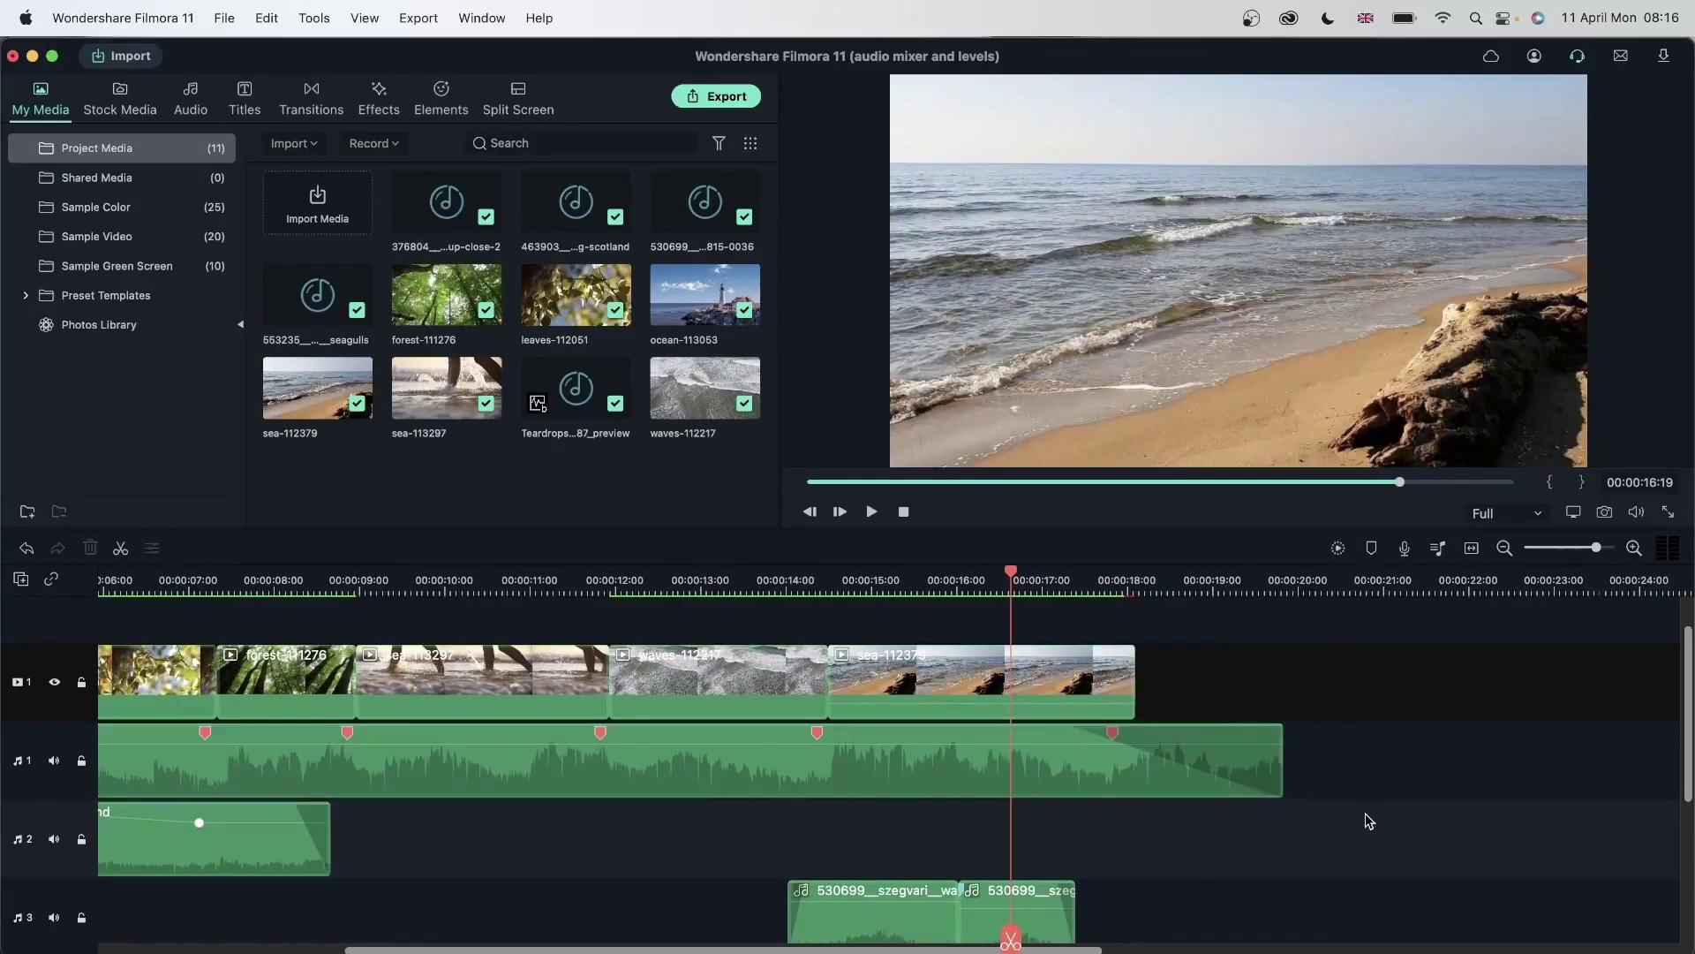
key("space")
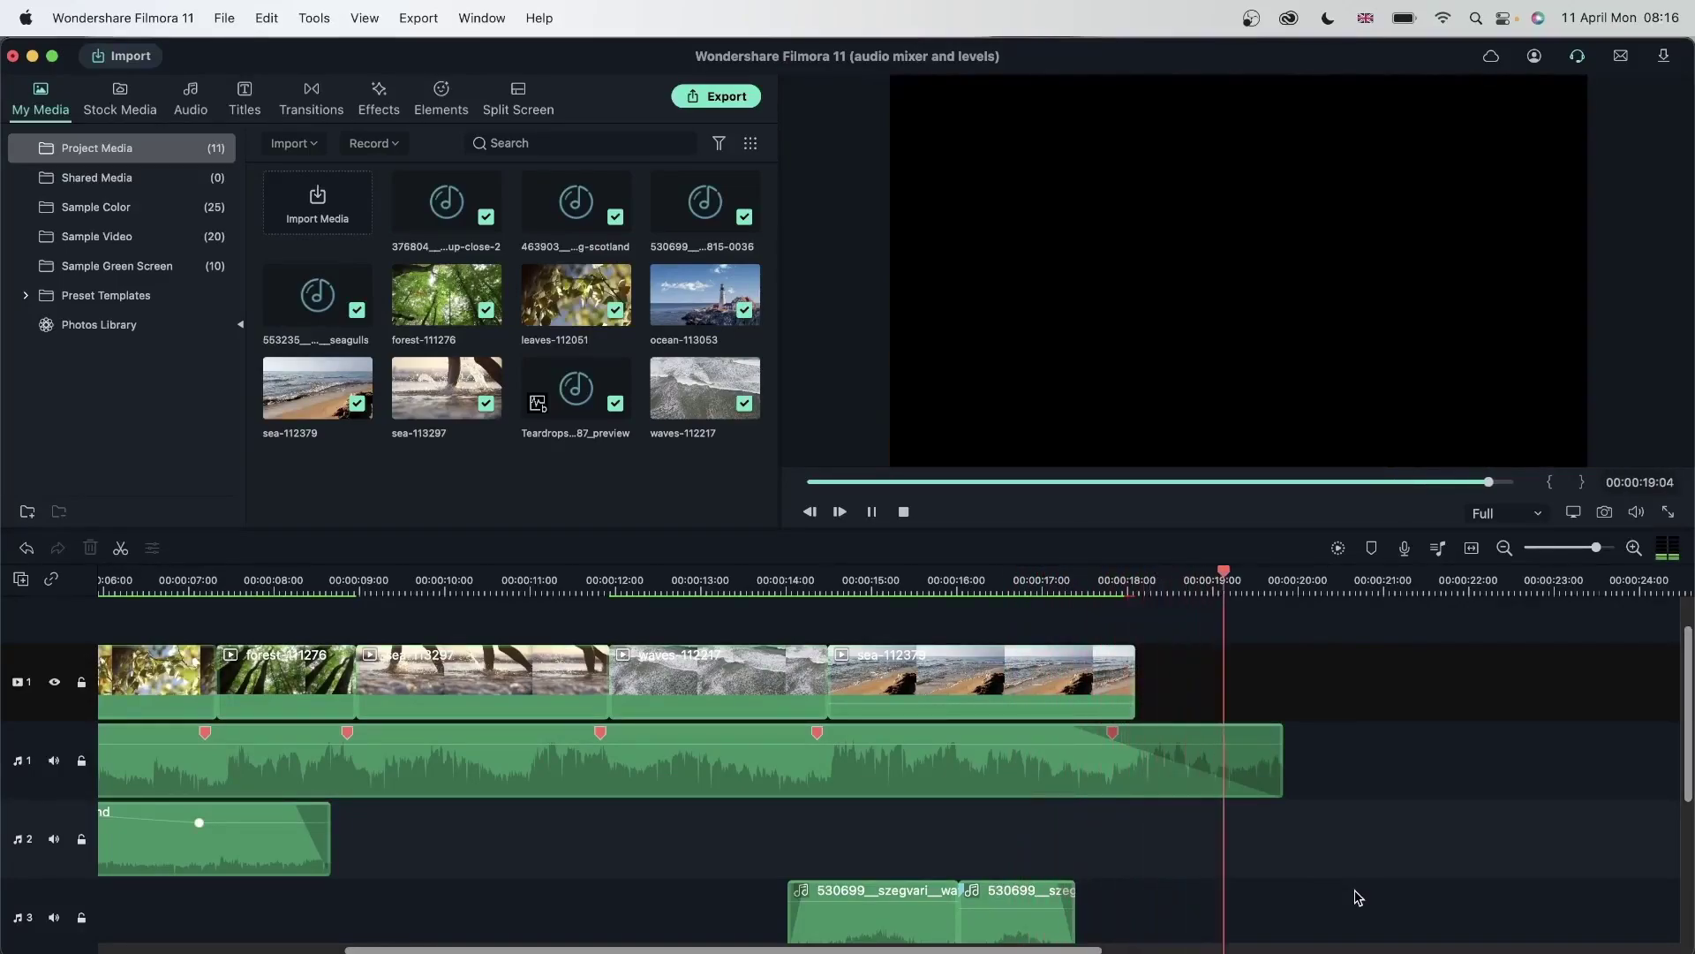
Open the audio settings of the waves-up-close clip on audio track 4 and bring up the Audio Mixer
scroll(1358, 897, "down", 4)
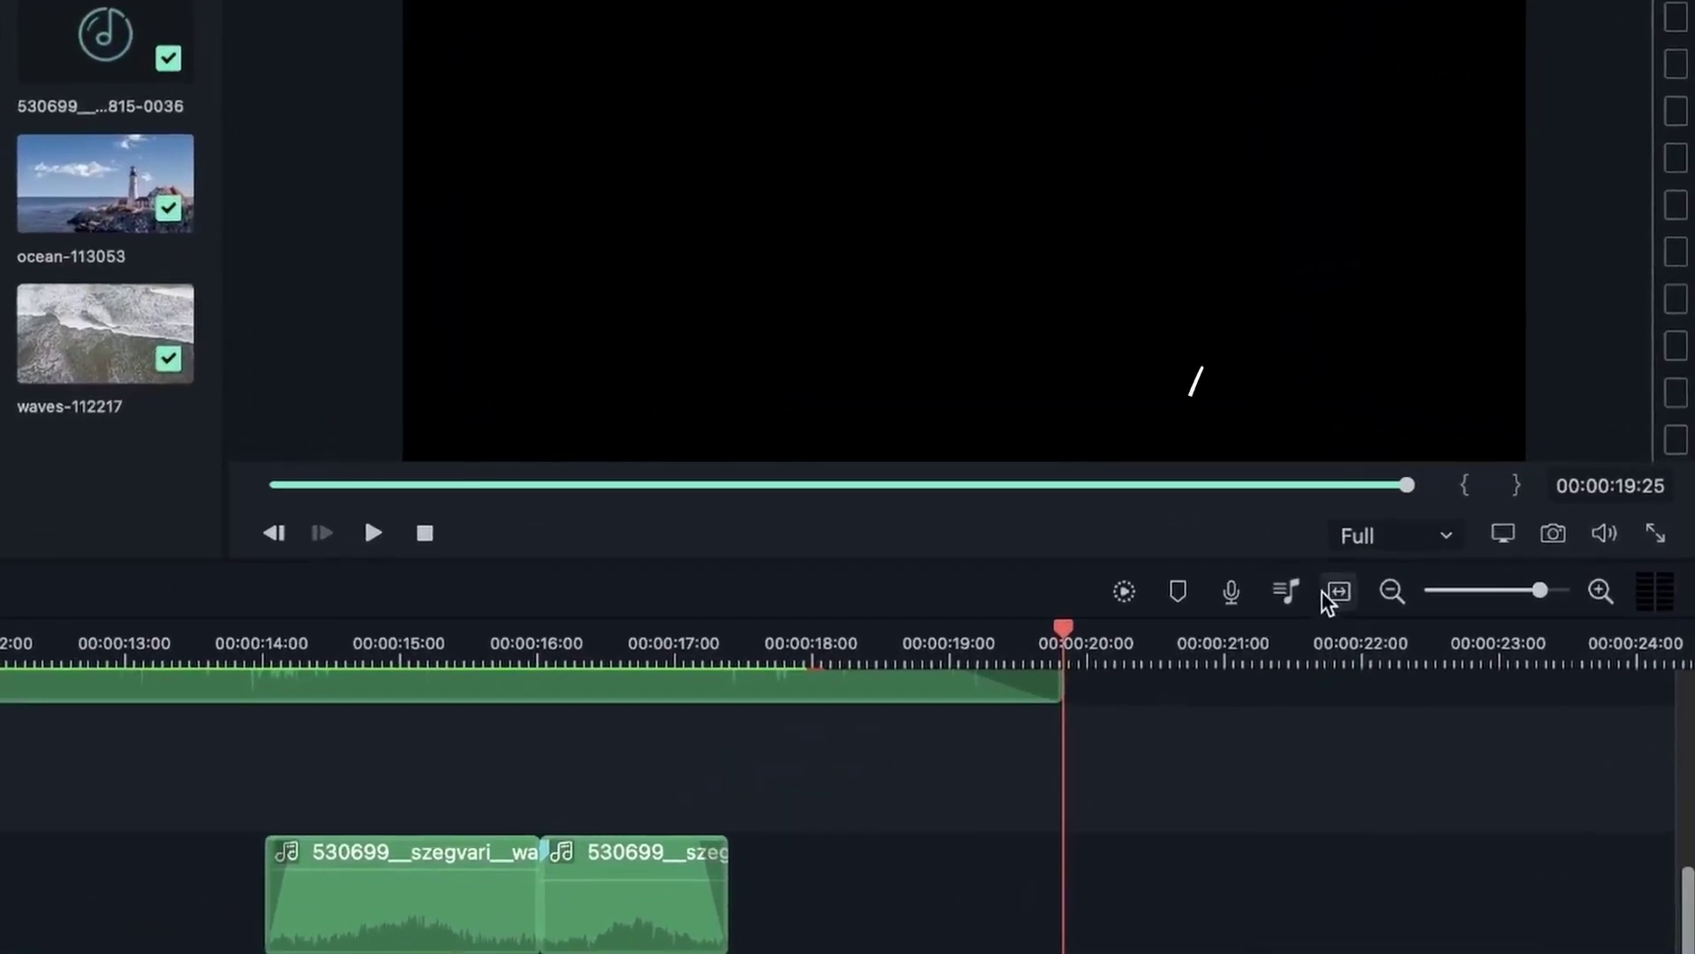
left_click(1285, 590)
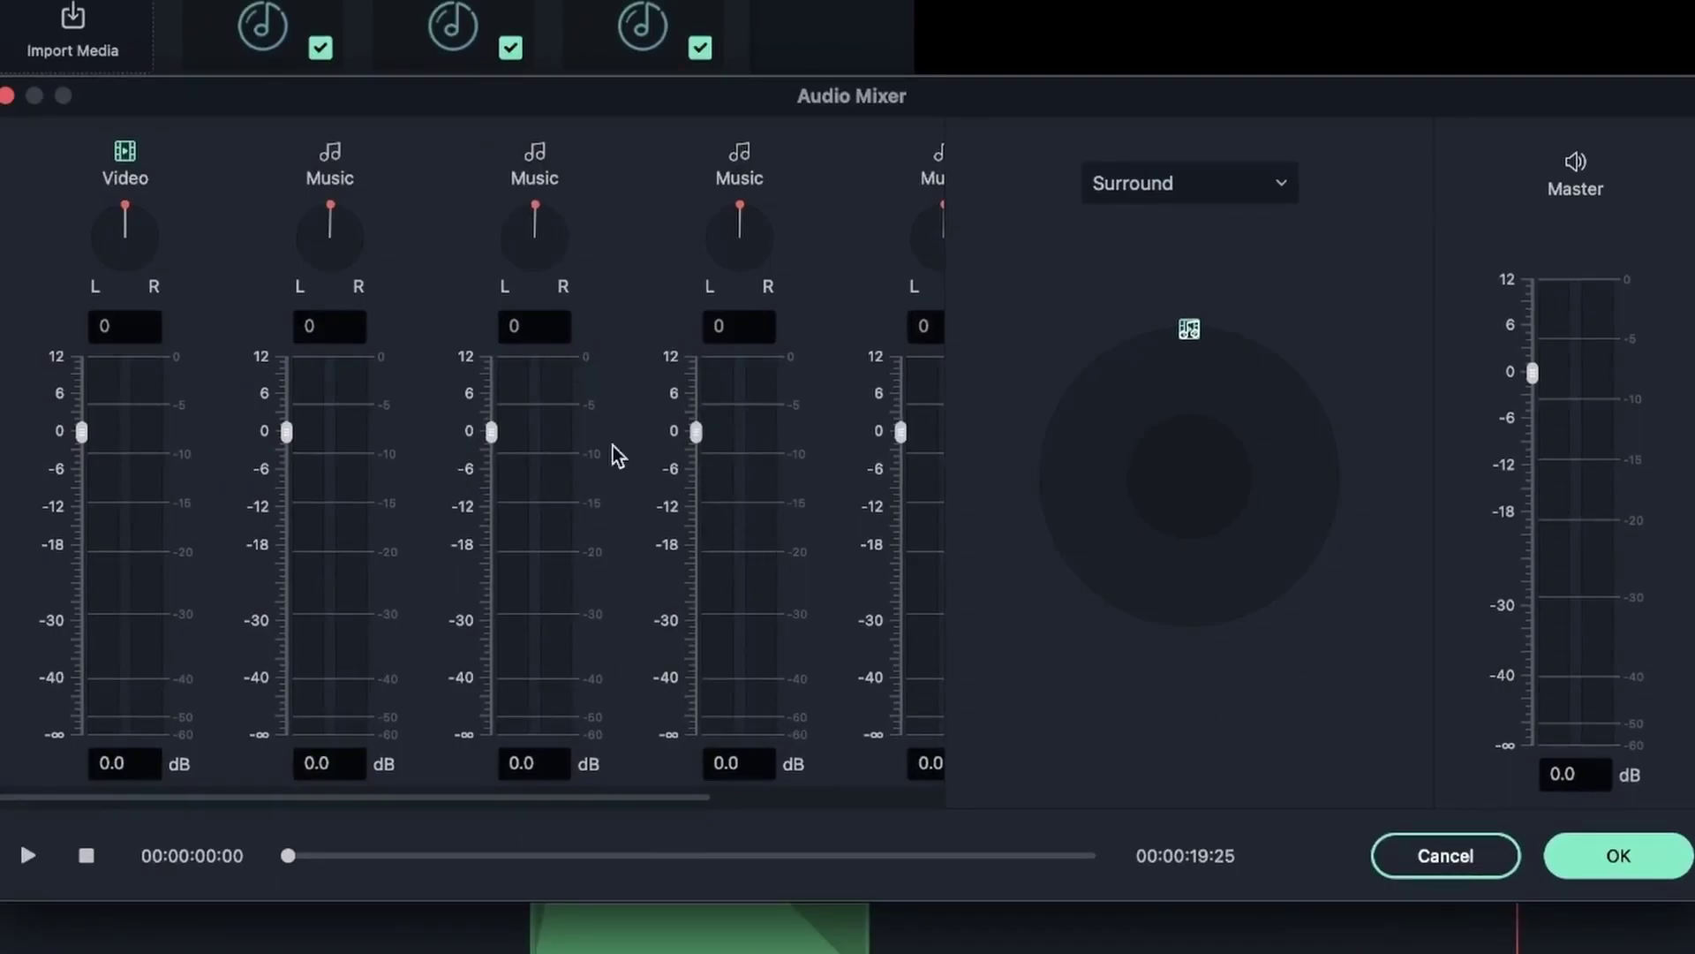
left_click(1454, 861)
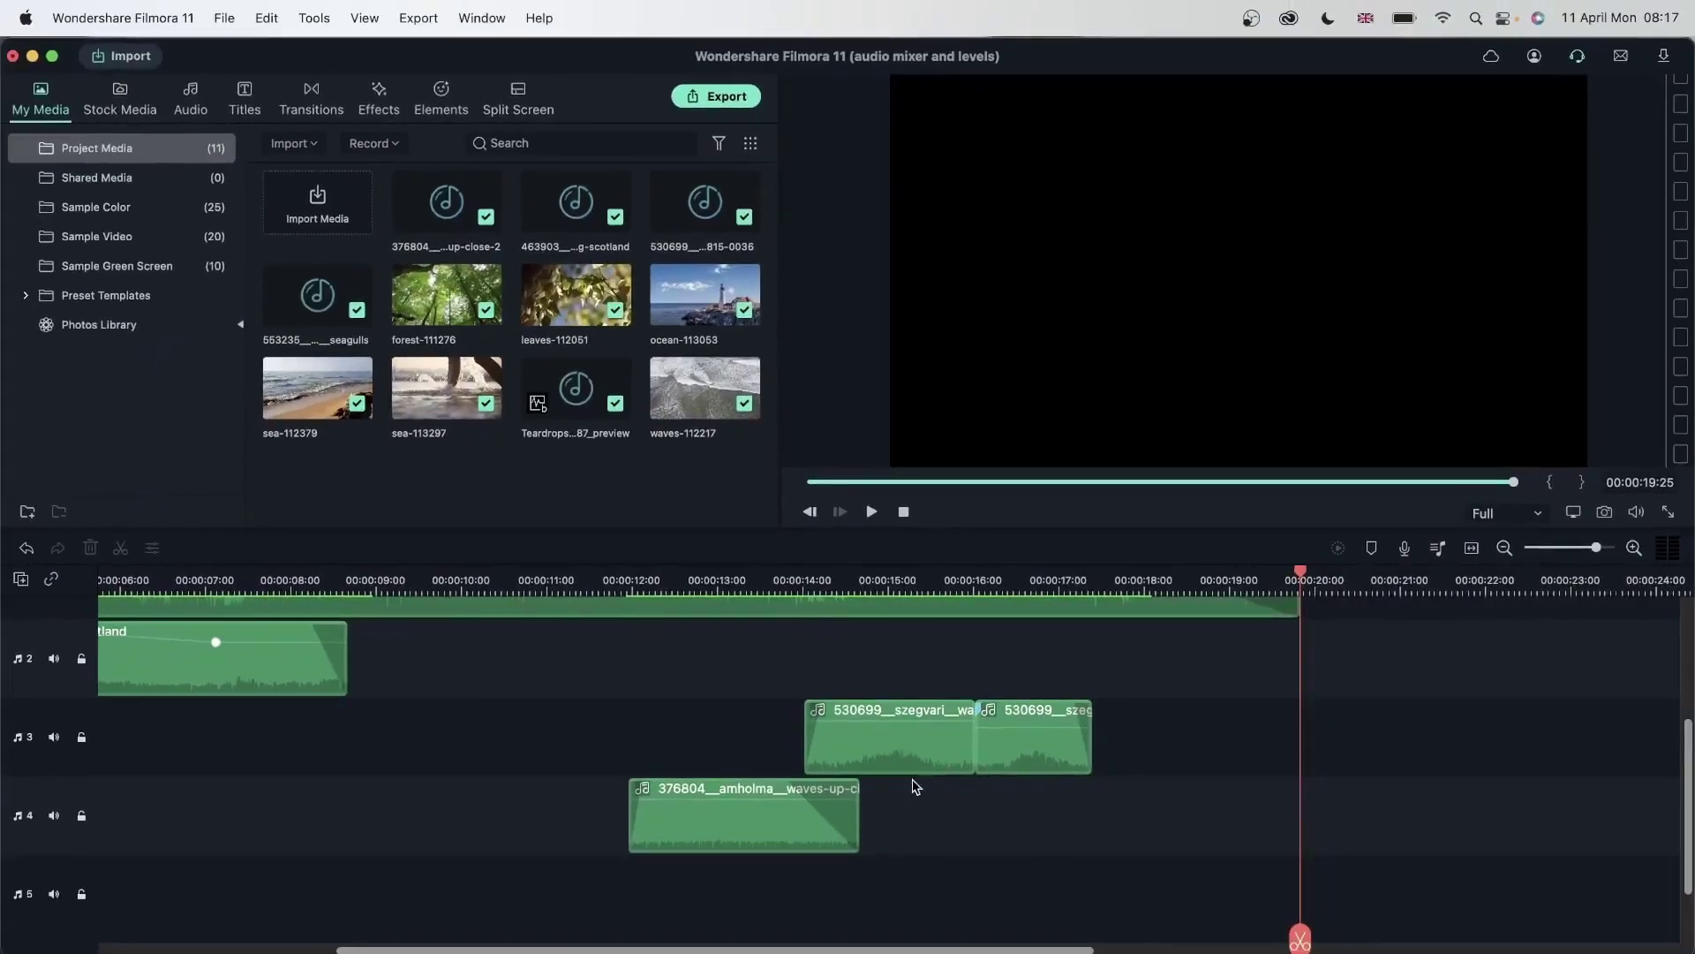
double_click(786, 814)
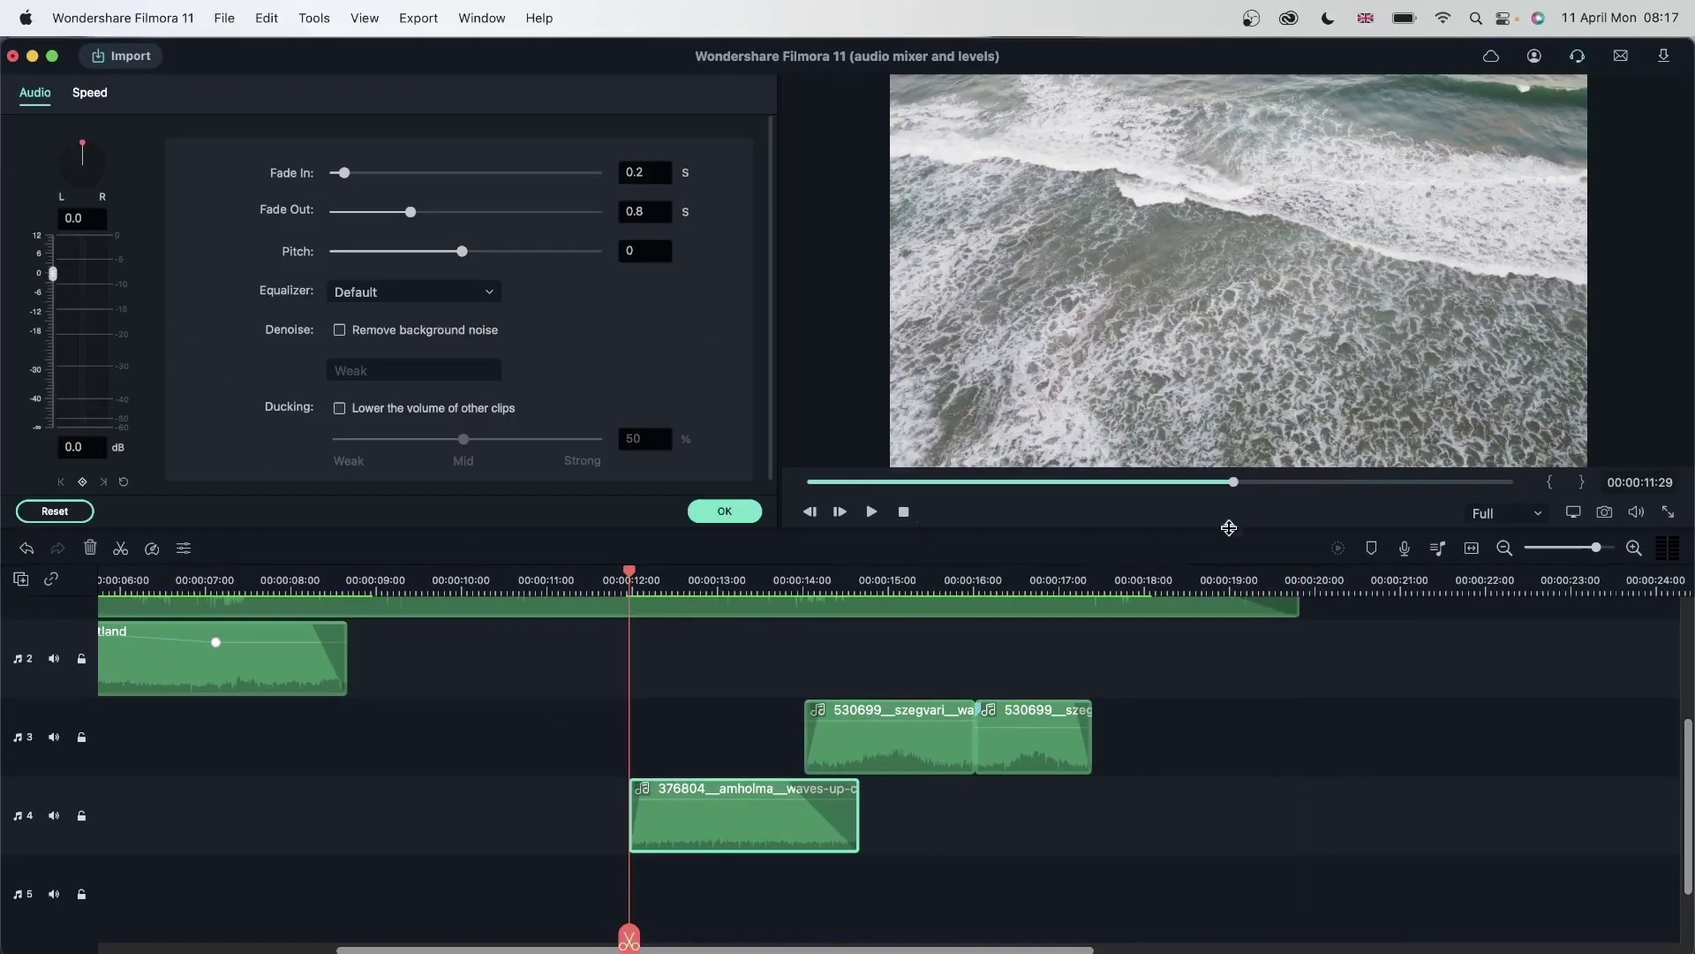
left_click(1438, 547)
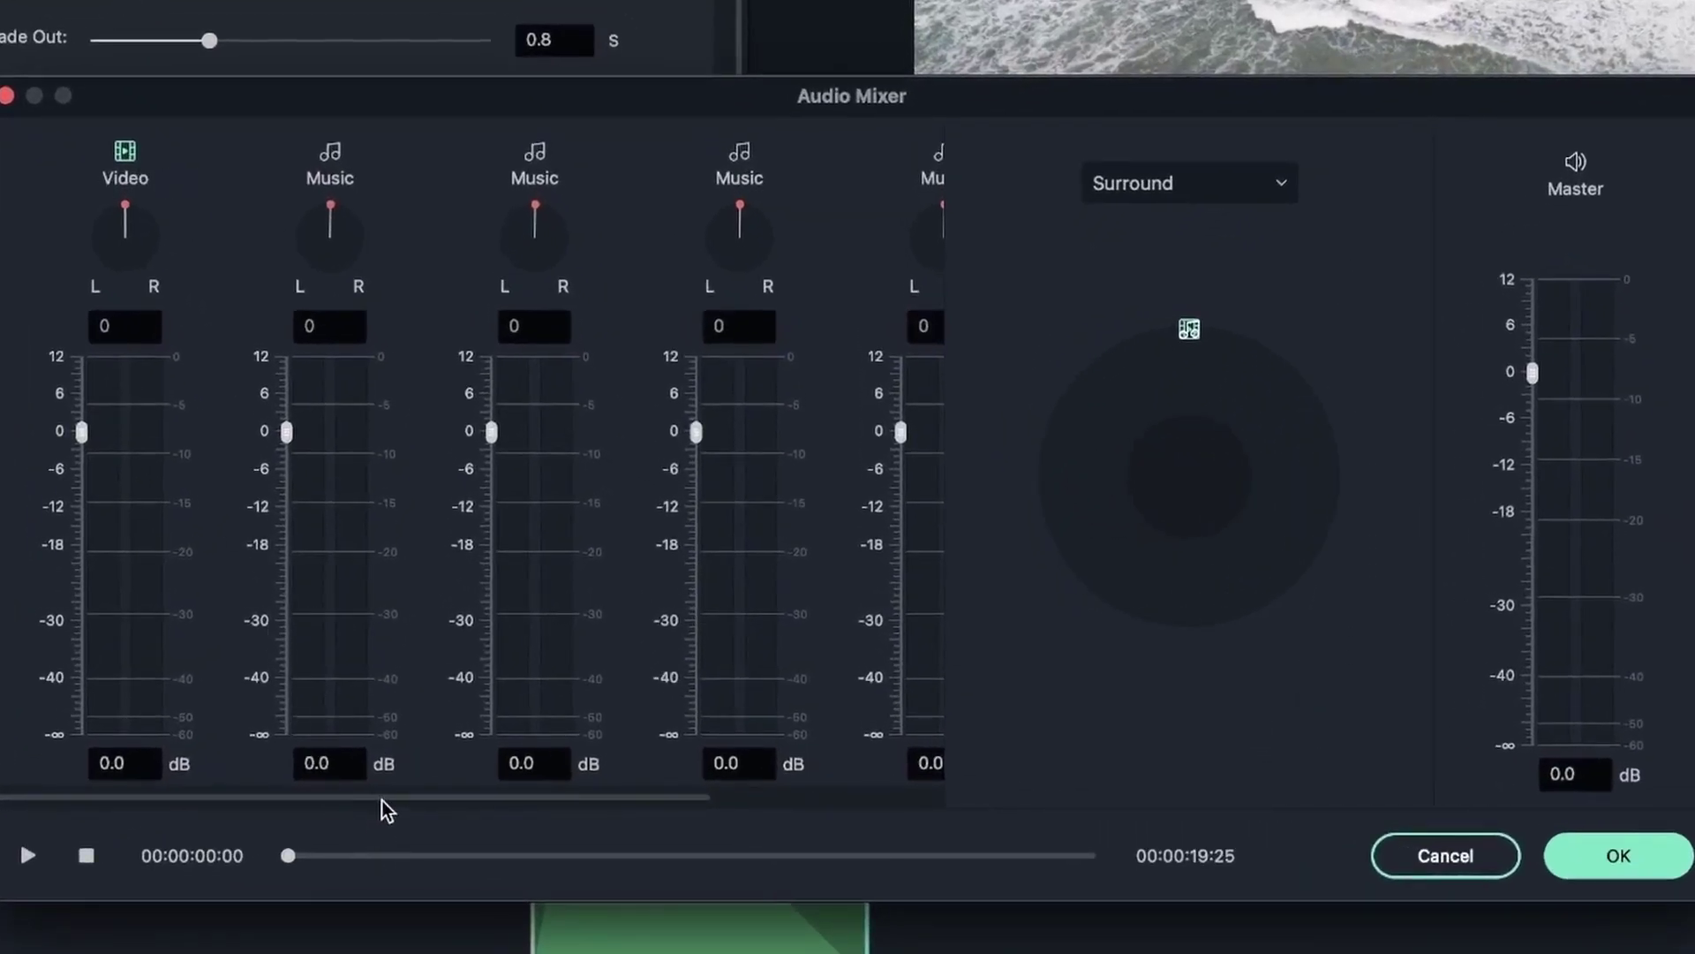
Play the mix from the start to 00:00:02:22 in the Audio Mixer, with the last Music track's meter in view
left_click_drag(382, 799, 524, 795)
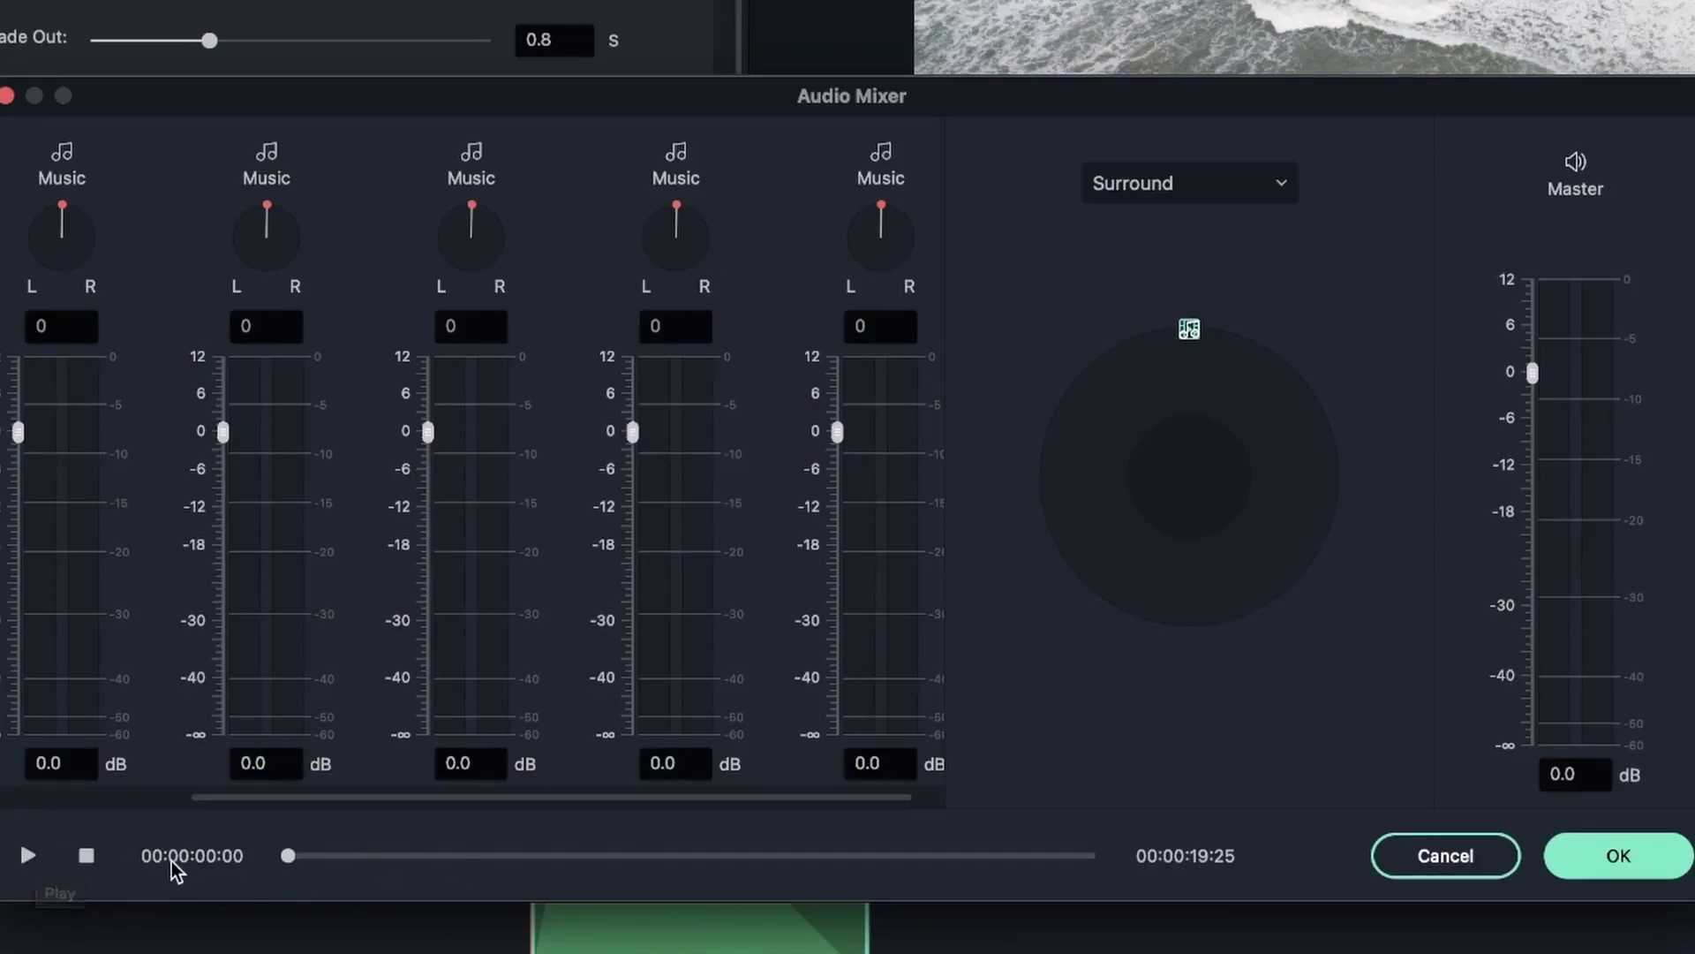
left_click(28, 855)
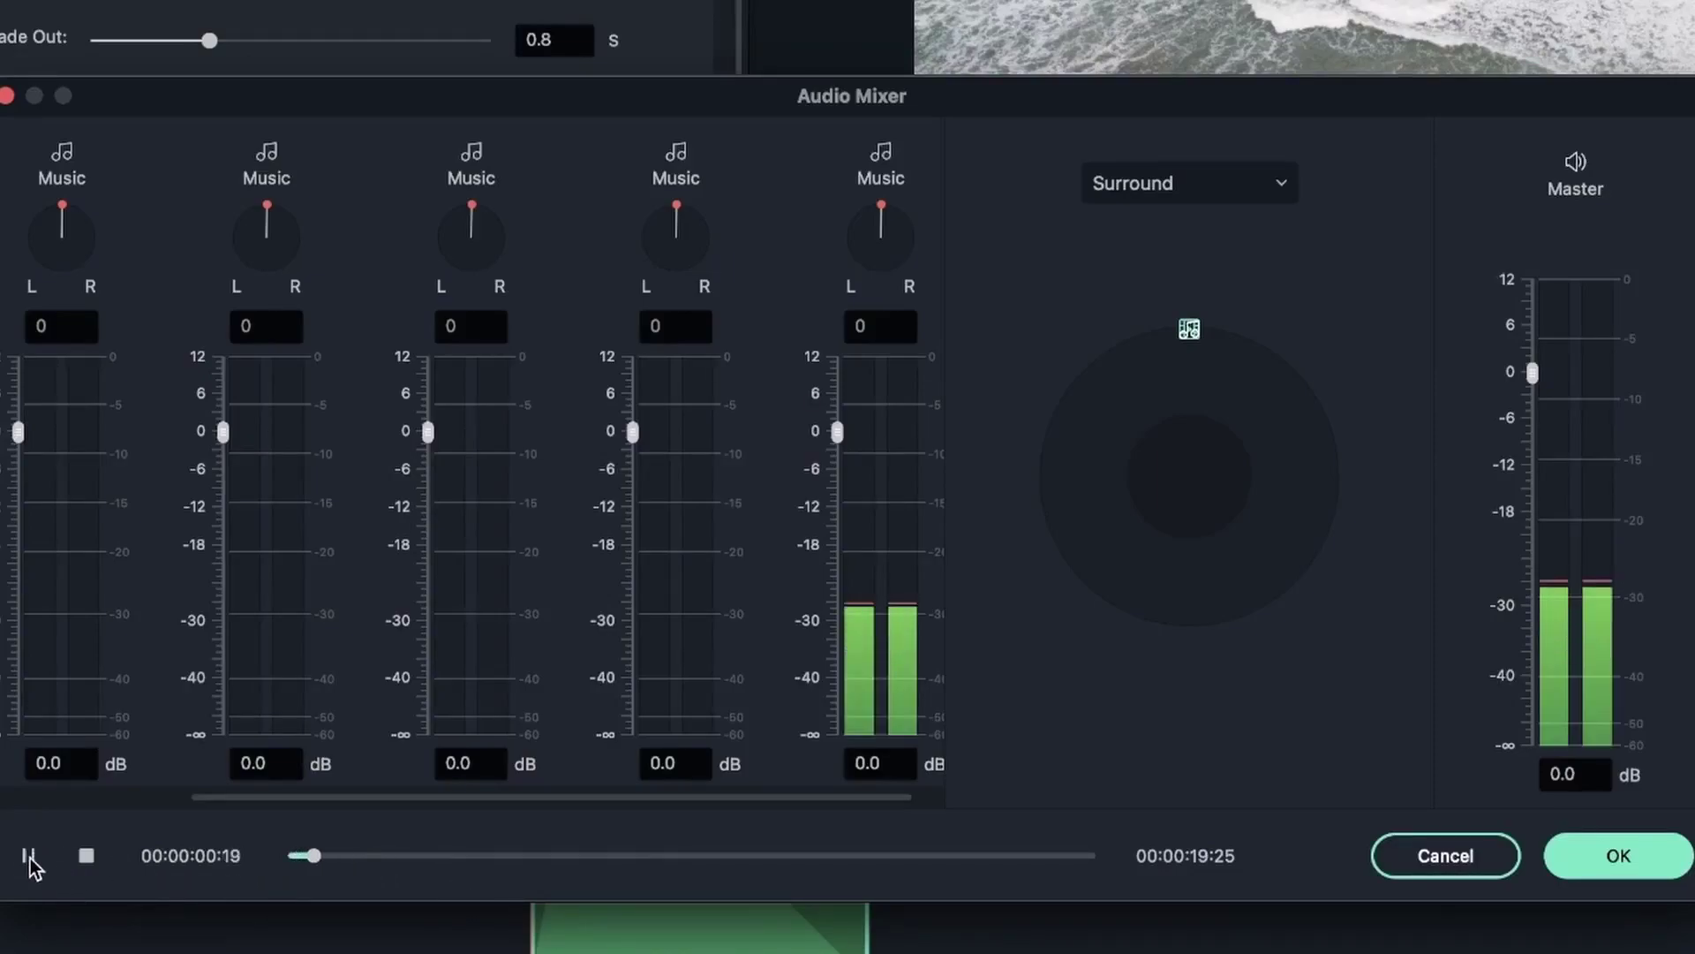
left_click(28, 855)
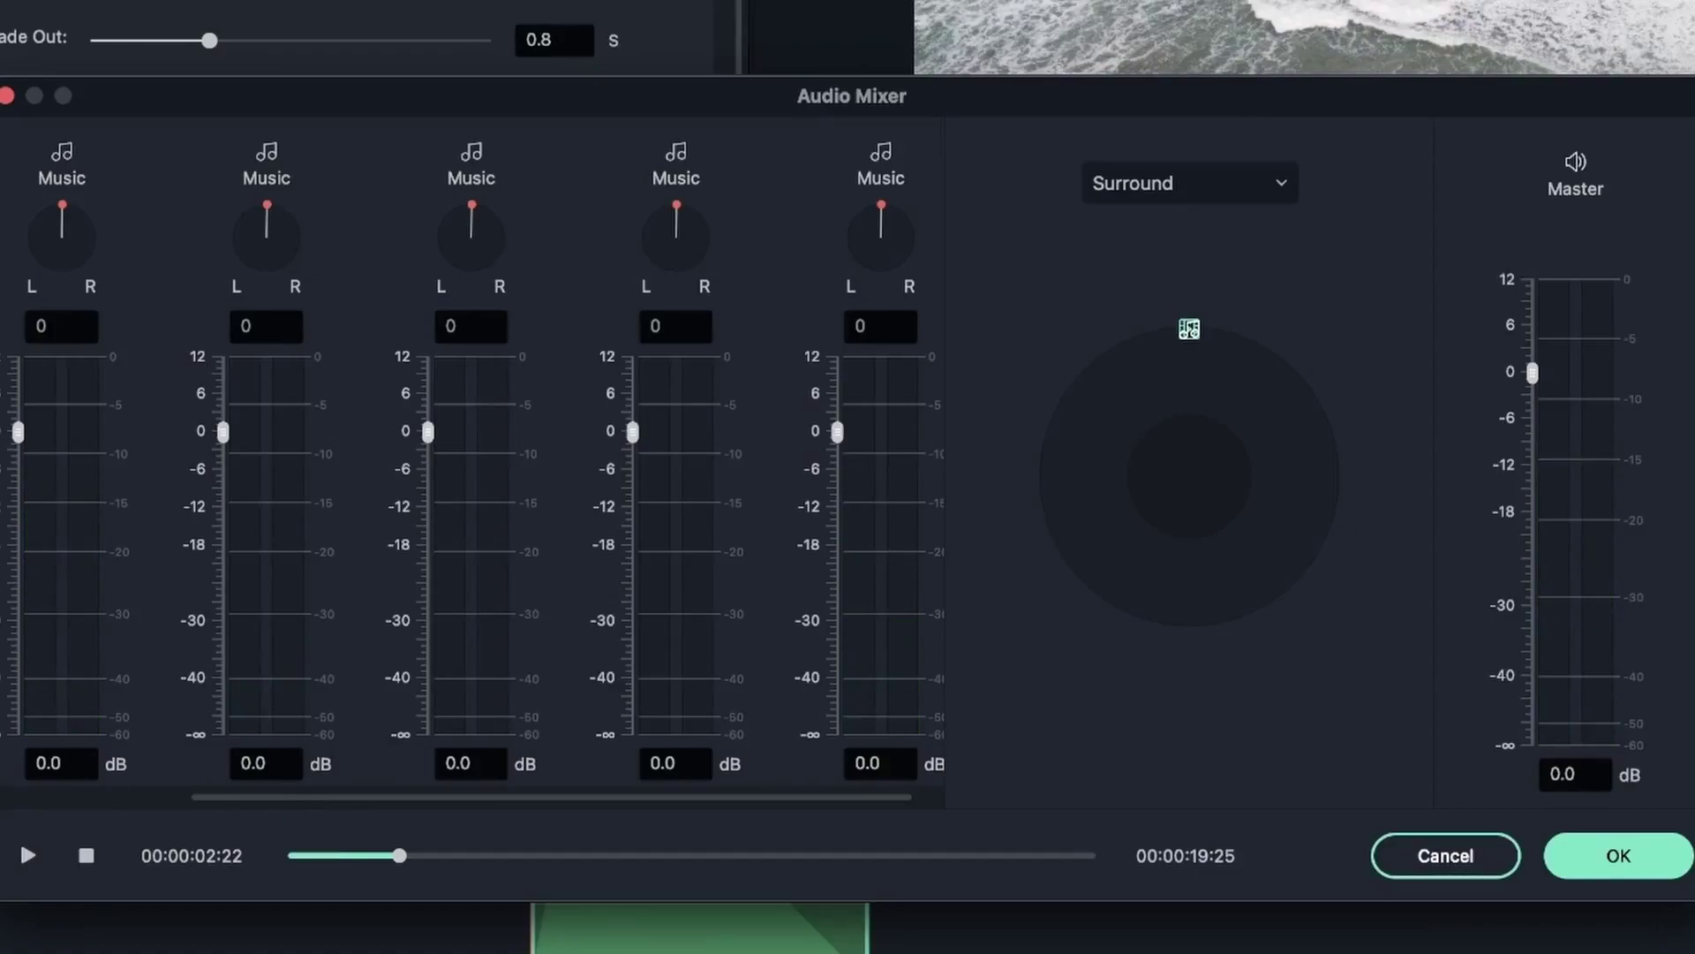
Try raising the second Music track's volume and reset it to 0 dB
left_click_drag(224, 431, 188, 353)
key("Tab")
type("0")
key("Return")
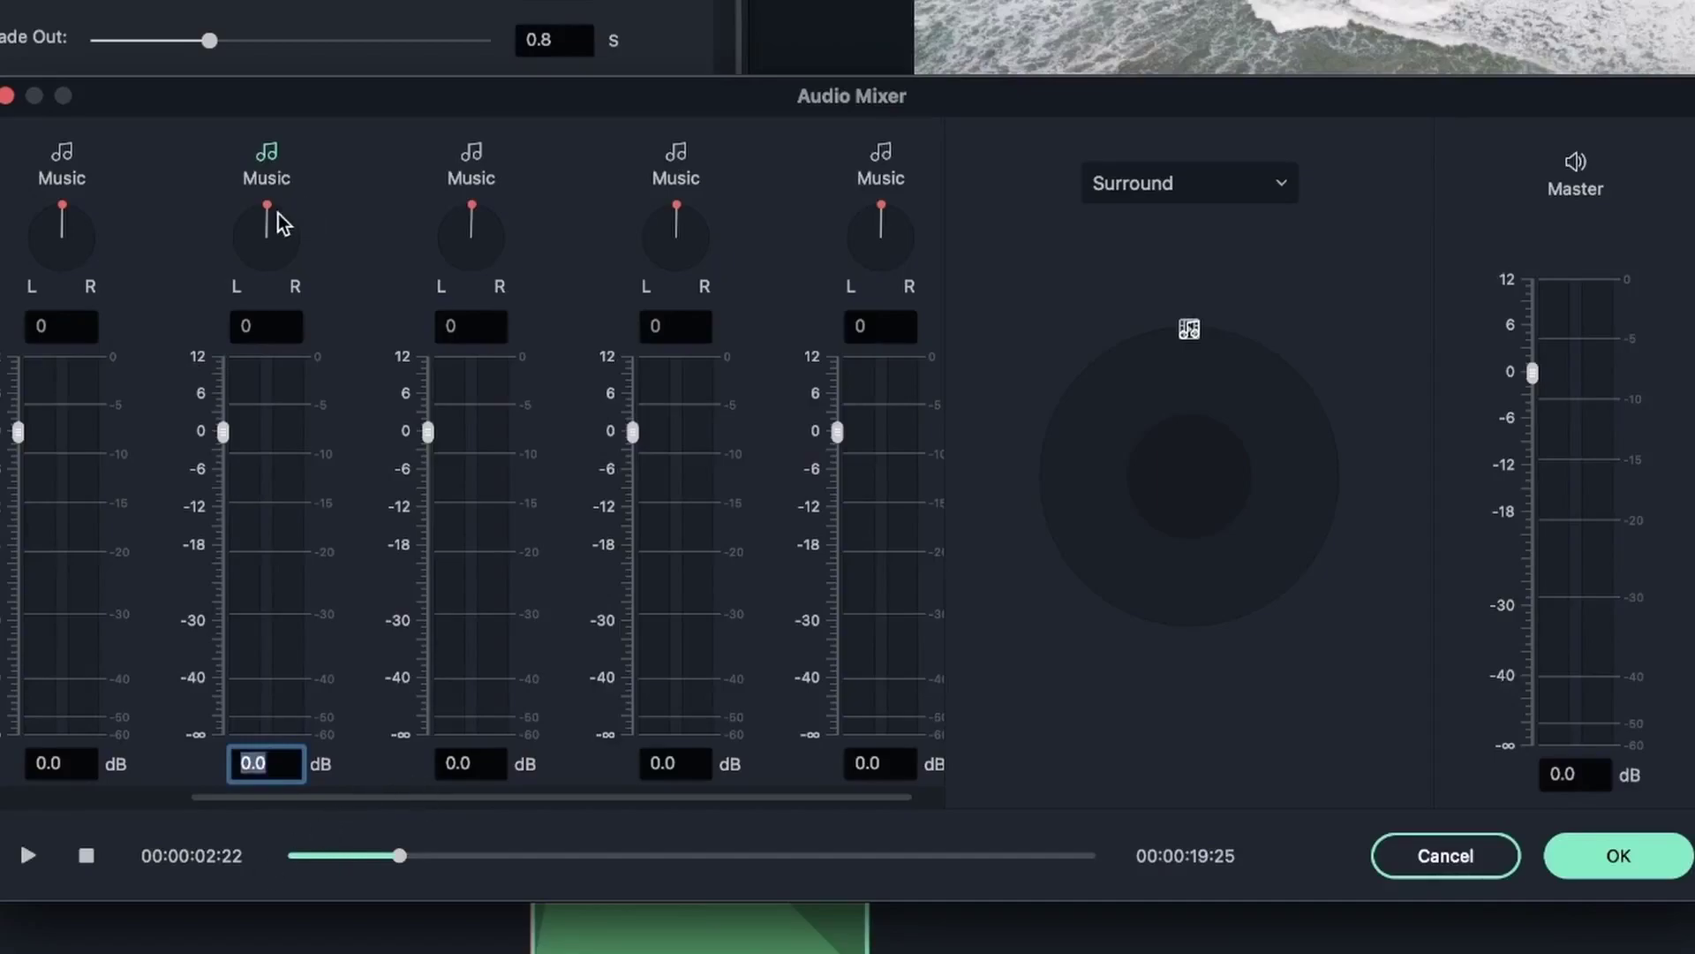
Try panning the second Music track to the left at about -80 and reset its balance to 0
left_click_drag(268, 215, 105, 481)
double_click(284, 322)
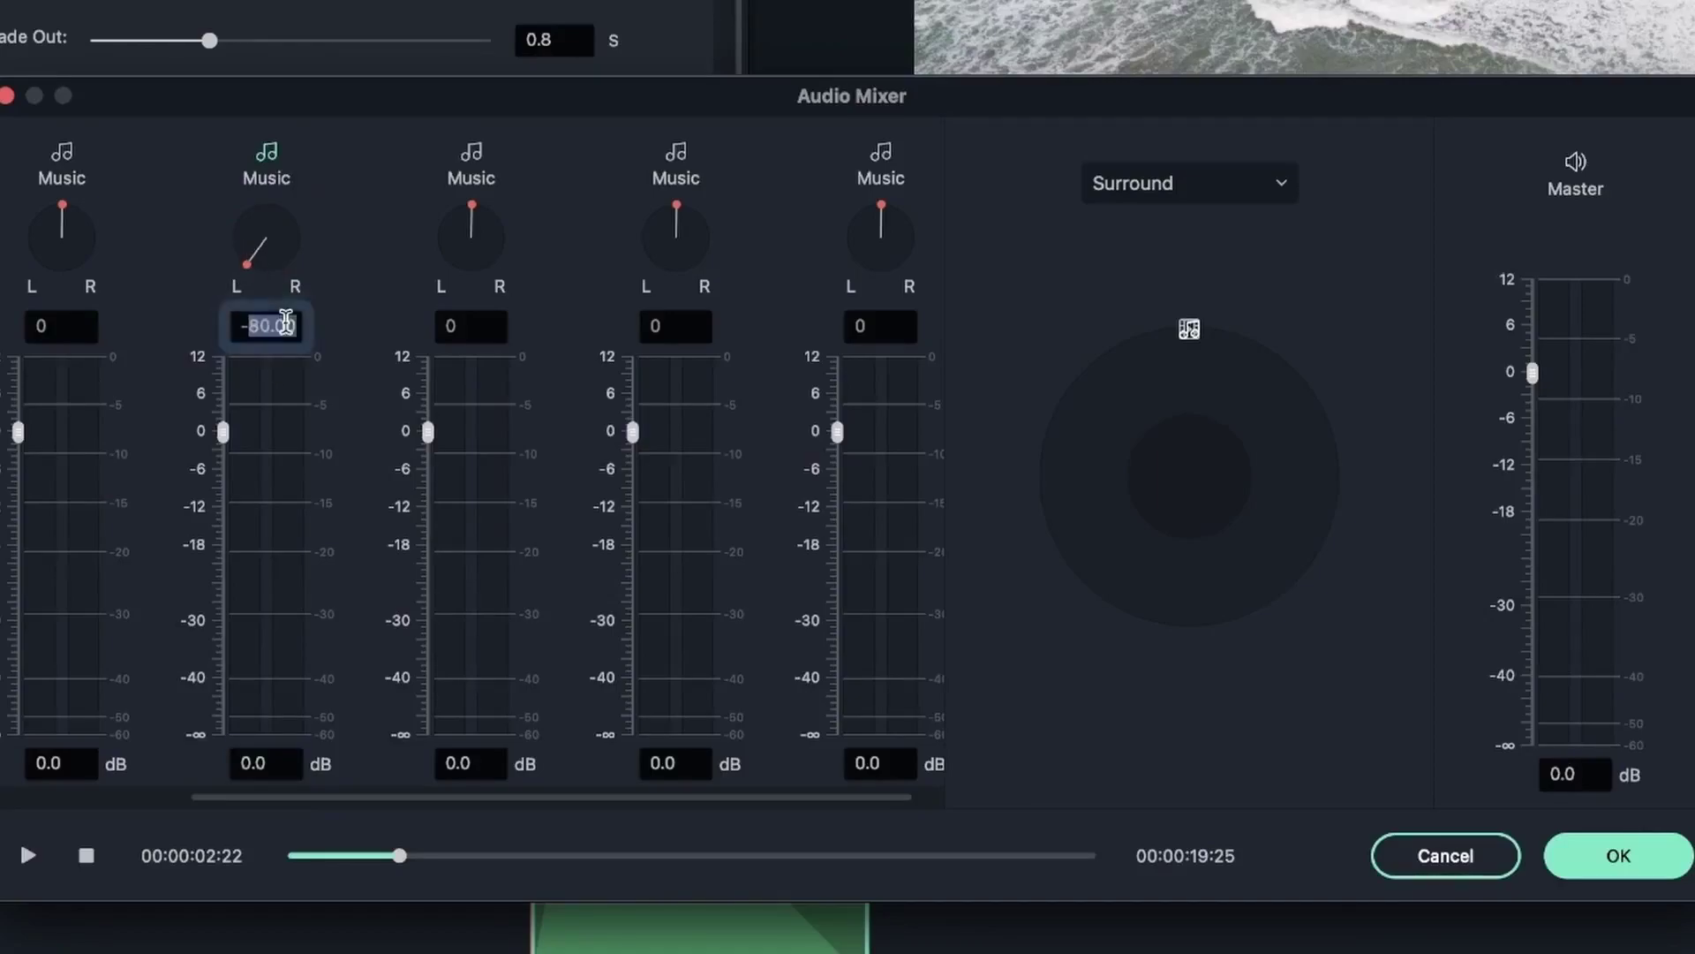
type("0")
key("Return")
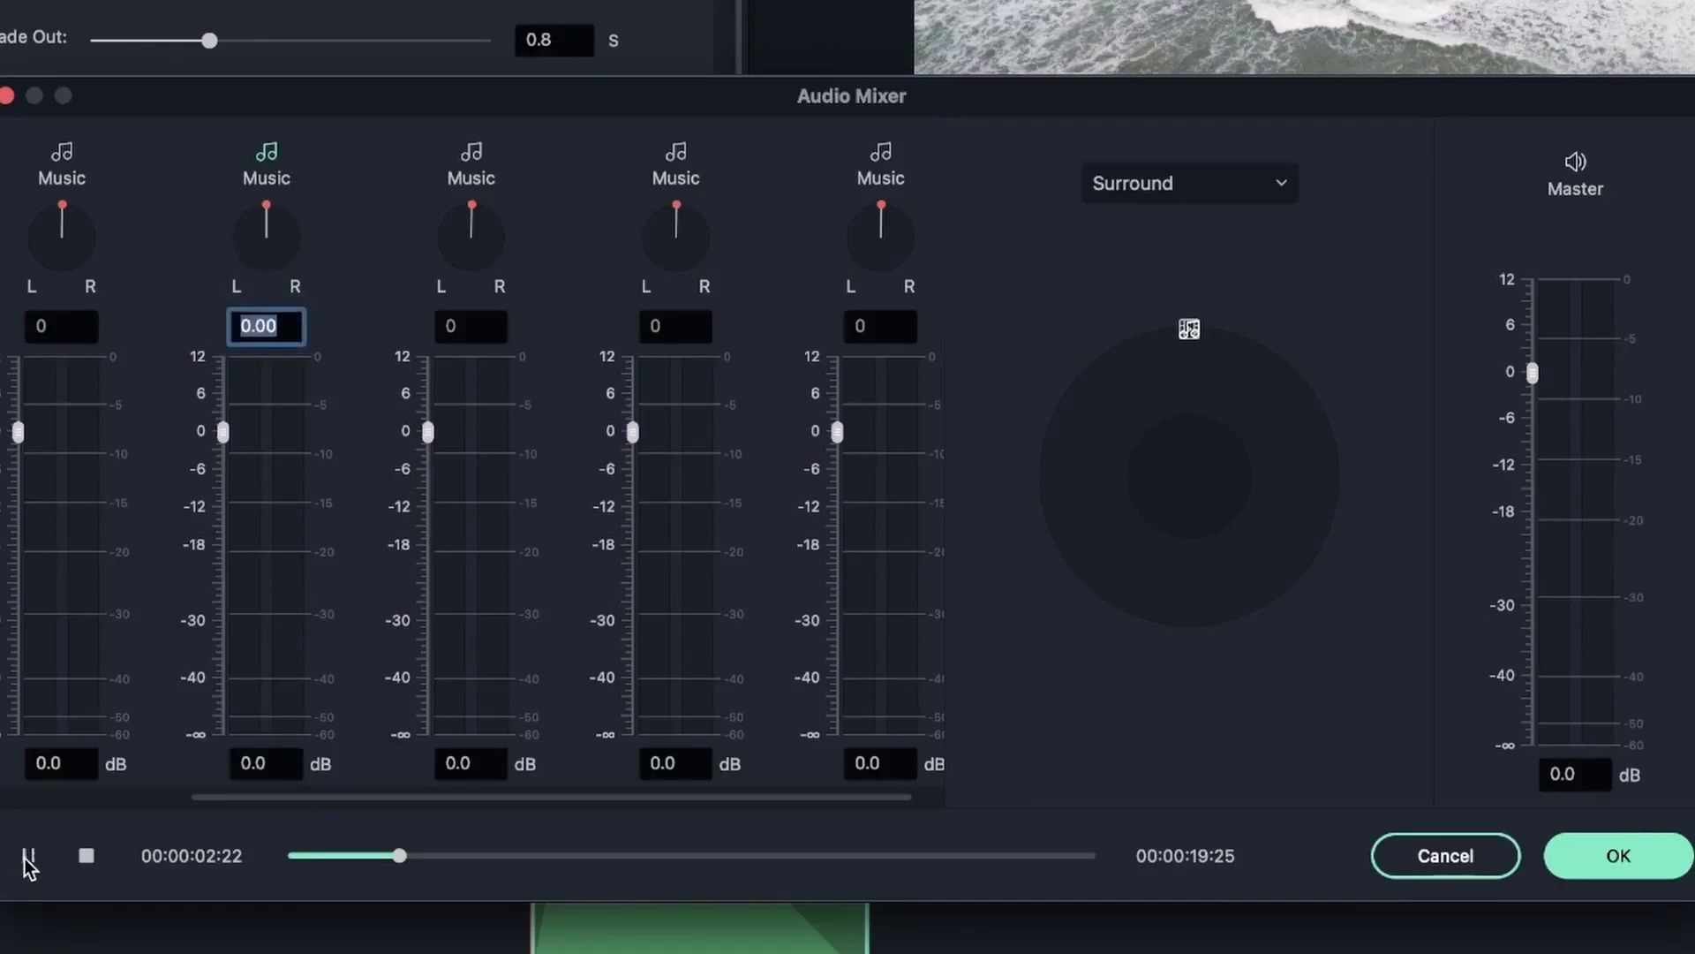
Play the mix from 00:00:02:22 to 00:00:10:14 and watch the track and Master meters
left_click(27, 856)
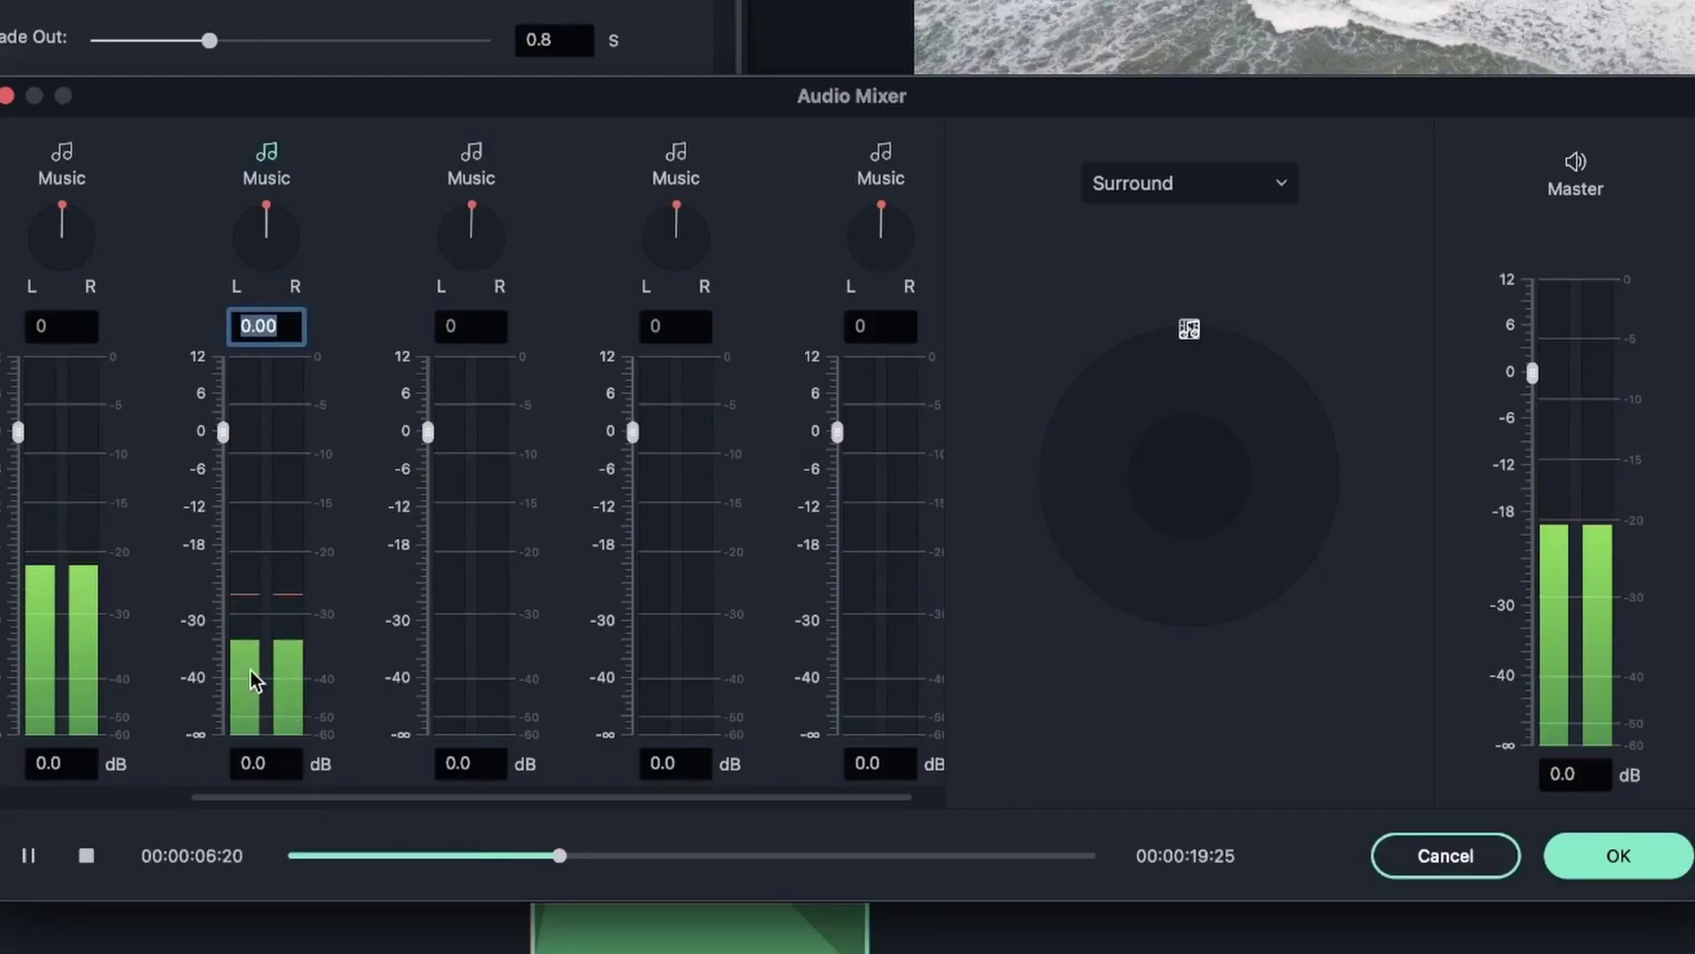
left_click(29, 855)
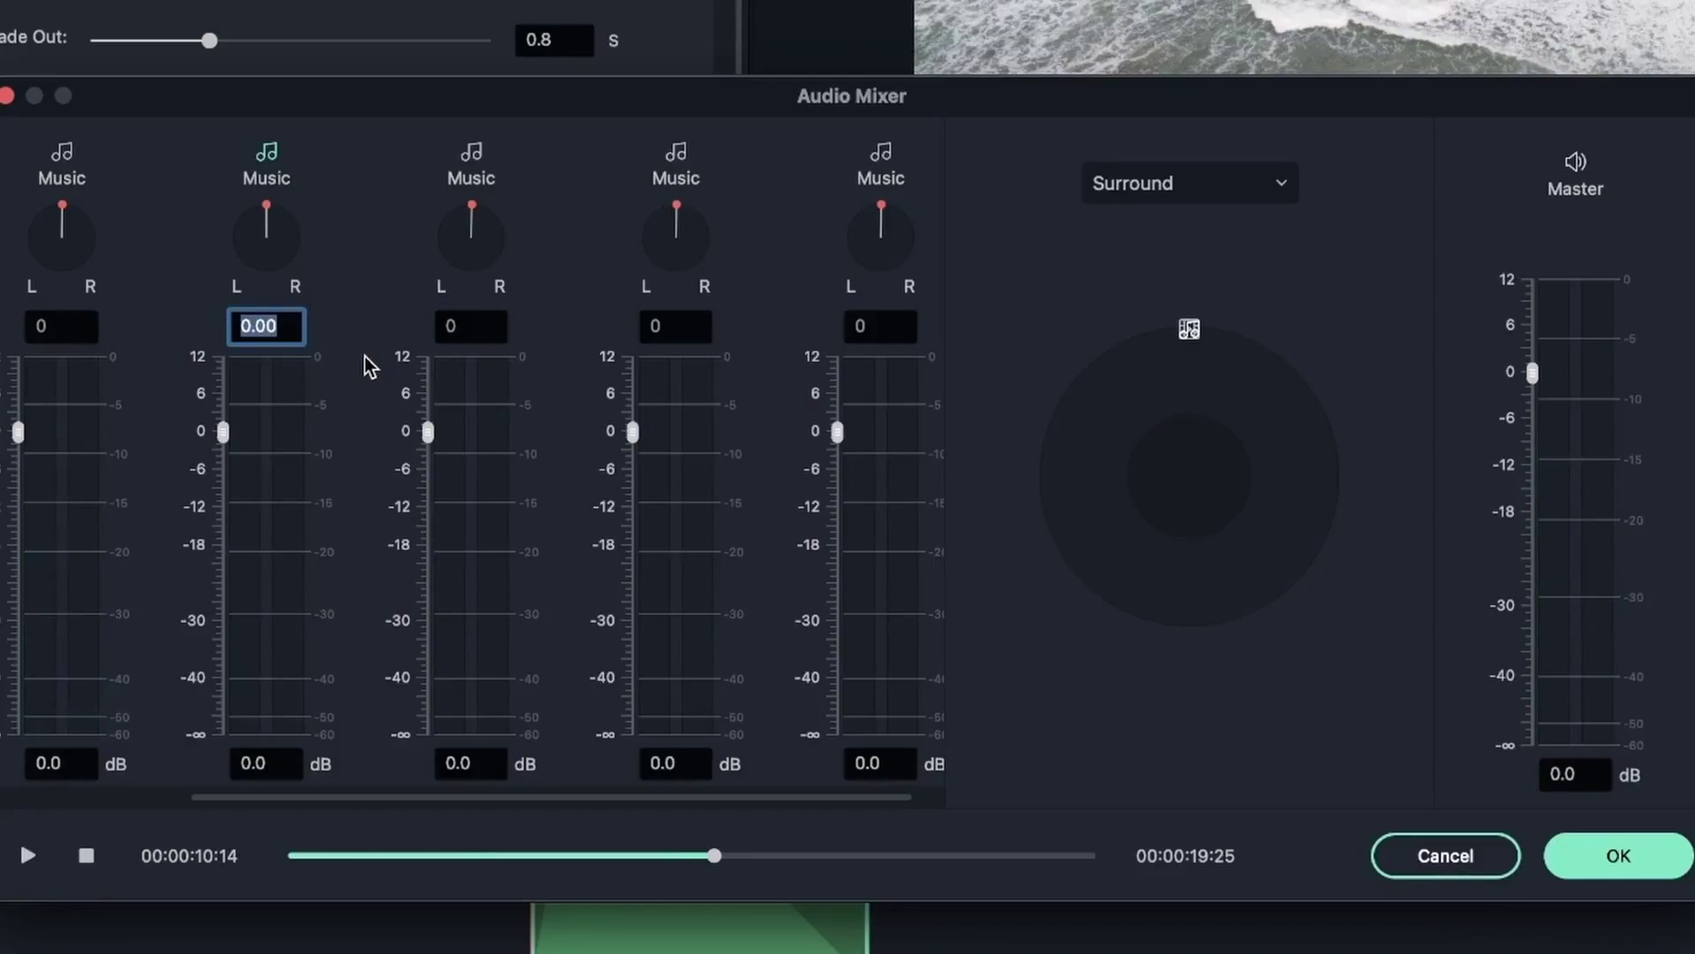
Try panning the second Music track to the right at 87 and reset its balance to 0
left_click_drag(269, 234, 300, 267)
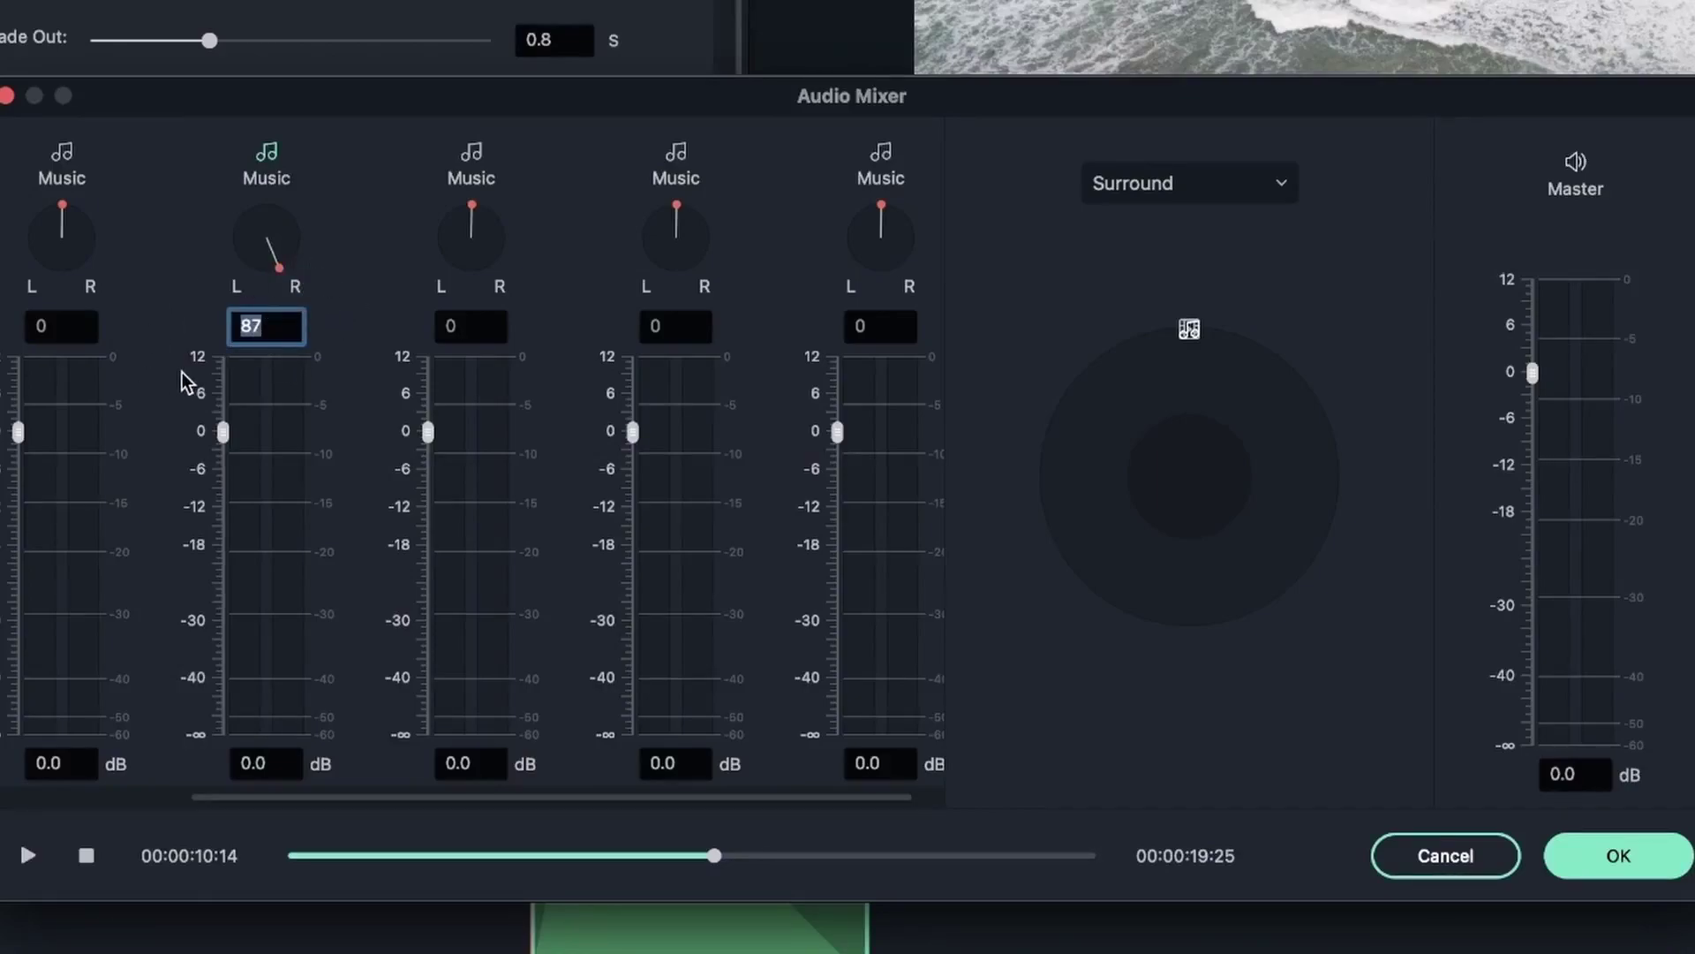
type("0")
key("Return")
Try the Master volume at -29.5 dB and play the mix from 00:00:10:14 to 00:00:14:00
scroll(605, 424, "right", 2)
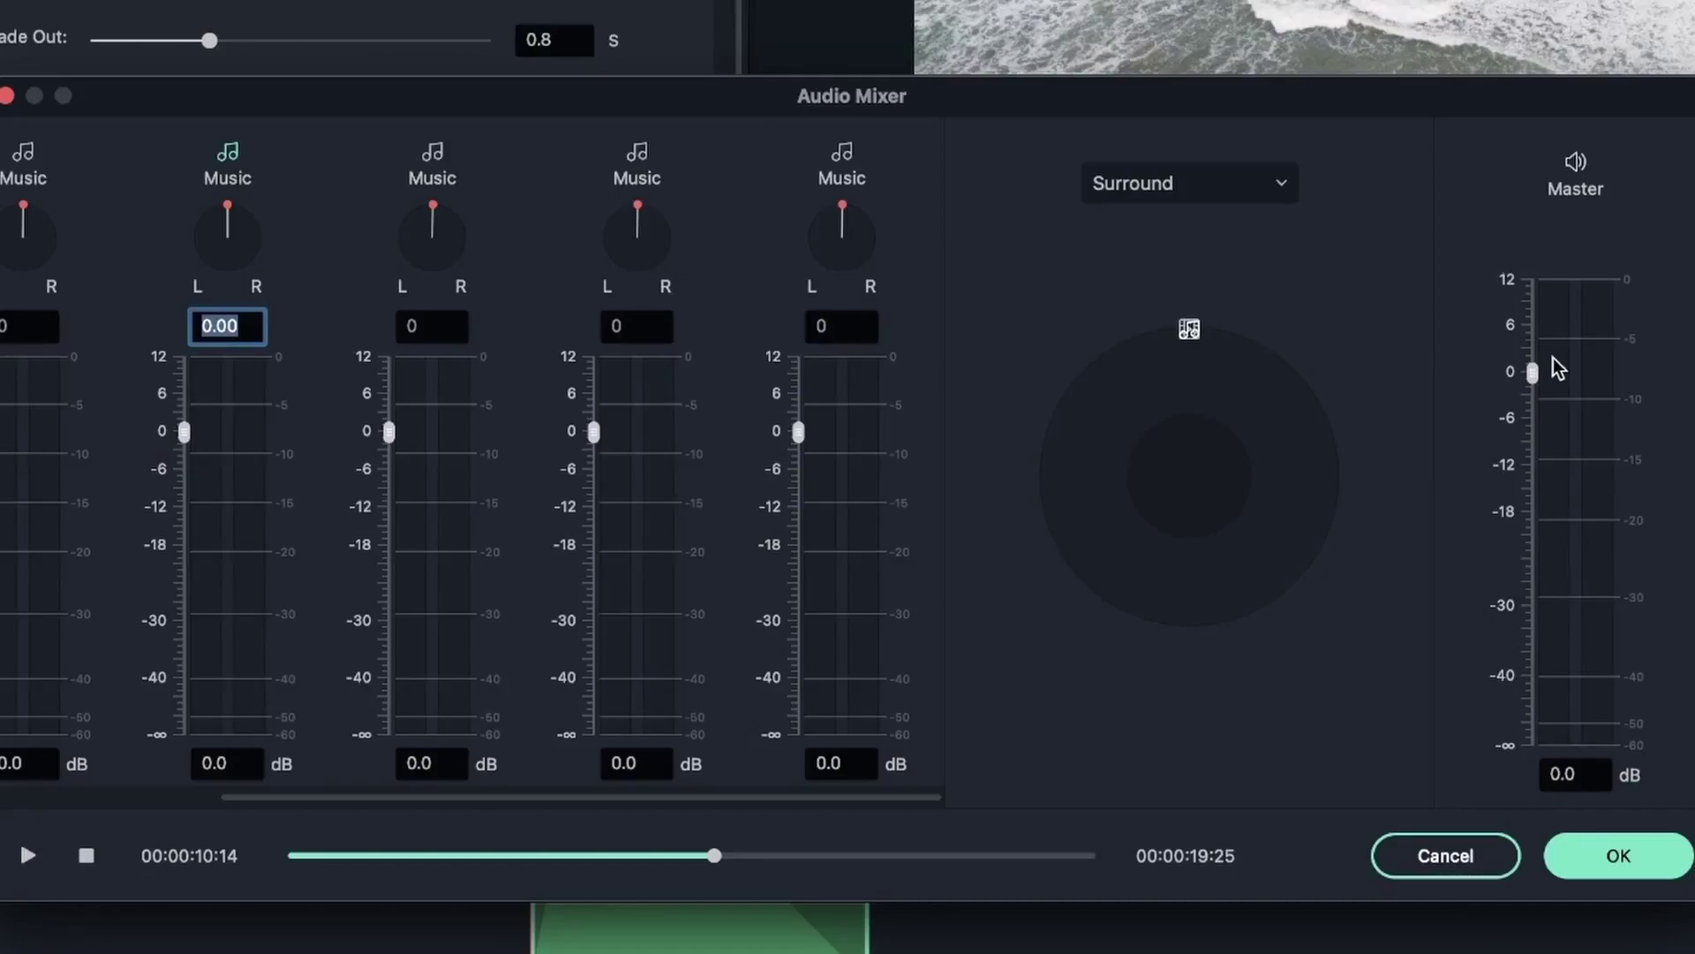
left_click_drag(1532, 380, 1524, 620)
left_click(27, 857)
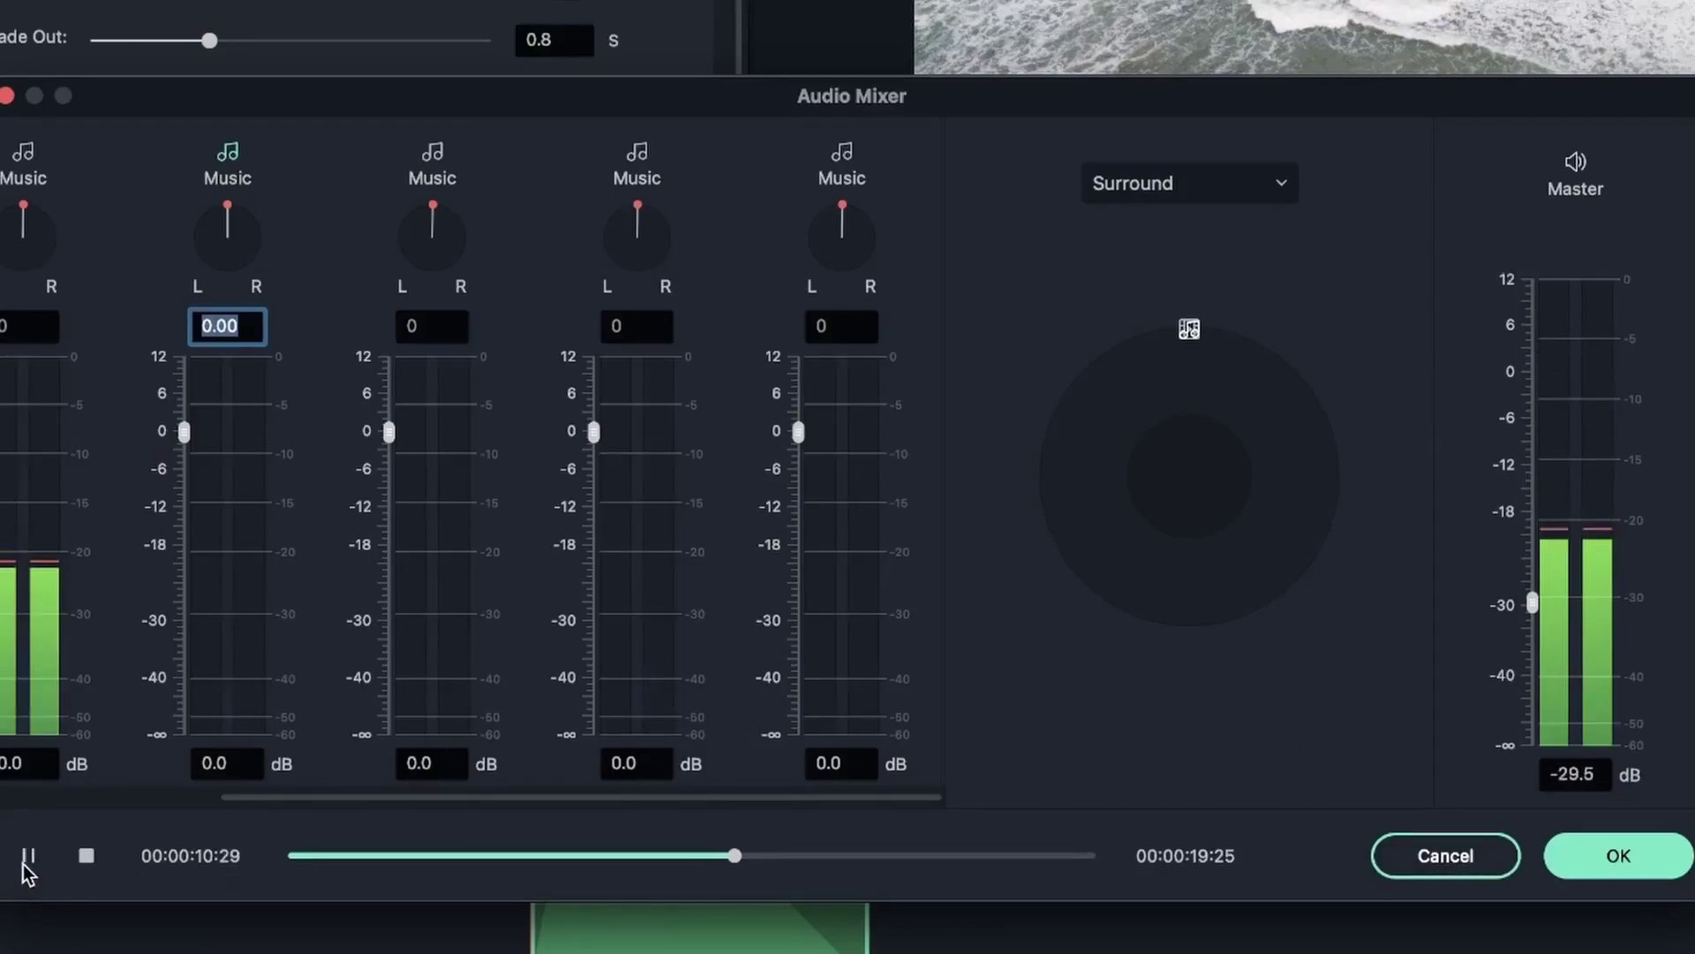
left_click(27, 857)
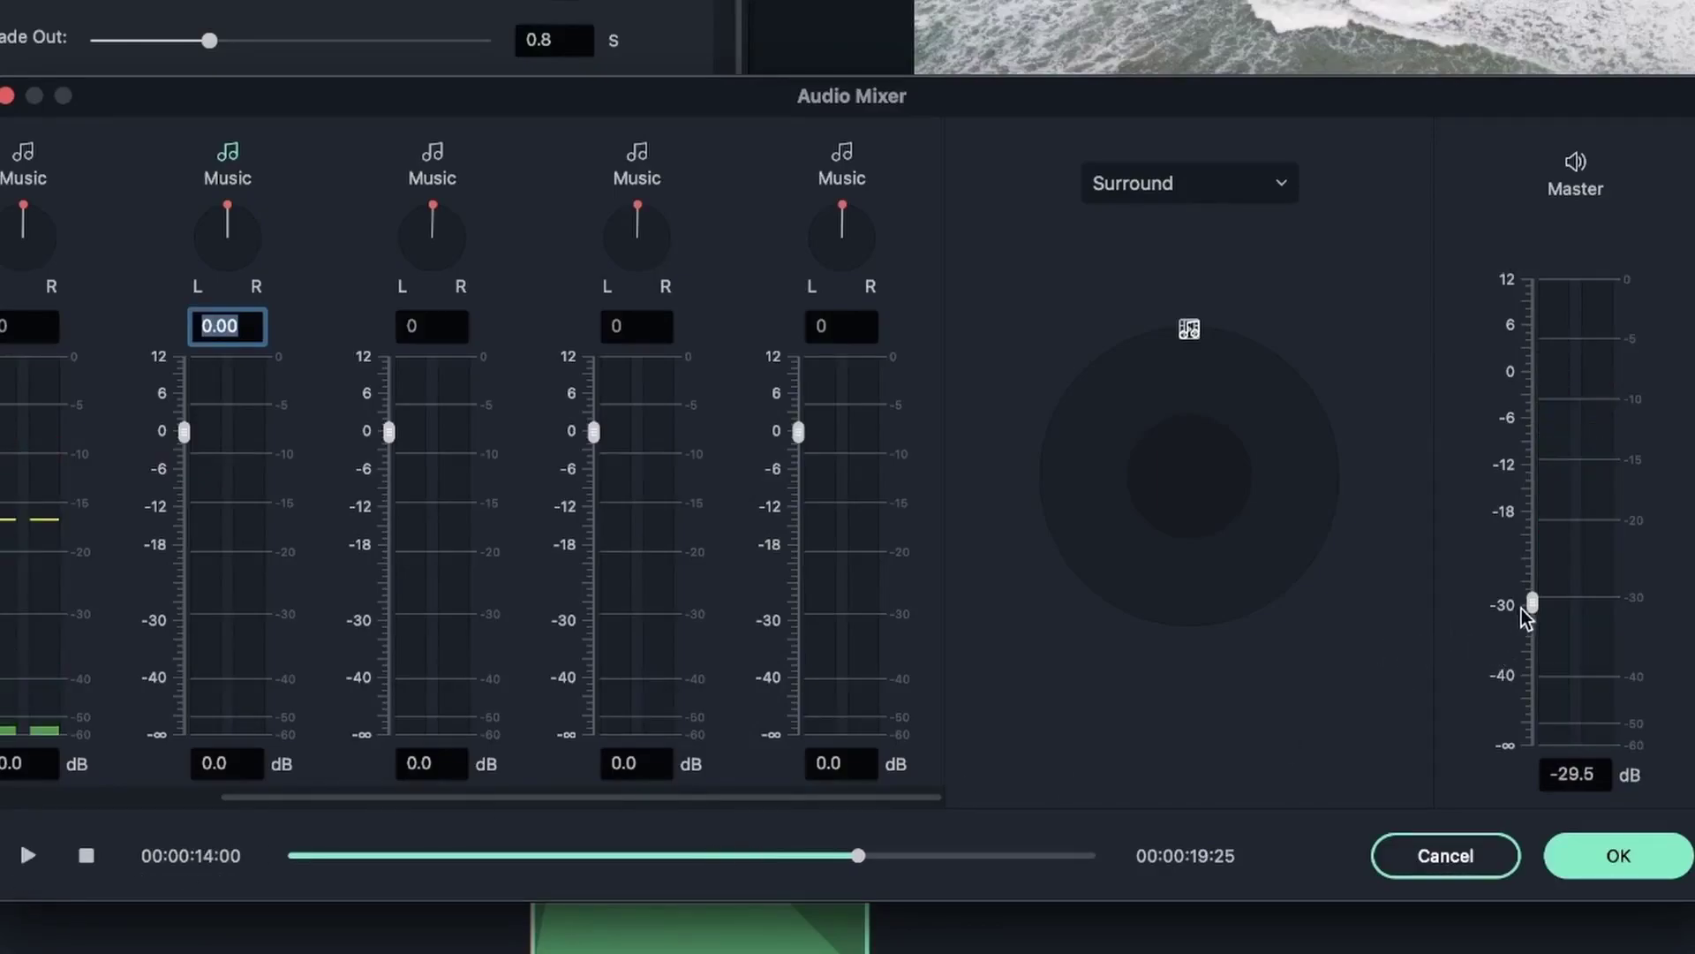
Try Master volumes of 3.0 and -14.8 dB during playback, set it to 4.2 dB, and return the mixer playhead to the start
left_click_drag(1534, 606, 1571, 358)
key("space")
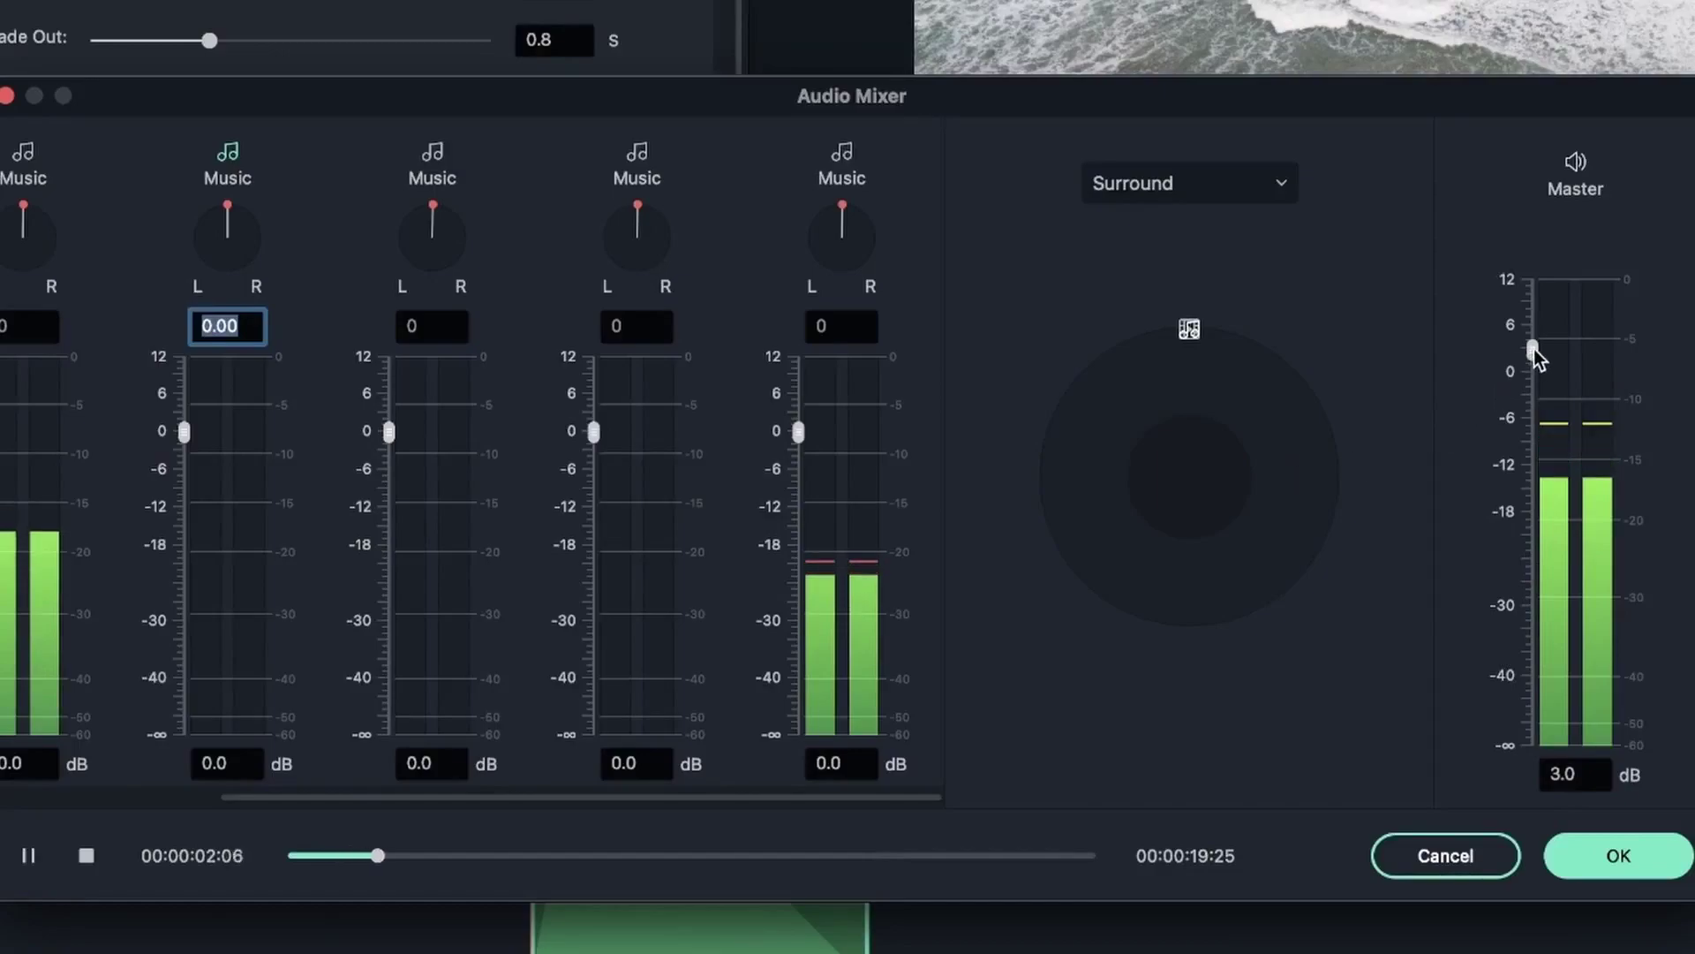
left_click_drag(1533, 362, 1534, 488)
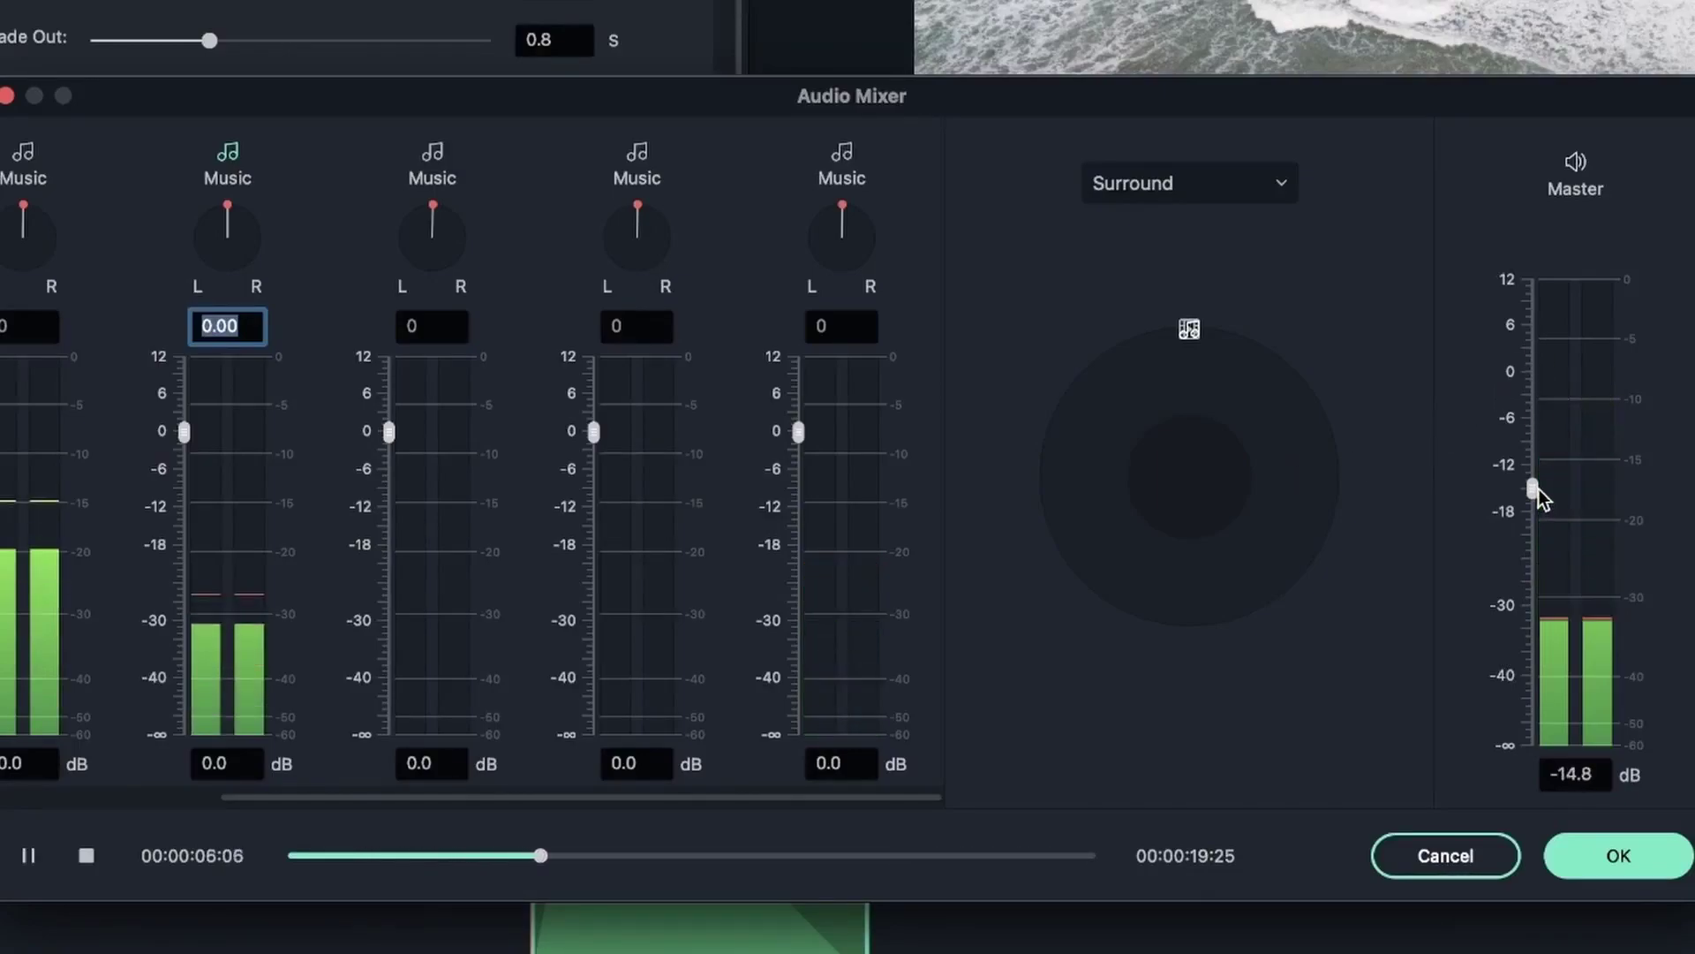
left_click_drag(1532, 489, 1537, 345)
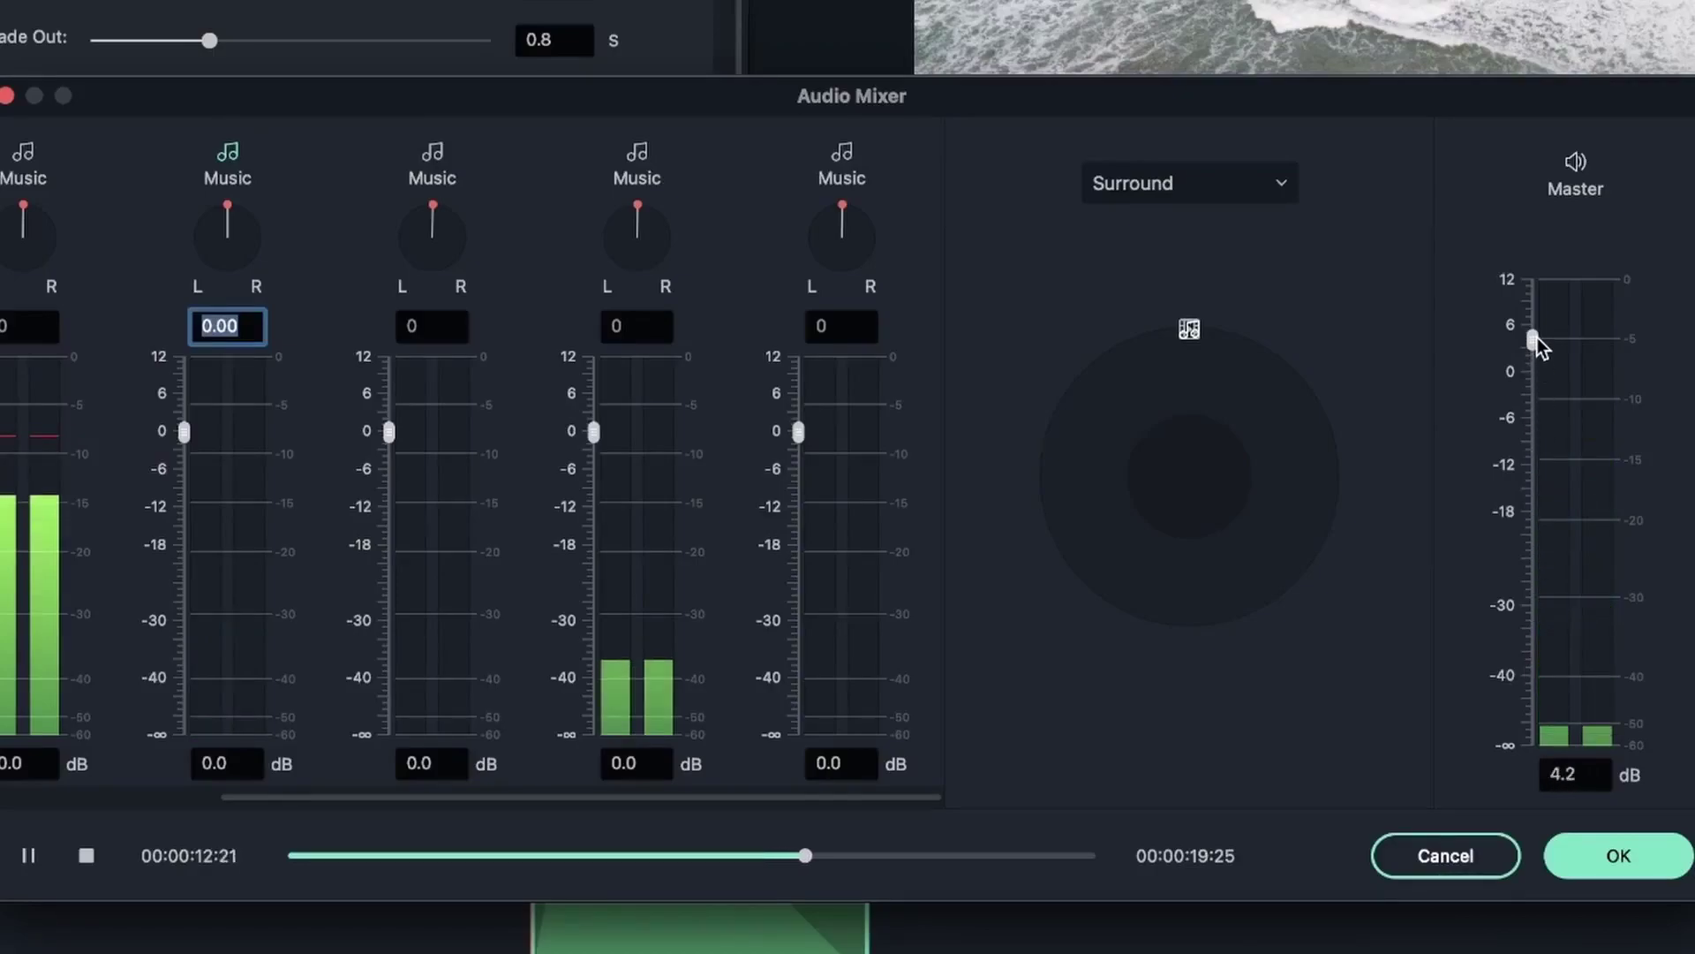
left_click(28, 854)
left_click_drag(876, 854, 157, 844)
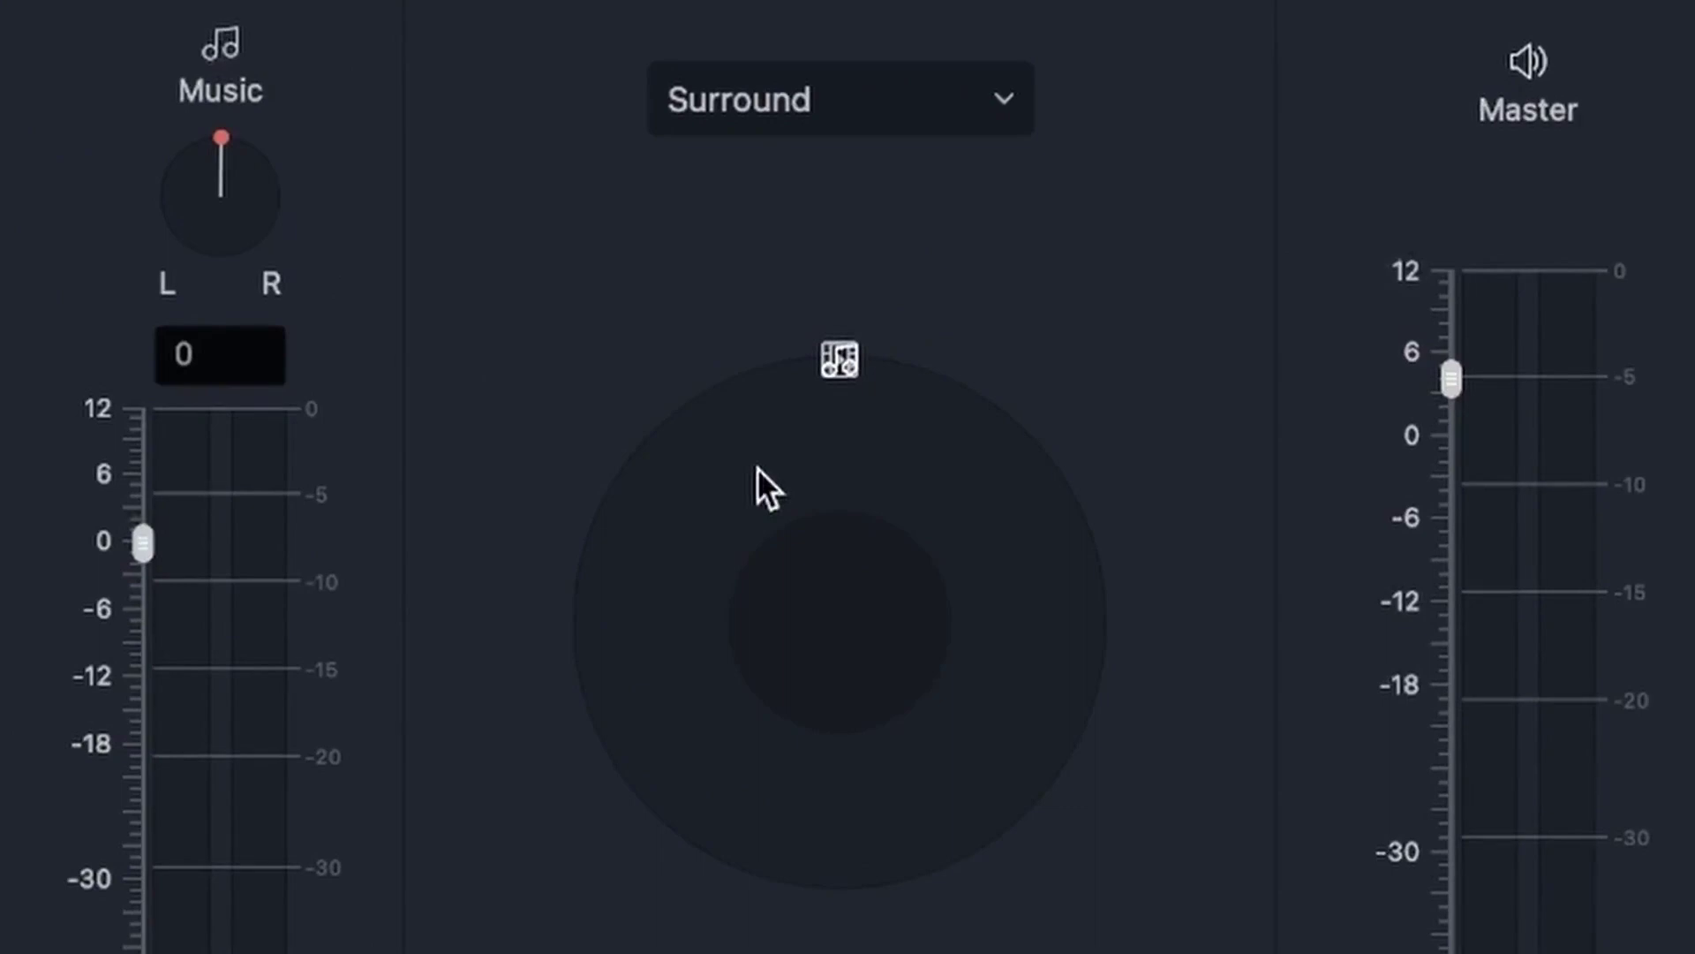
Switch the mixer from Surround to Stereo and pan the last Music track to 76
left_click(793, 112)
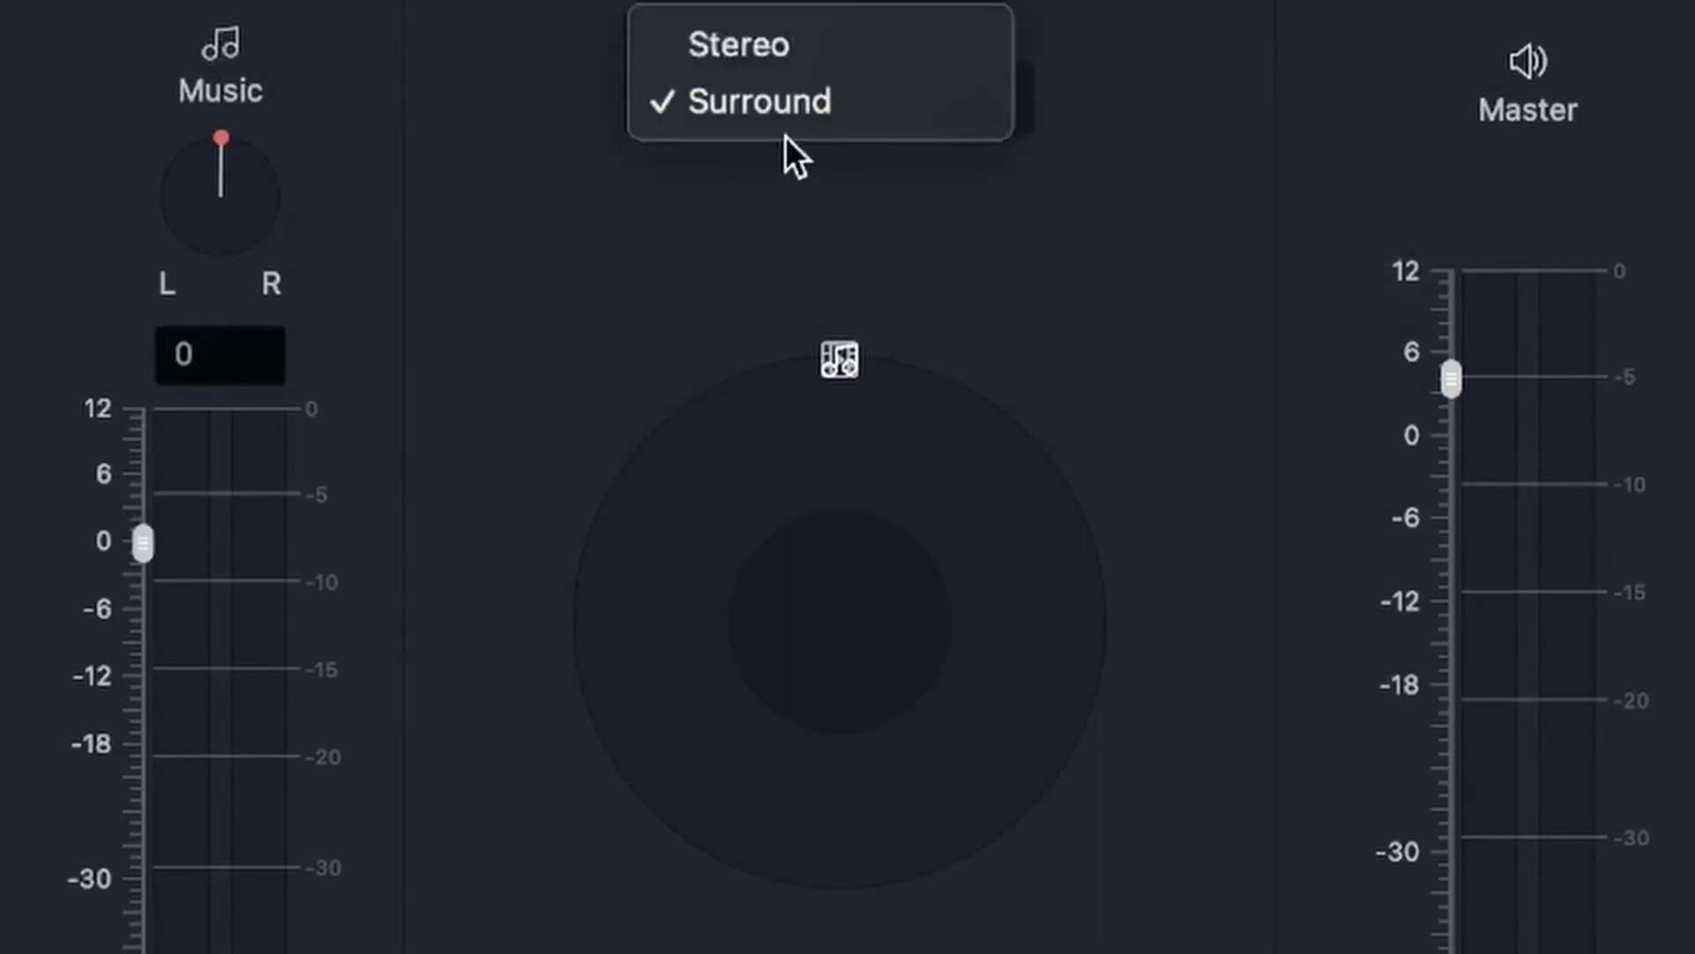
left_click(772, 55)
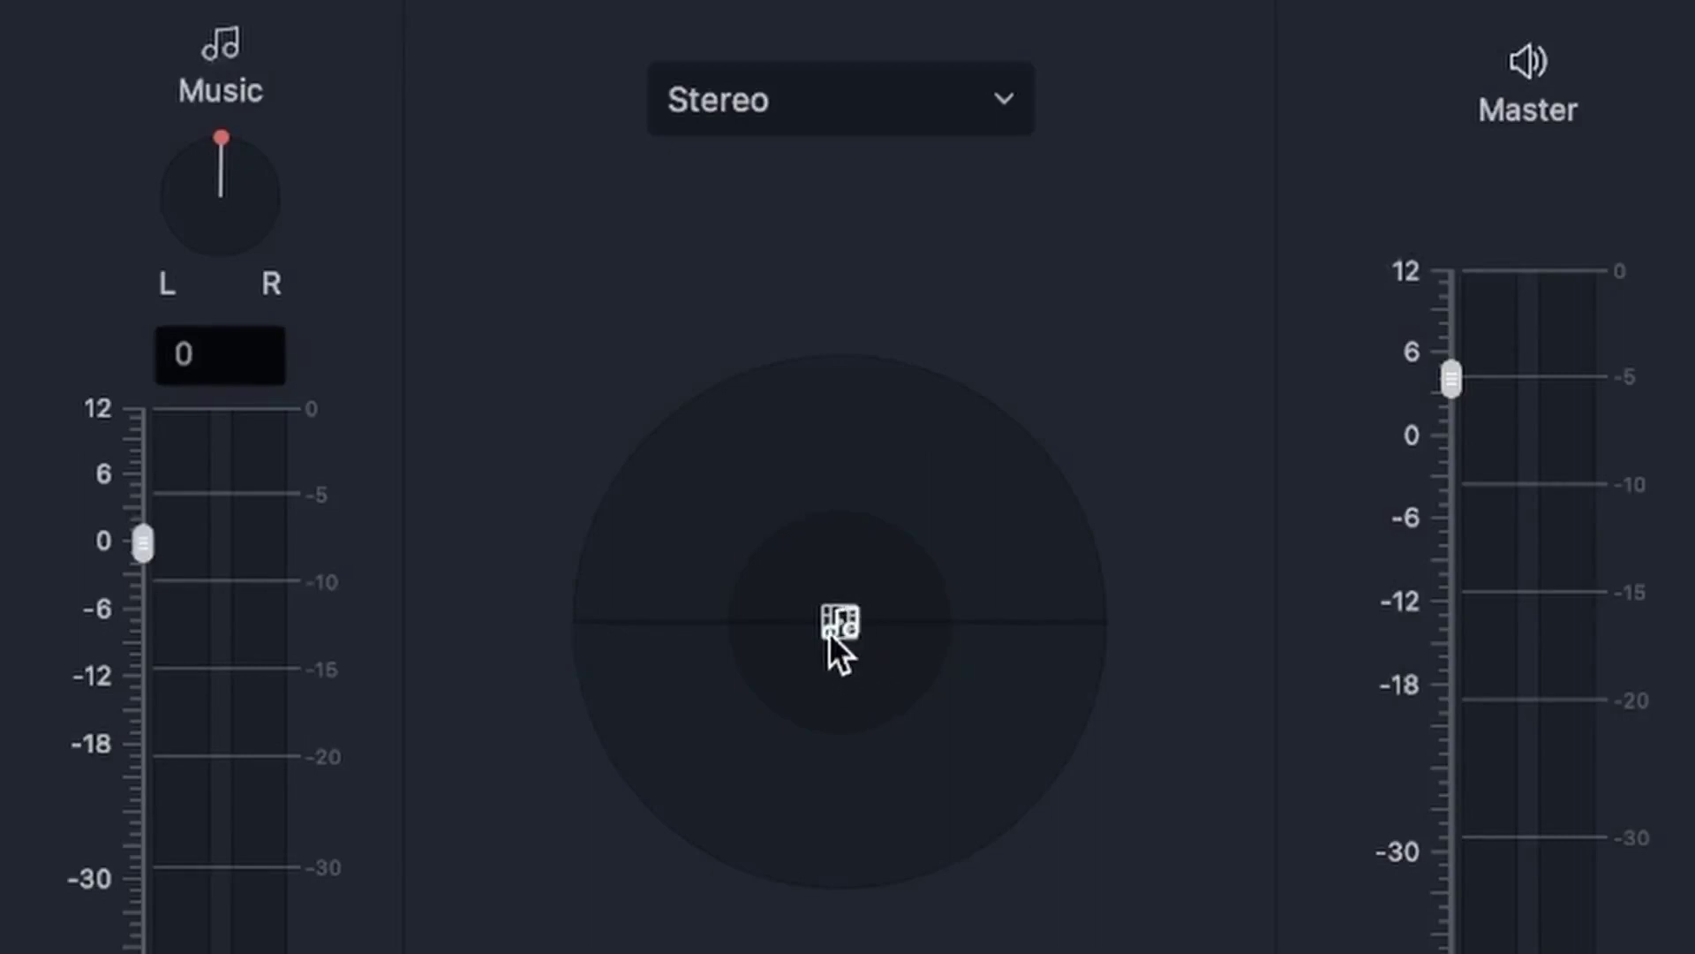
left_click_drag(839, 632, 987, 624)
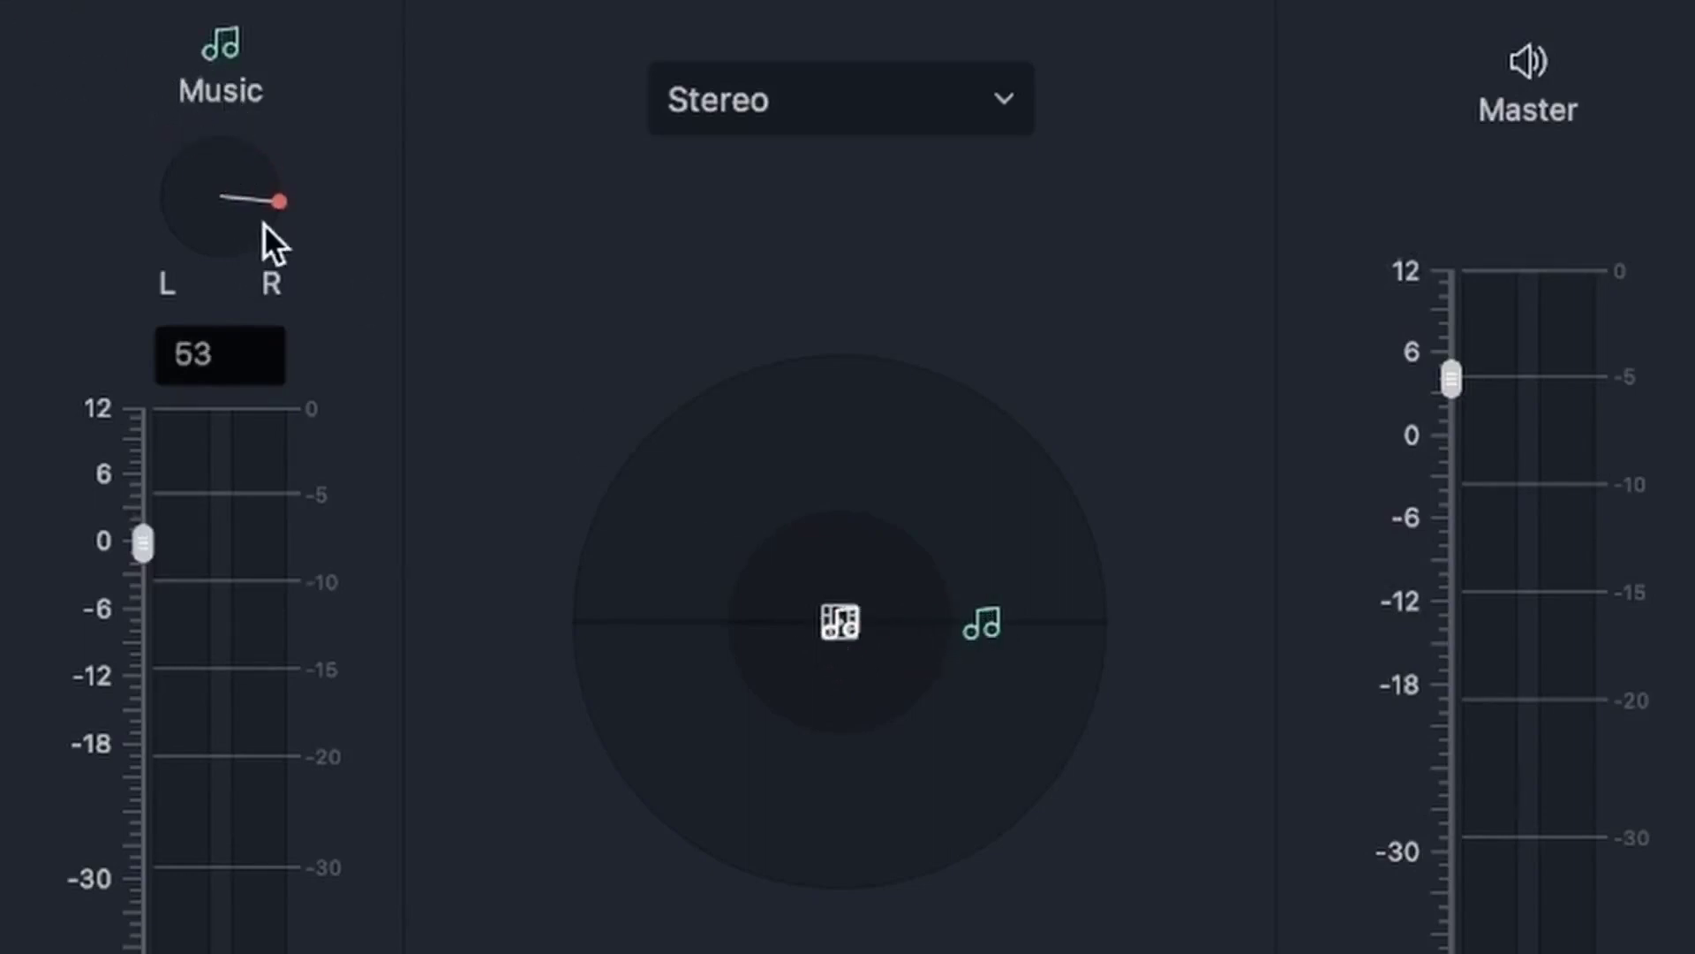
left_click_drag(993, 624, 1056, 654)
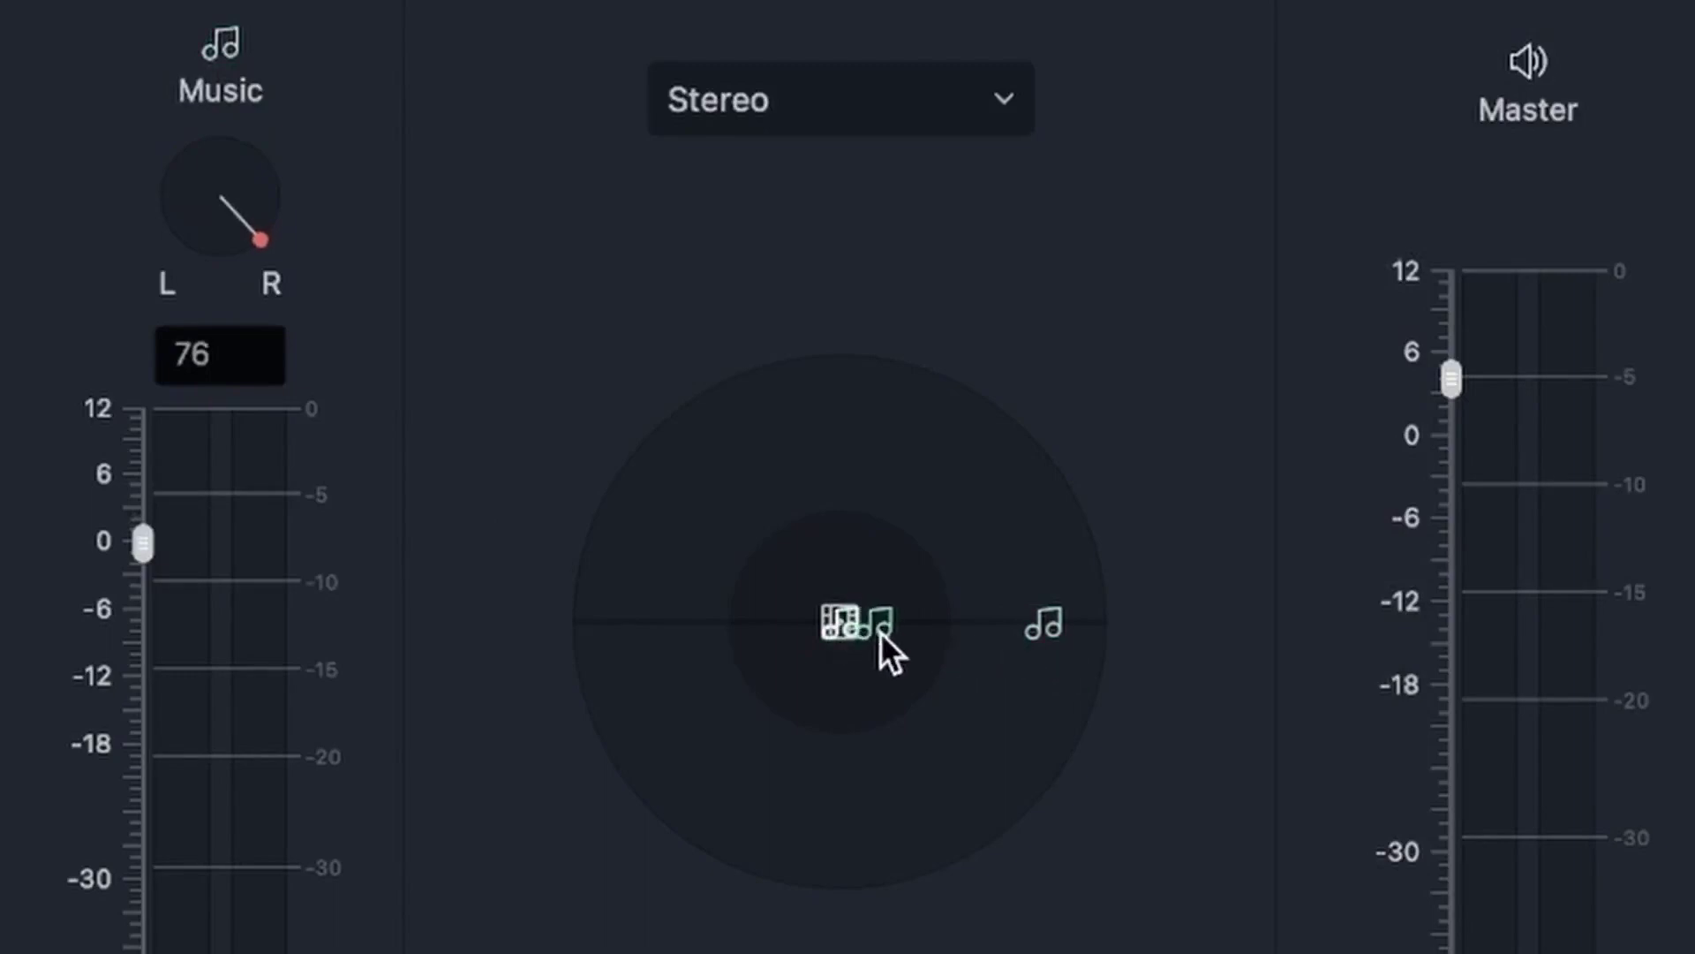
Pan the first four Music tracks across the stereo field to 57, 34, -51 and -99
left_click_drag(922, 634, 765, 623)
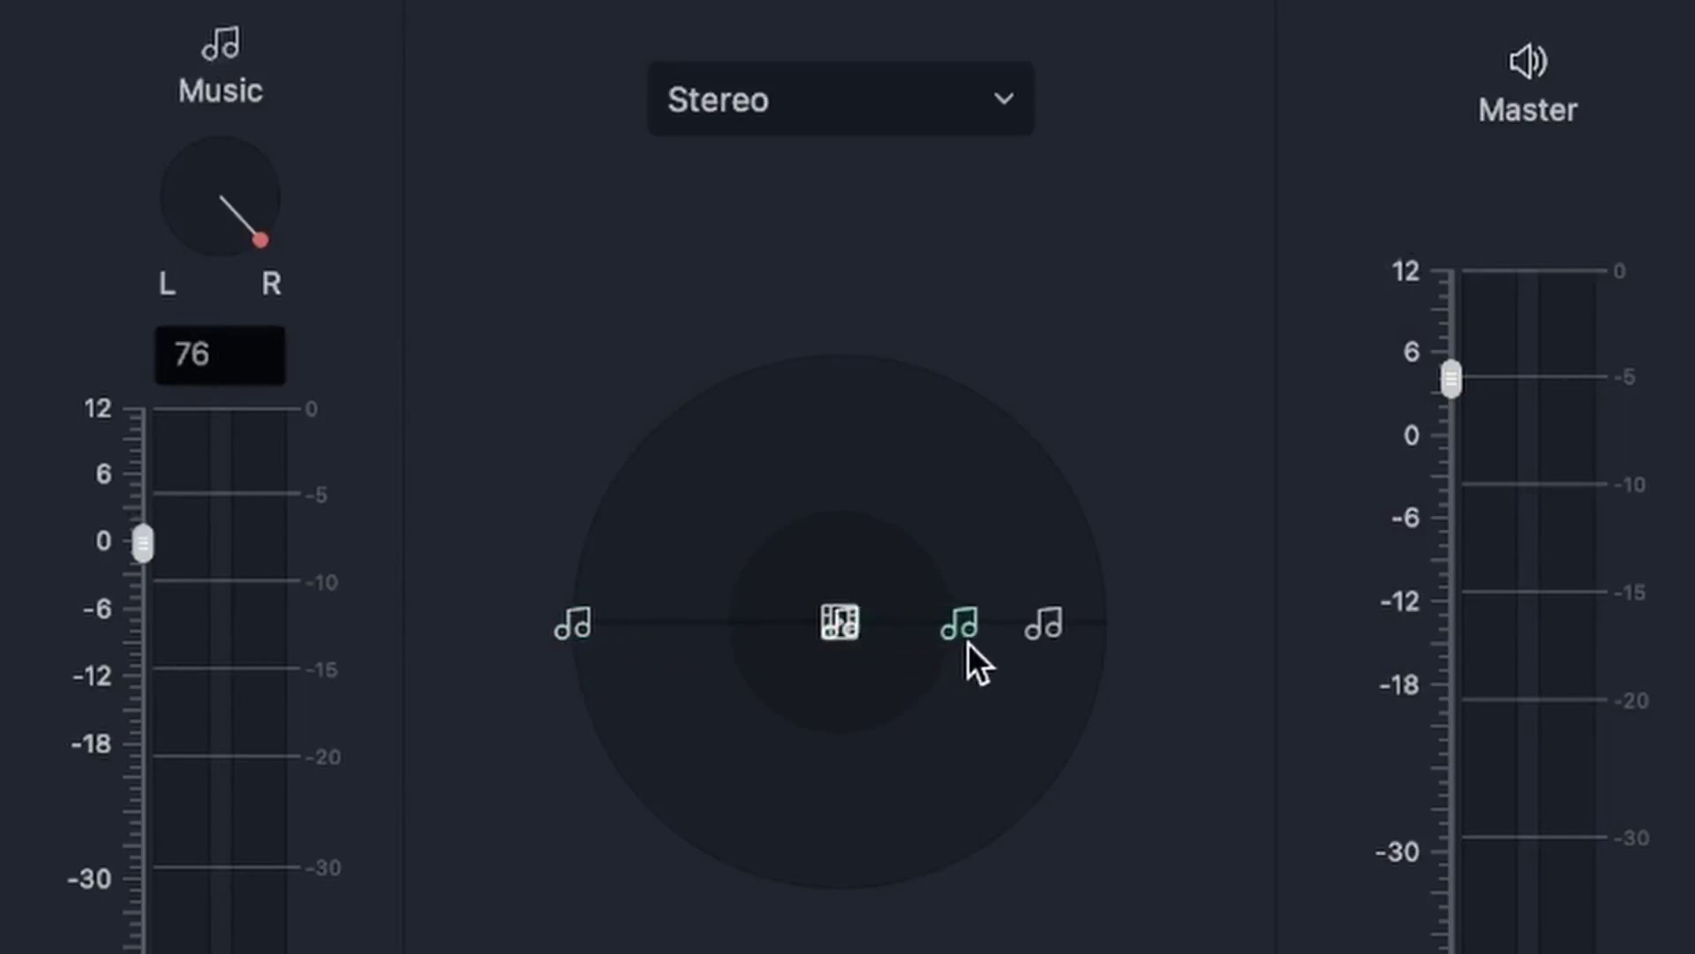
left_click_drag(741, 618, 712, 613)
left_click_drag(840, 624, 936, 629)
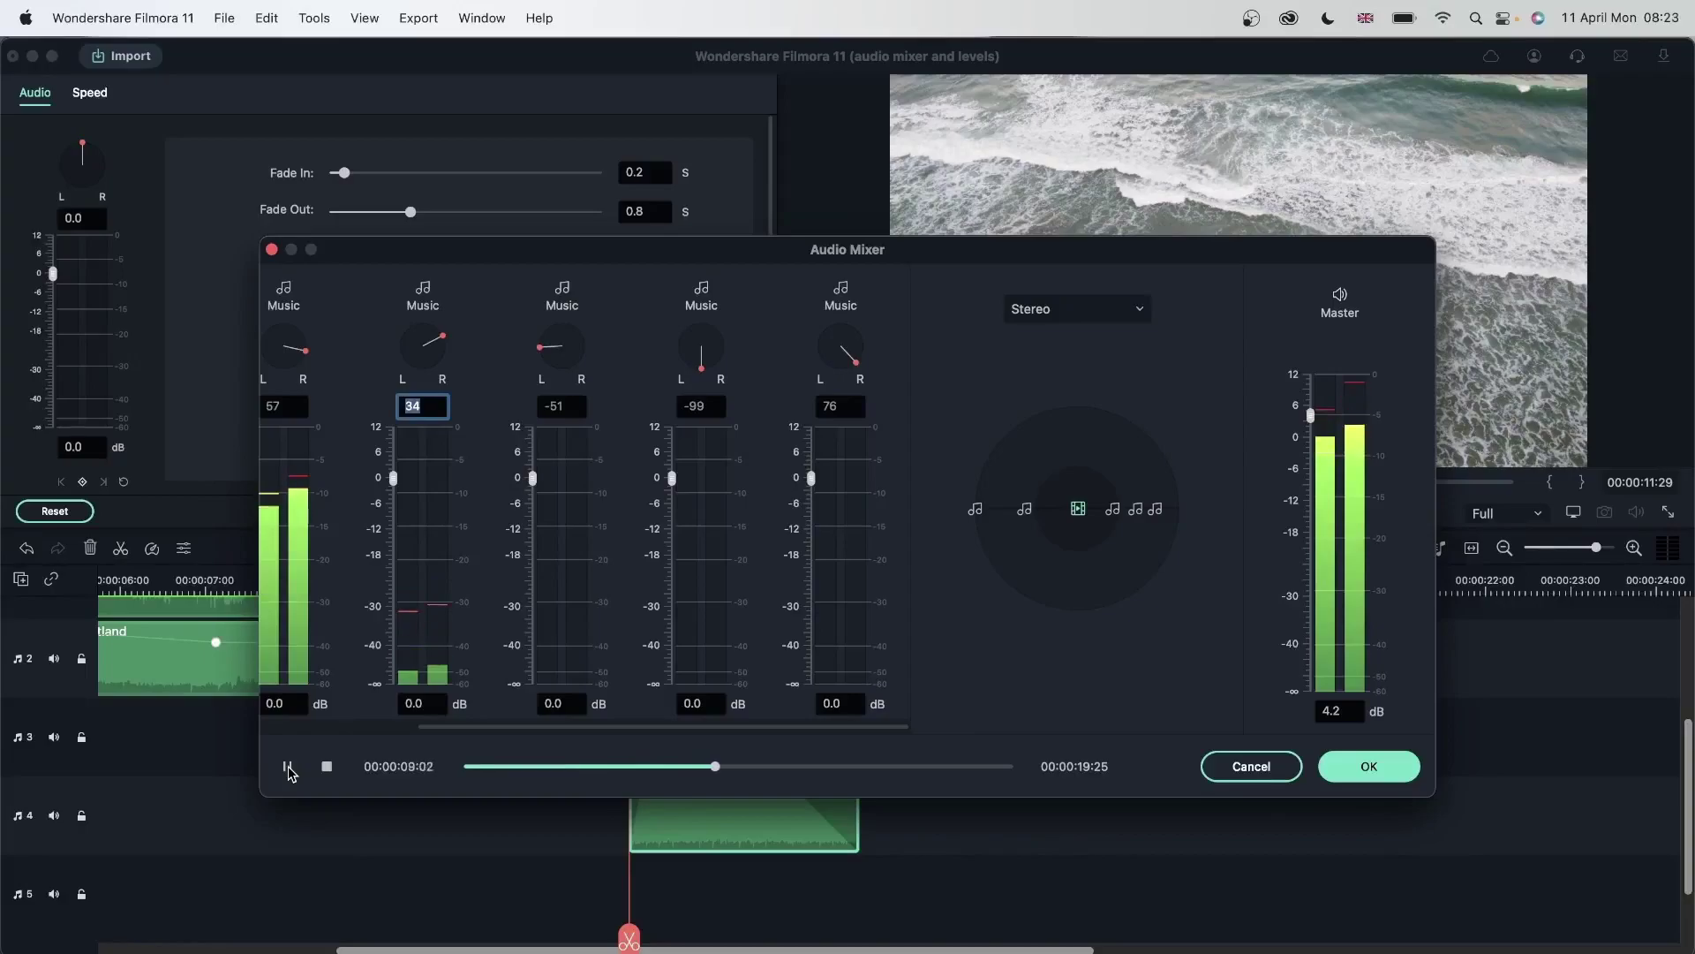
Stop the mix playback at 00:00:09:17 and pan the third Music track to 97
left_click(288, 766)
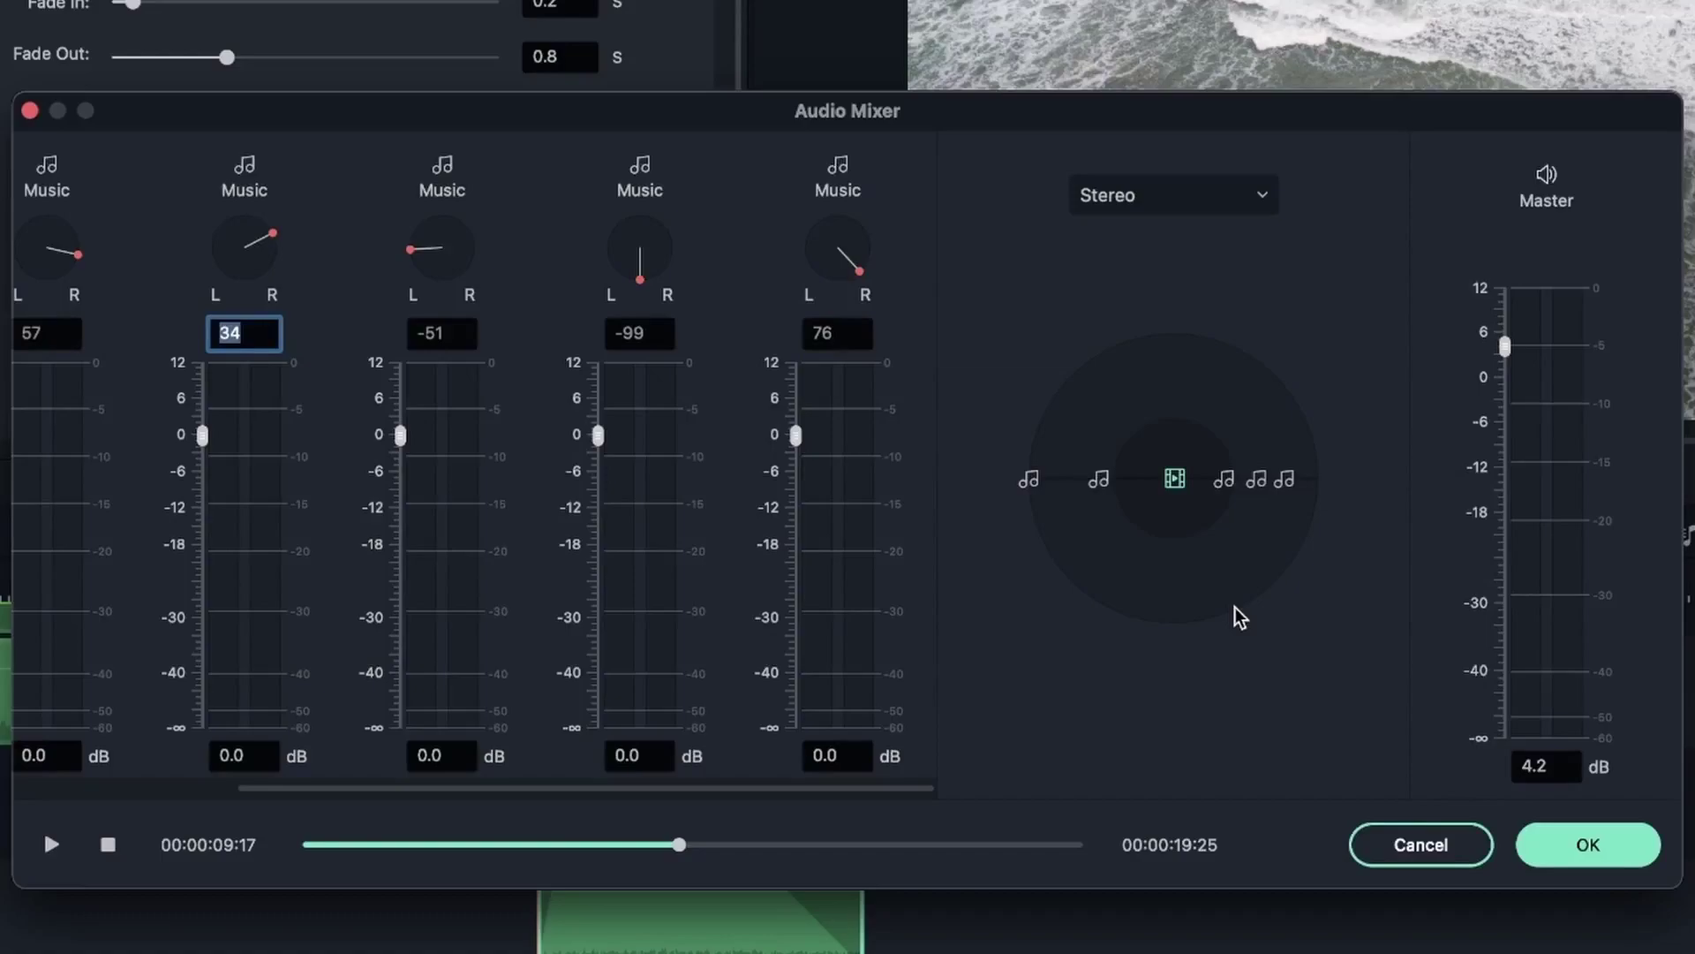
left_click_drag(1099, 481, 1594, 505)
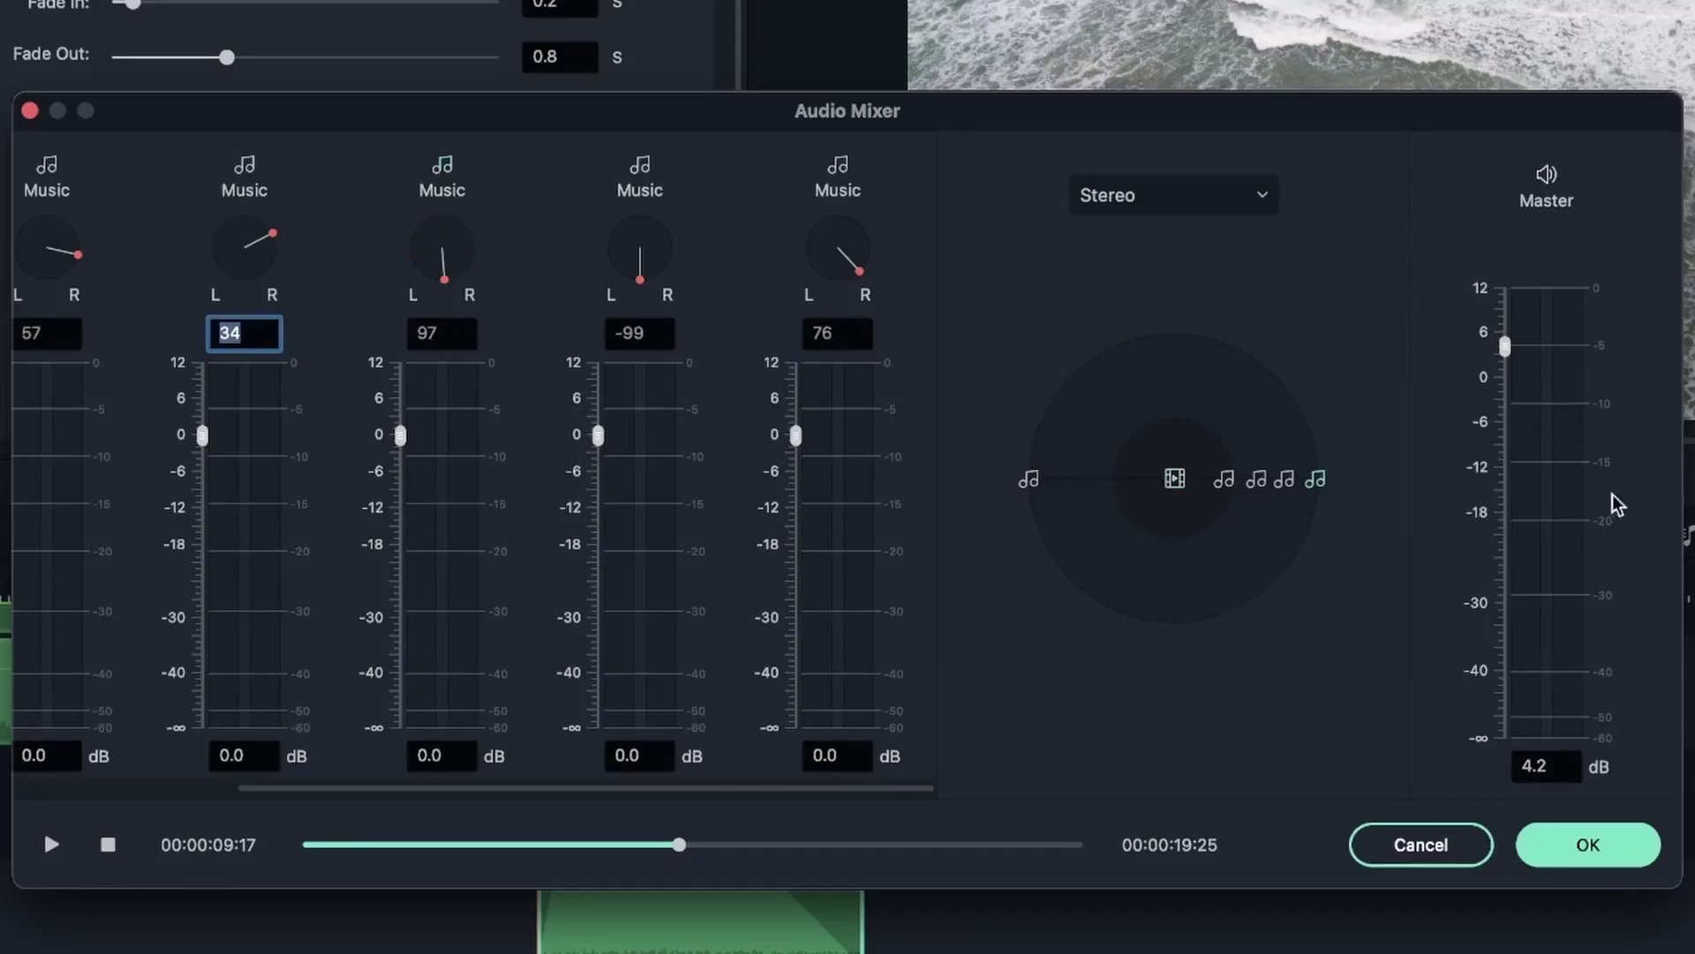
Pan the first, second, fourth and last Music tracks right to 96, 96, 99 and 95, and play the mix from 00:00:07:01
left_click_drag(1028, 482, 1348, 481)
left_click_drag(1224, 479, 1469, 492)
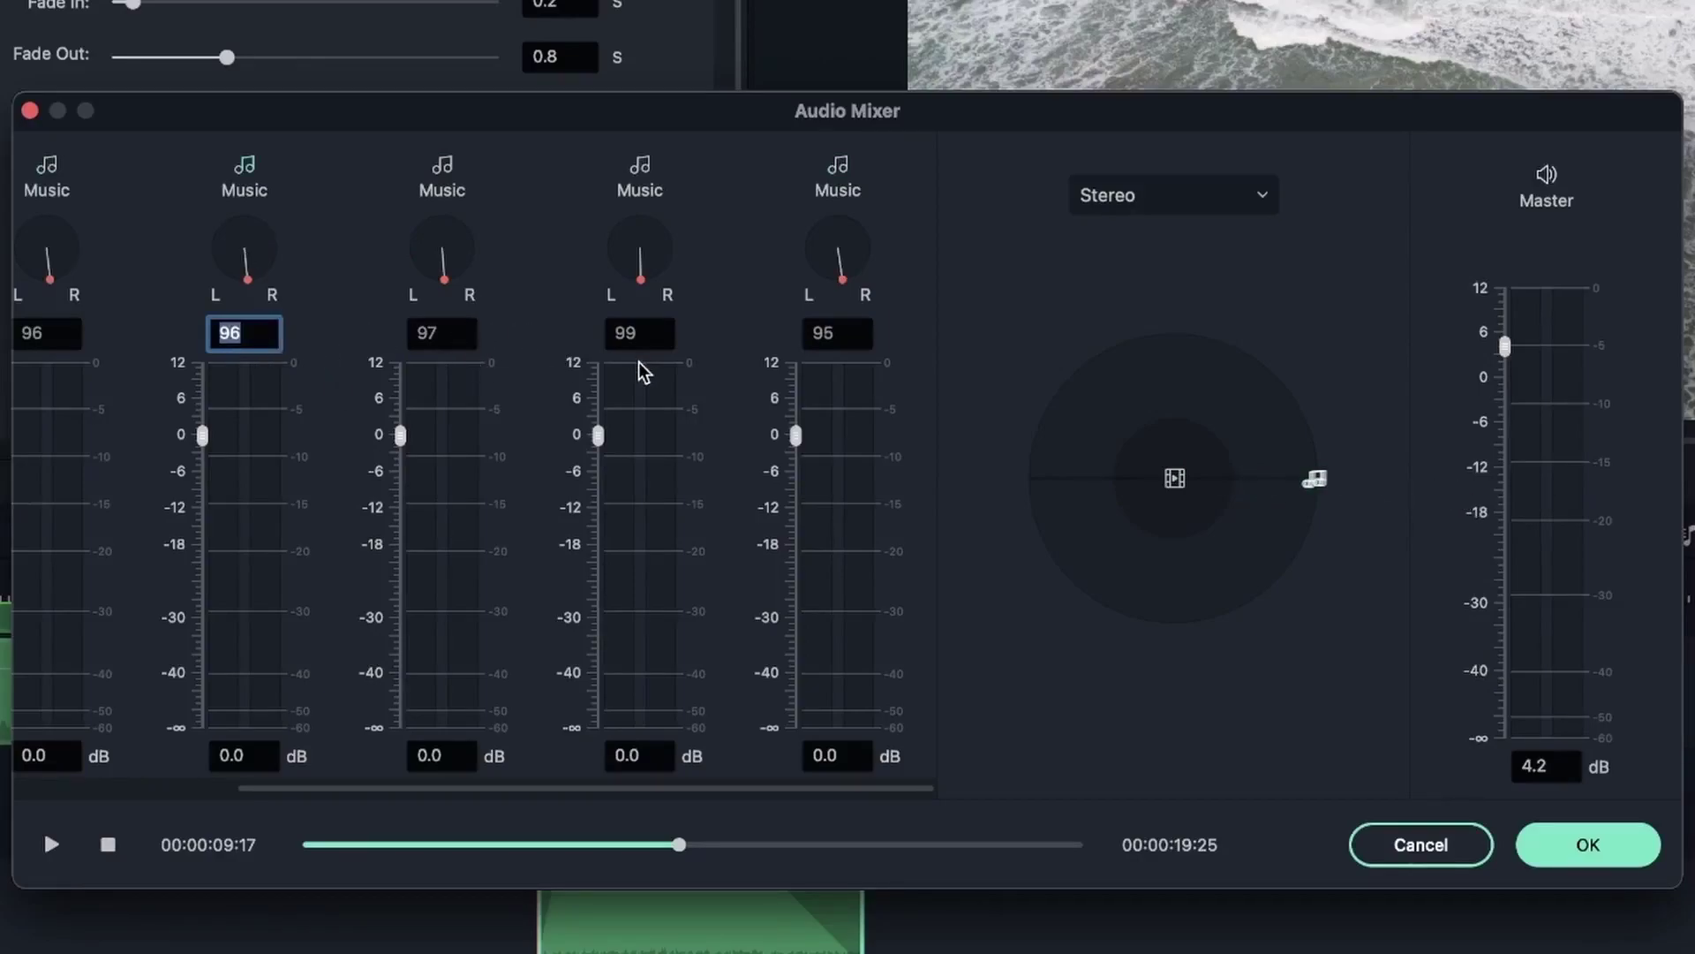
left_click(581, 844)
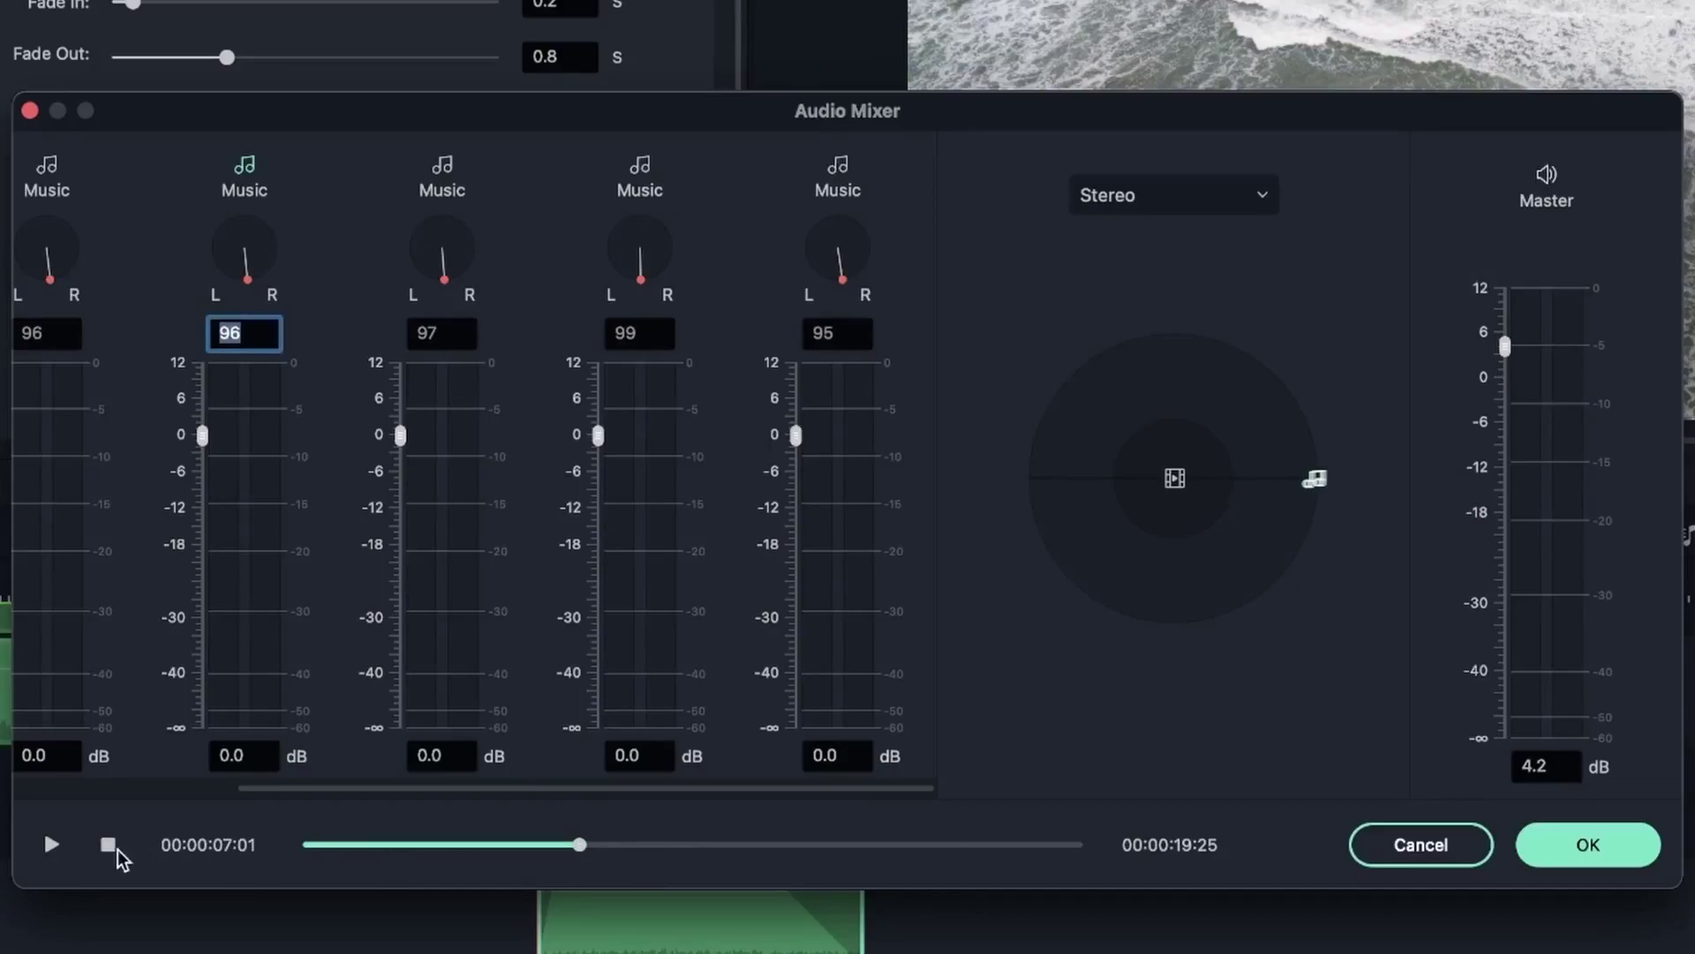
left_click(51, 846)
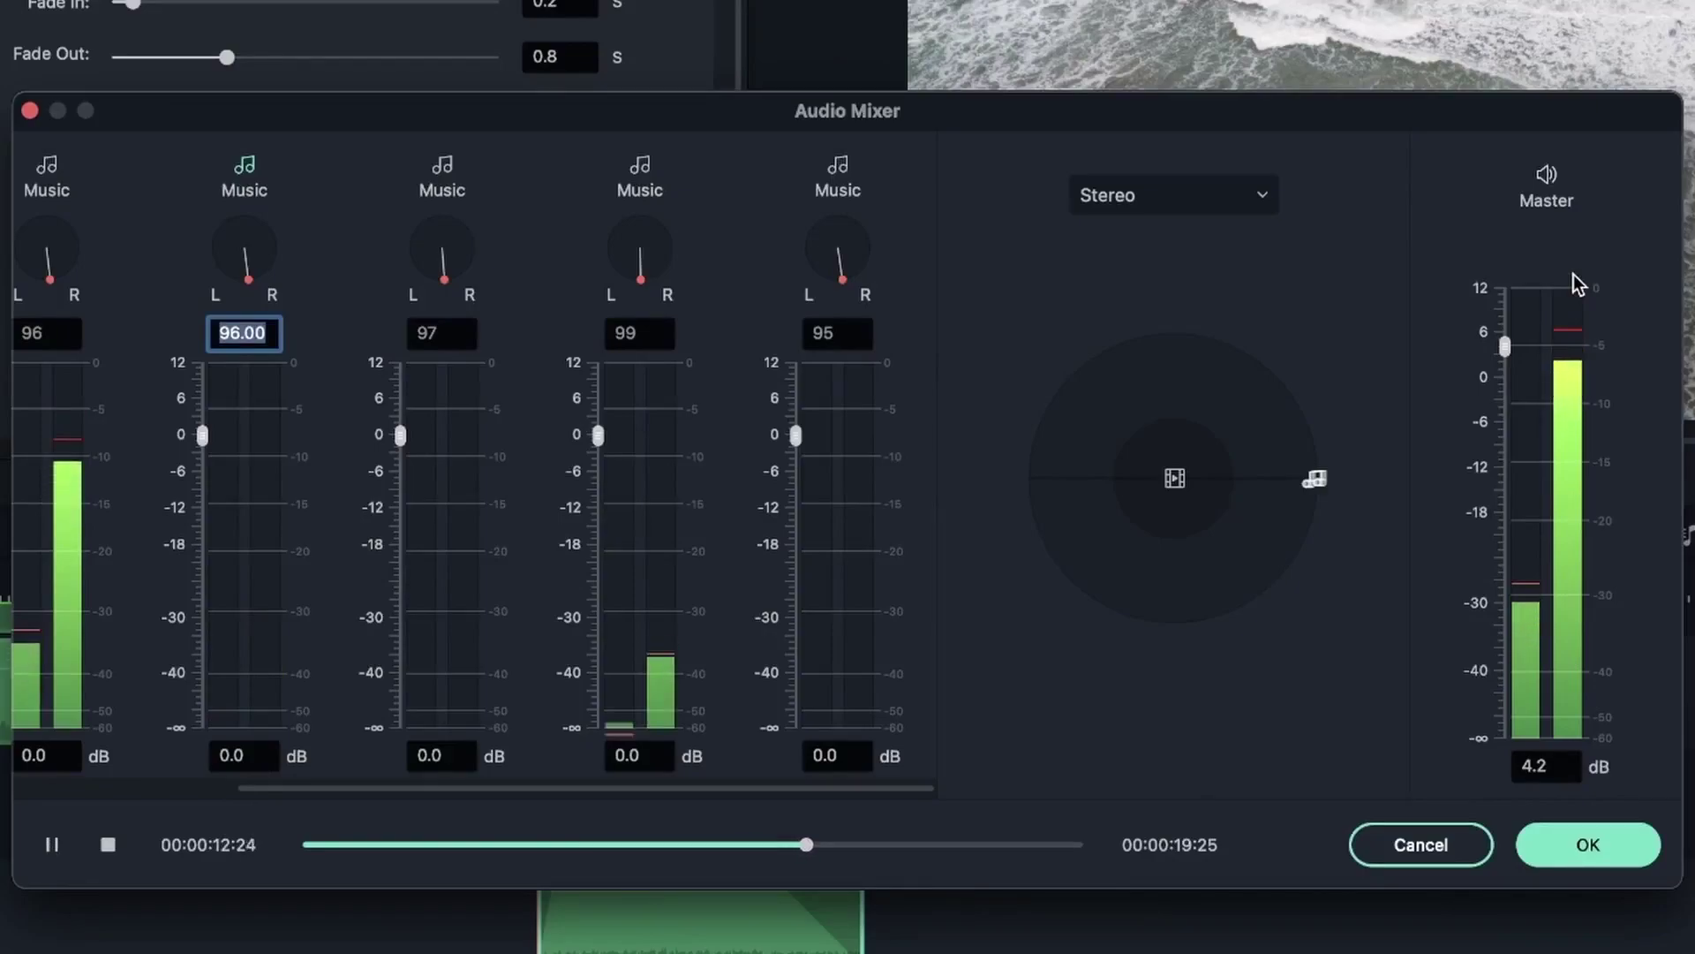
left_click(51, 853)
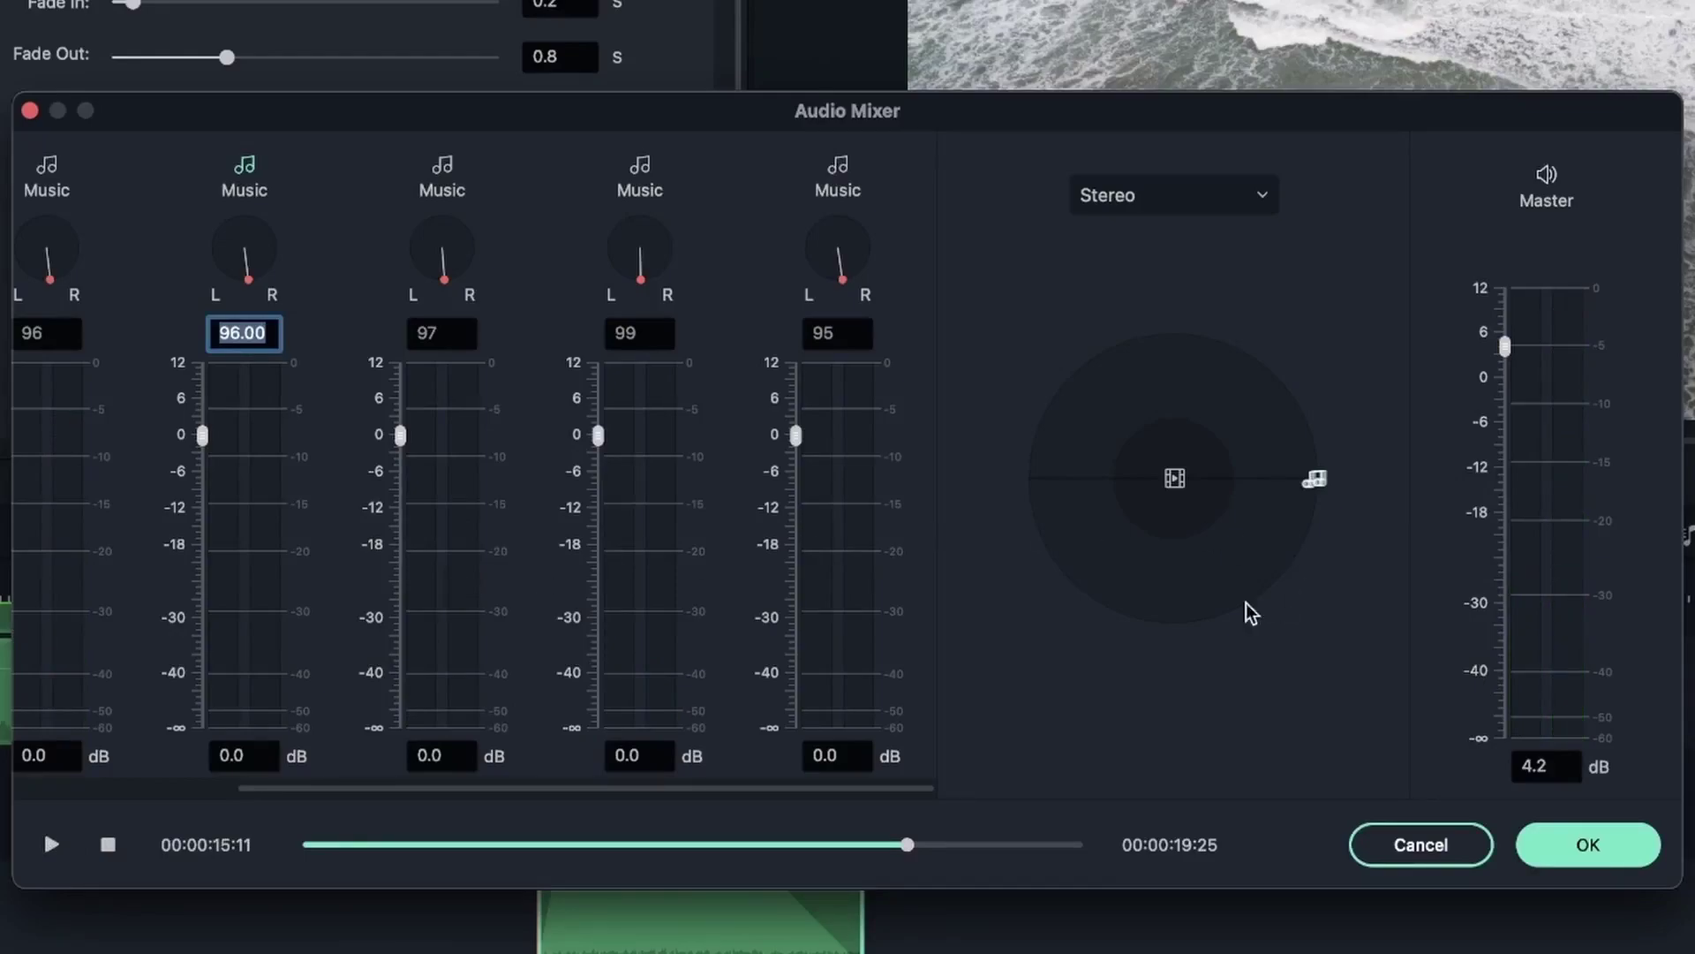
Pan the five Music tracks left to -99, -99, -97, -94 and -96
left_click_drag(1317, 482, 1098, 481)
left_click_drag(1320, 491, 881, 480)
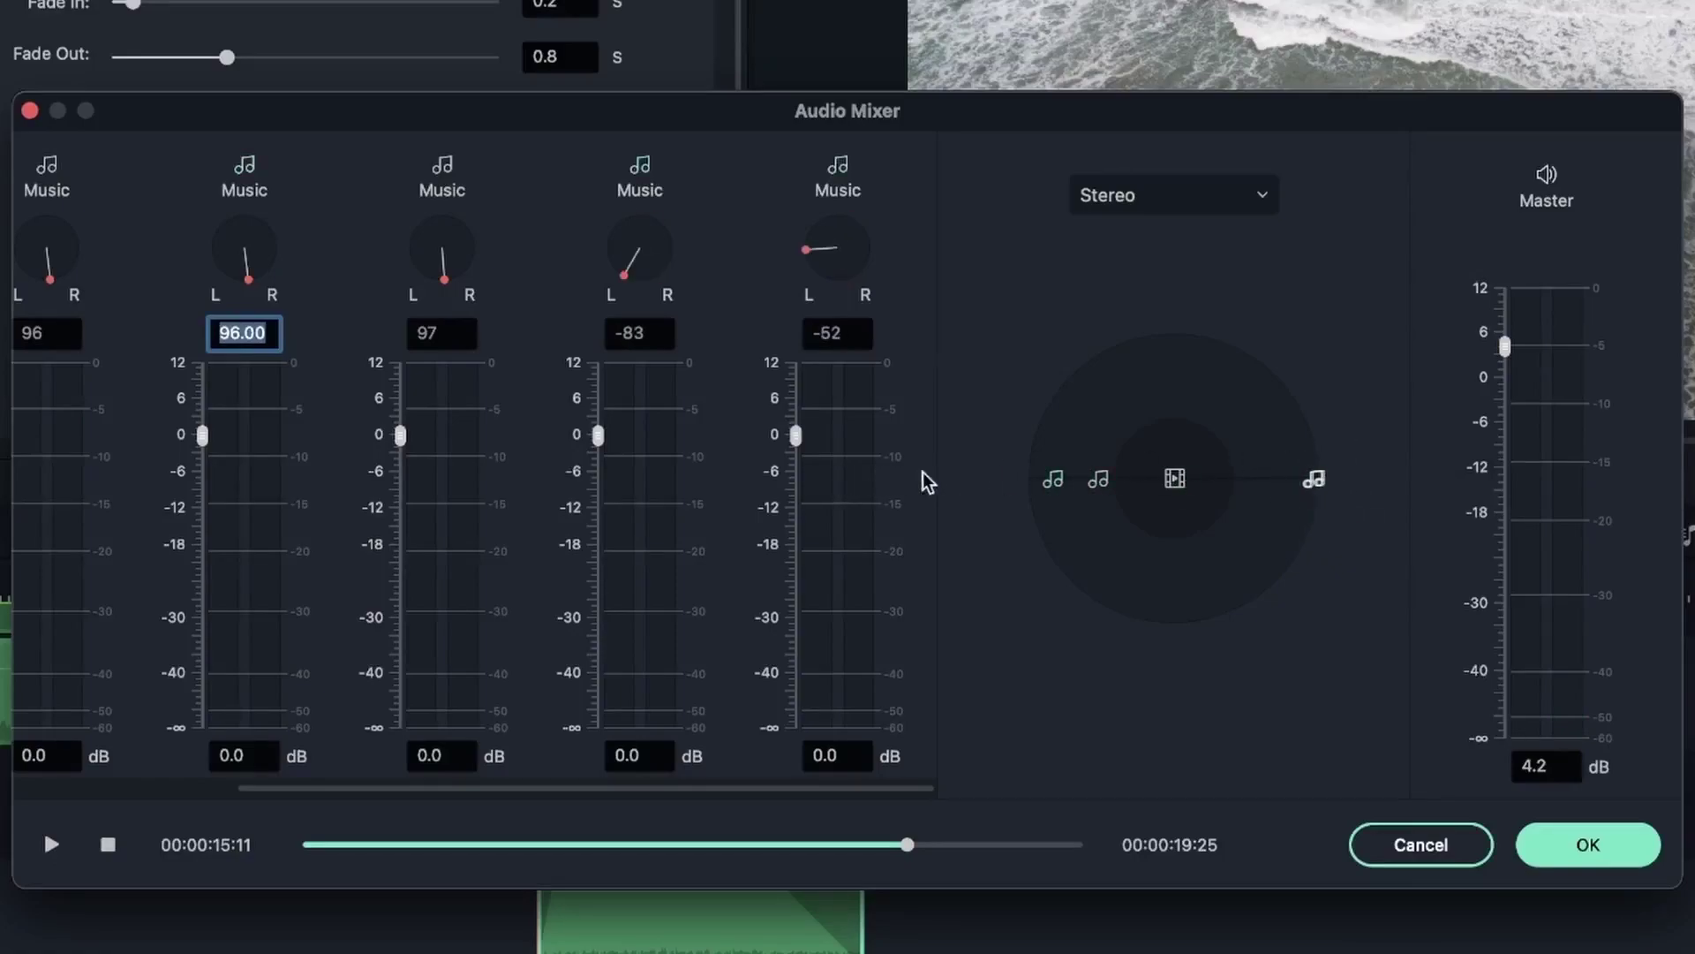
left_click_drag(1095, 481, 1021, 481)
left_click(71, 333)
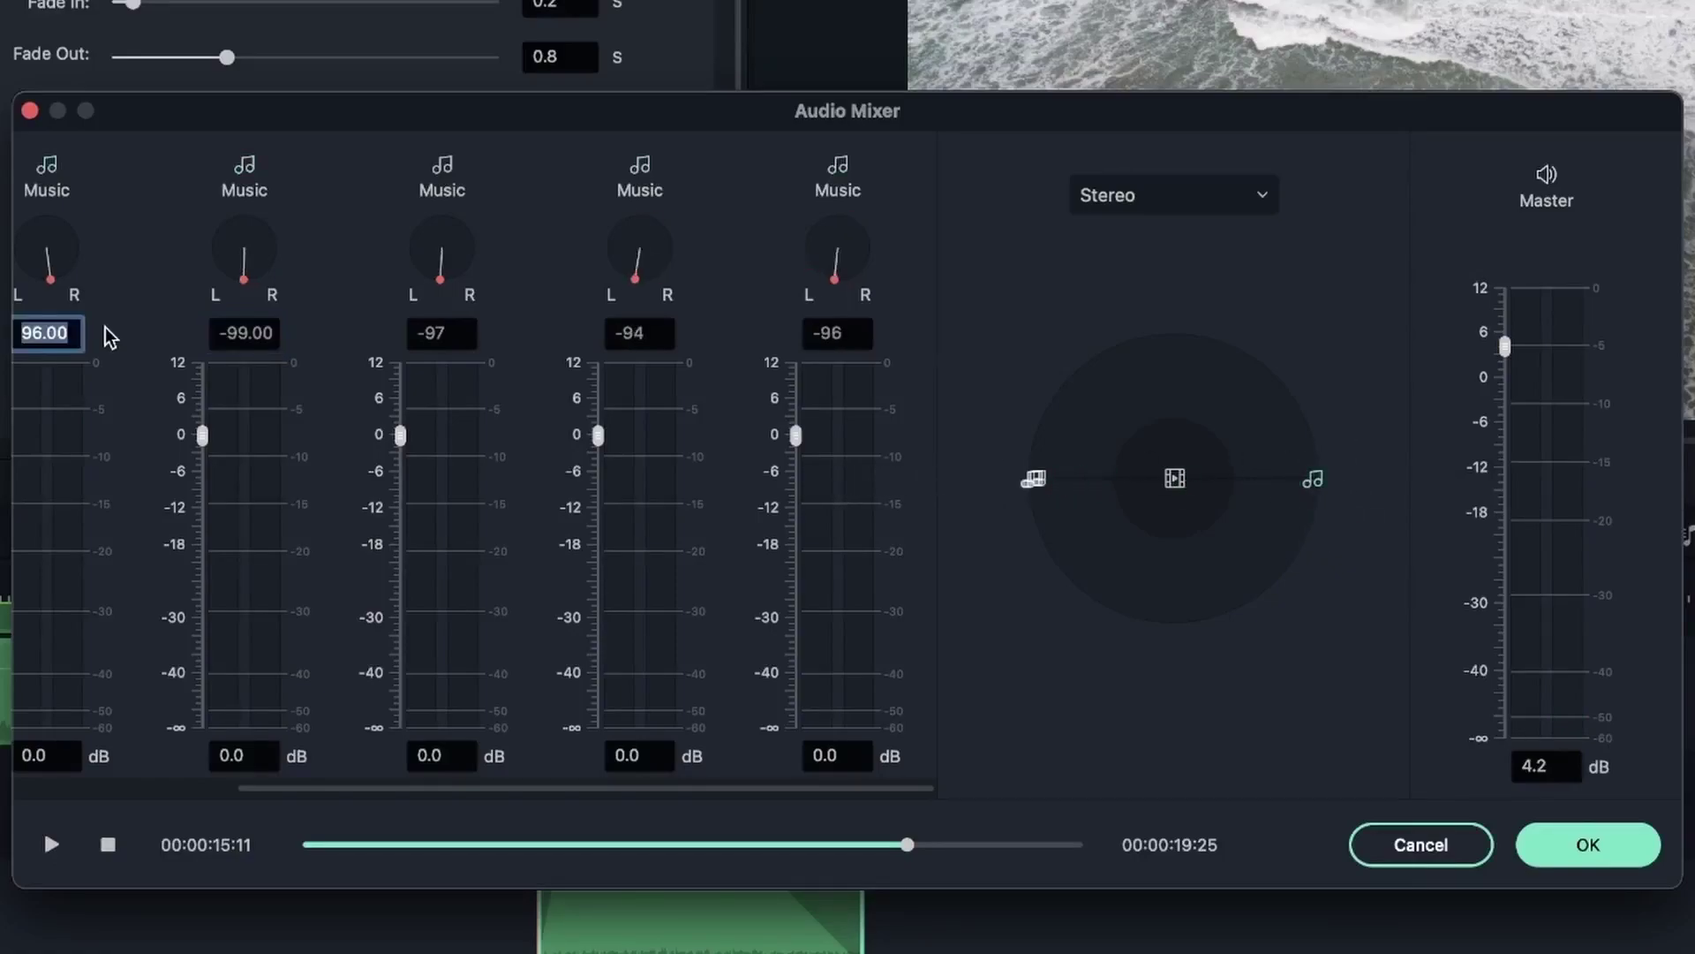
key("BackSpace")
type("-99")
key("Return")
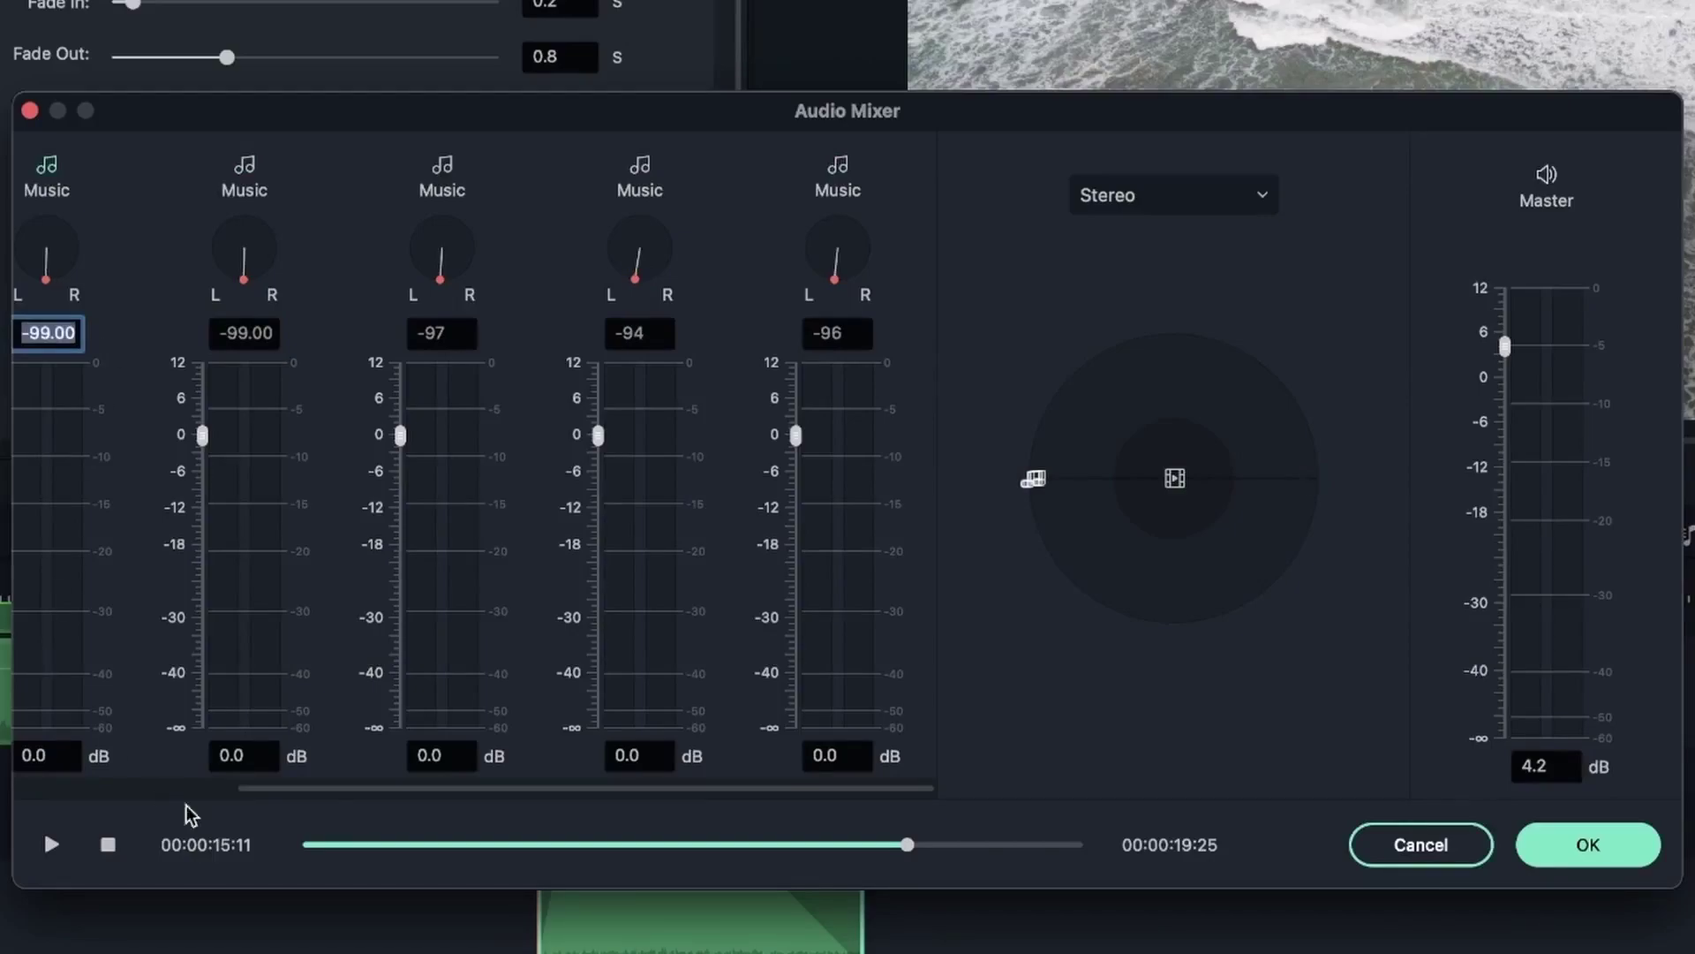
Play the mix from an earlier point to check the left-panned balance on the Master meter, and pause it
left_click(401, 844)
left_click(53, 844)
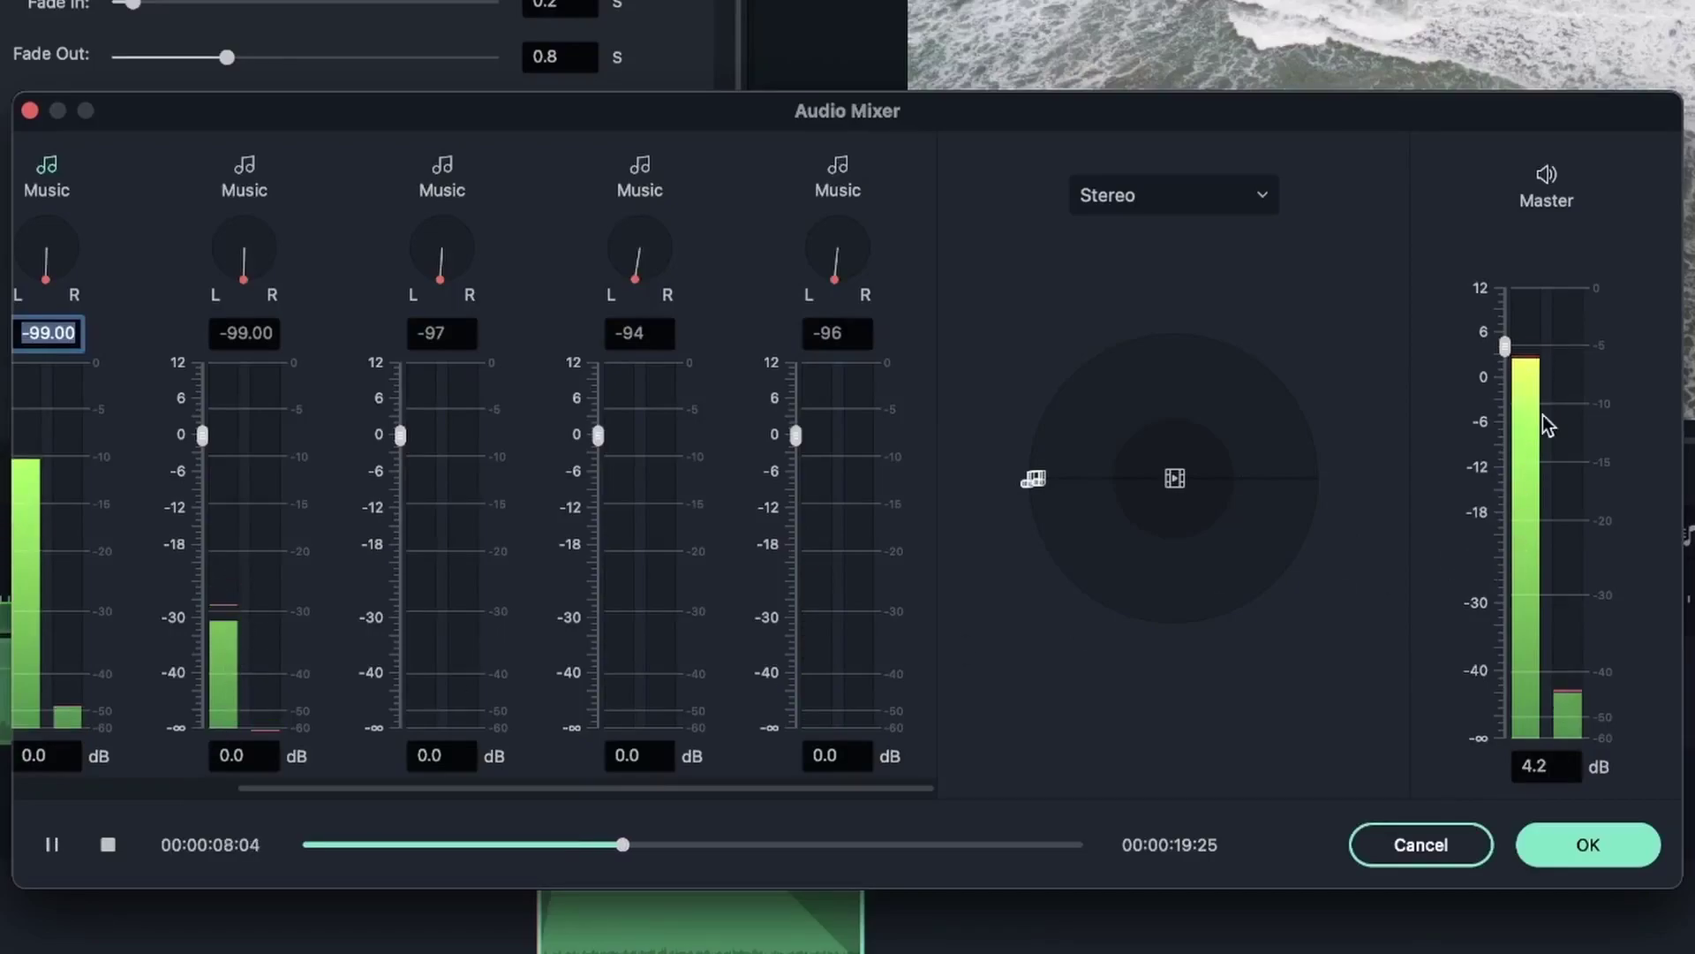
left_click(53, 846)
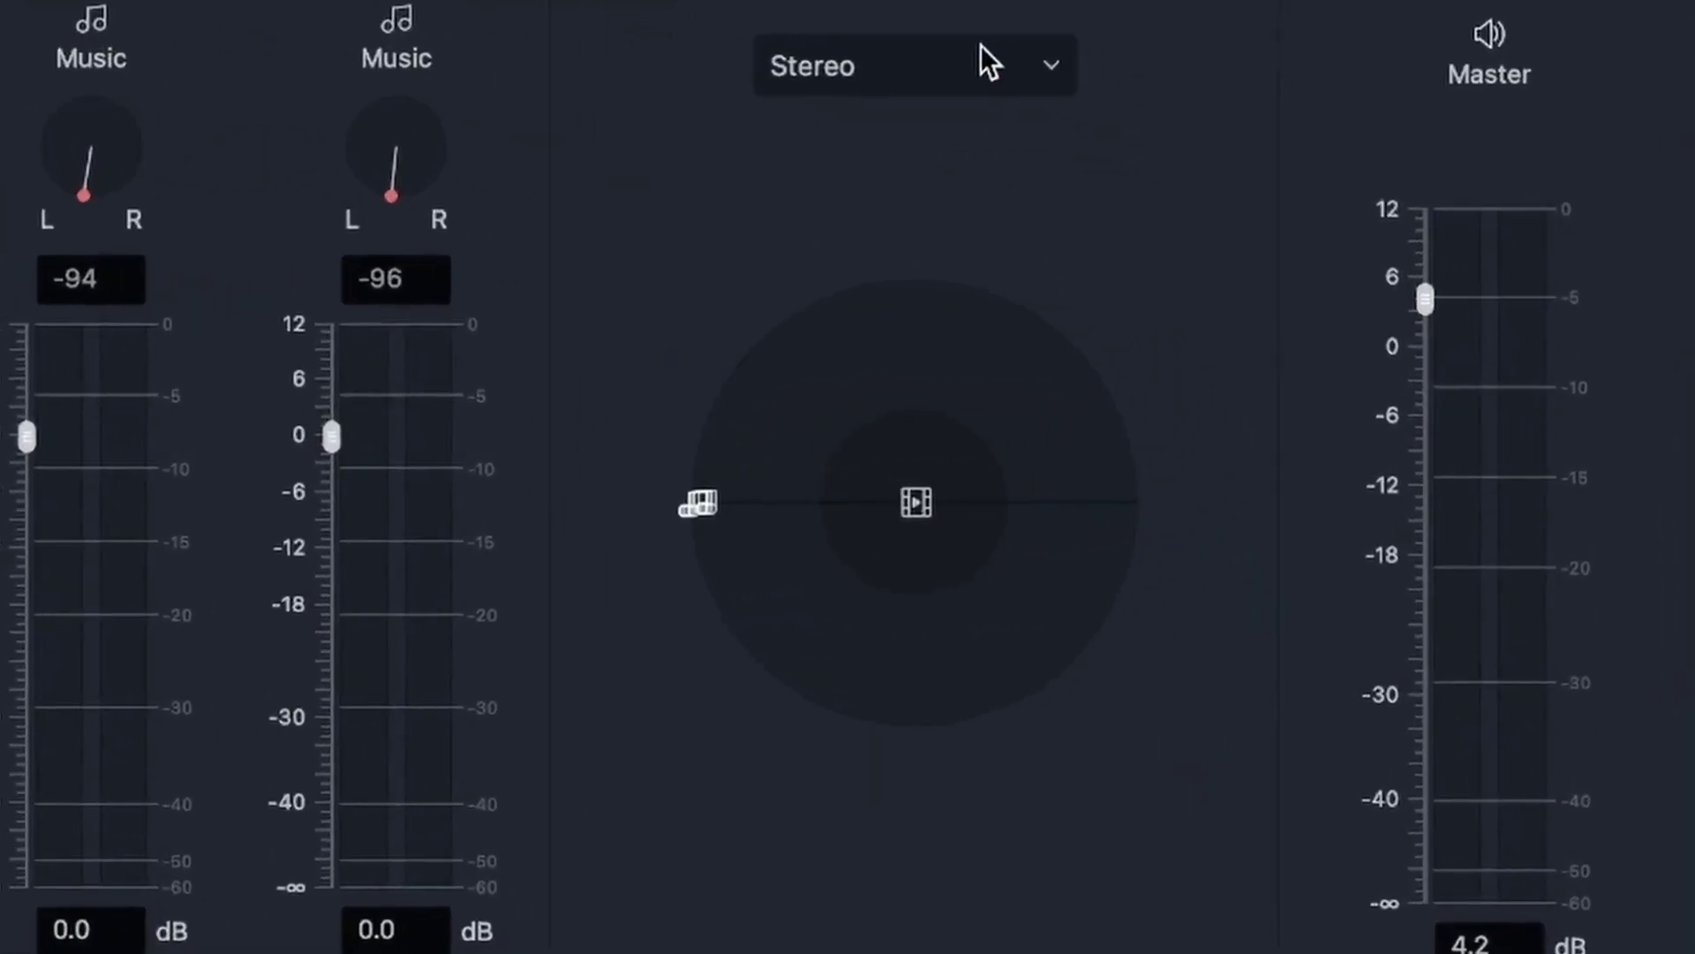
Switch the mixer to Surround and place three Music tracks at the left, rear left and rear of the surround field
left_click(1209, 193)
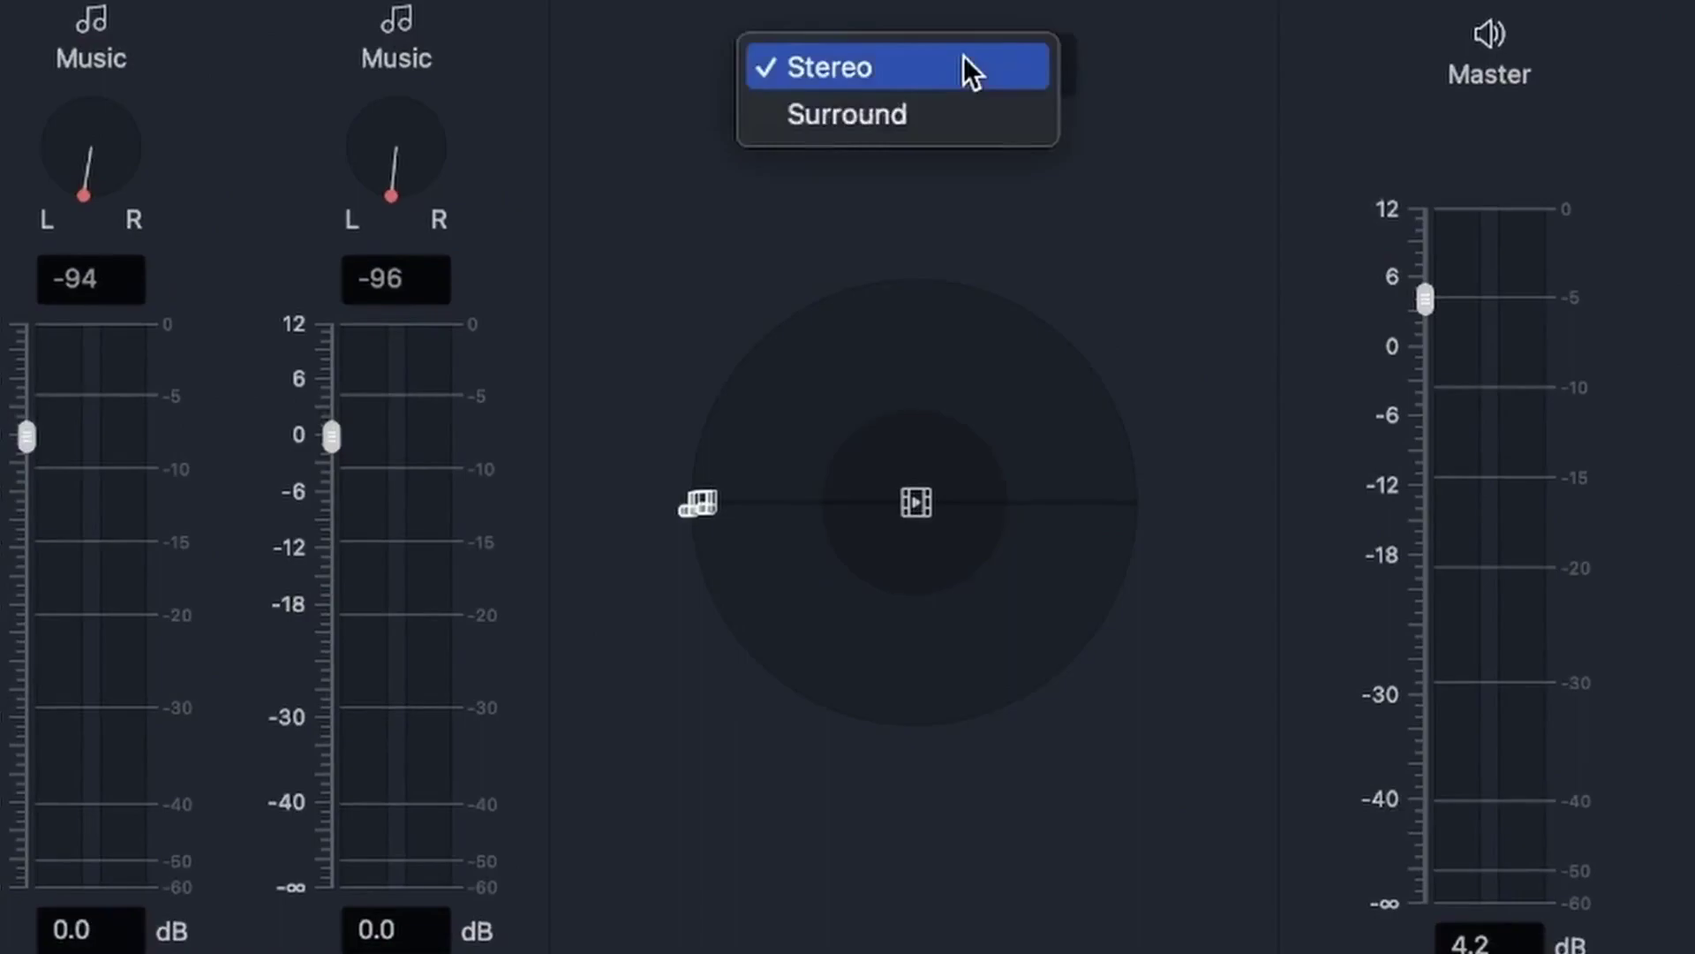
left_click(916, 114)
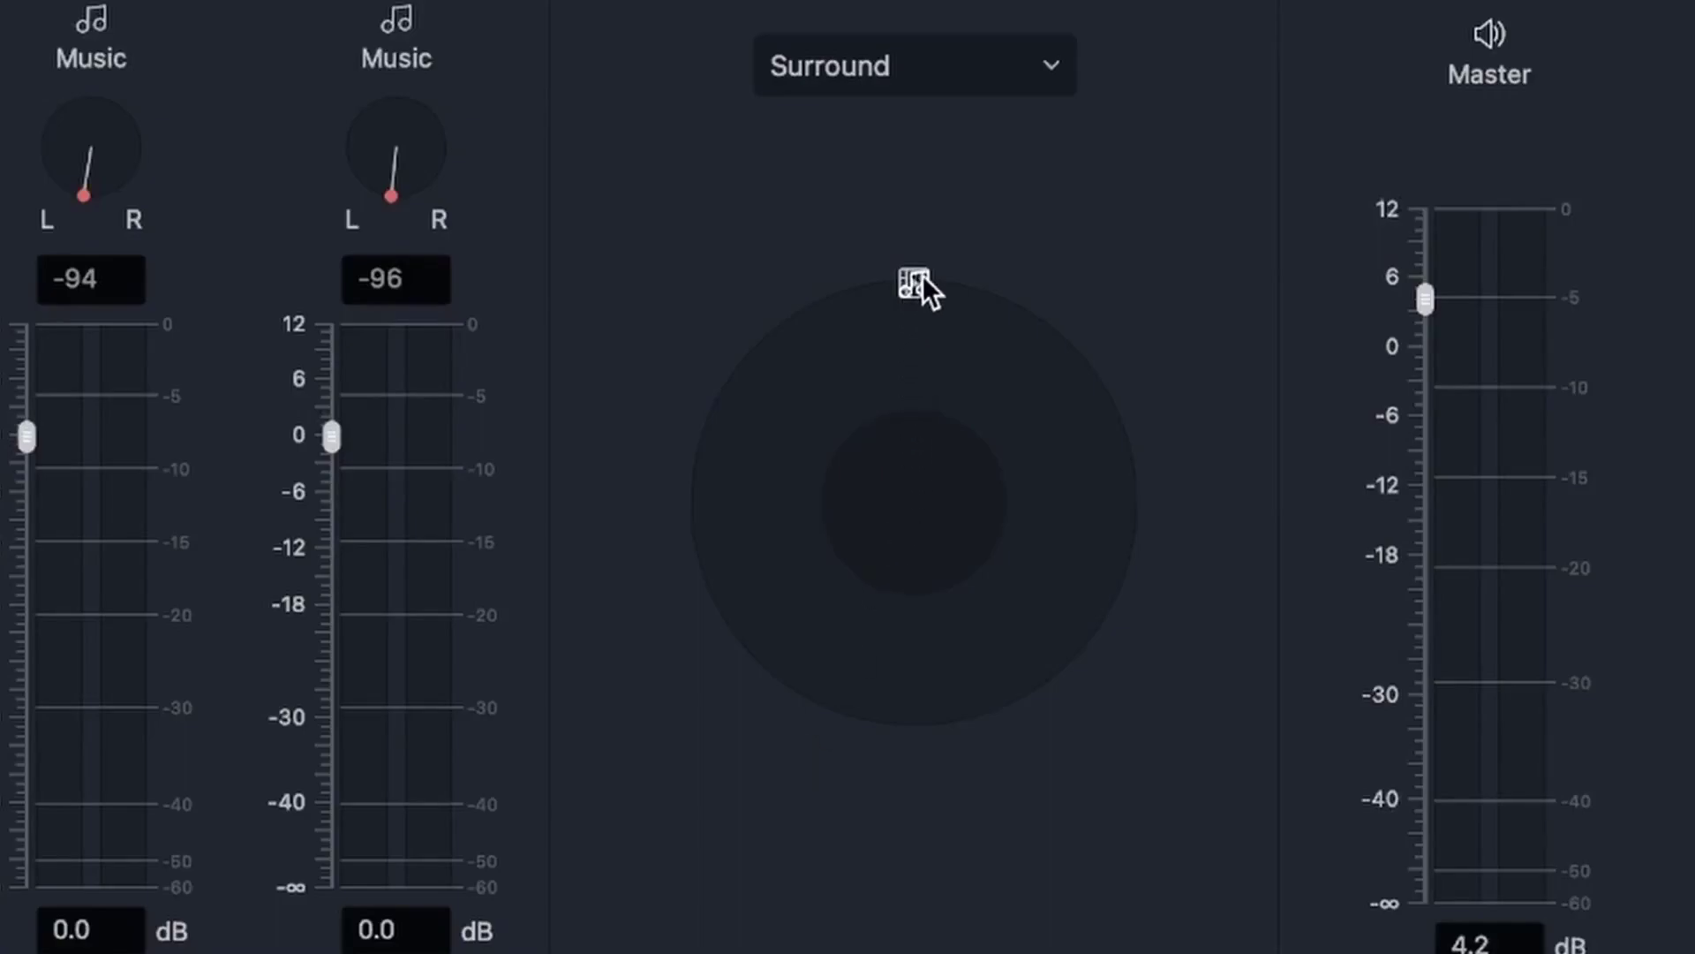
left_click_drag(1035, 343, 596, 511)
left_click_drag(1087, 706, 691, 665)
left_click_drag(1040, 336, 911, 840)
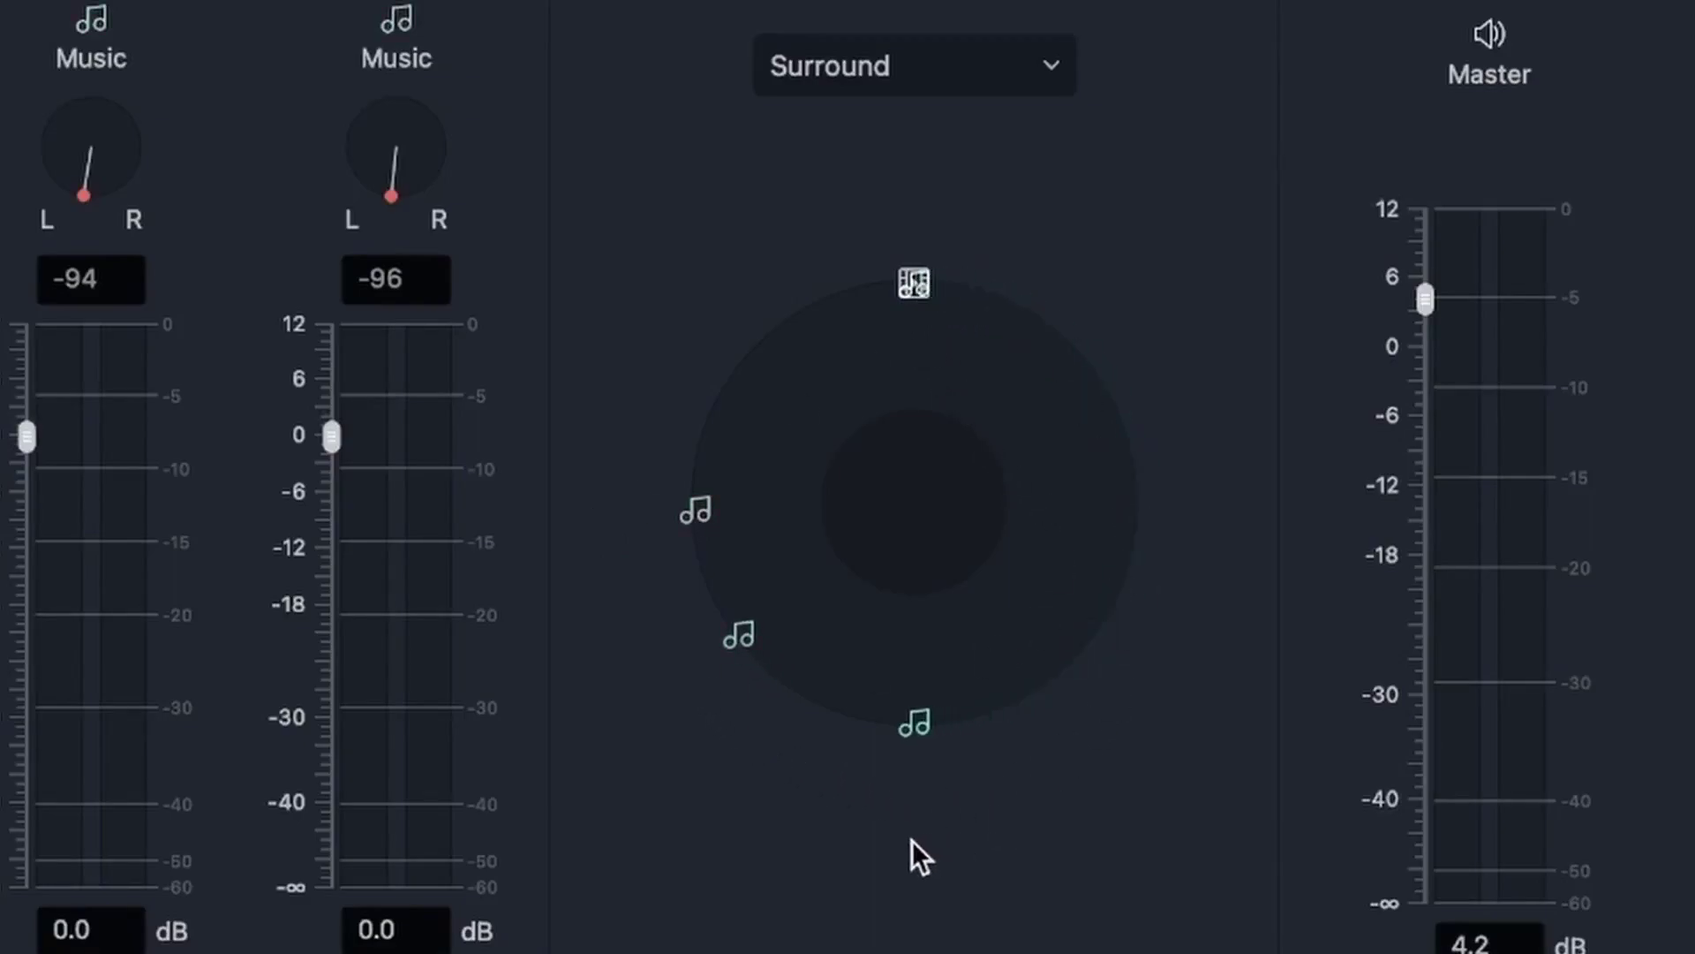
left_click(925, 270)
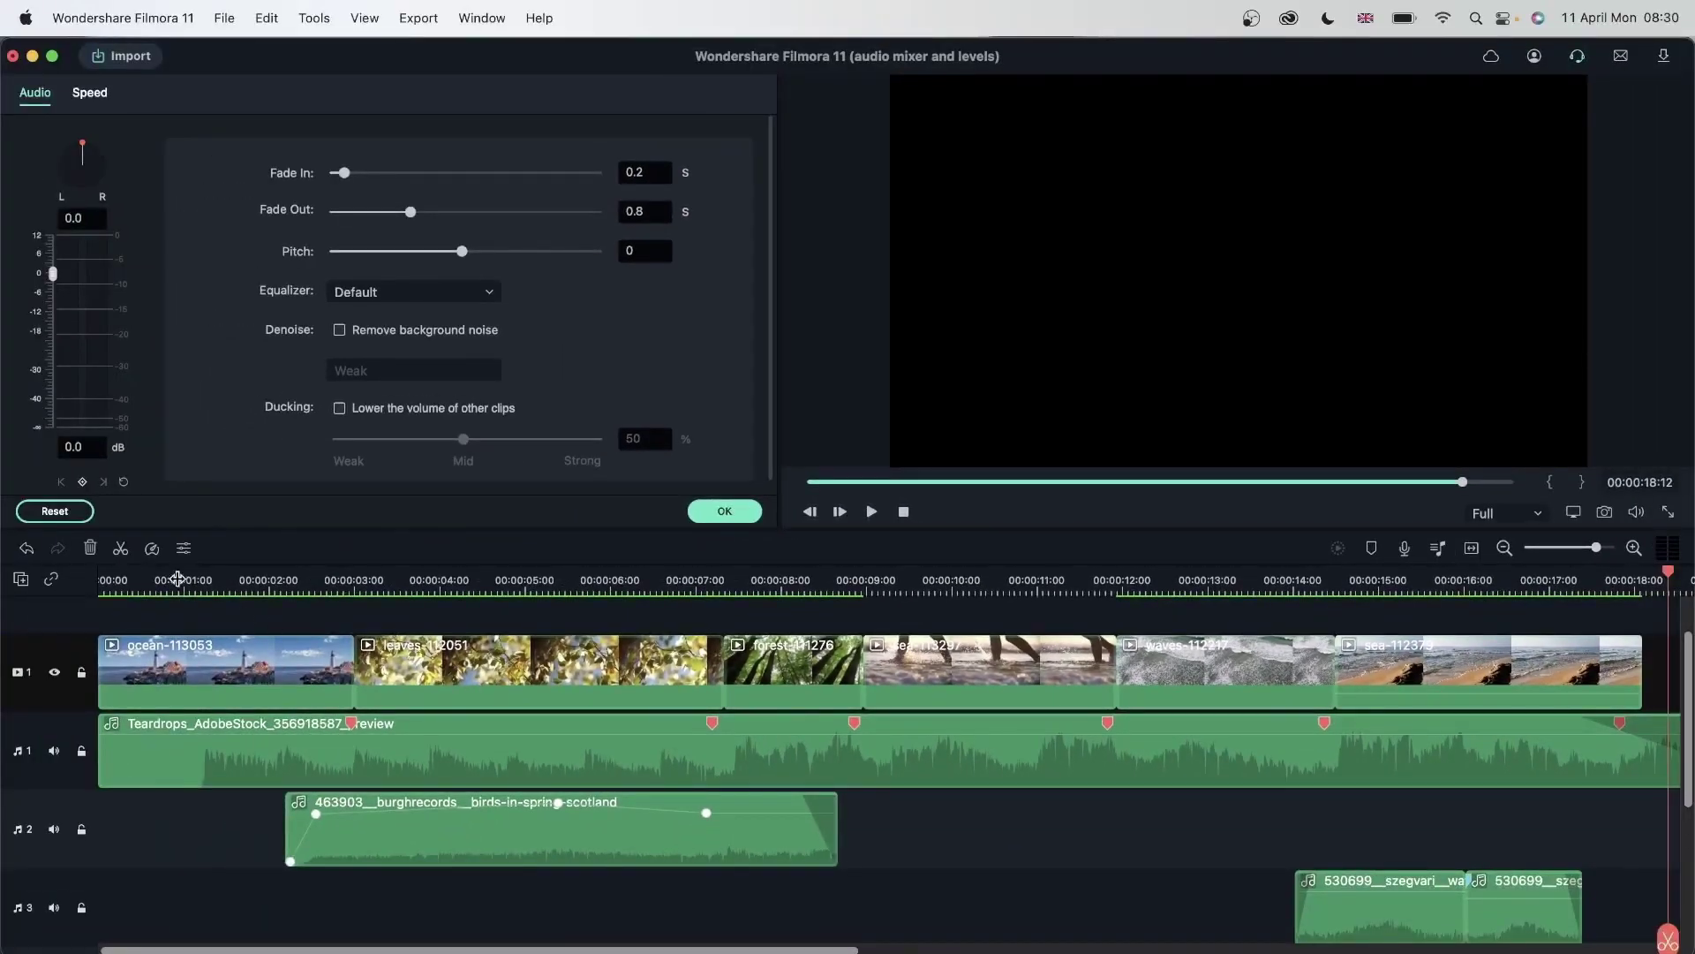
Preview the video full screen from 00:00:00:23, leave the preview at 00:00:11:21, and close the clip's audio settings
left_click(168, 579)
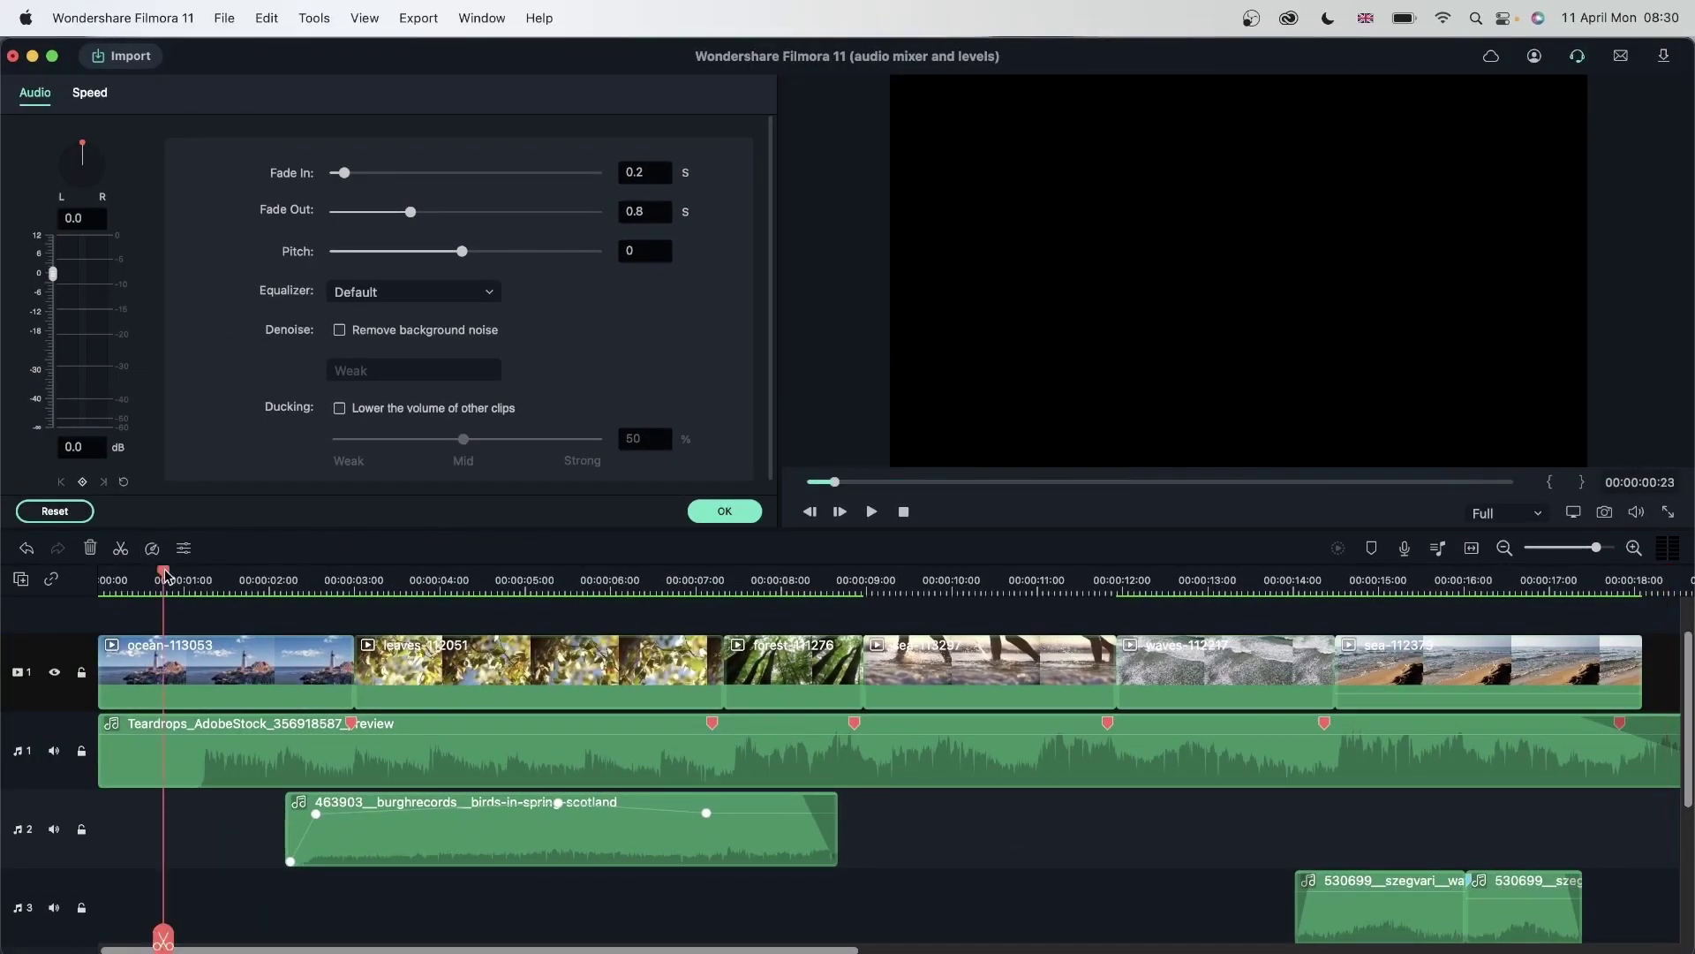
key("super+shift+f")
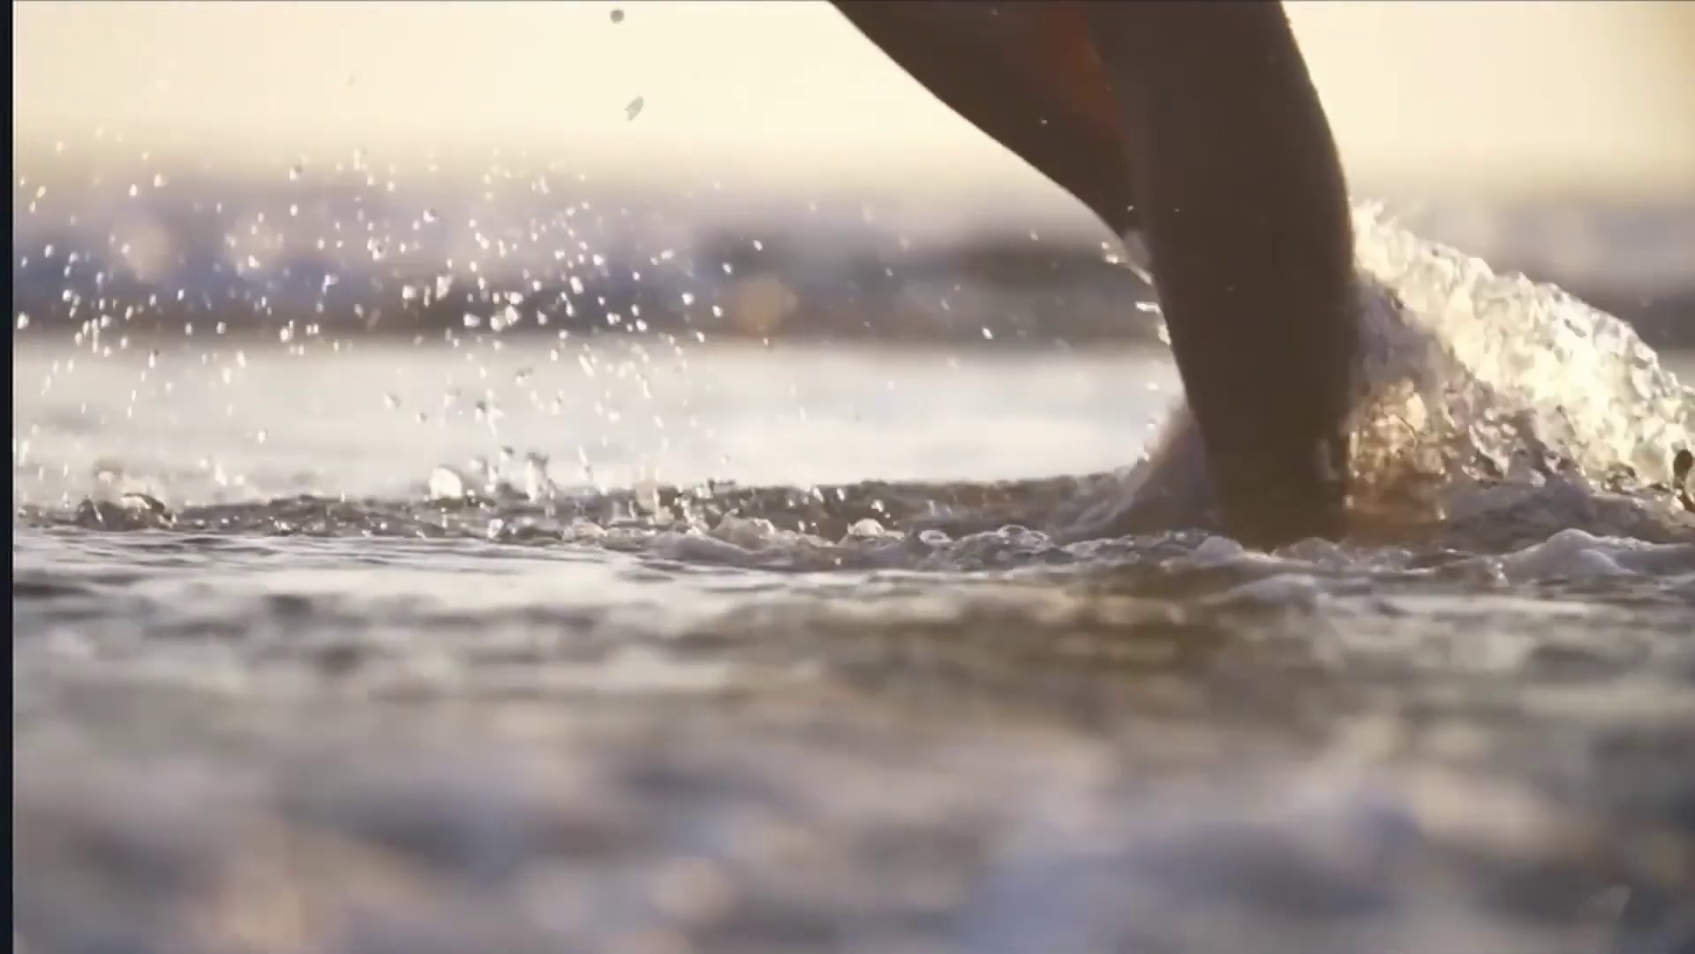
key("Escape")
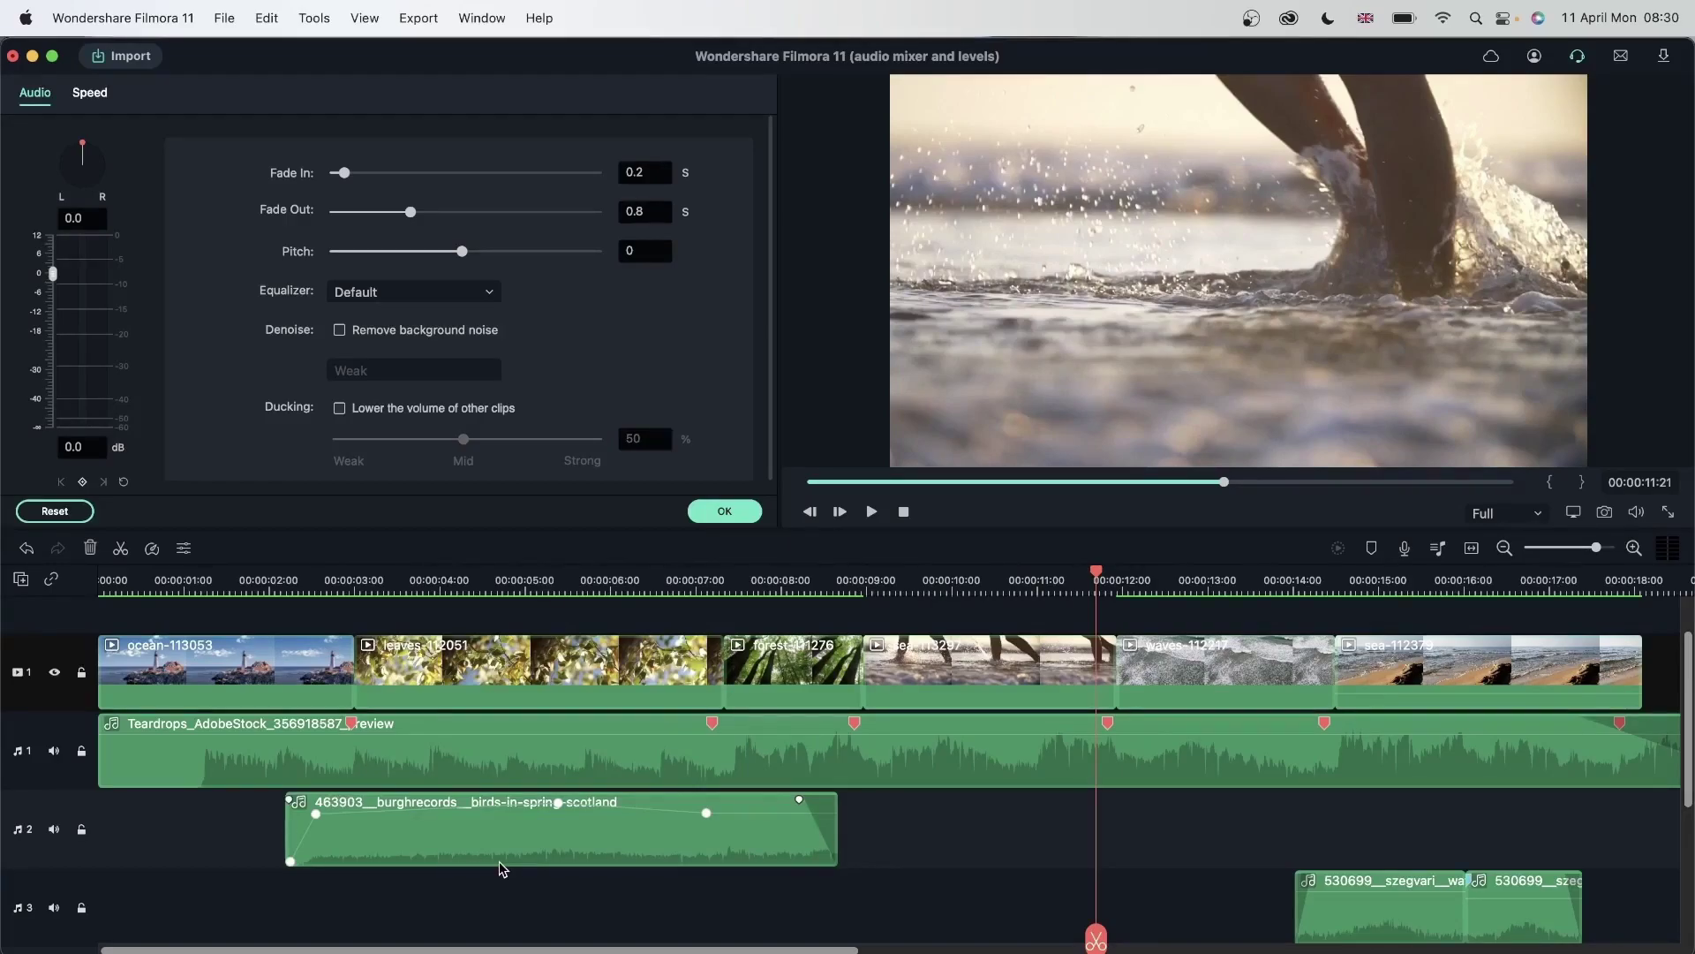
left_click(724, 511)
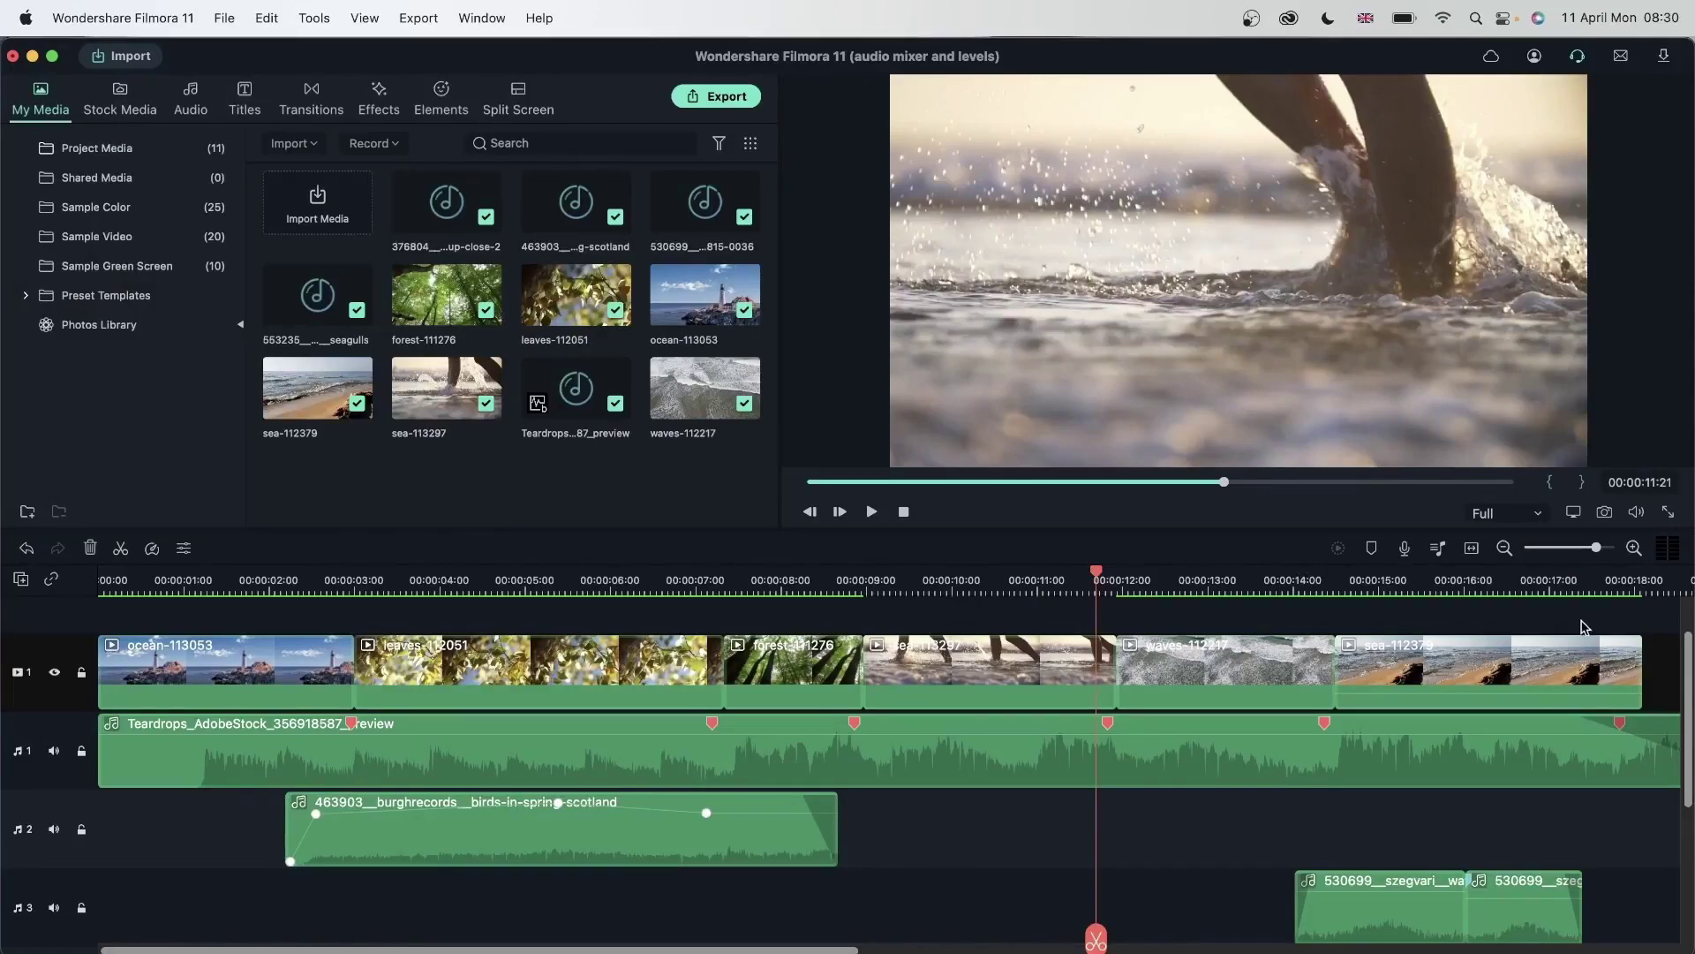
Add Fade transitions to the start of the ocean-113053 clip and the end of the sea-112379 clip, and check the opening
left_click(1505, 549)
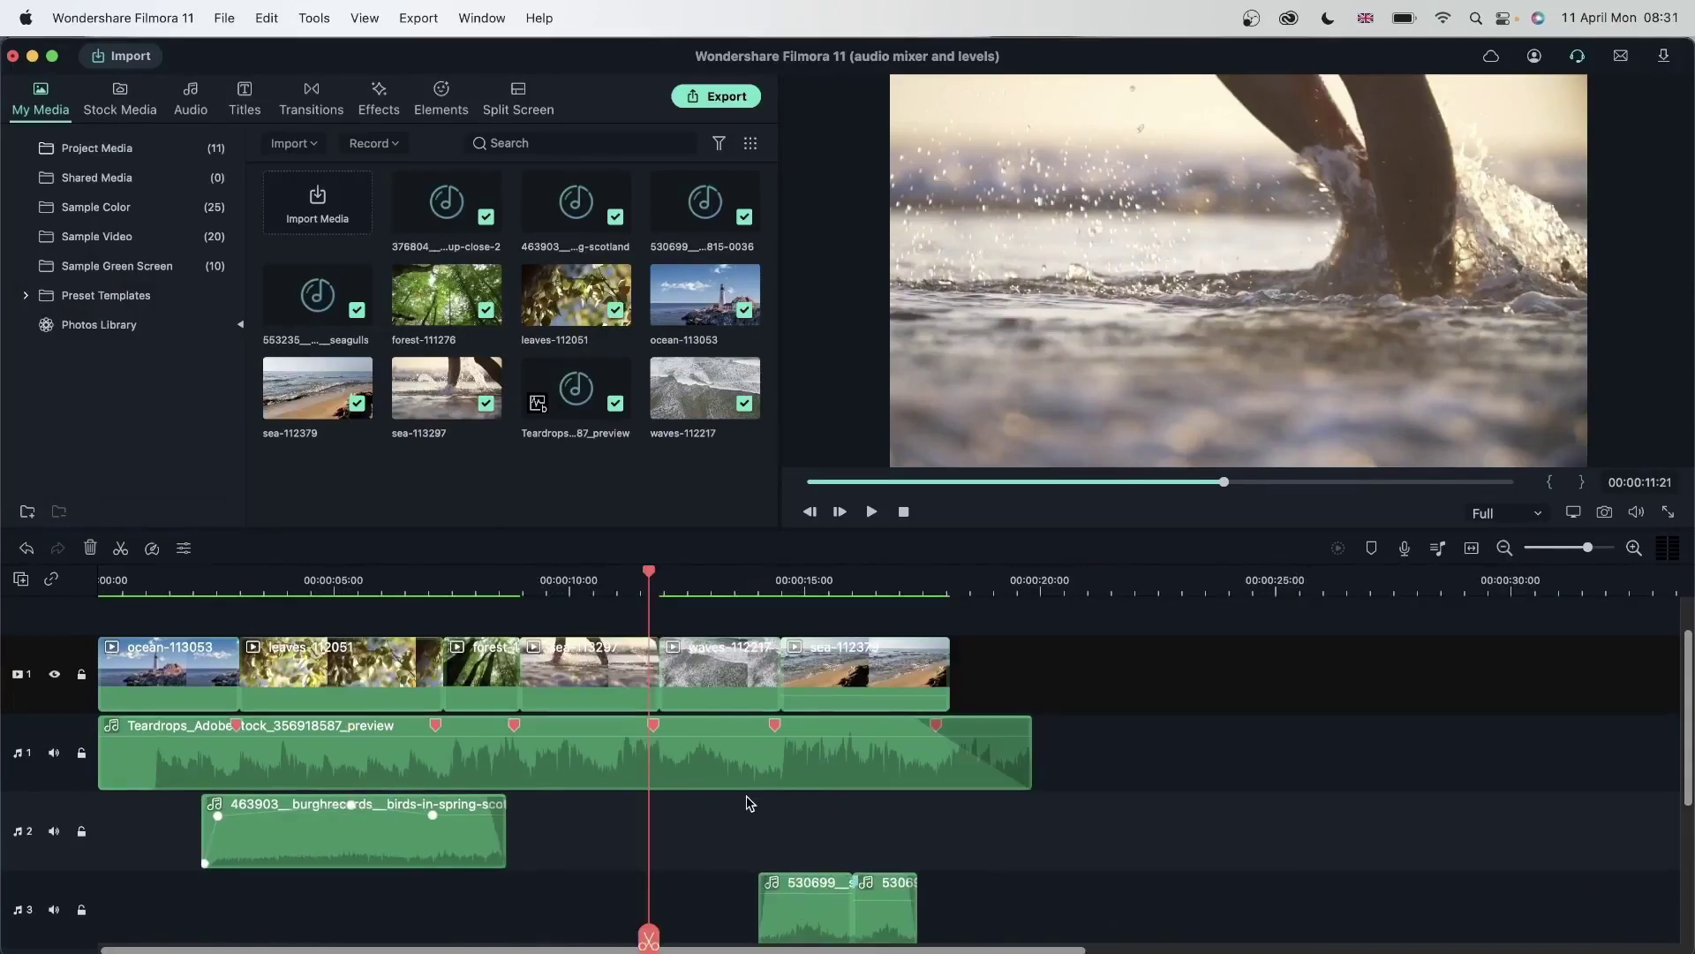
left_click(311, 99)
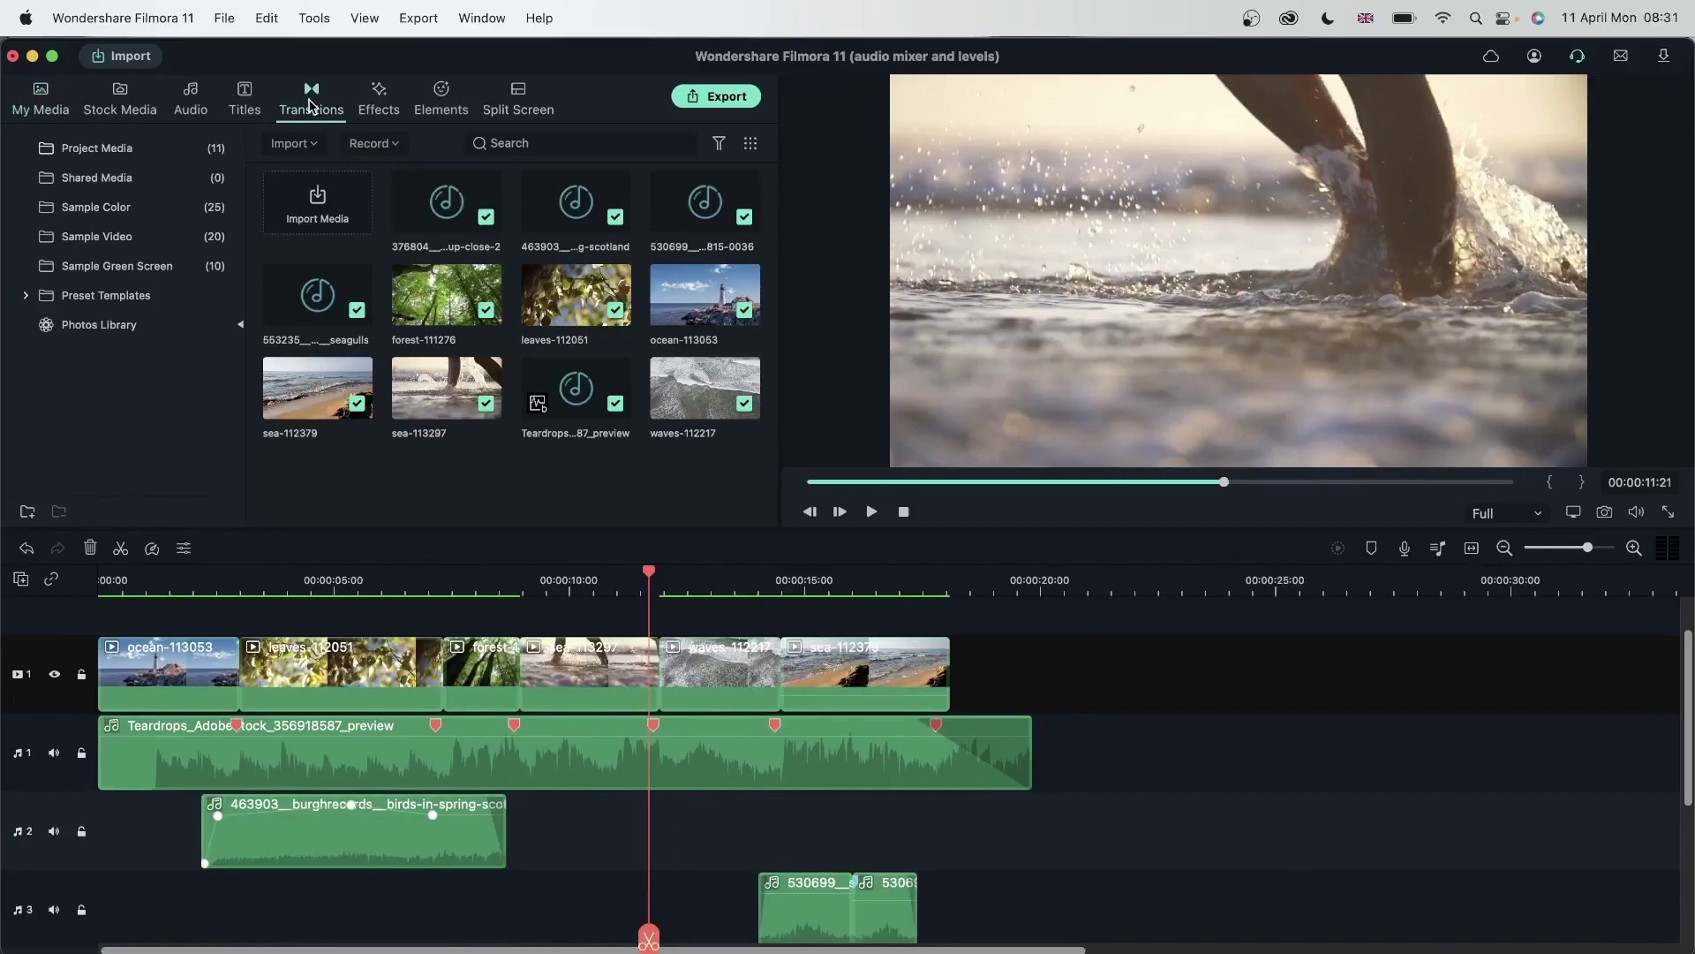
left_click_drag(433, 207, 132, 671)
left_click_drag(433, 216, 890, 672)
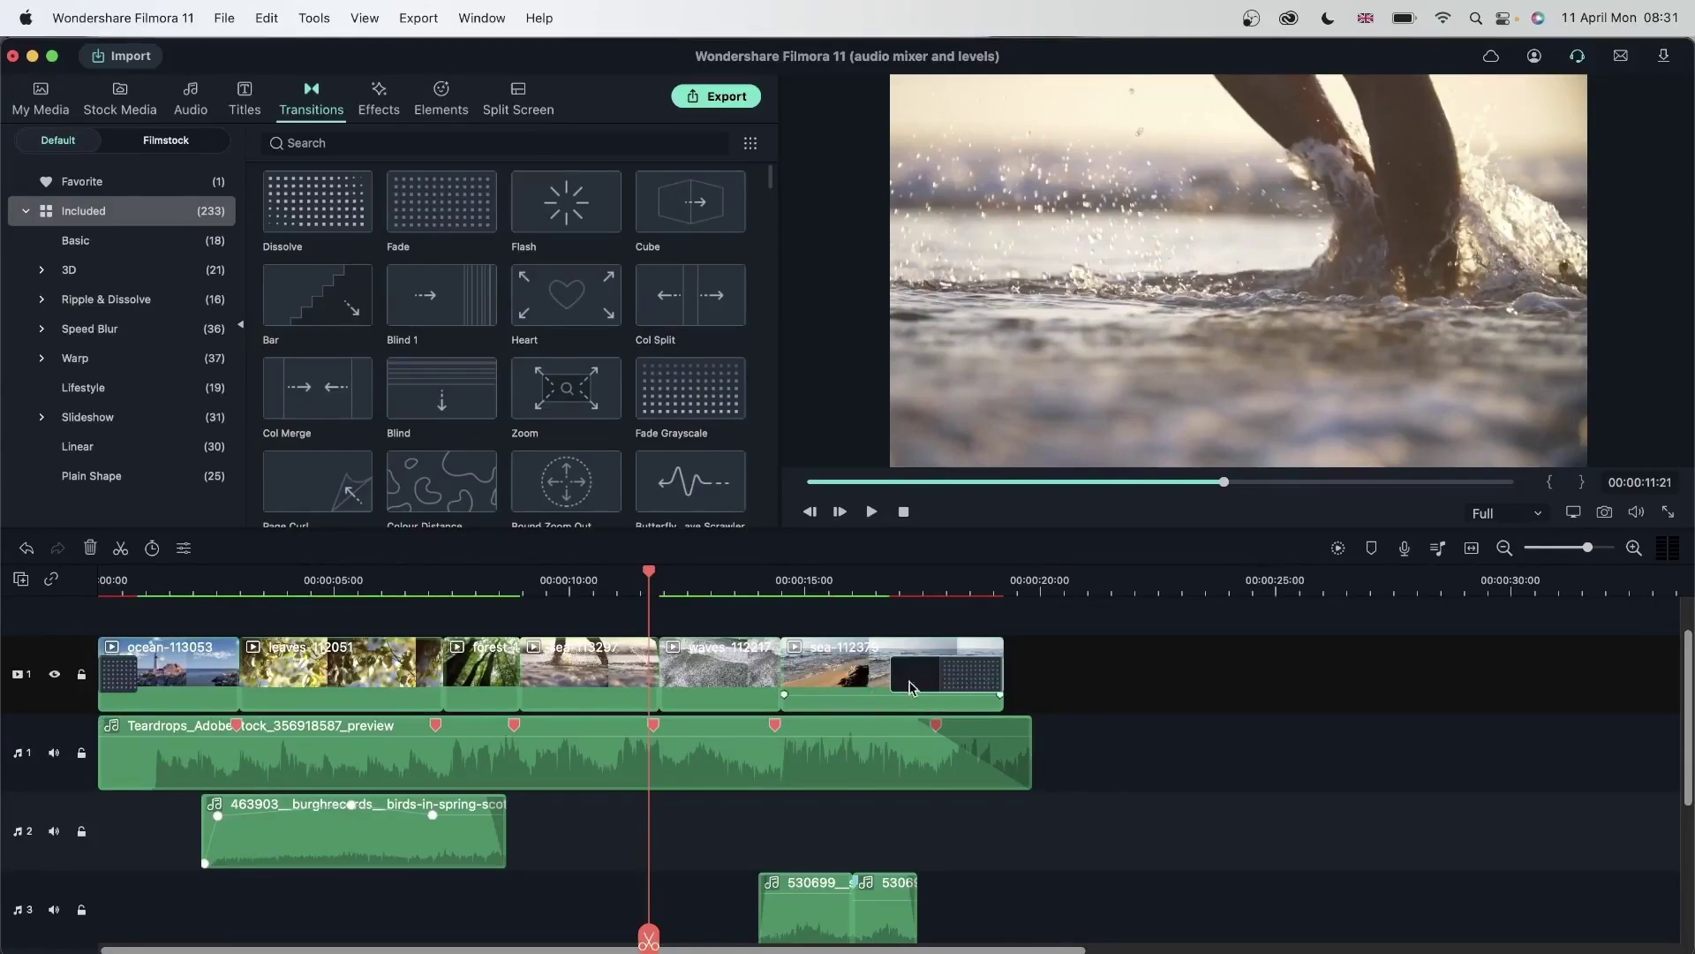
left_click(281, 618)
left_click(196, 587)
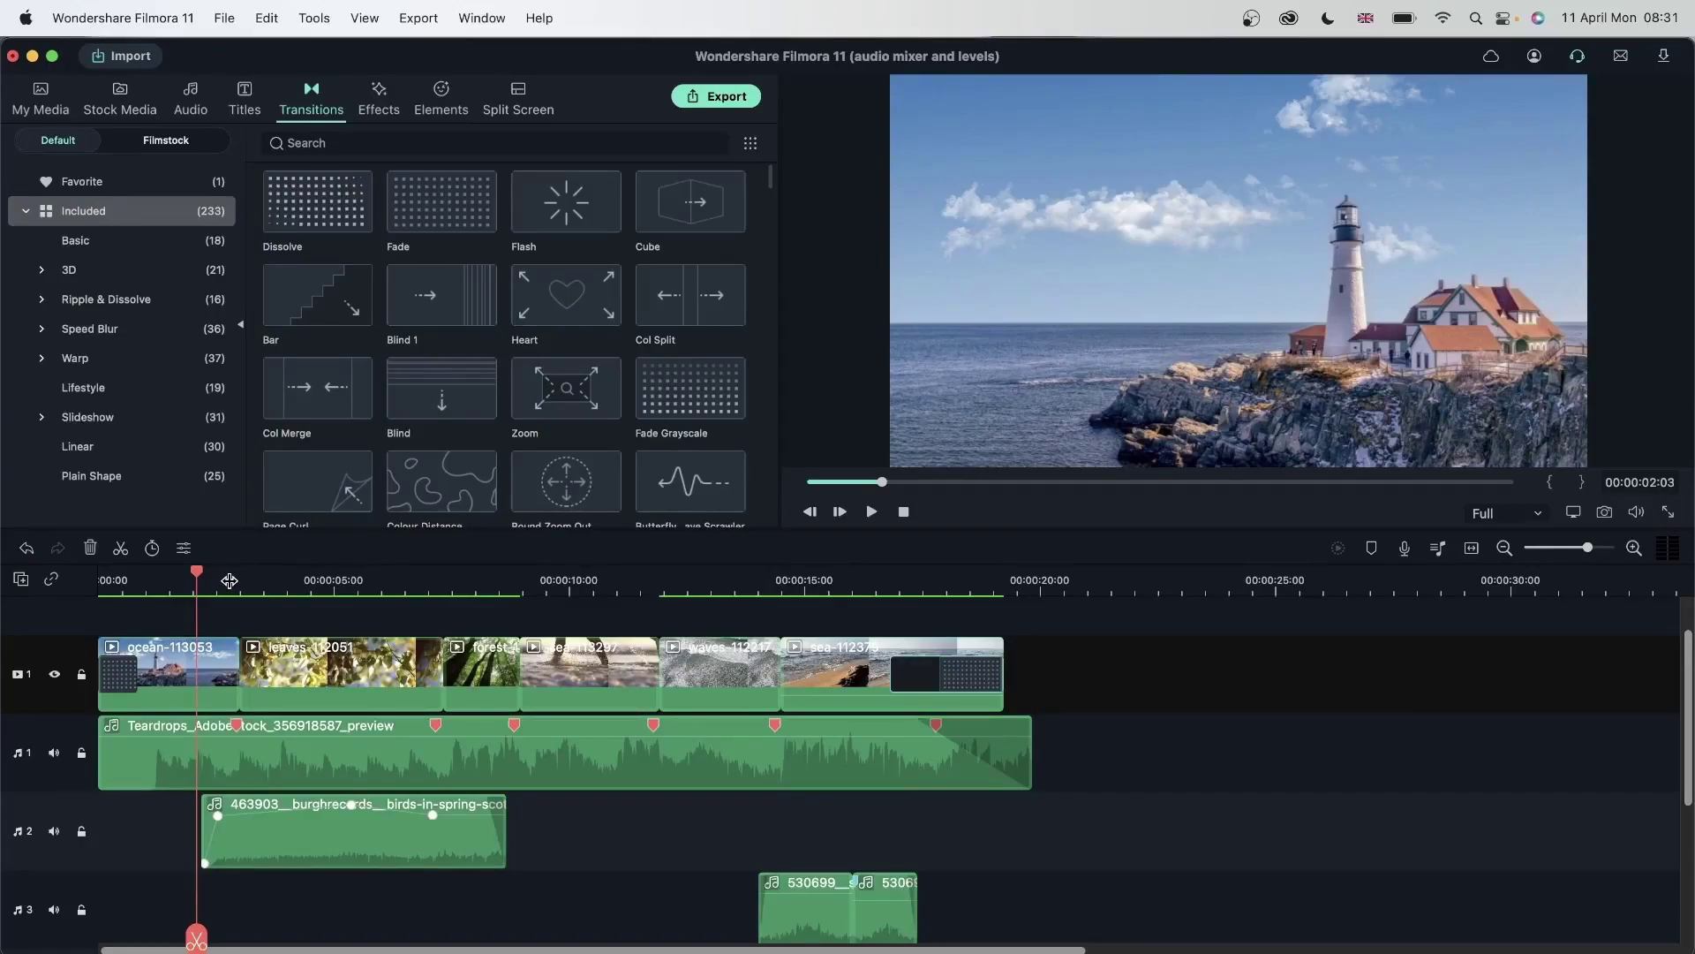
Try the Orb 2 transition between the leaves-112051 and forest-111276 clips, preview it, and delete it
scroll(636, 406, "down", 4)
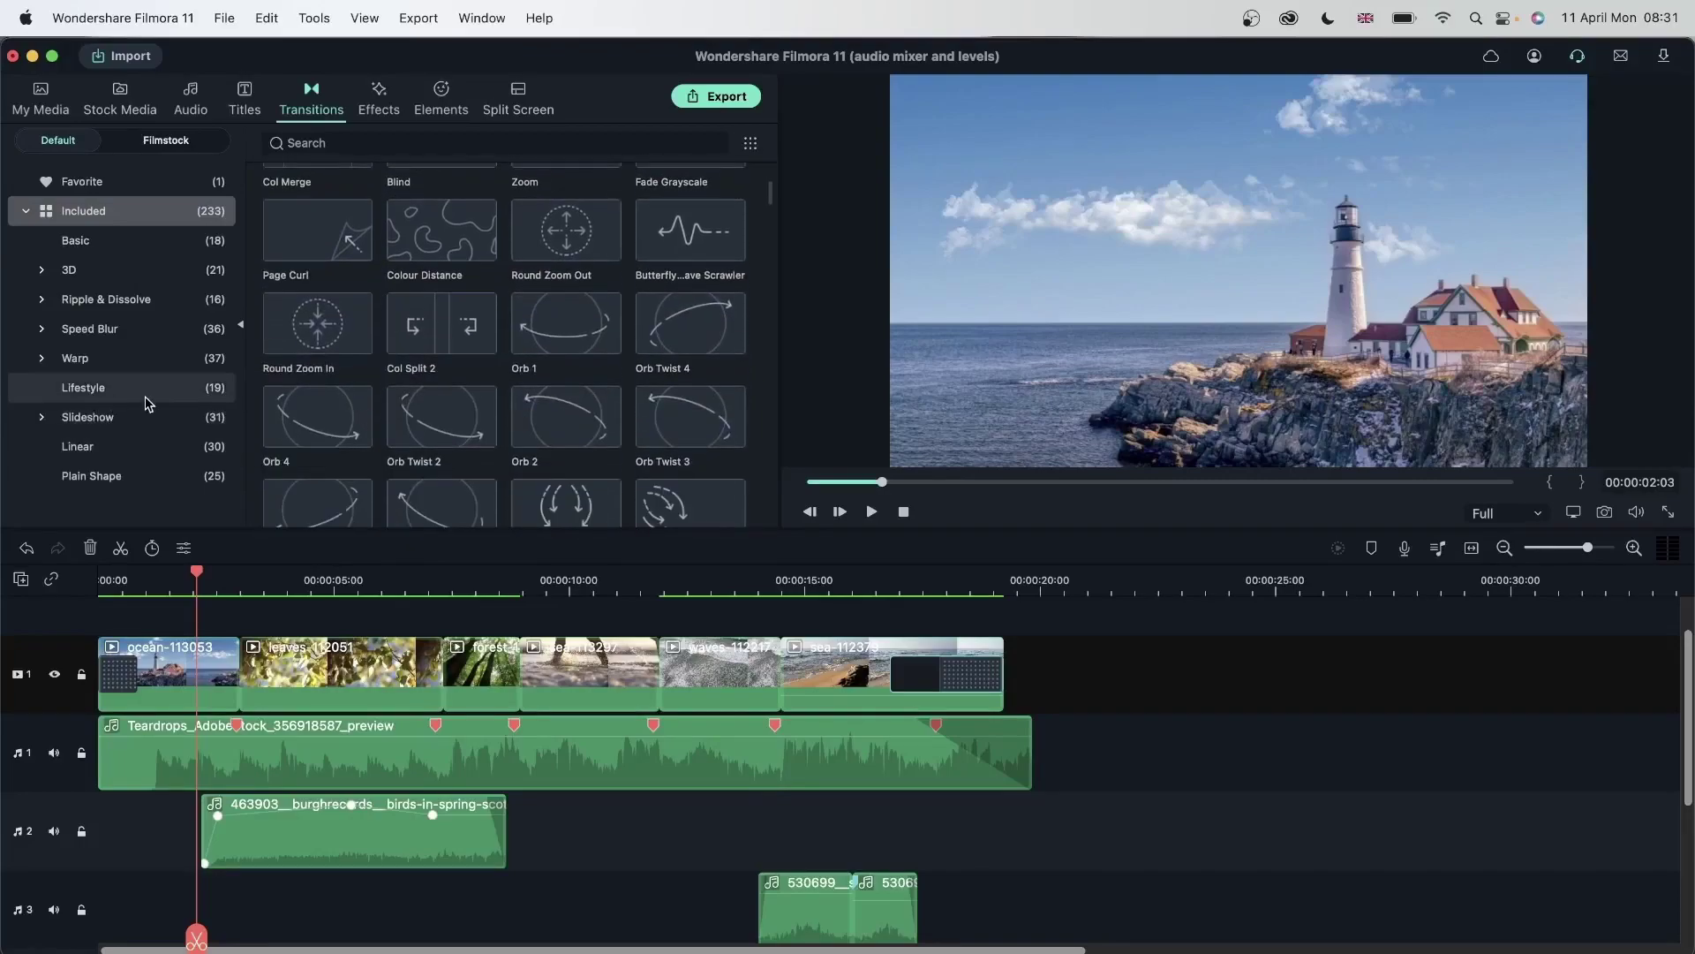
left_click_drag(552, 422, 433, 682)
left_click(356, 583)
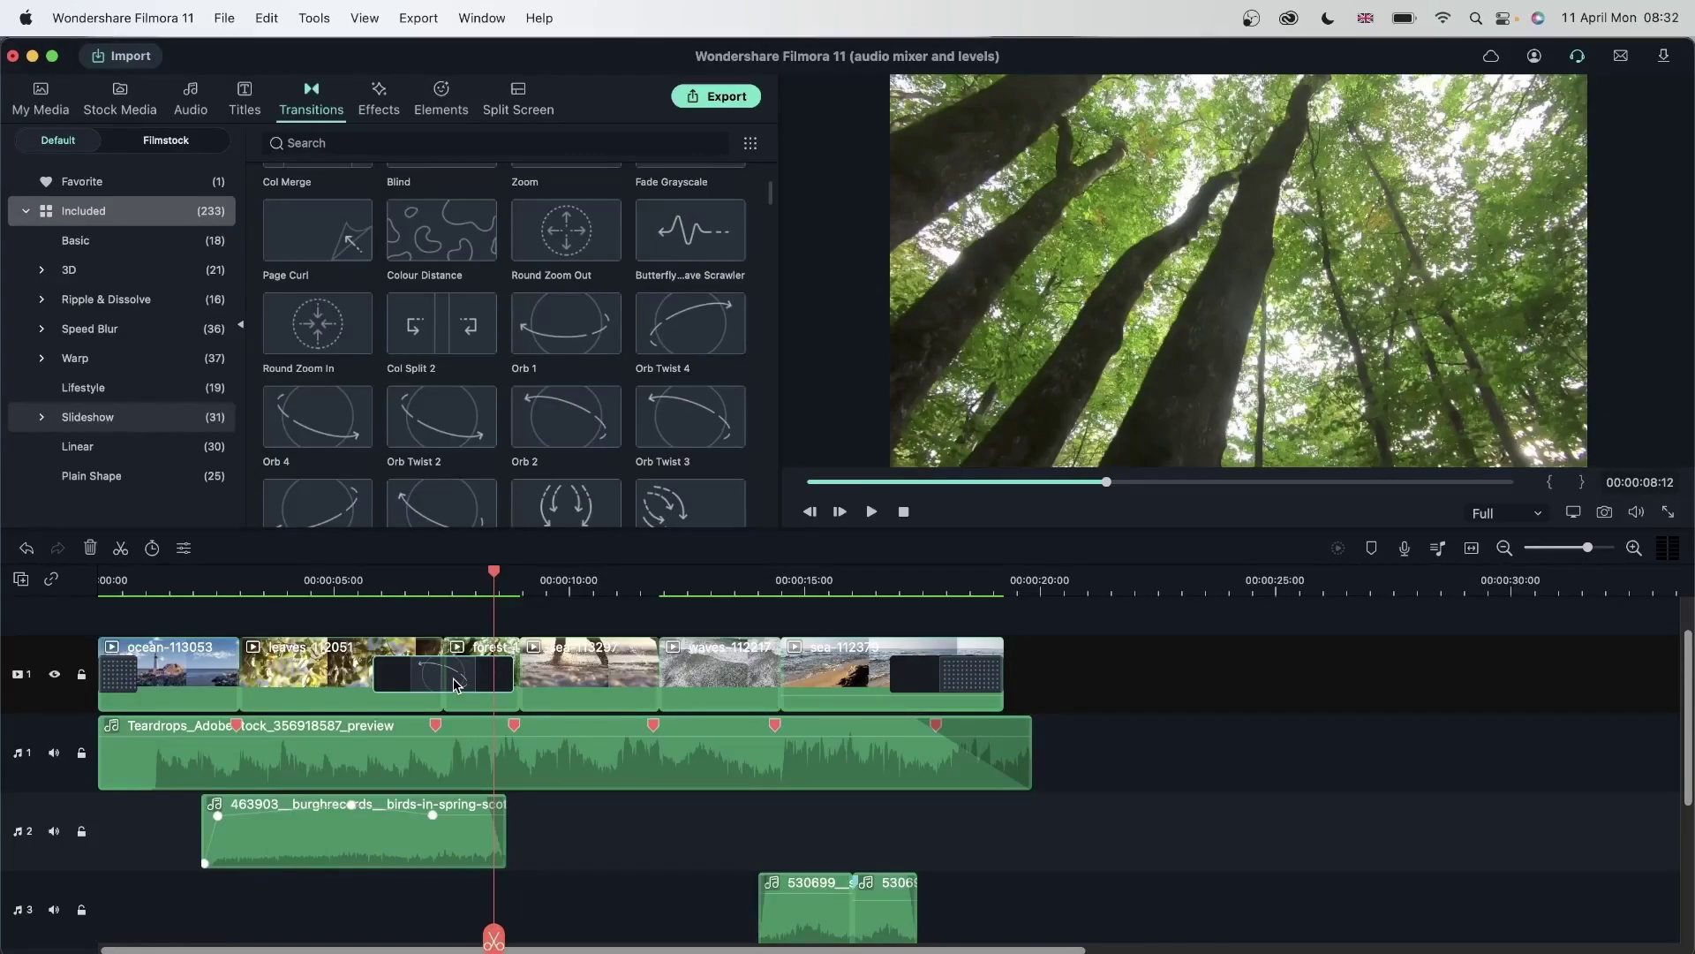
key("Delete")
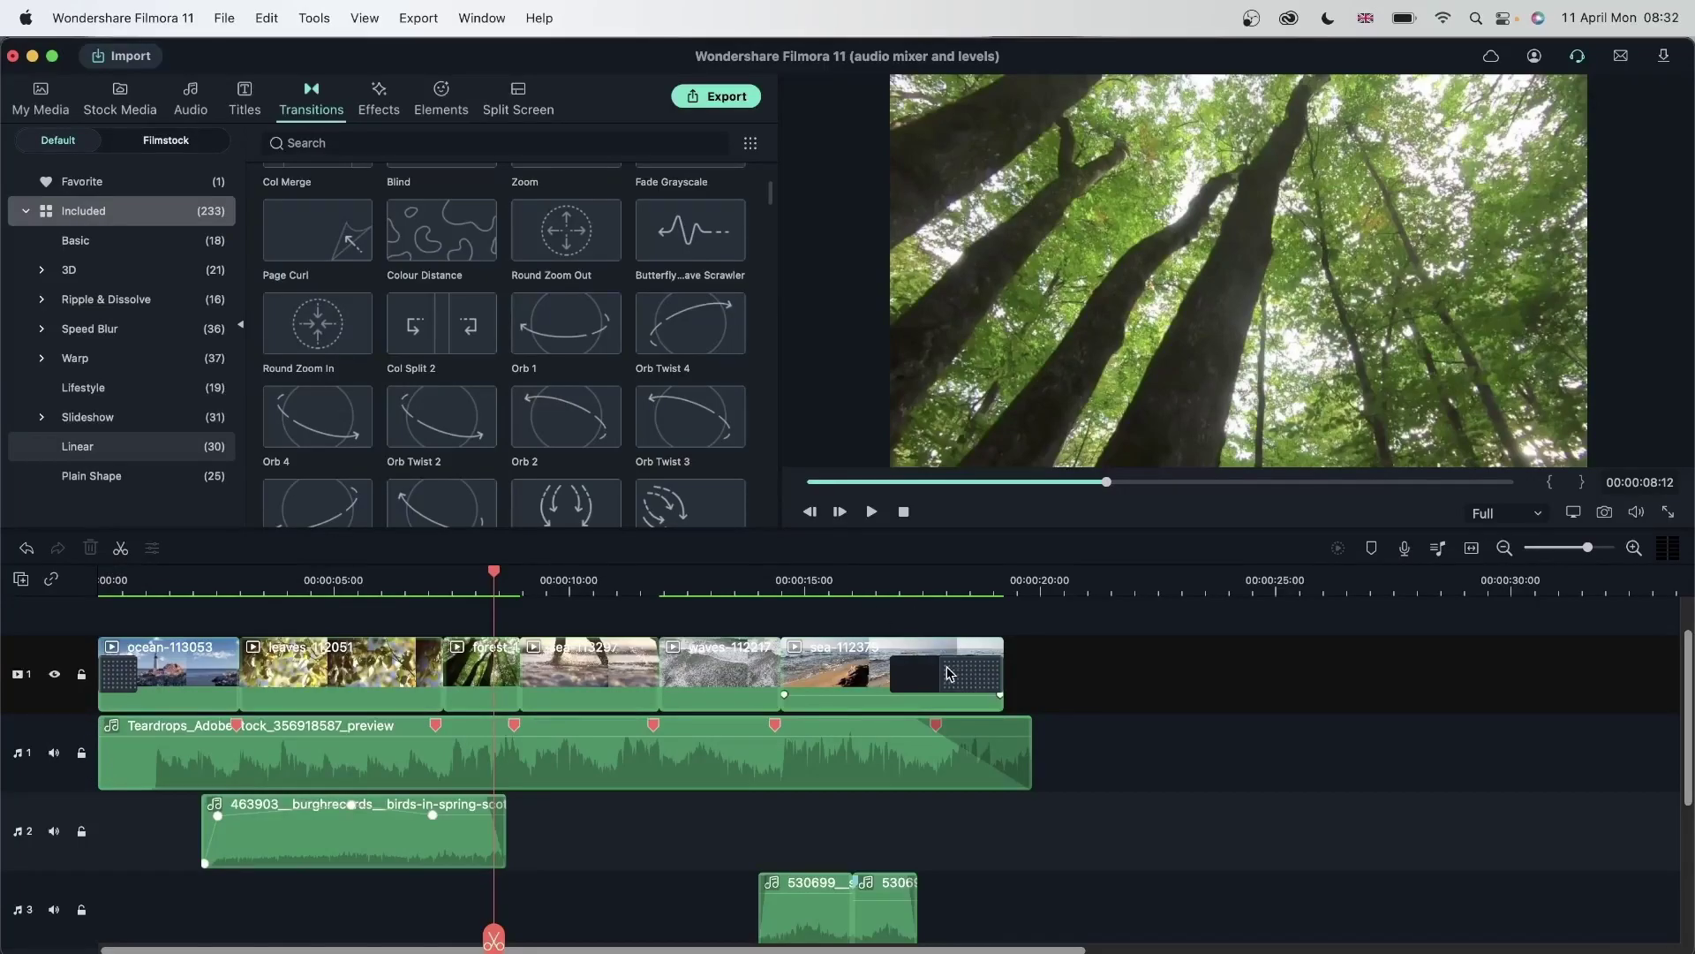
In the ocean-113053 clip's color settings, set contrast to 10, saturation to 6 and brightness to -6
scroll(878, 713, "up", 2)
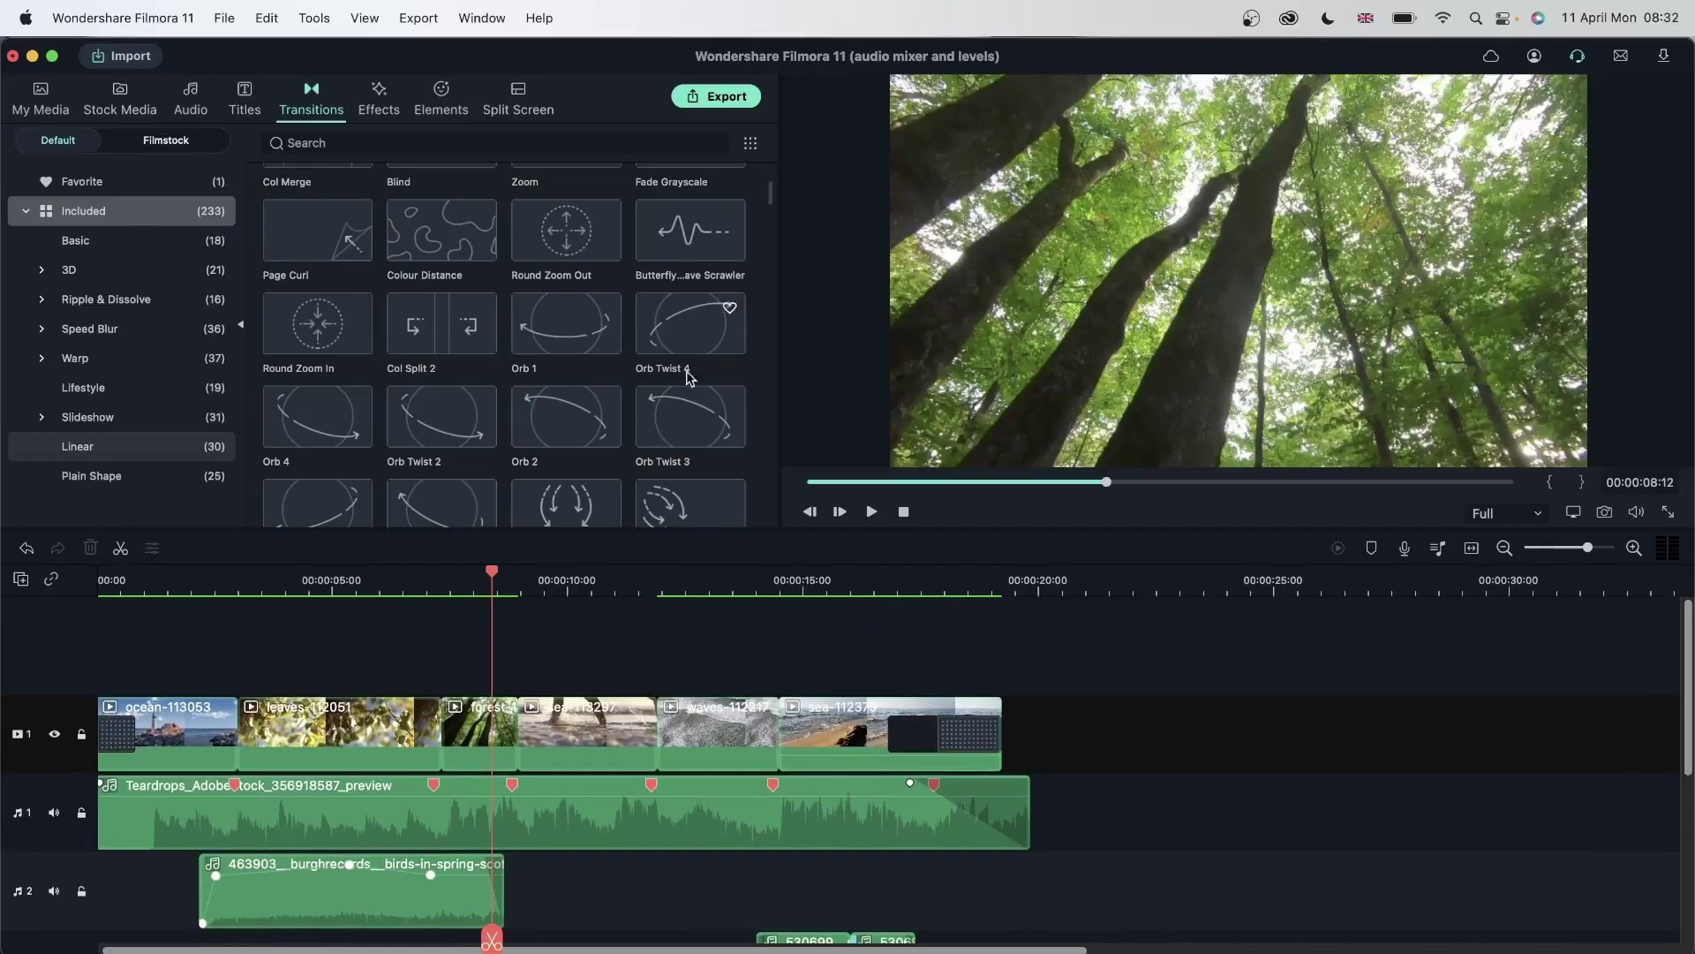
double_click(161, 716)
left_click(142, 94)
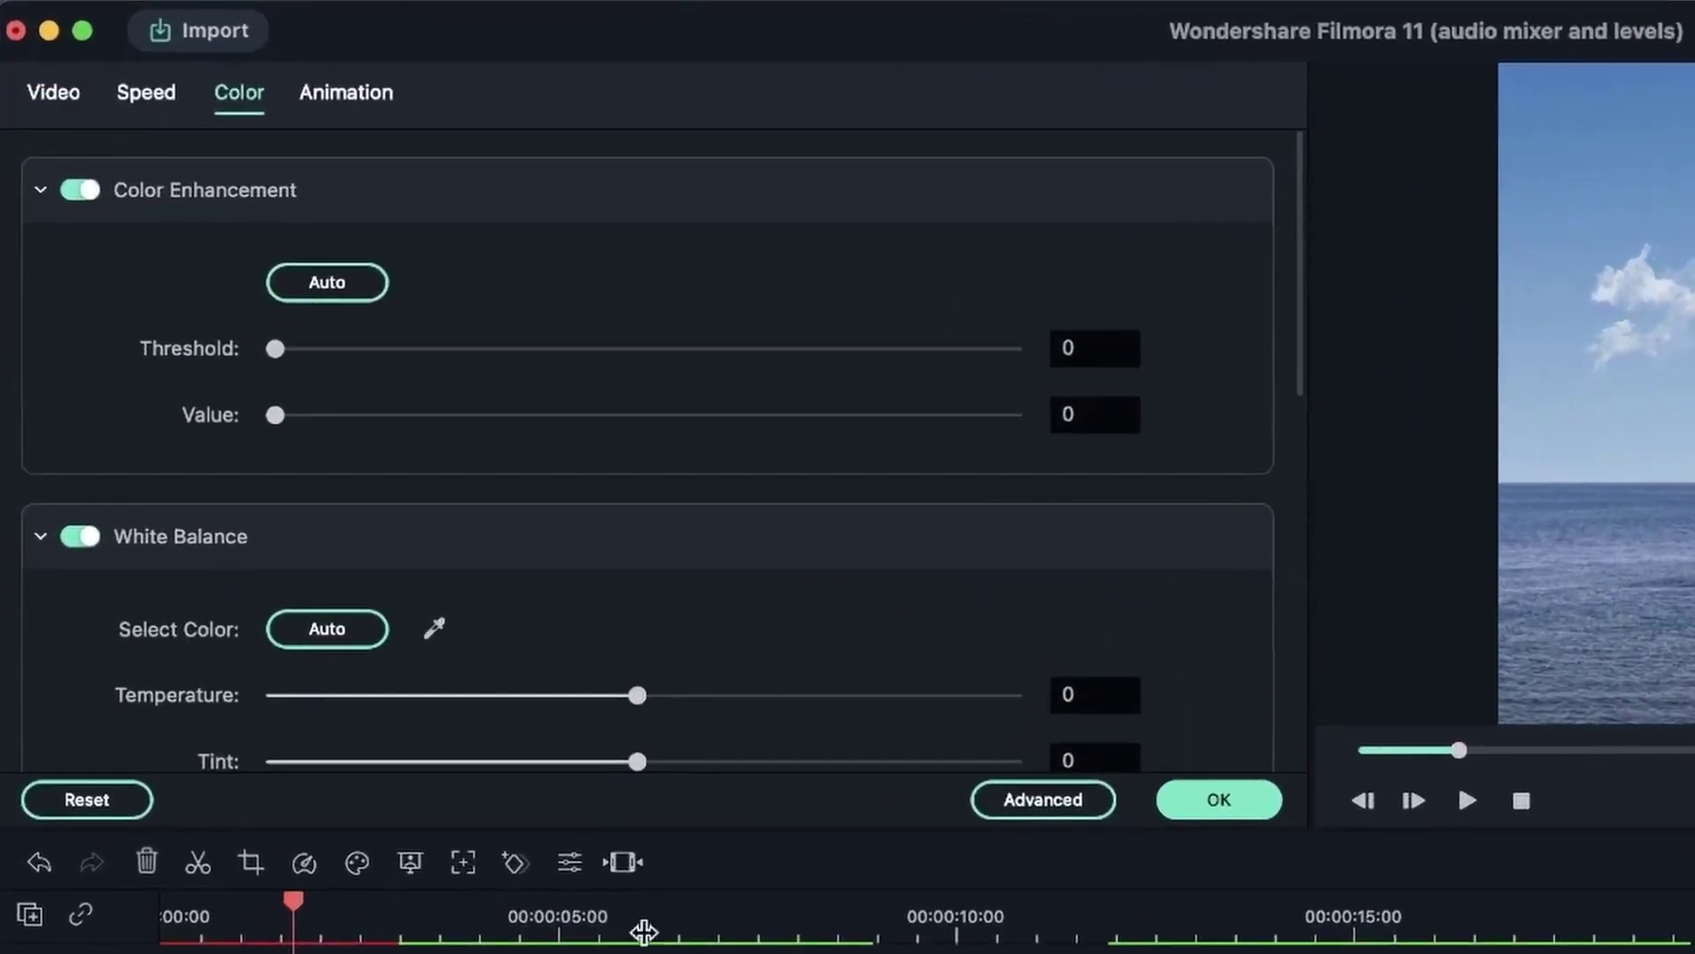
scroll(589, 578, "down", 3)
scroll(742, 701, "down", 3)
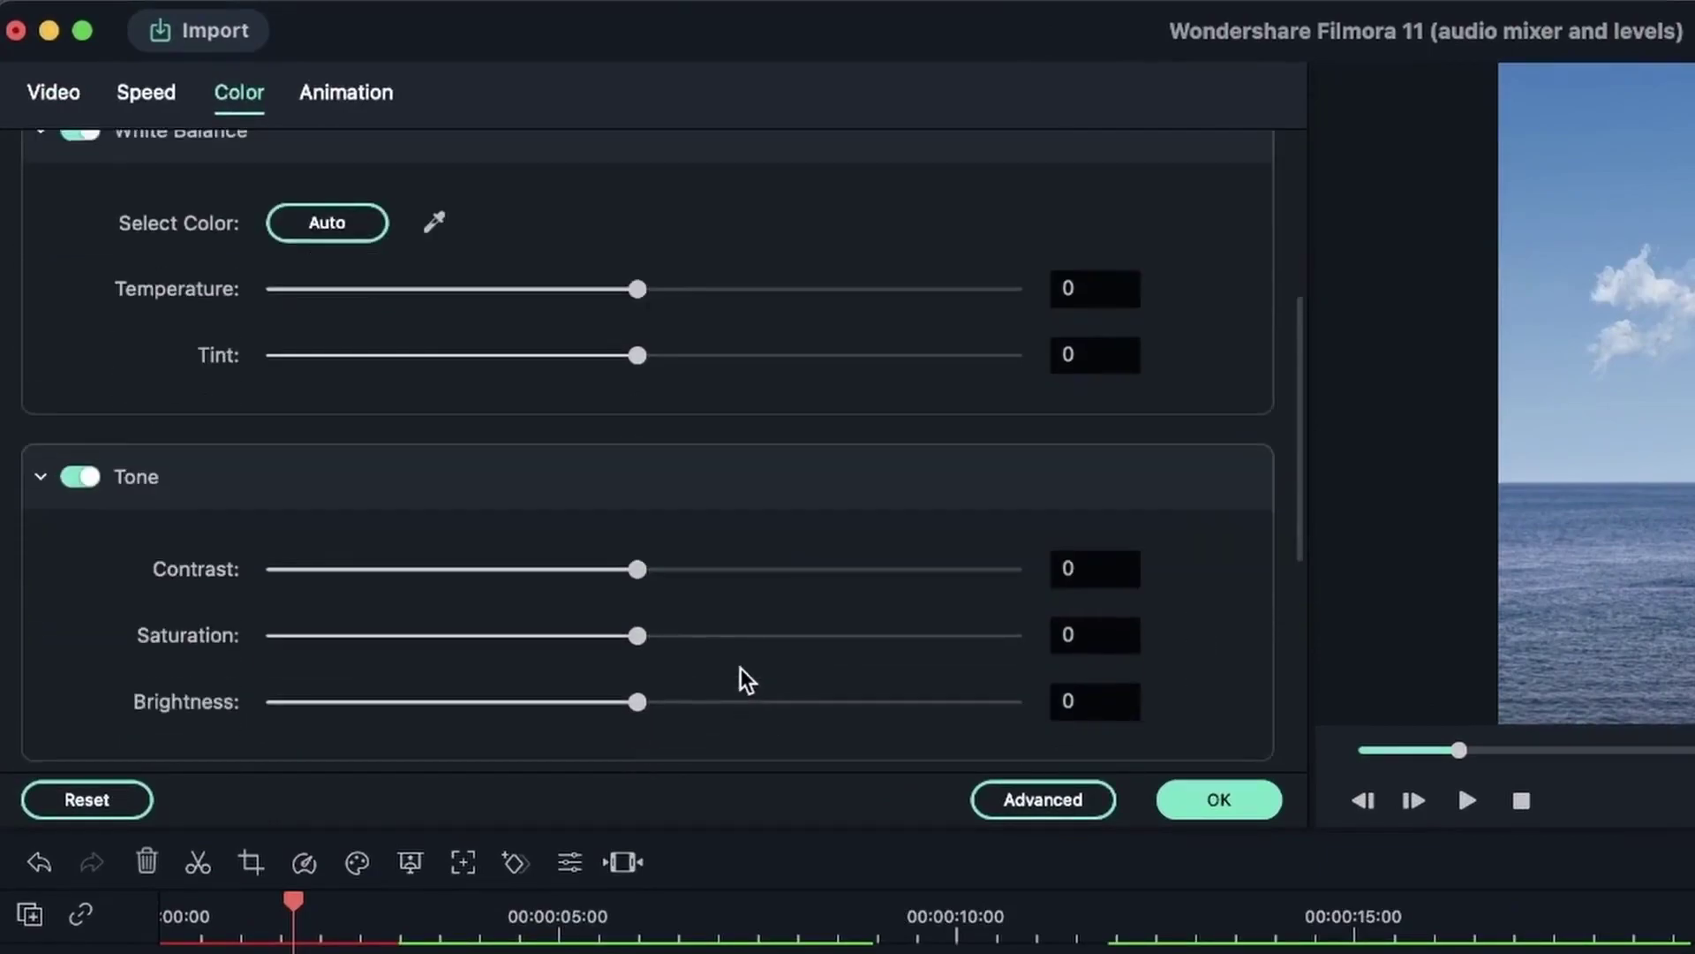
left_click_drag(641, 511, 685, 526)
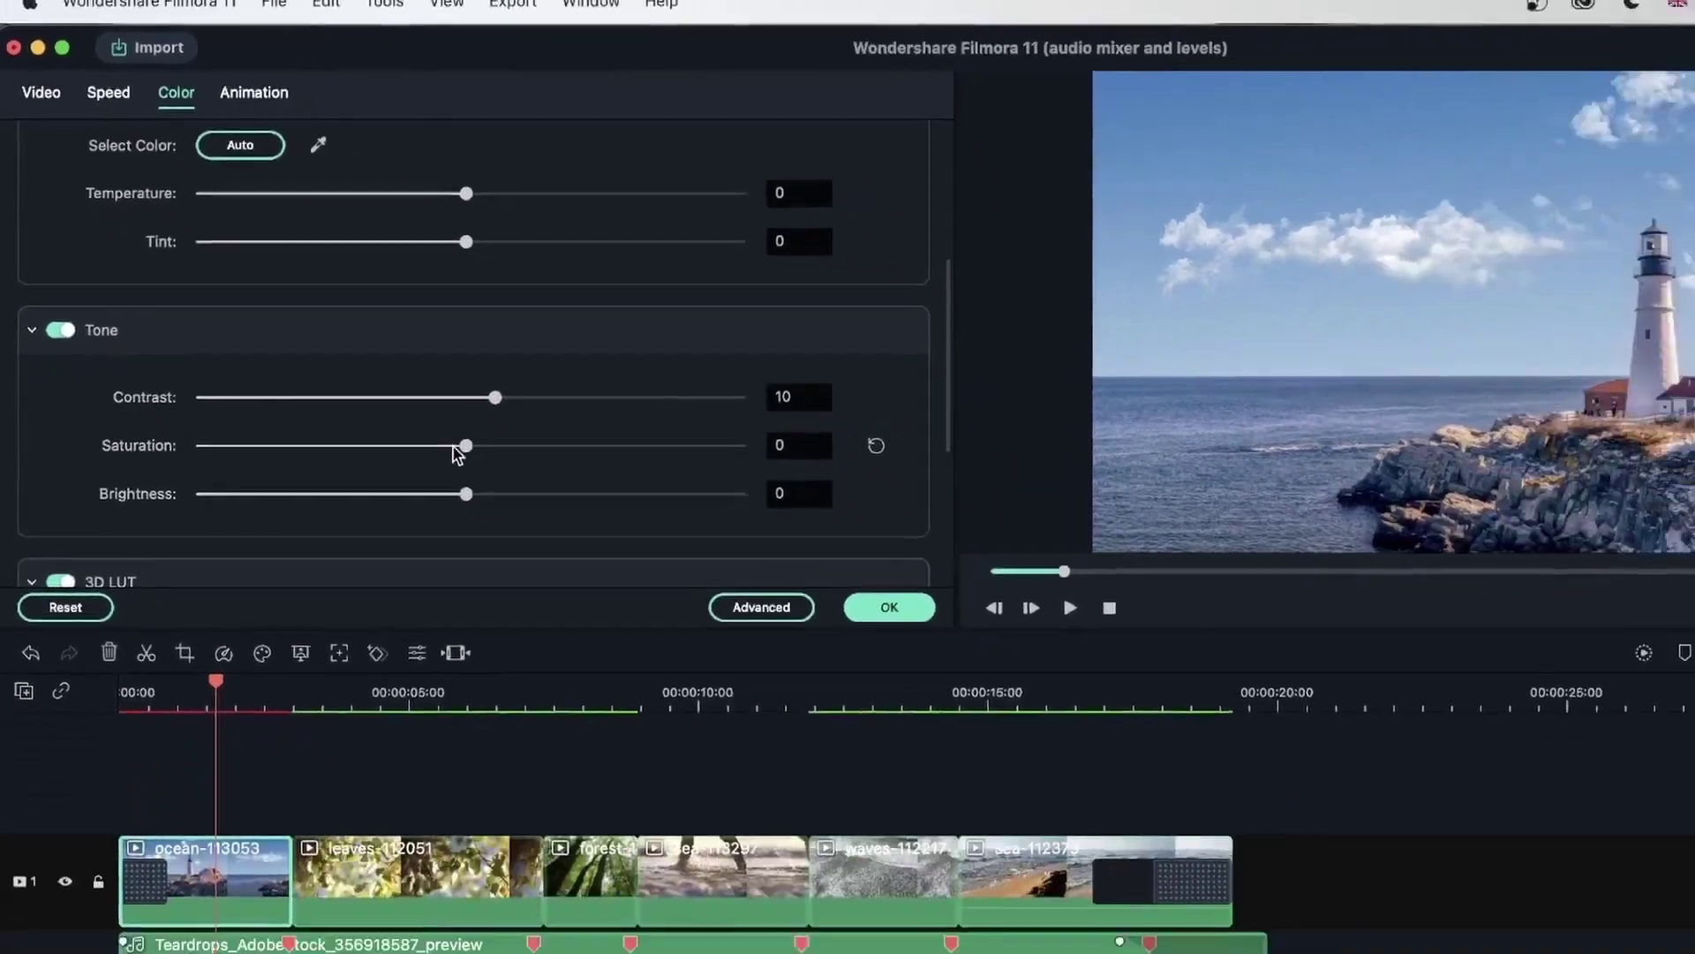
left_click_drag(455, 447, 486, 449)
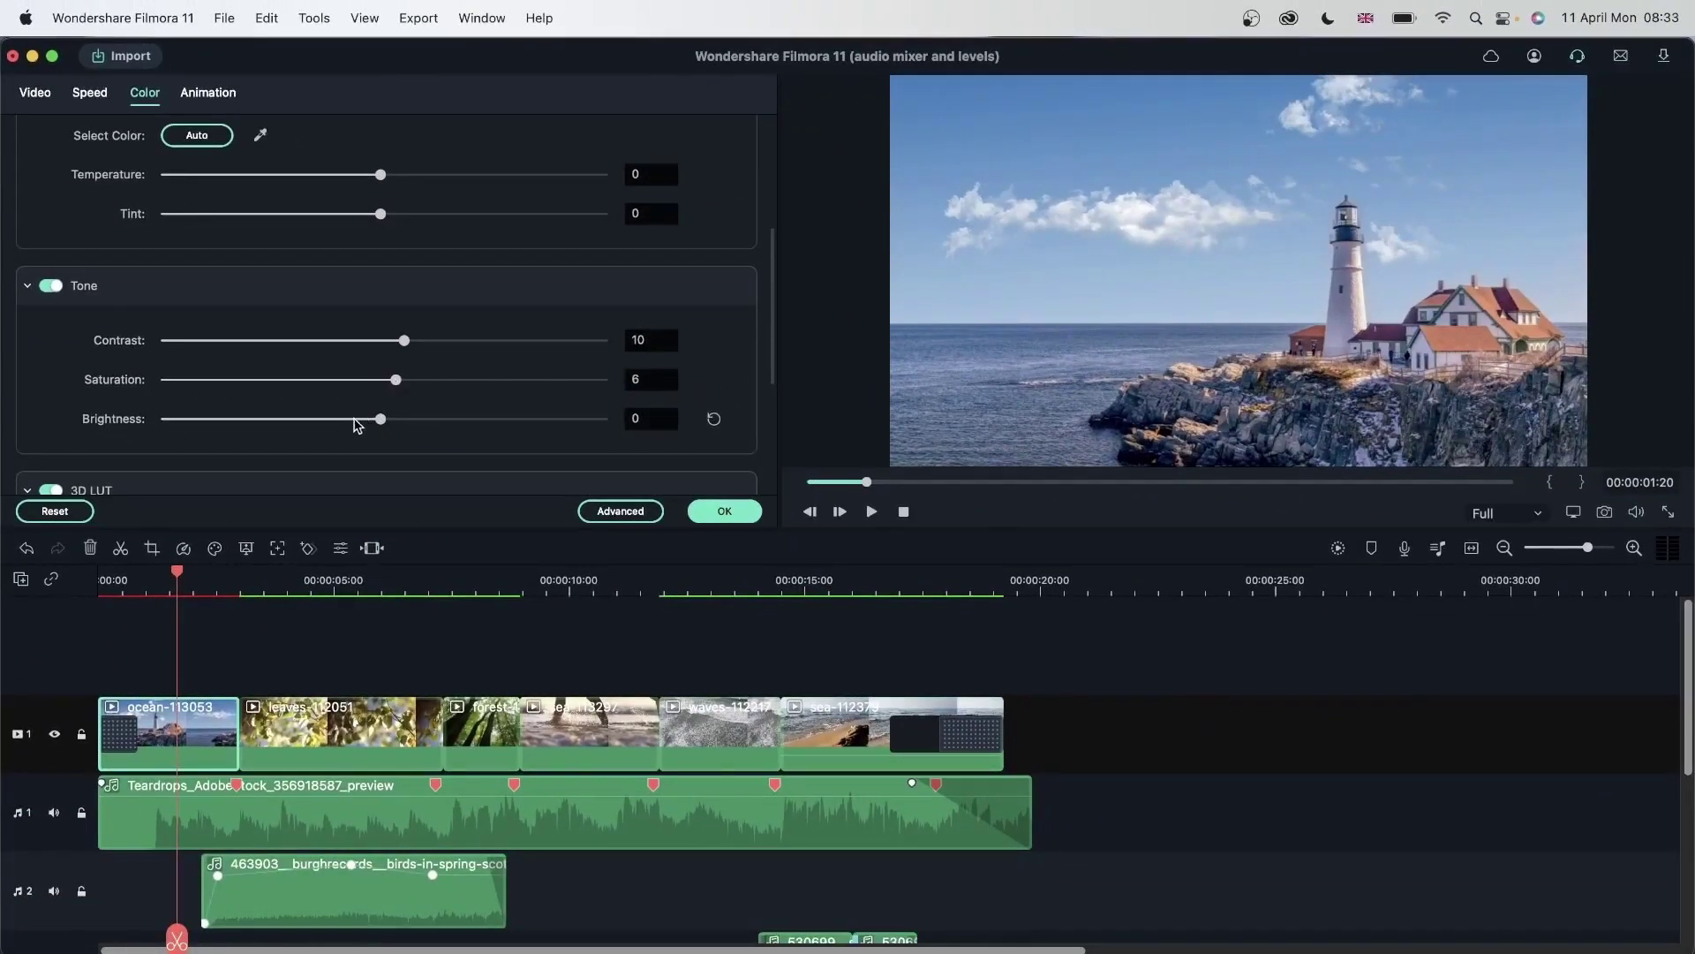
left_click_drag(385, 422, 370, 422)
Set the ocean-113053 clip's temperature to 4 and tint to -2, and apply the Reign 3D LUT
scroll(427, 348, "up", 3)
left_click_drag(380, 267, 376, 311)
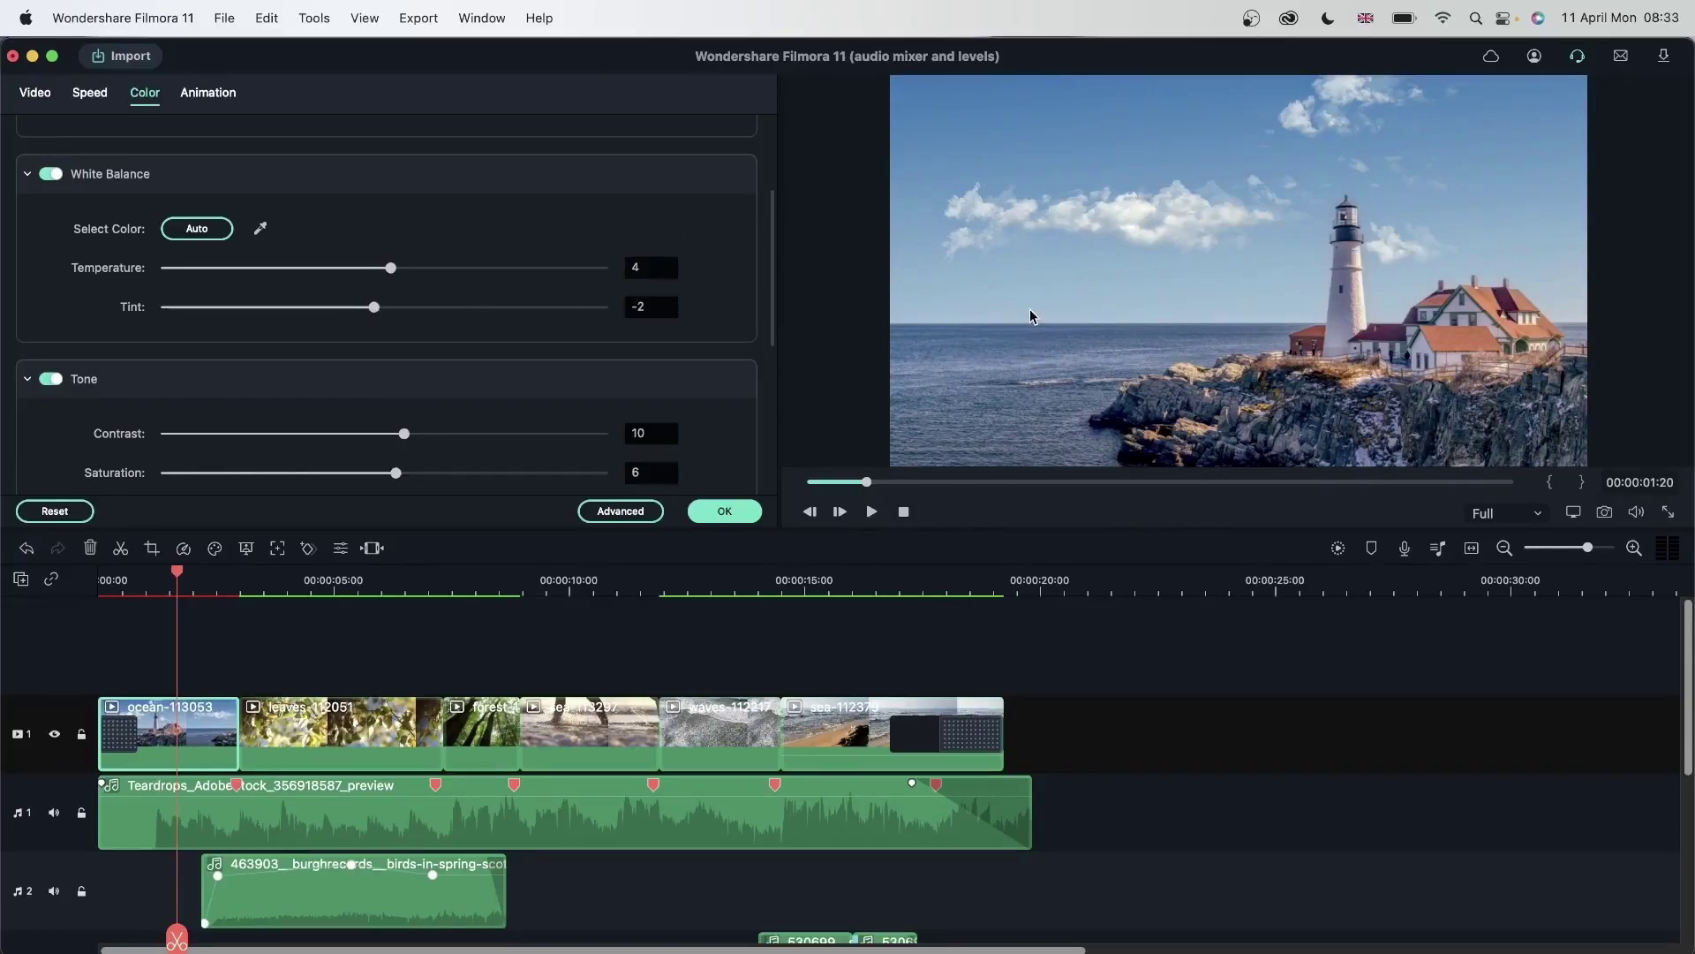
scroll(487, 279, "down", 5)
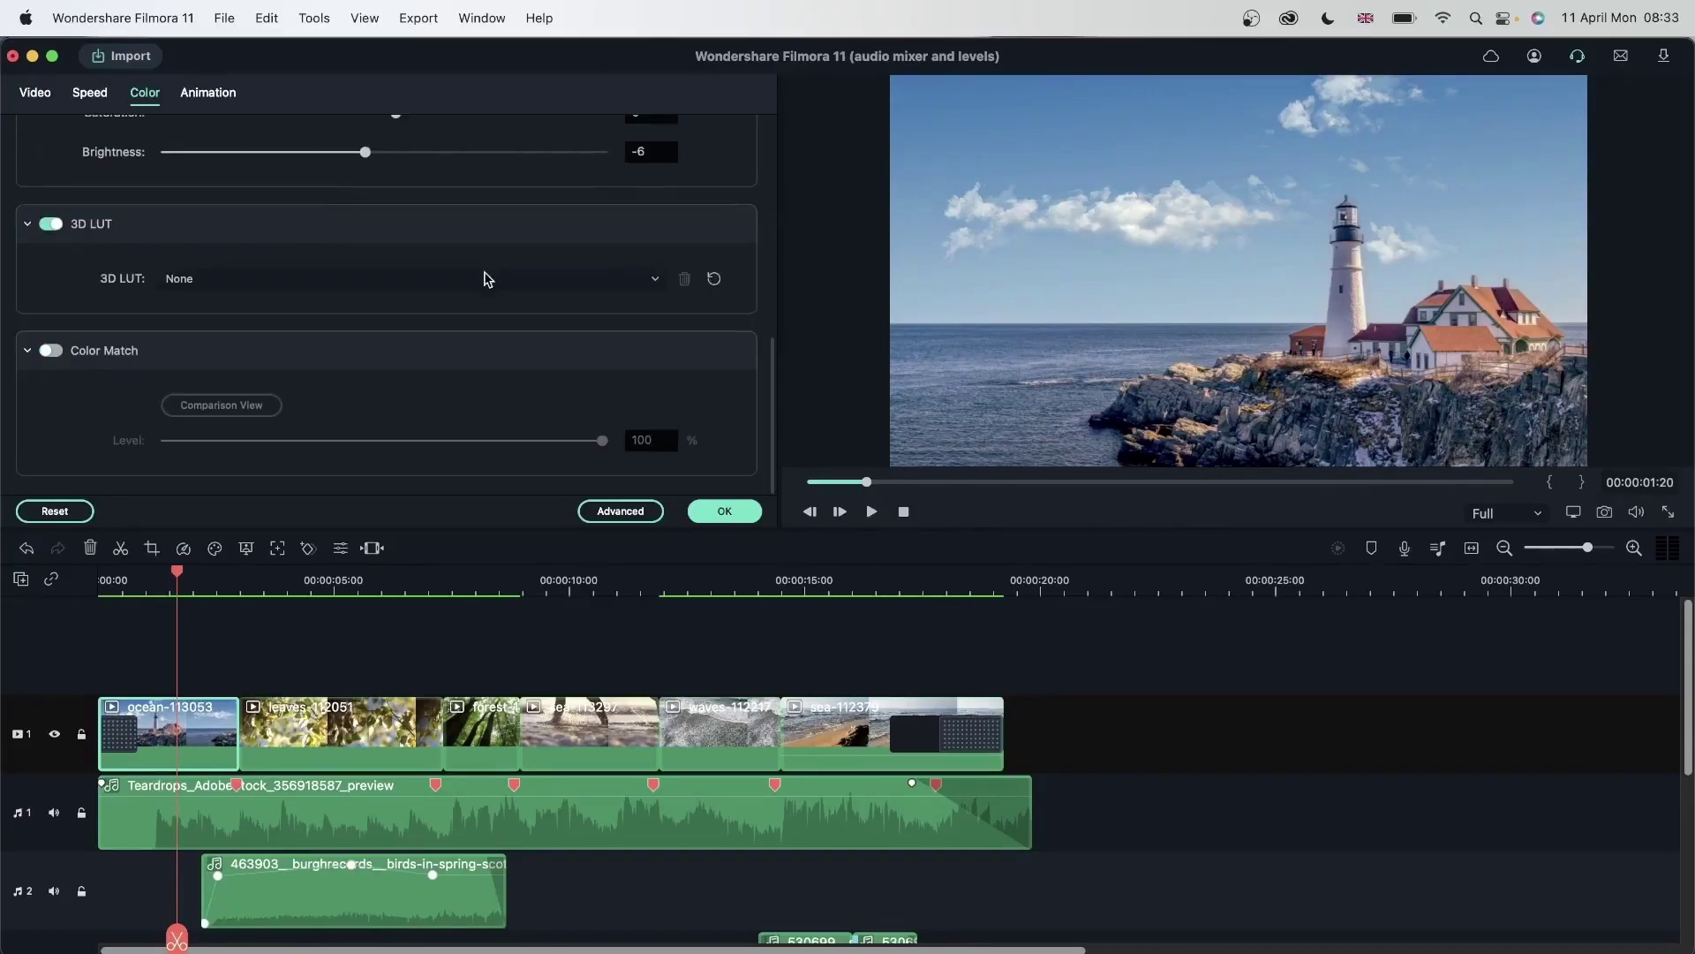
left_click(487, 279)
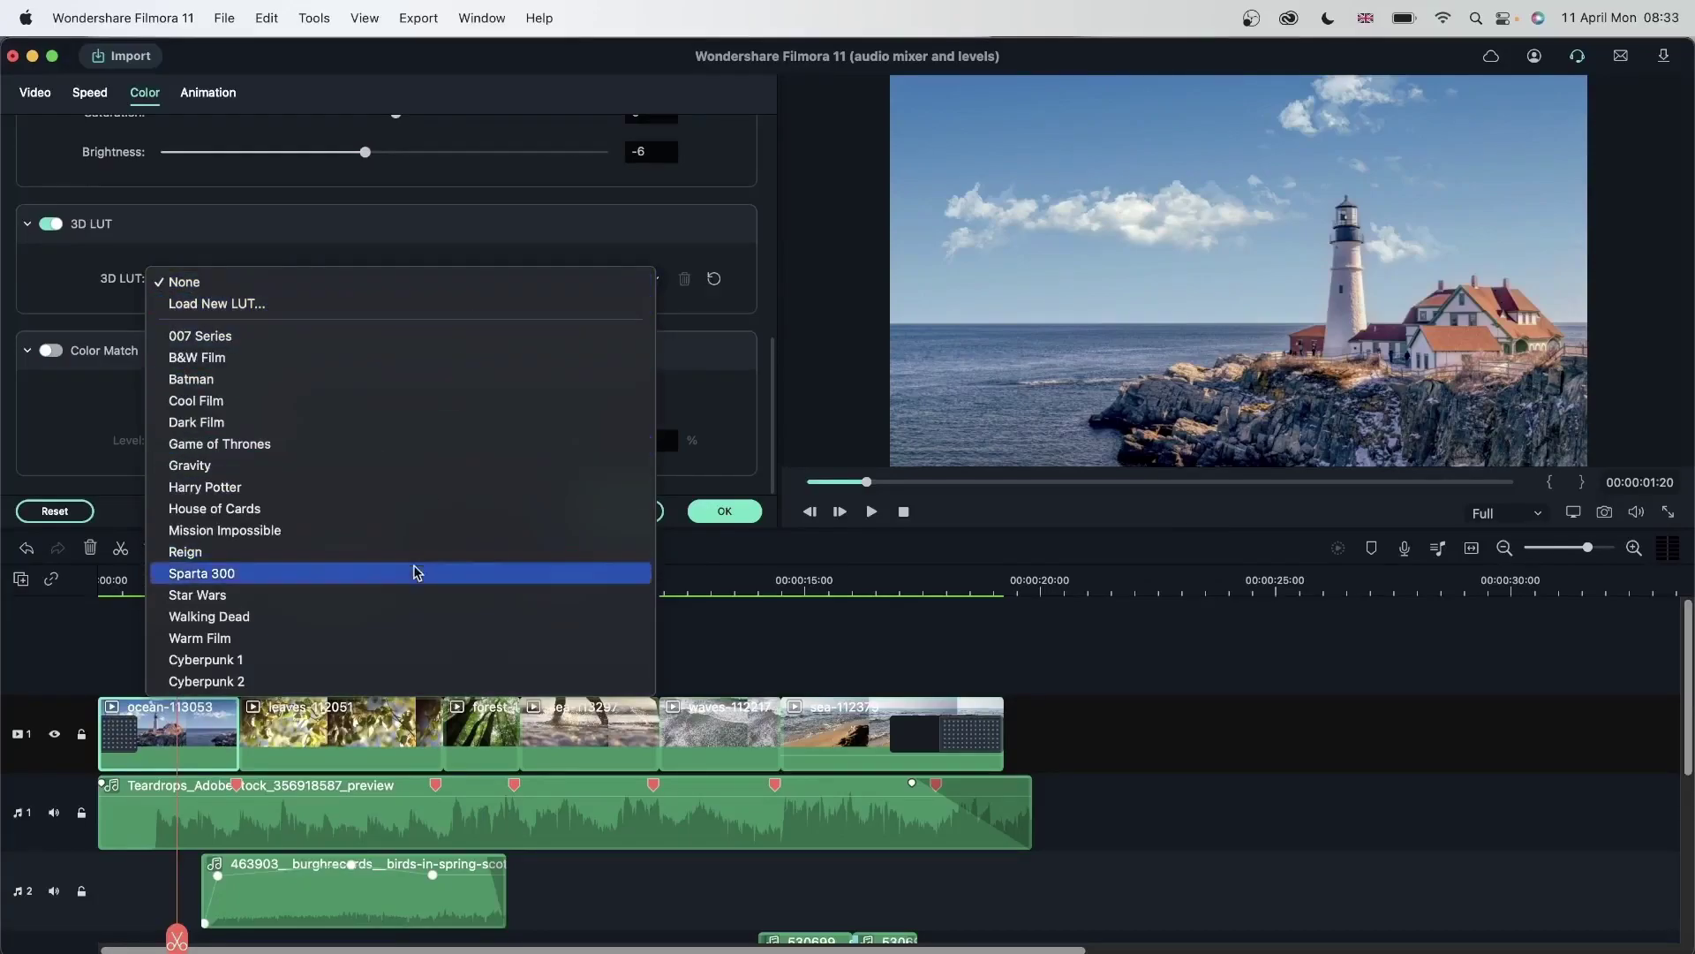
left_click(416, 551)
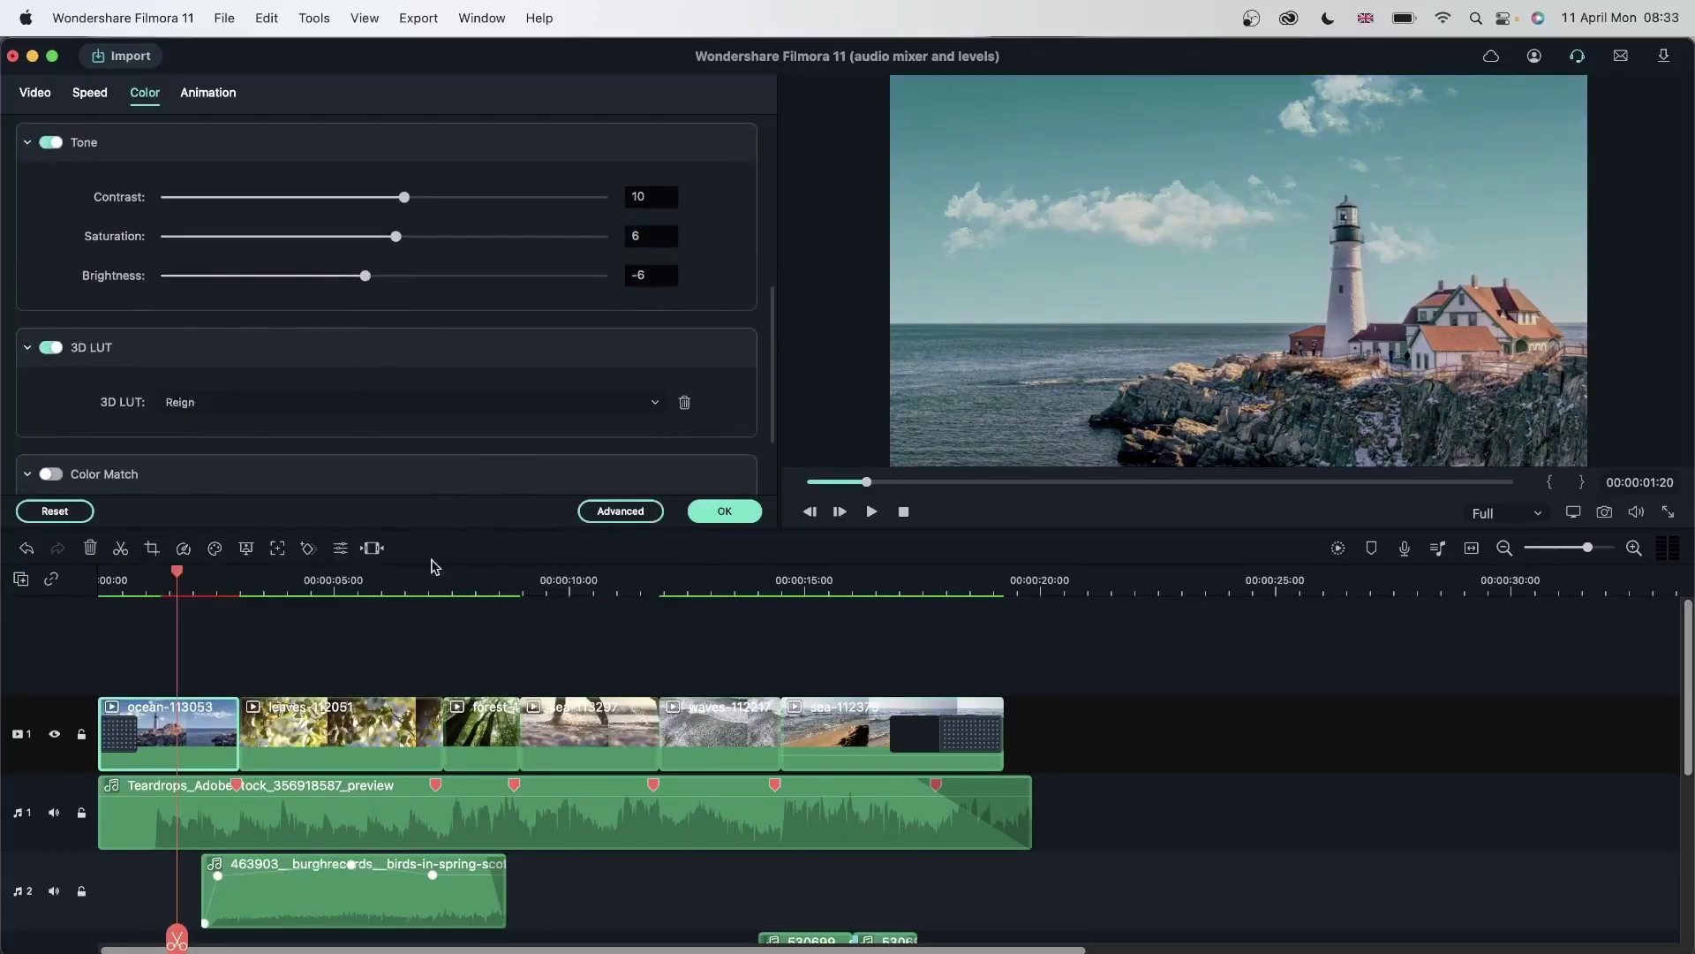
Apply the Reign 3D LUT to the leaves-112051 clip and set its contrast to 8
left_click(351, 748)
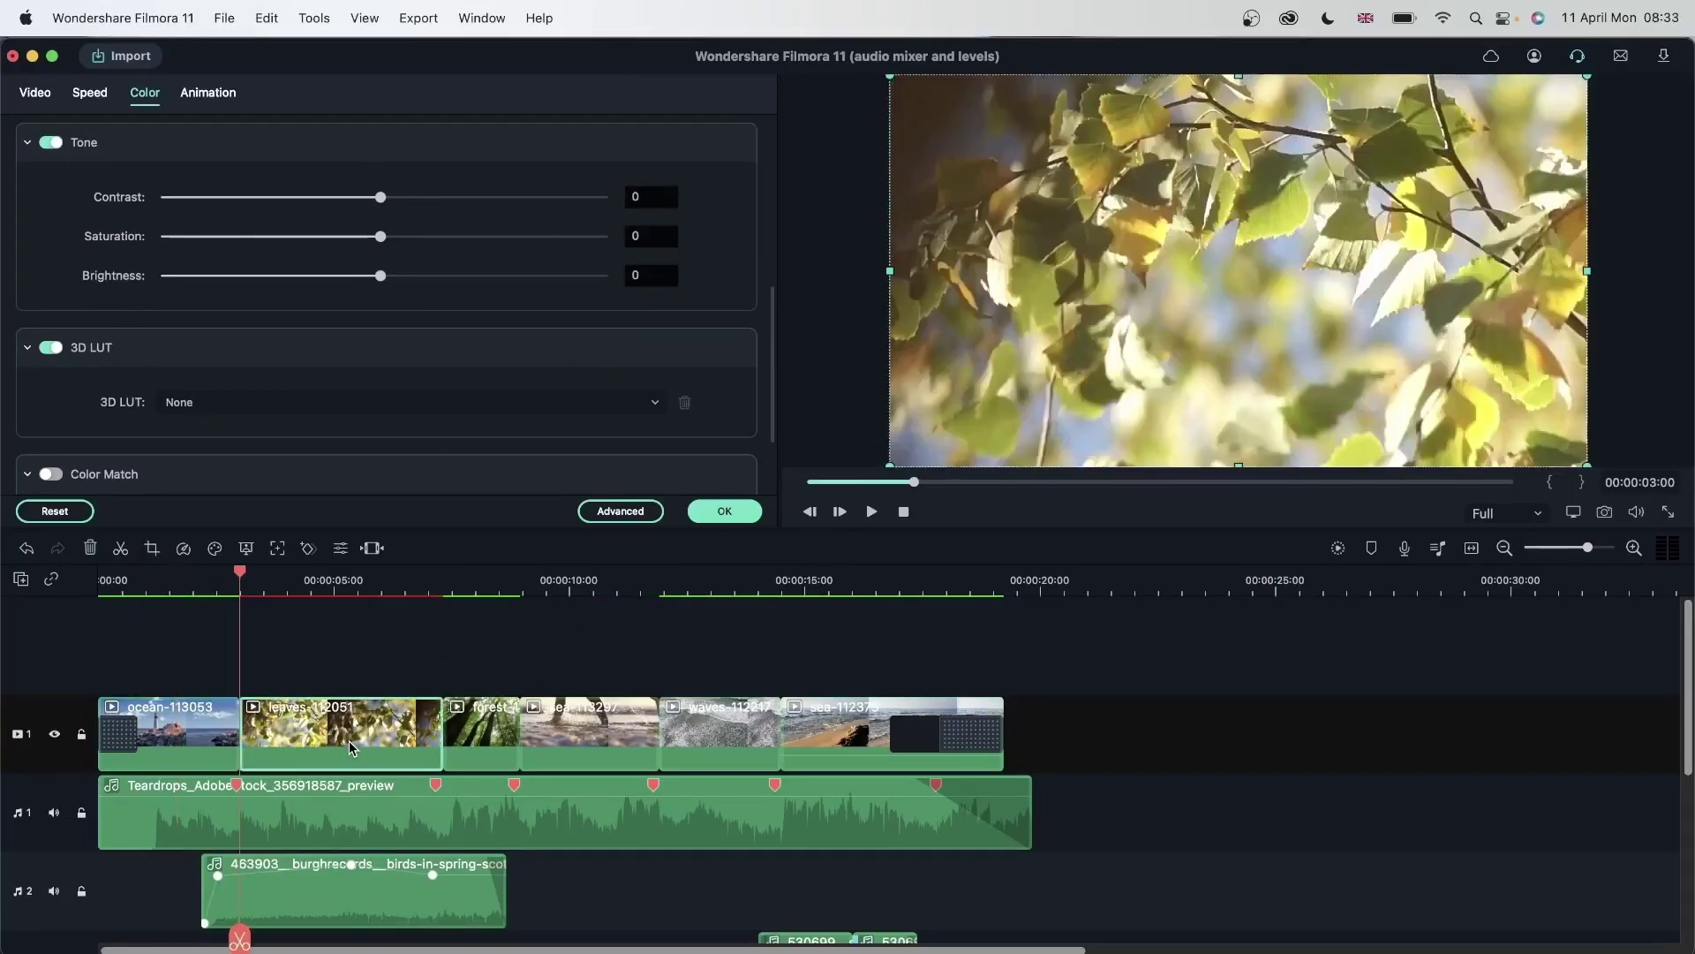
left_click(227, 402)
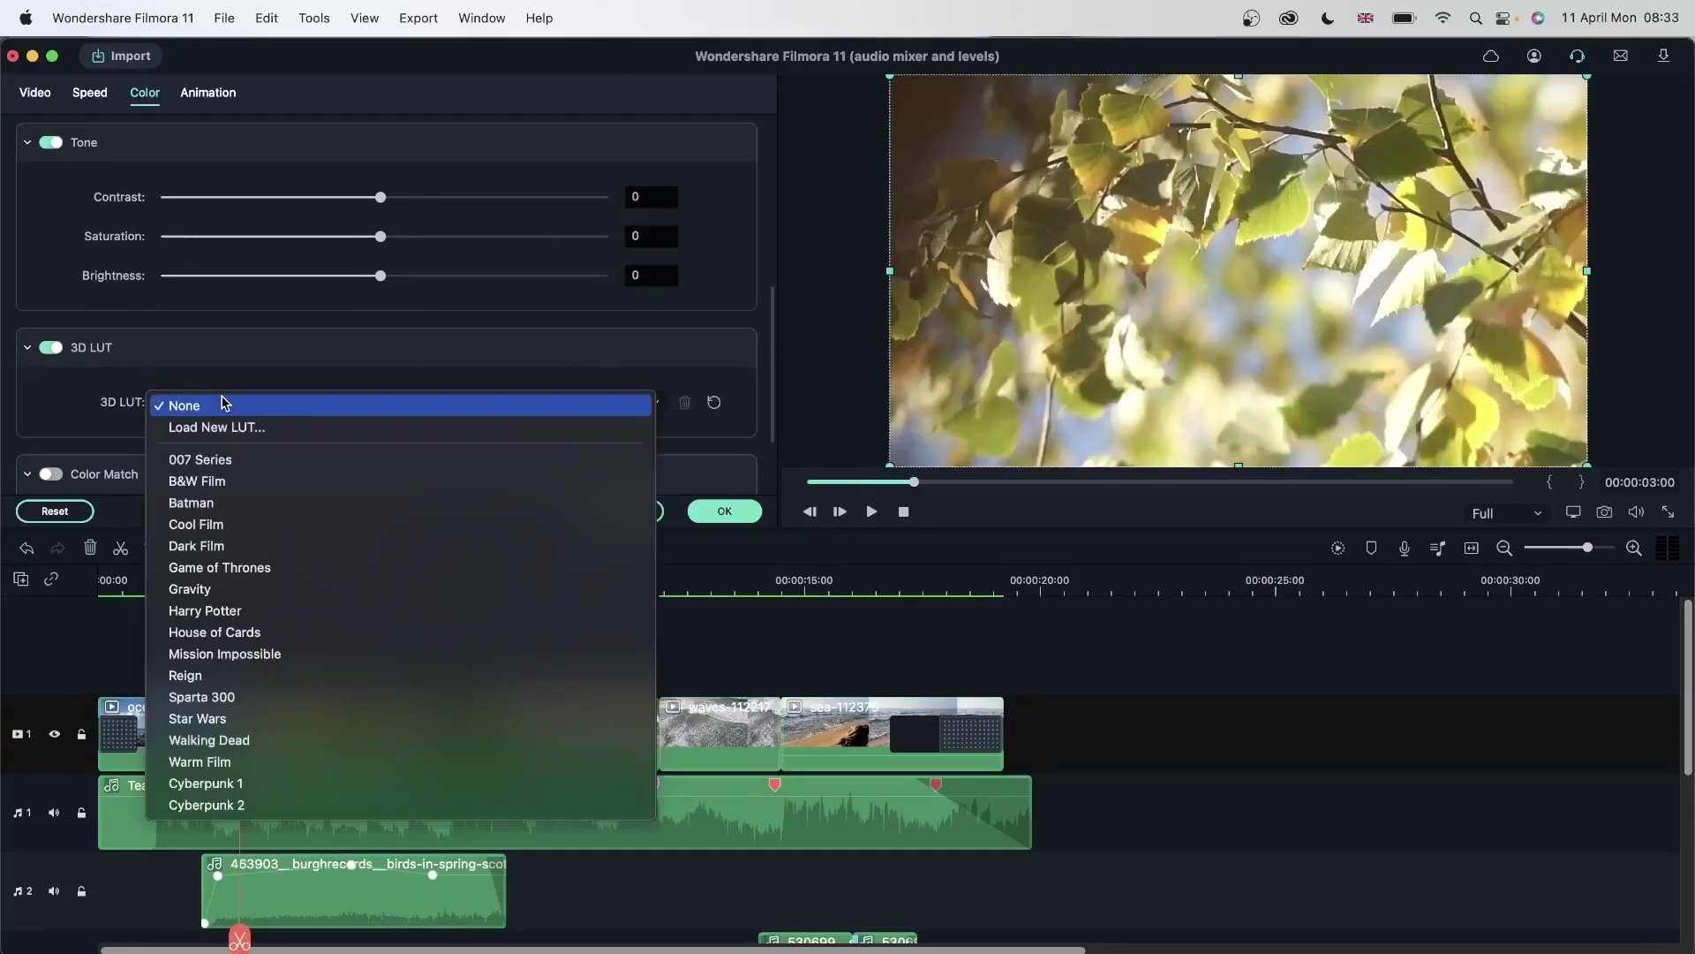
left_click(234, 688)
left_click_drag(380, 197, 402, 201)
left_click(394, 235)
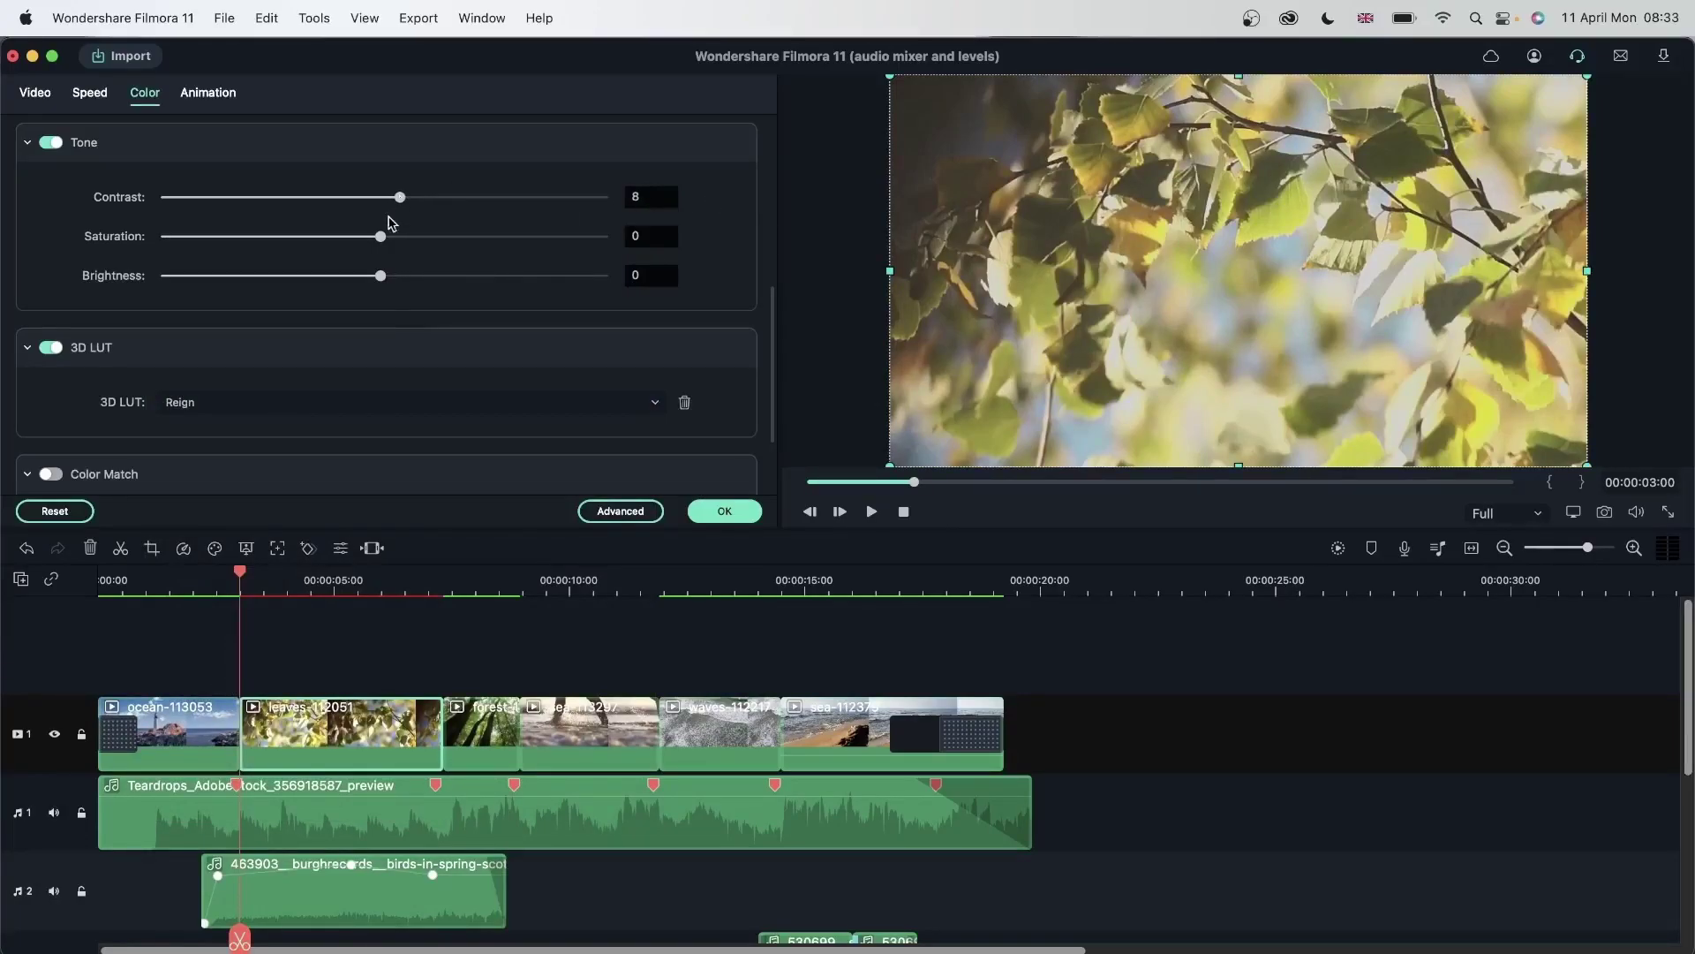
scroll(384, 256, "up", 3)
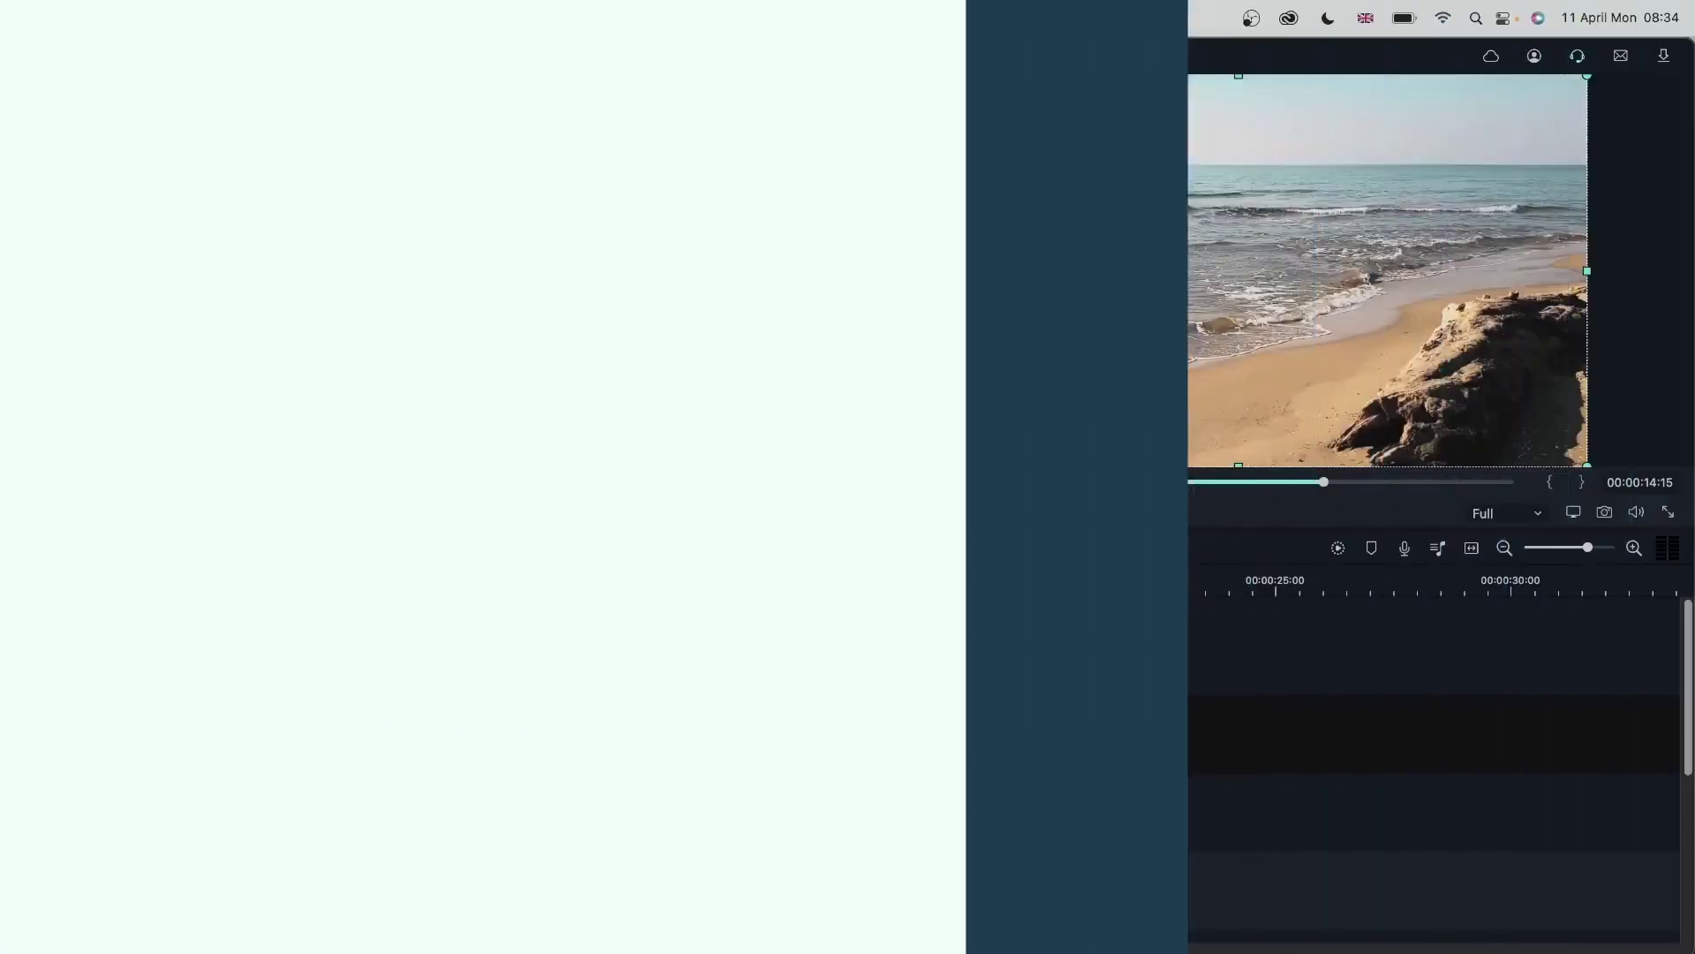
Review the color settings of the sea-112379 clip and the graded look of the other clips, and close the settings
scroll(491, 393, "down", 1)
scroll(491, 393, "down", 3)
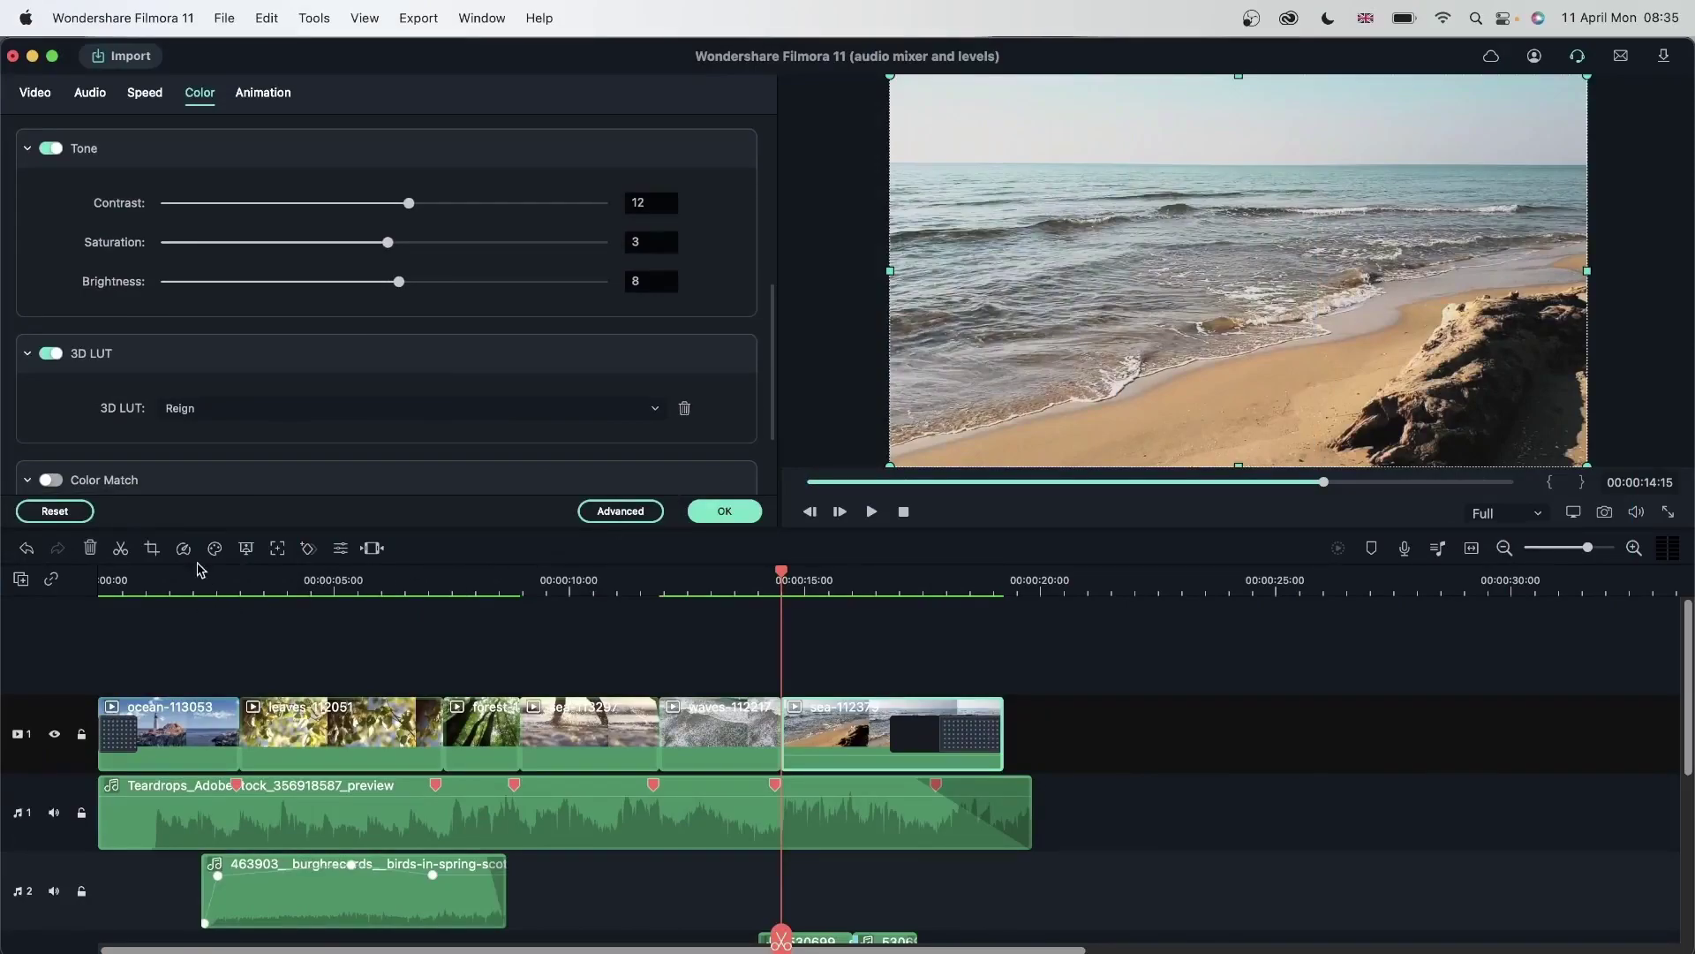
left_click(183, 584)
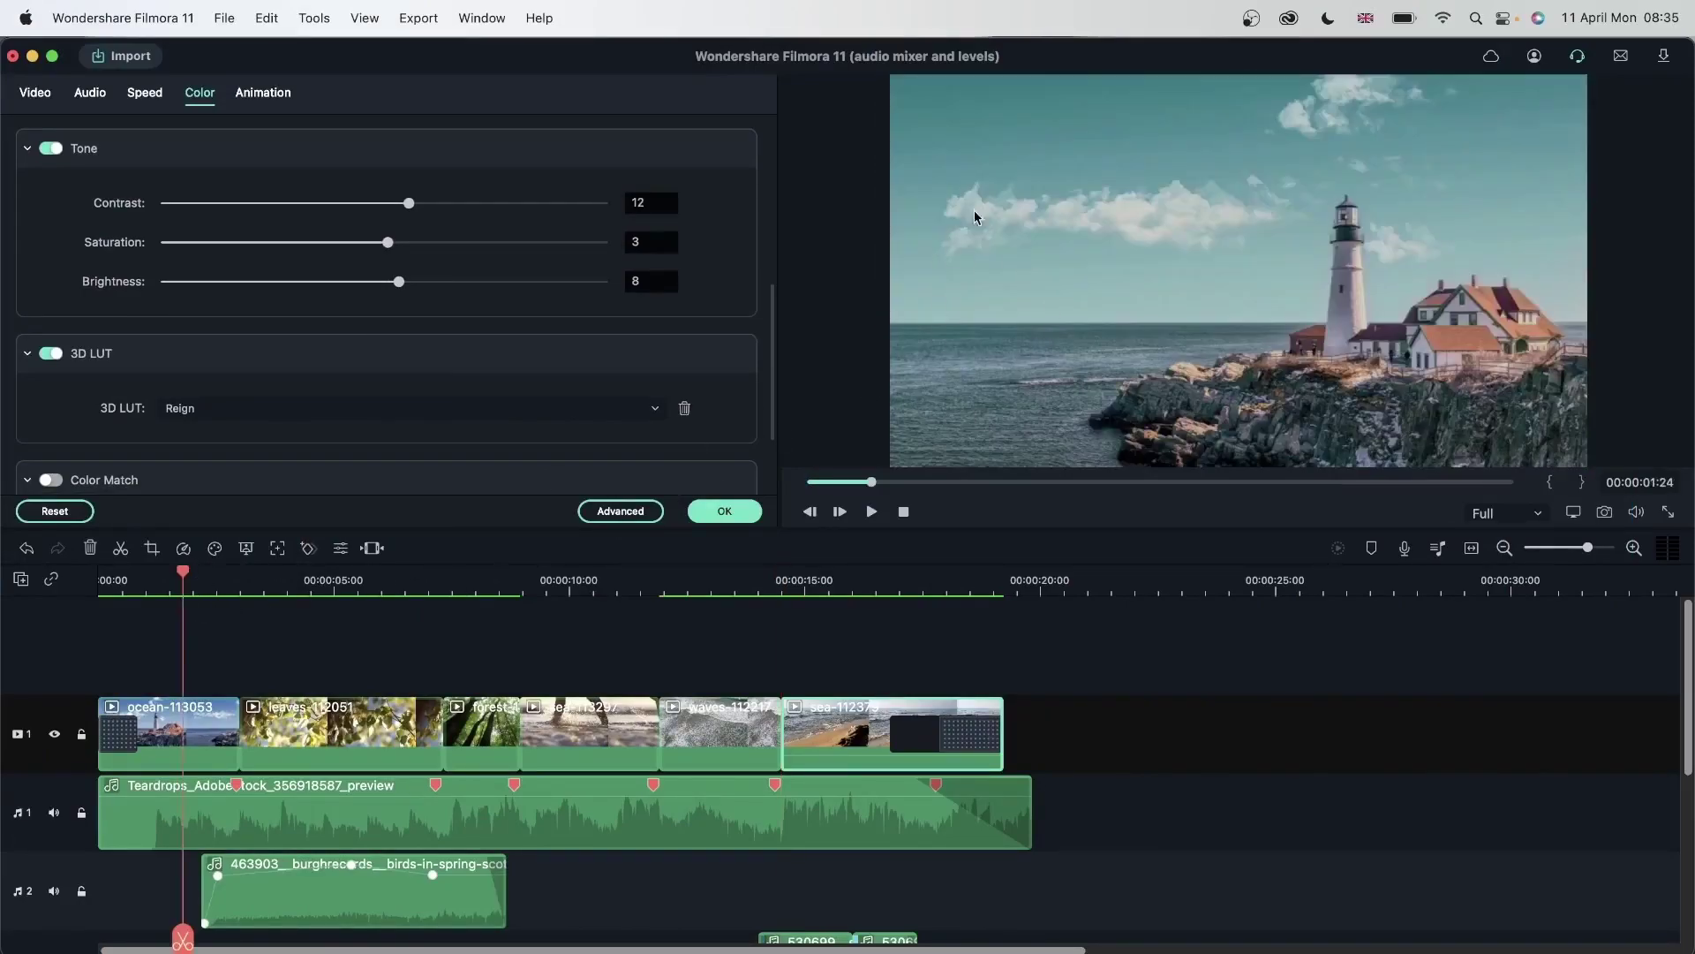
left_click(726, 584)
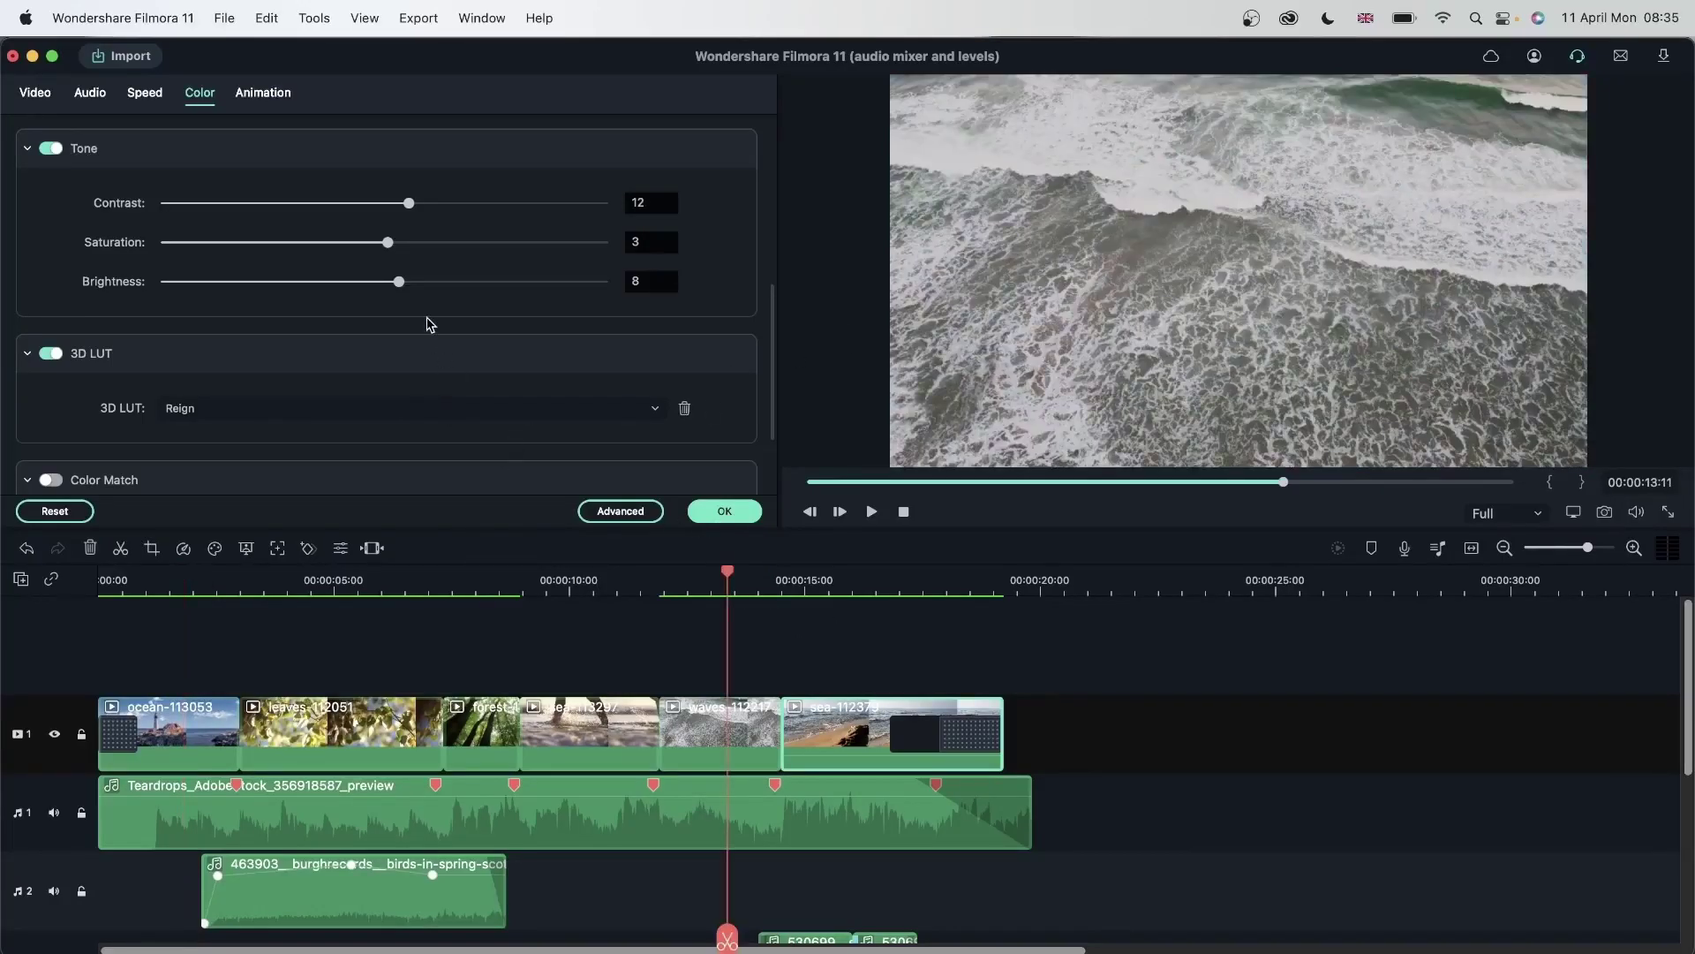
scroll(430, 324, "down", 3)
scroll(431, 324, "up", 5)
key("Return")
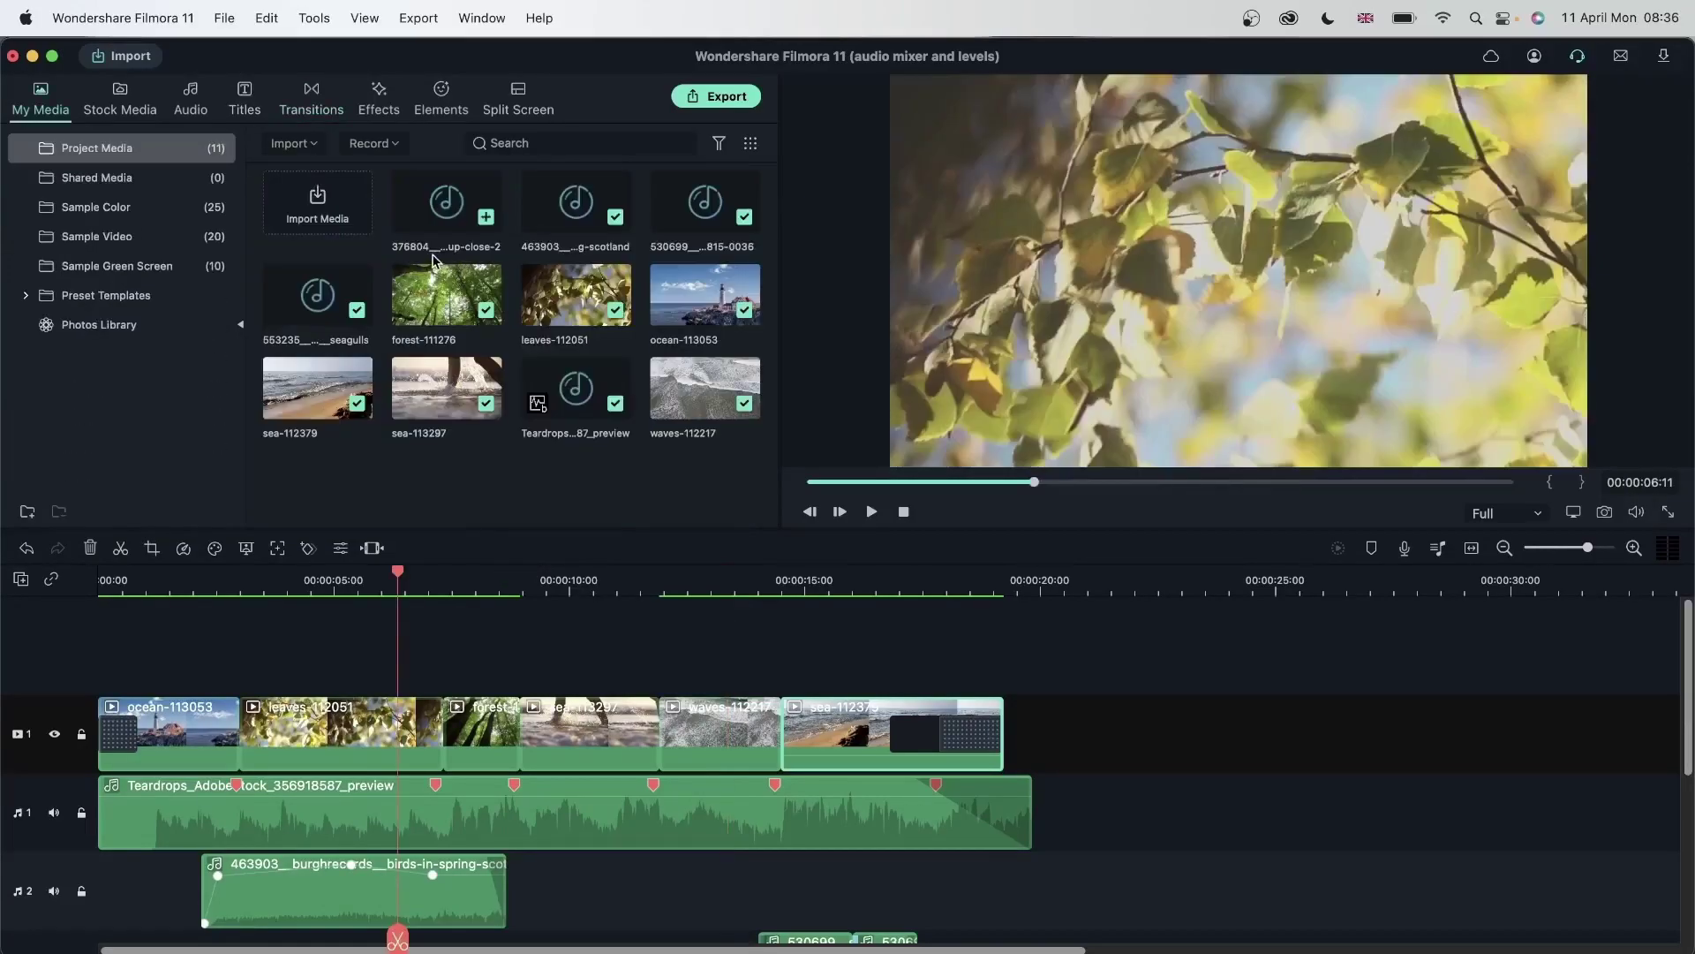
Place the Black sample color on a new track above the video clips and extend it to the end of the music
left_click(115, 209)
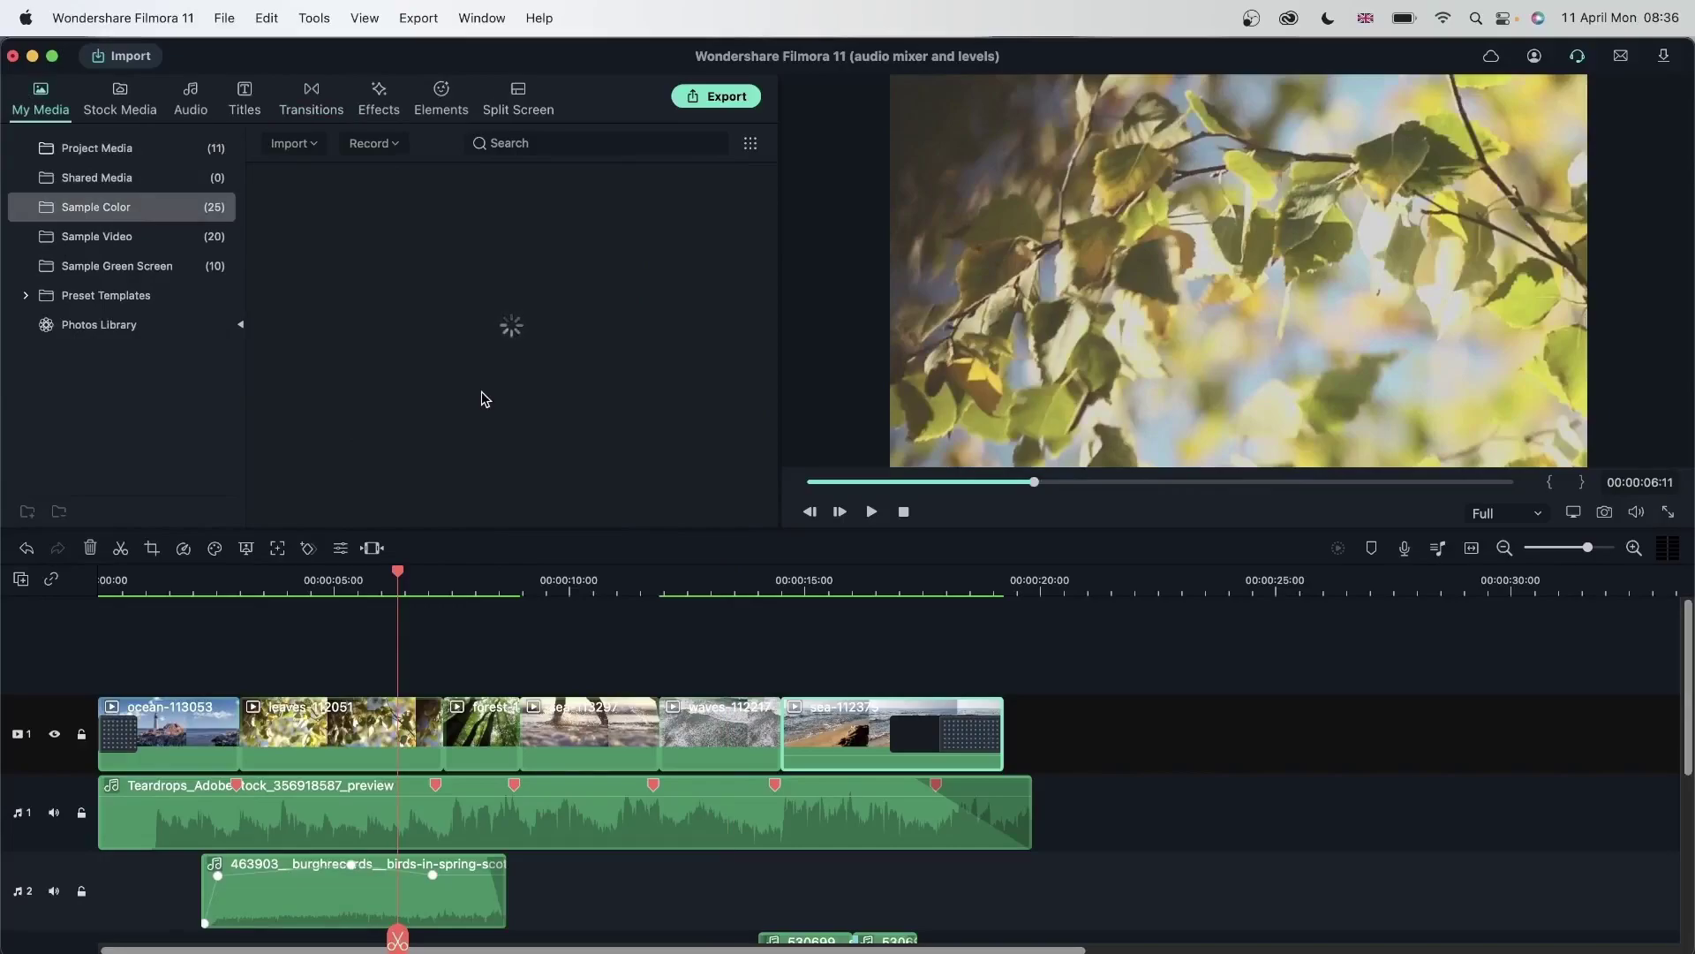
left_click_drag(680, 388, 108, 660)
left_click_drag(567, 671, 1035, 672)
Apply a Rectangle mask to the Black clip and invert it
double_click(685, 651)
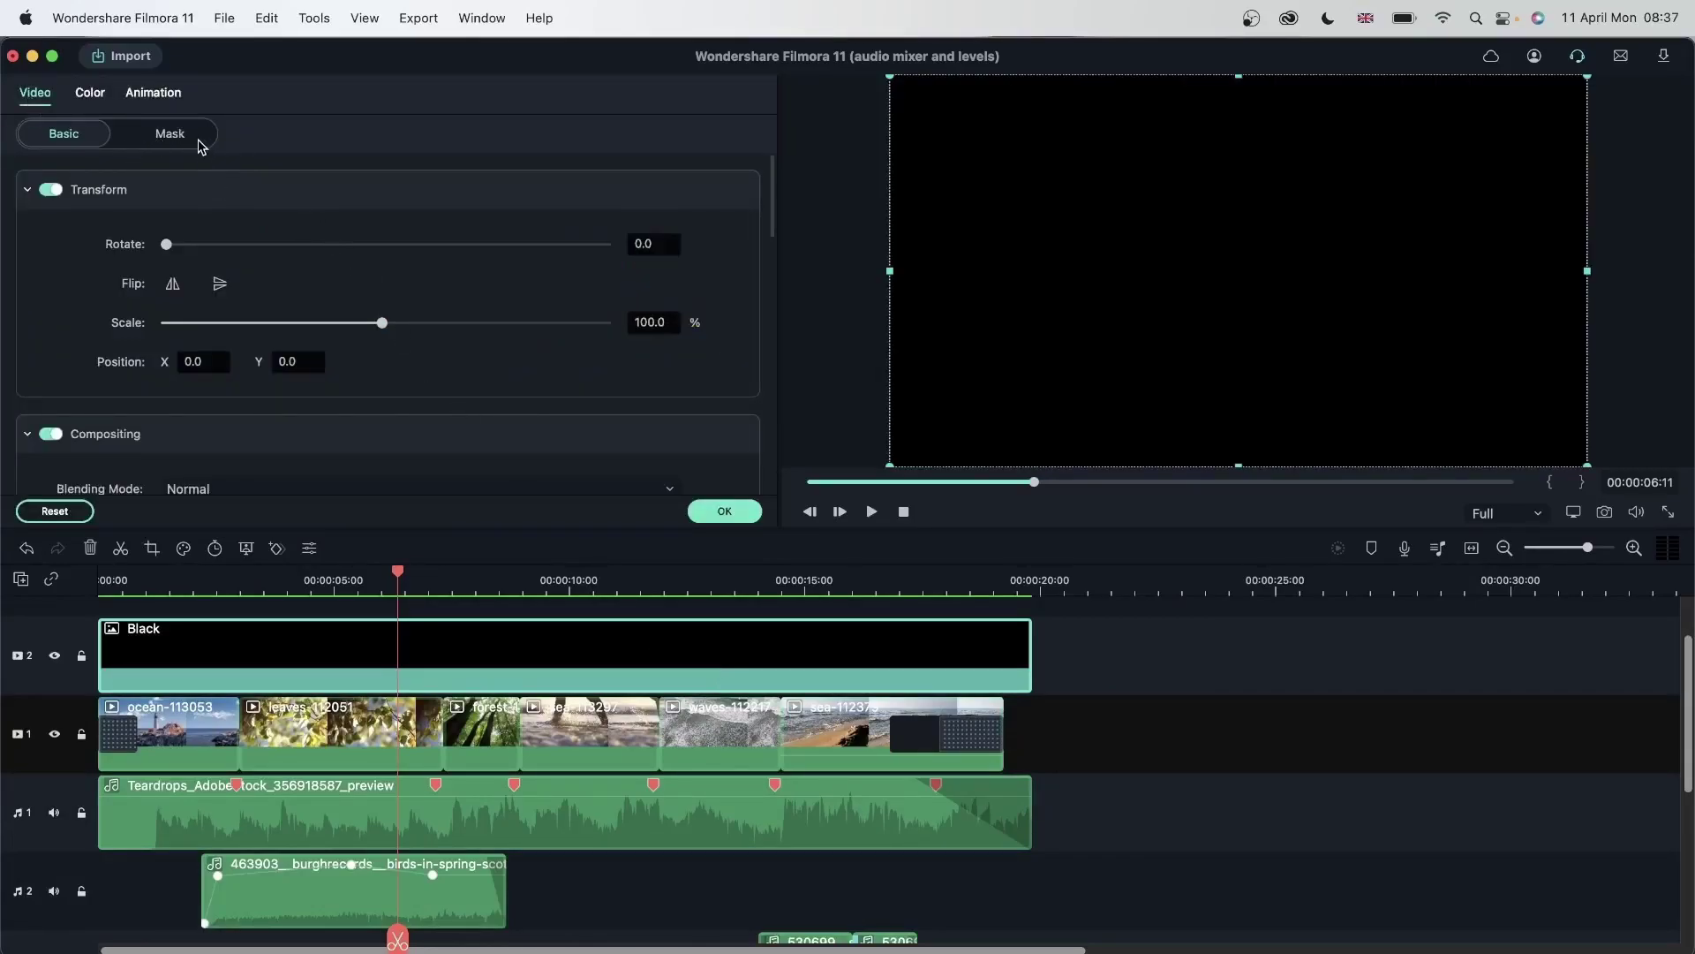
scroll(215, 393, "down", 4)
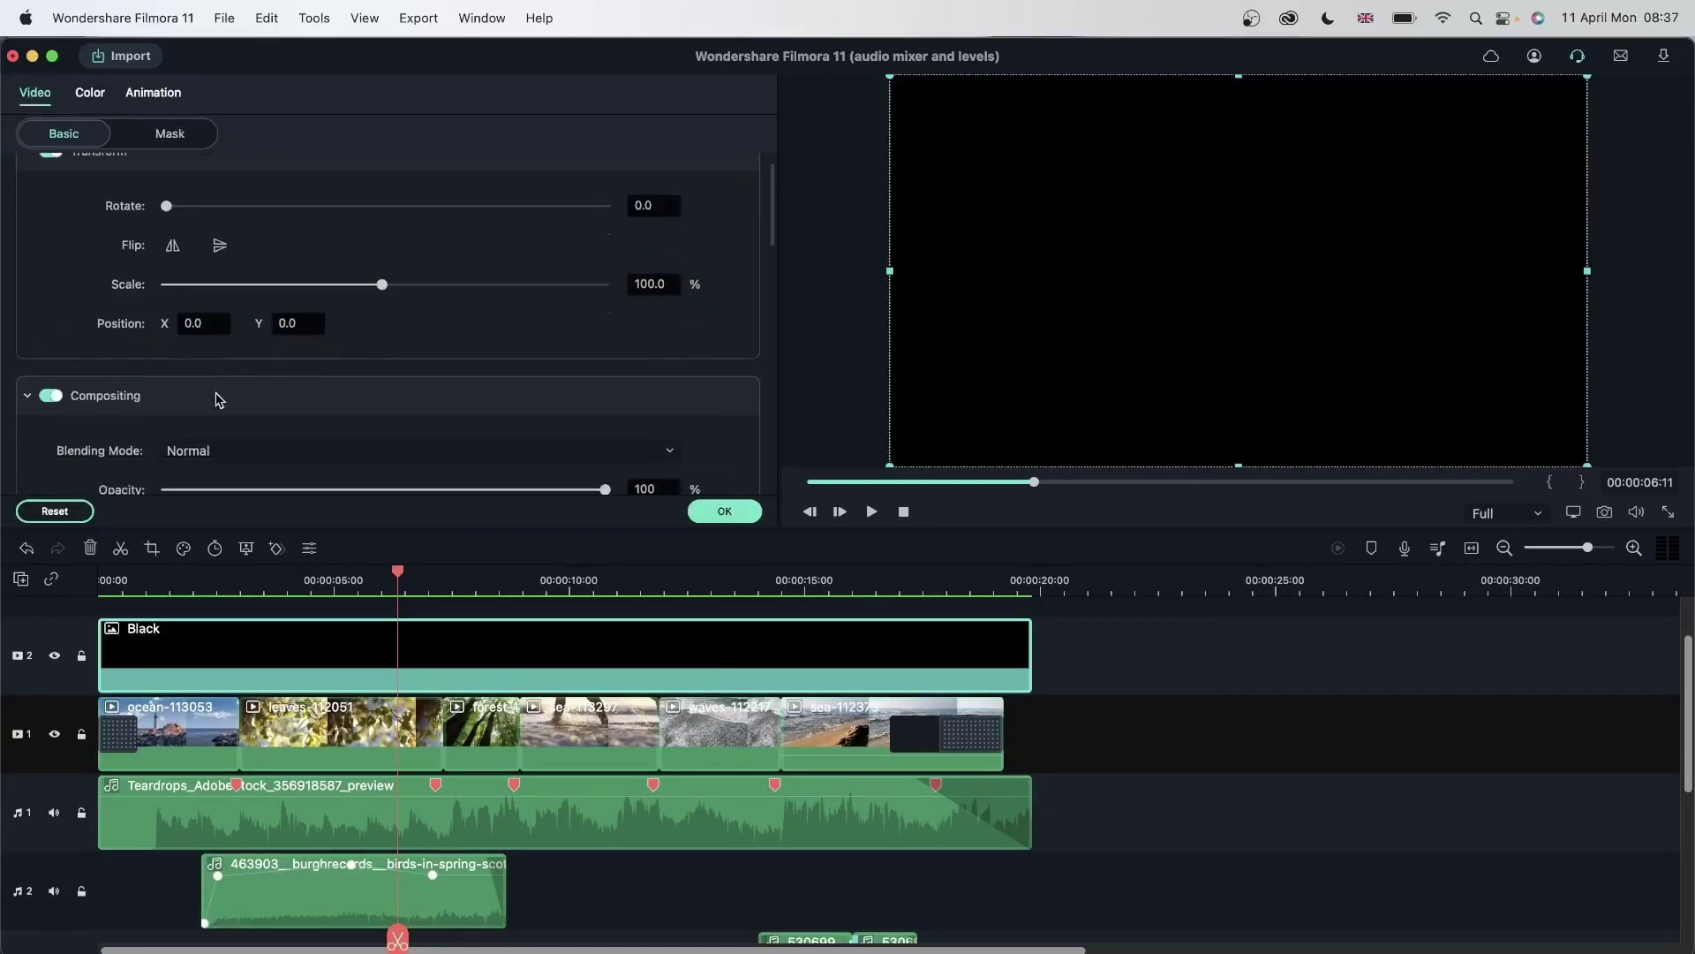
left_click(171, 134)
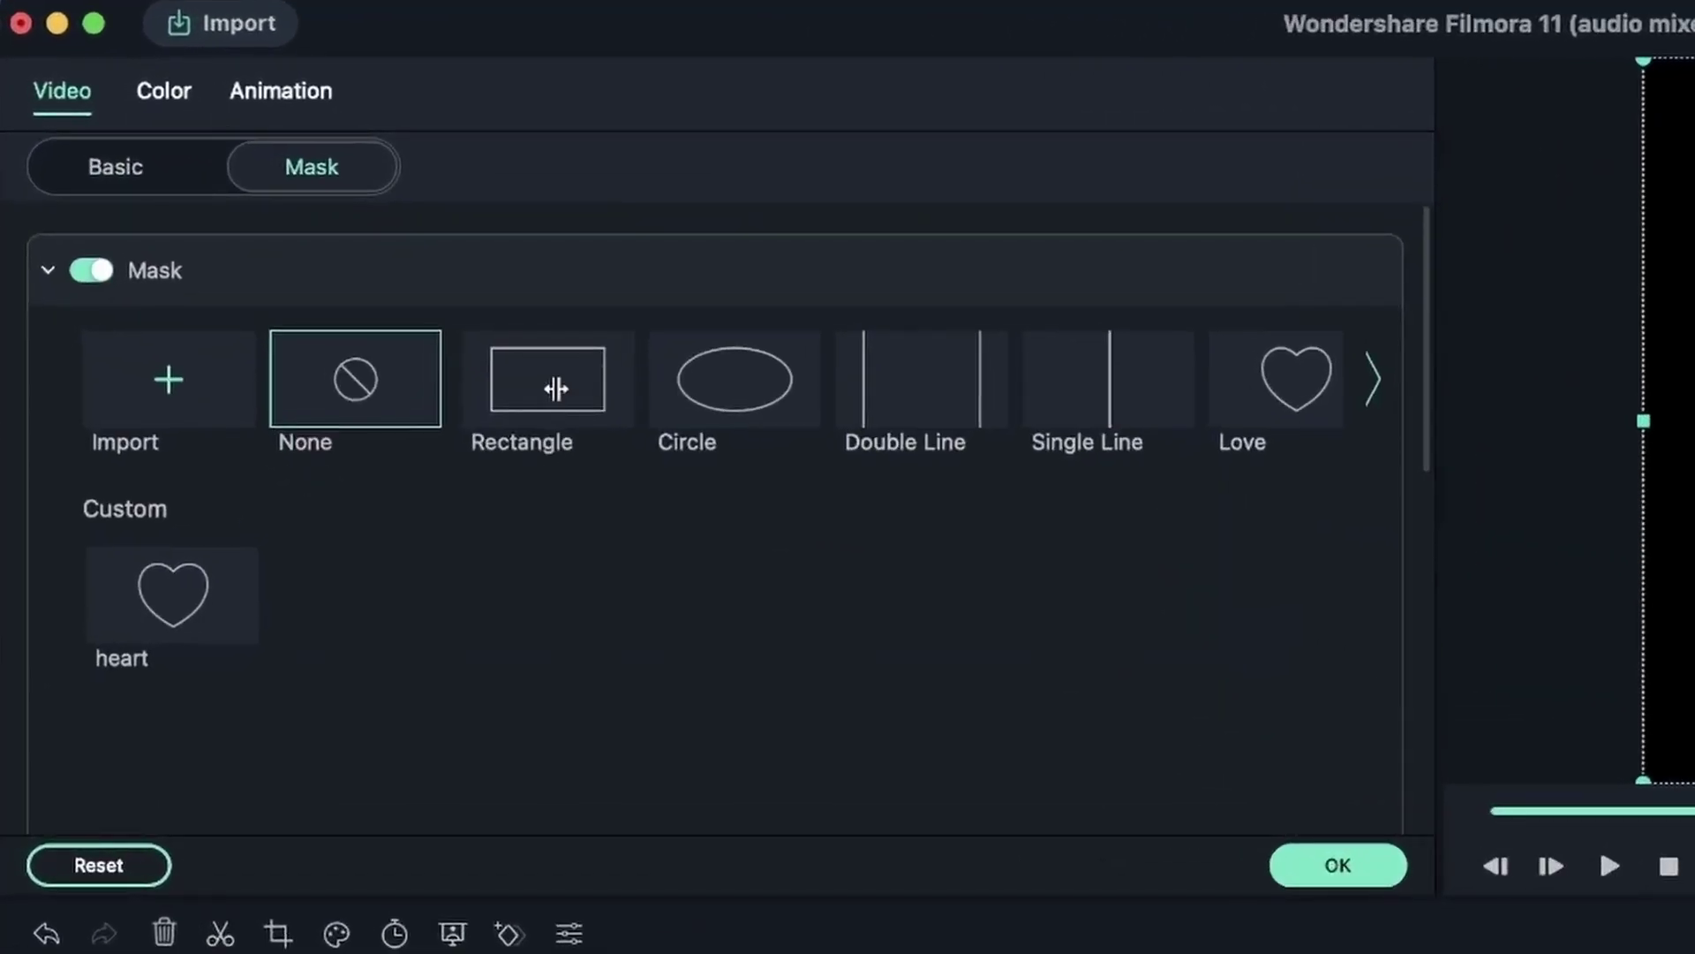
left_click(557, 388)
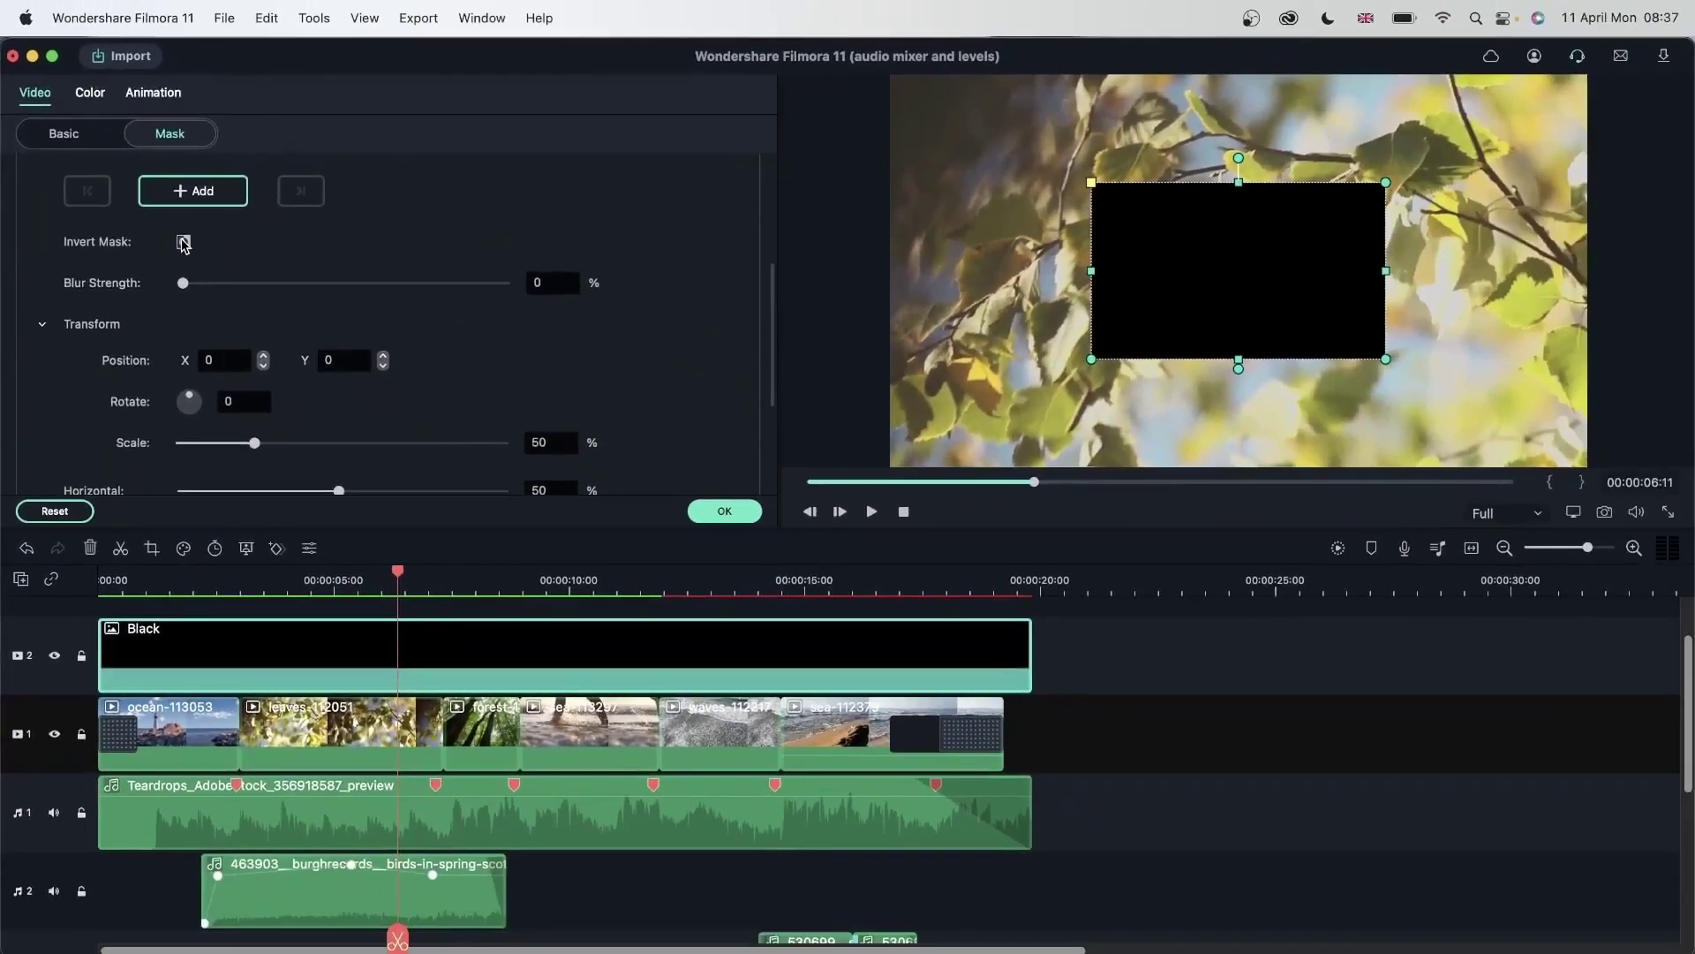
left_click(183, 242)
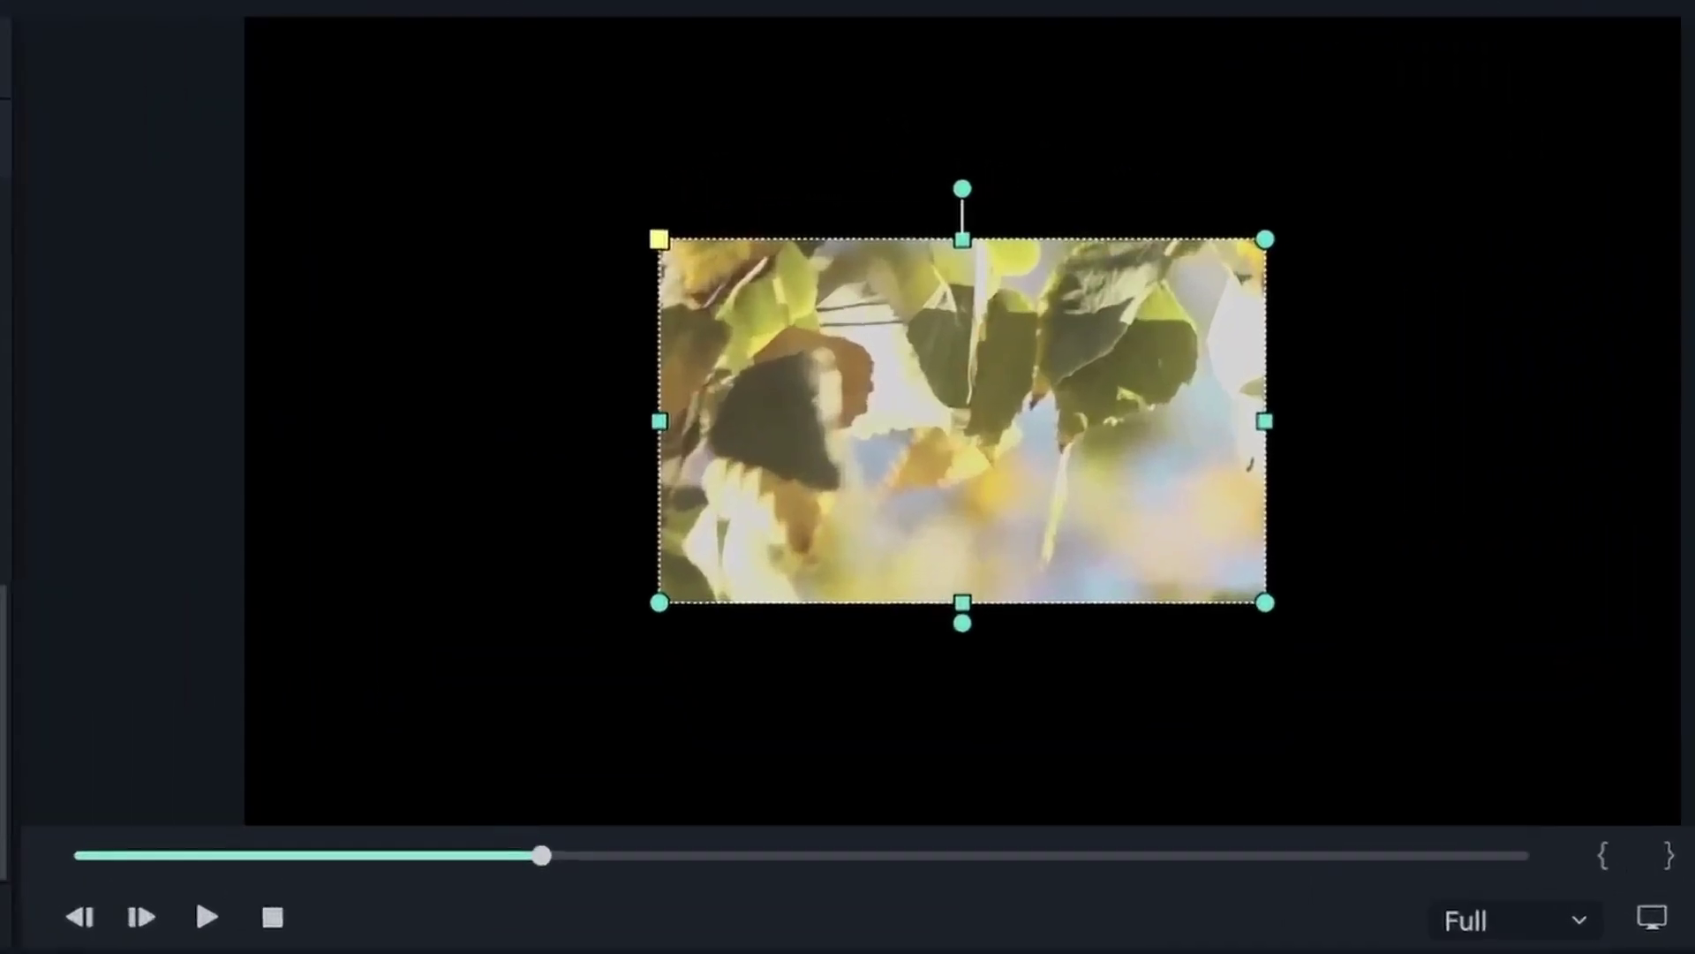